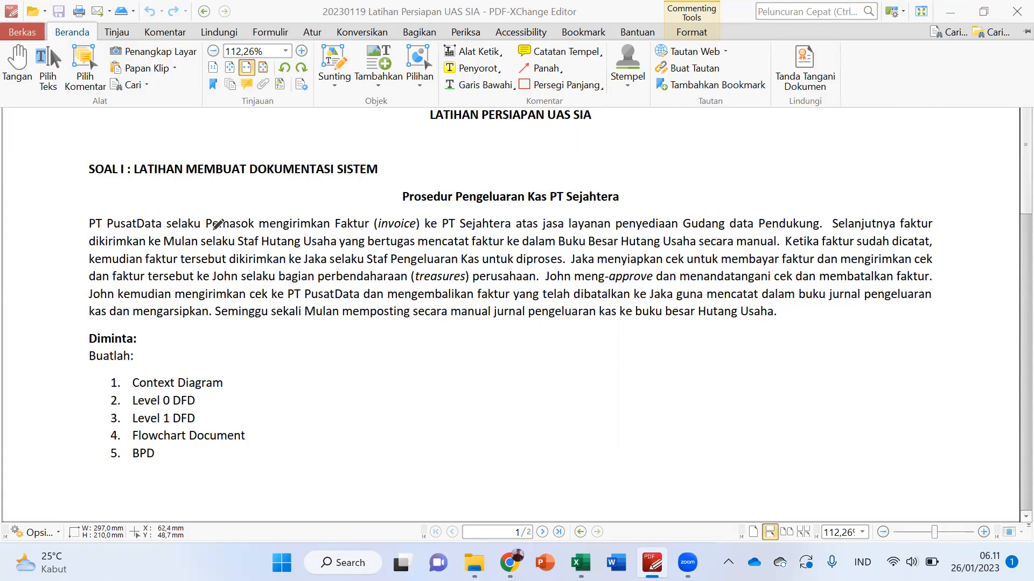
pyautogui.moveTo(203, 233); pyautogui.dragTo(260, 231)
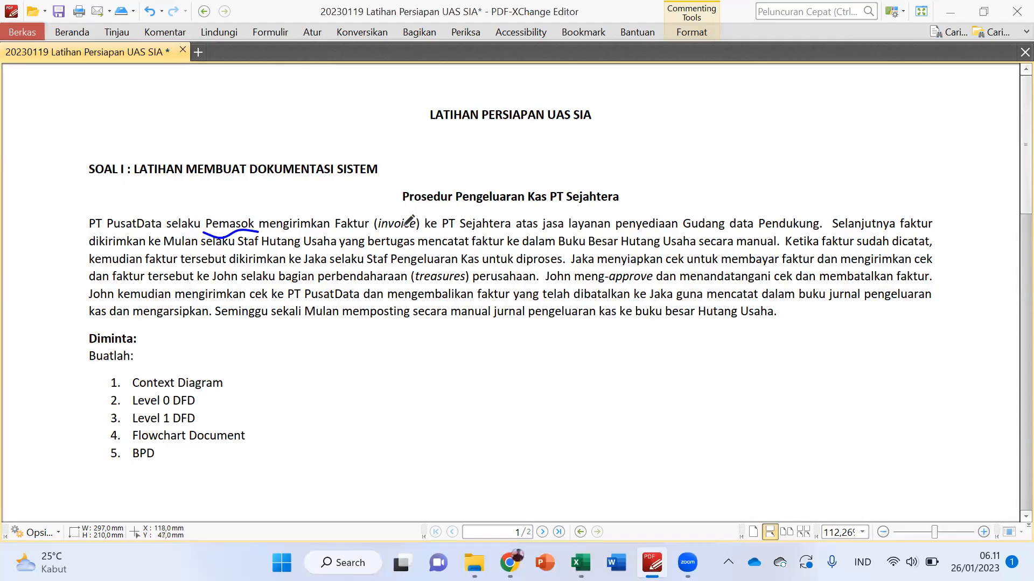
pyautogui.moveTo(382, 230); pyautogui.dragTo(416, 230)
pyautogui.hotkey('ctrl', 'z')
pyautogui.hotkey('ctrl', 'z')
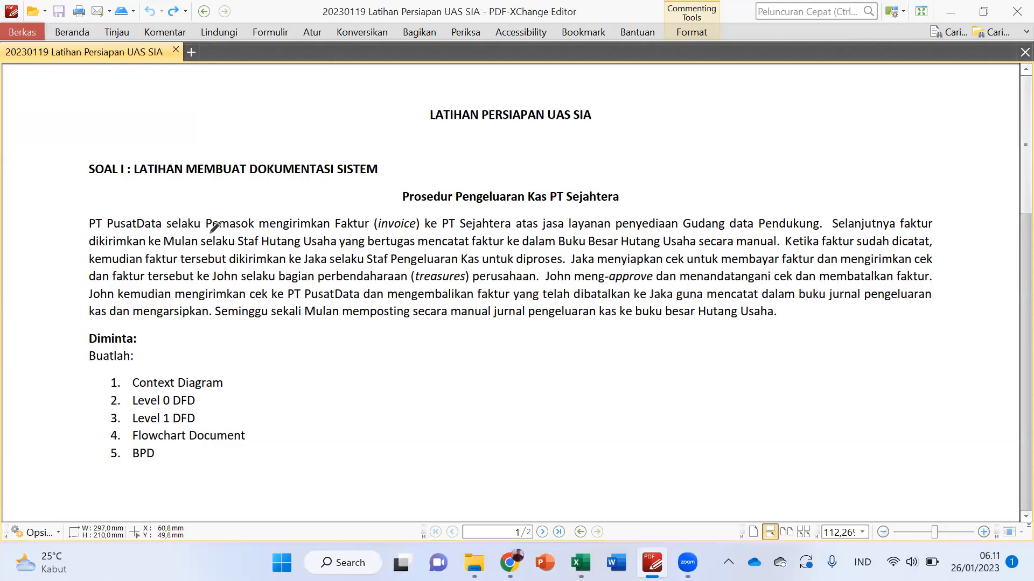
# Underline Pemasok, Staf Hutang Usaha, Staf Pengeluaran Kas and bagian perbendaharaan freehand in the procedure paragraph
pyautogui.moveTo(209, 231); pyautogui.dragTo(254, 229)
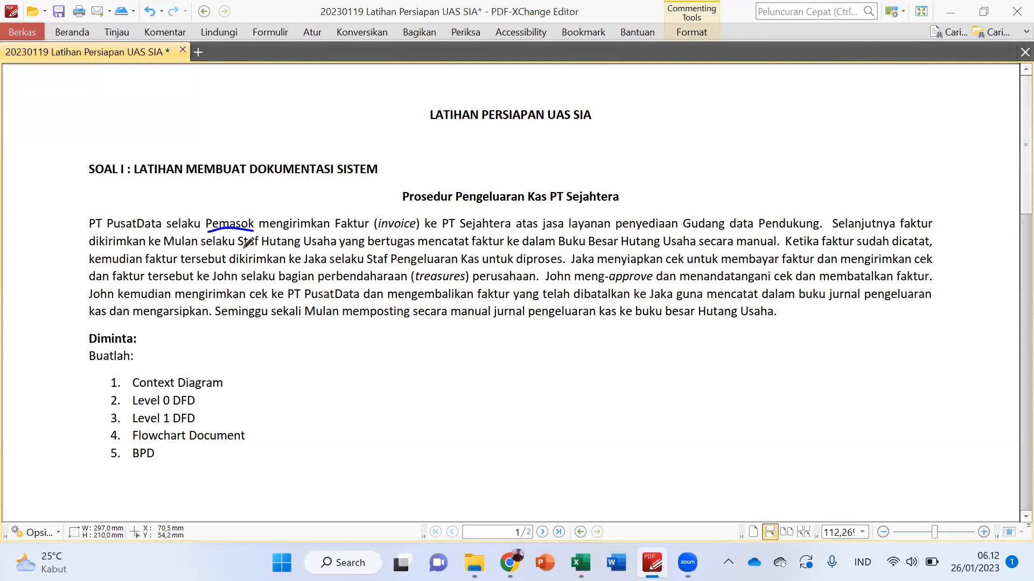
pyautogui.moveTo(243, 248); pyautogui.dragTo(329, 246)
pyautogui.moveTo(371, 267); pyautogui.dragTo(483, 268)
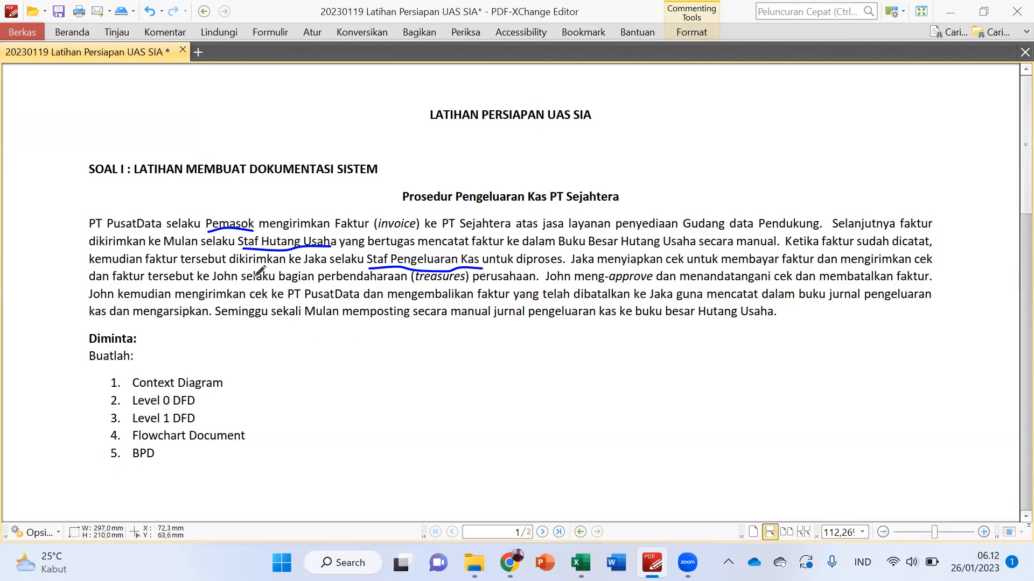
pyautogui.moveTo(281, 279); pyautogui.dragTo(415, 279)
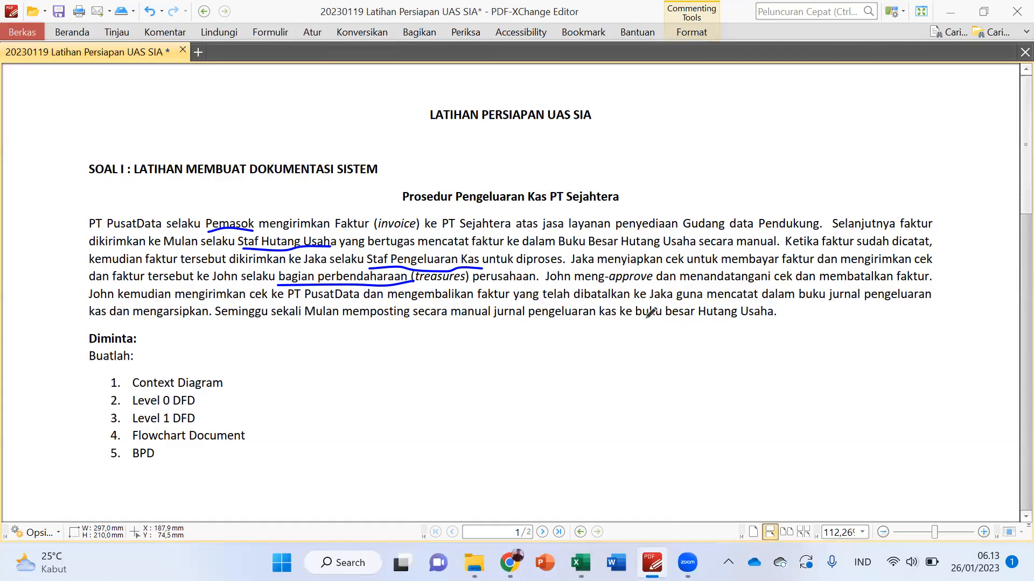
# Switch to the Excel workbook and draw a flowchart Document shape about 2.45 cm wide and 1.85 cm high in column A, rows 11–14
pyautogui.click(580, 562)
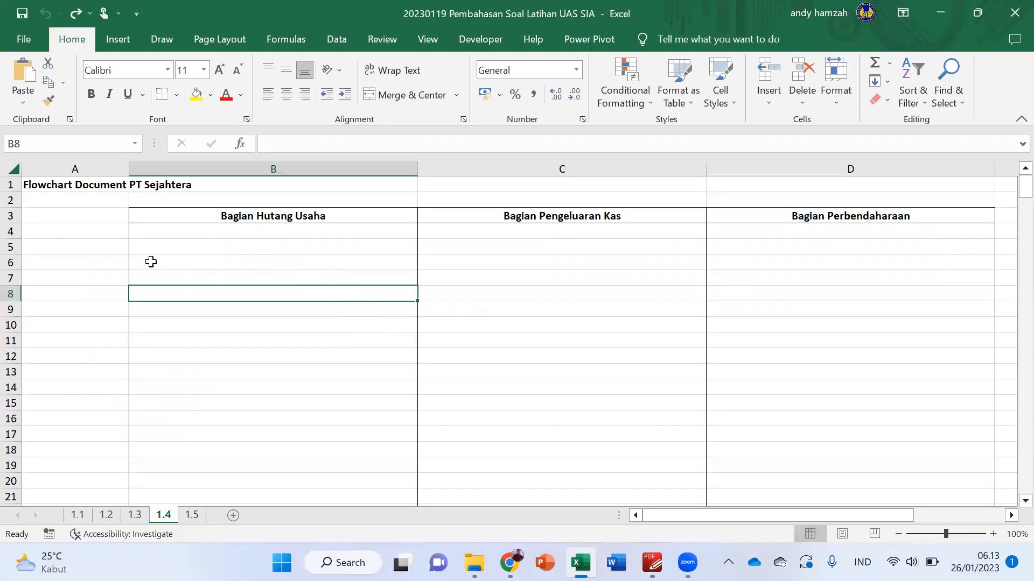
pyautogui.click(50, 182)
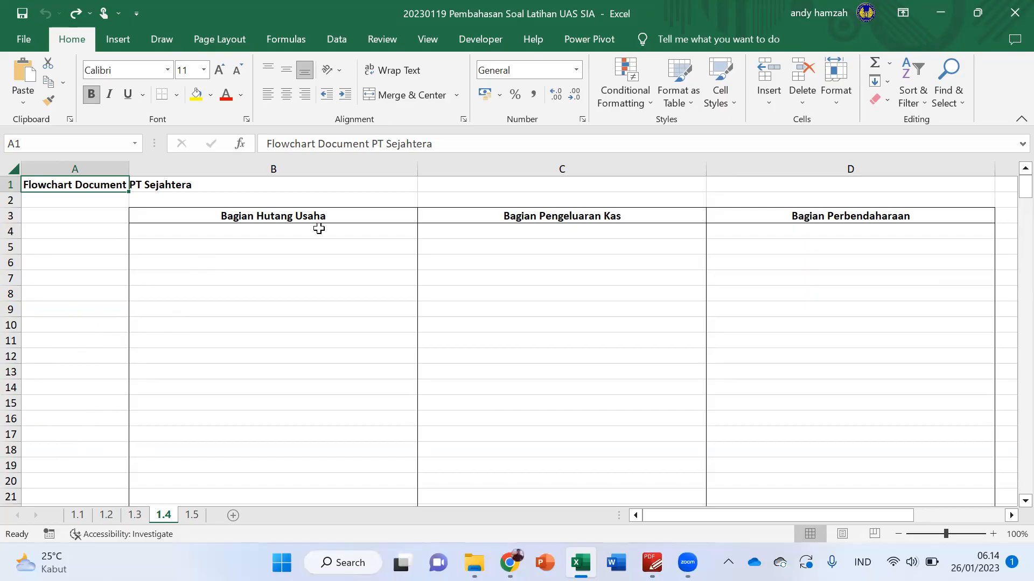
pyautogui.click(412, 83)
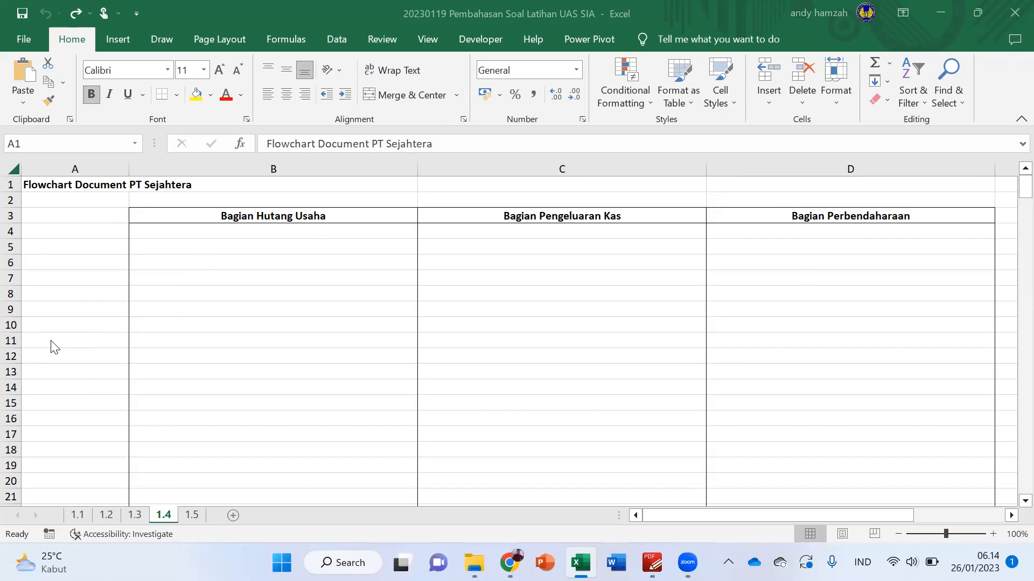
pyautogui.click(123, 36)
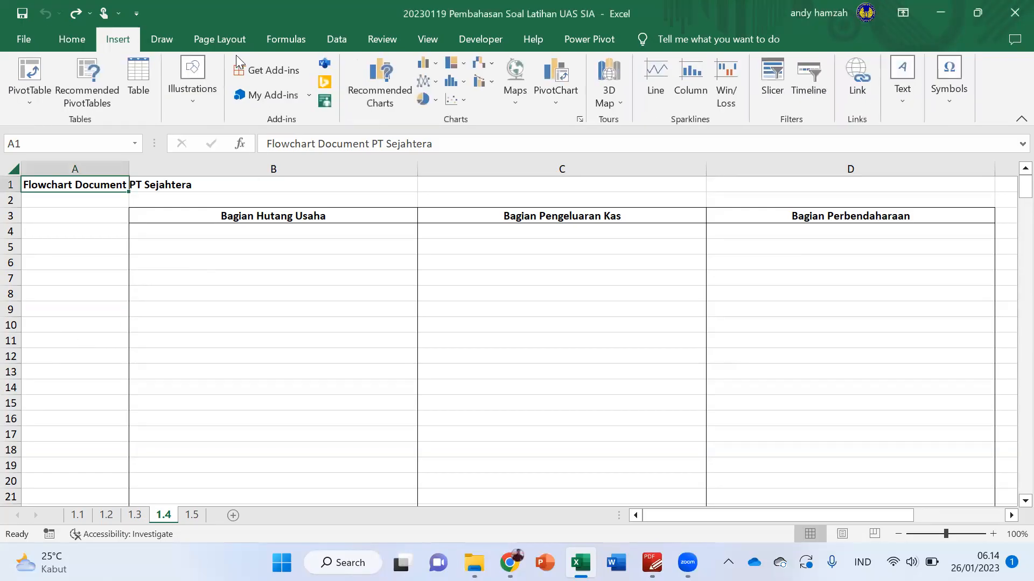
pyautogui.click(191, 101)
pyautogui.click(214, 171)
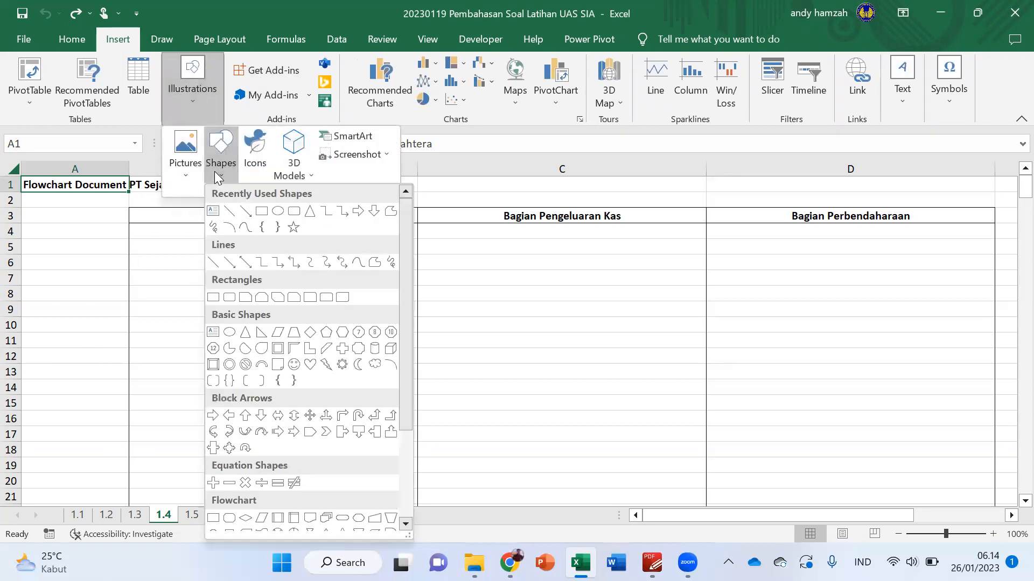
pyautogui.scroll(-3, 314, 479)
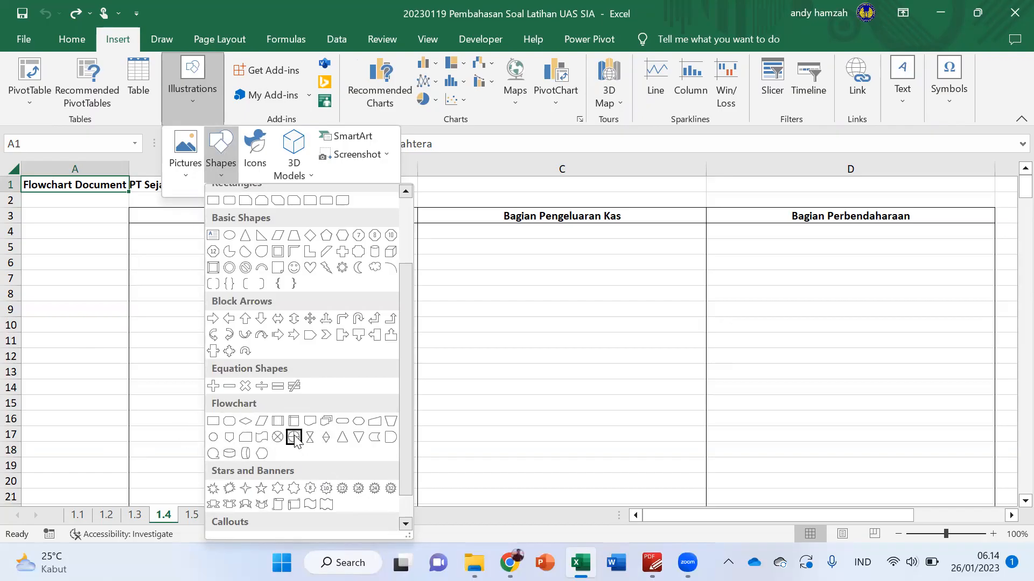
pyautogui.click(310, 422)
pyautogui.moveTo(33, 343); pyautogui.dragTo(108, 400)
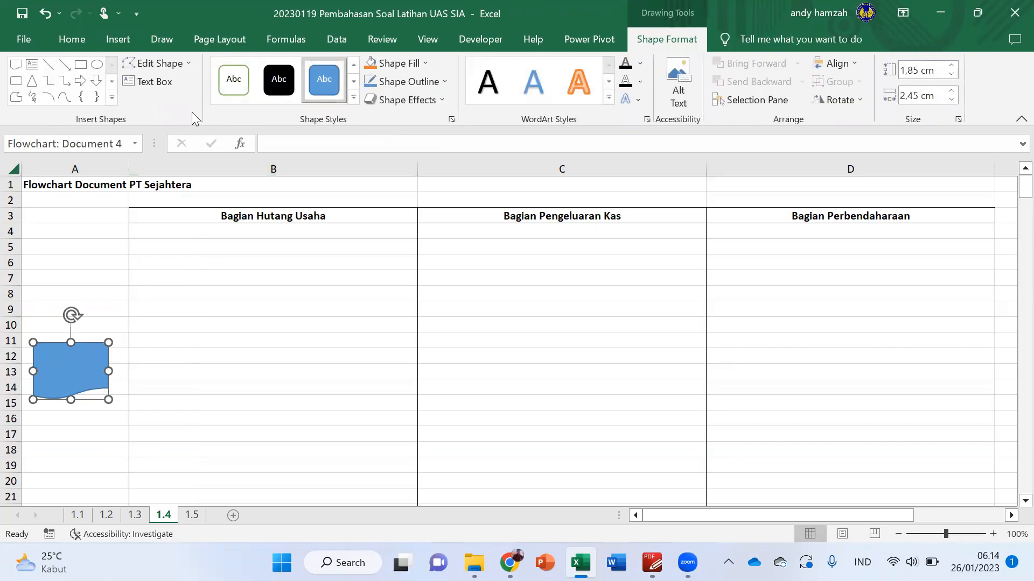
# Draw a flowchart Manual Operation shape about 2.93 cm wide and 1.85 cm high below the document shape in column A
pyautogui.click(112, 99)
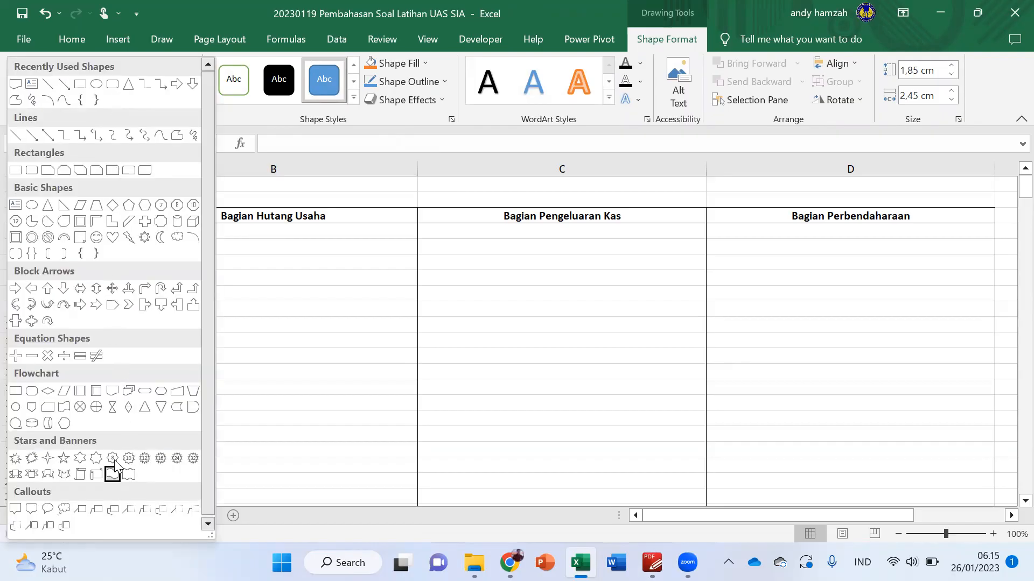
pyautogui.click(193, 392)
pyautogui.moveTo(35, 436); pyautogui.dragTo(122, 493)
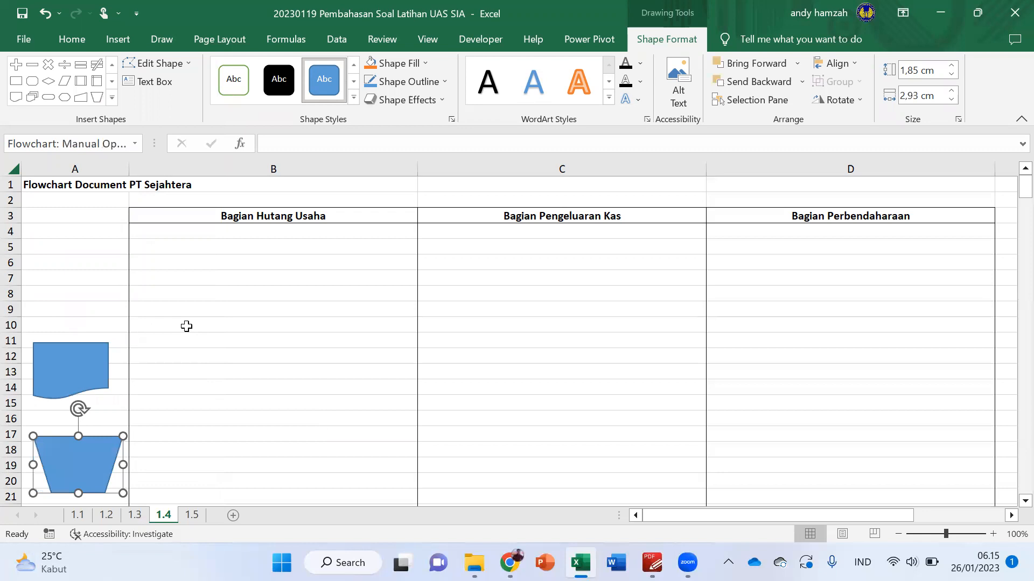
# Draw a flowchart Connector circle about 2.1 cm wide and 2.19 cm high below the manual operation shape
pyautogui.click(111, 98)
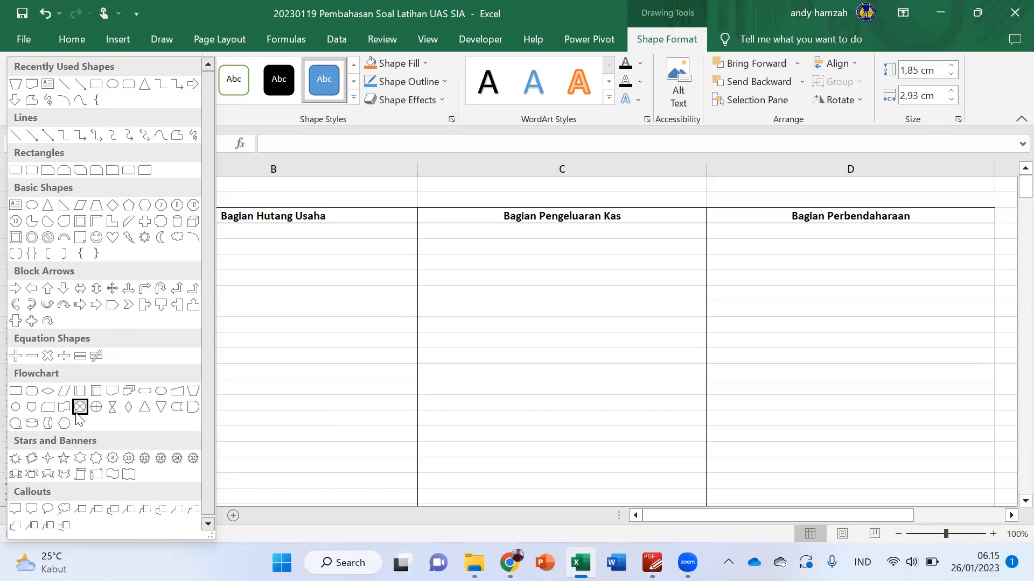
pyautogui.click(20, 408)
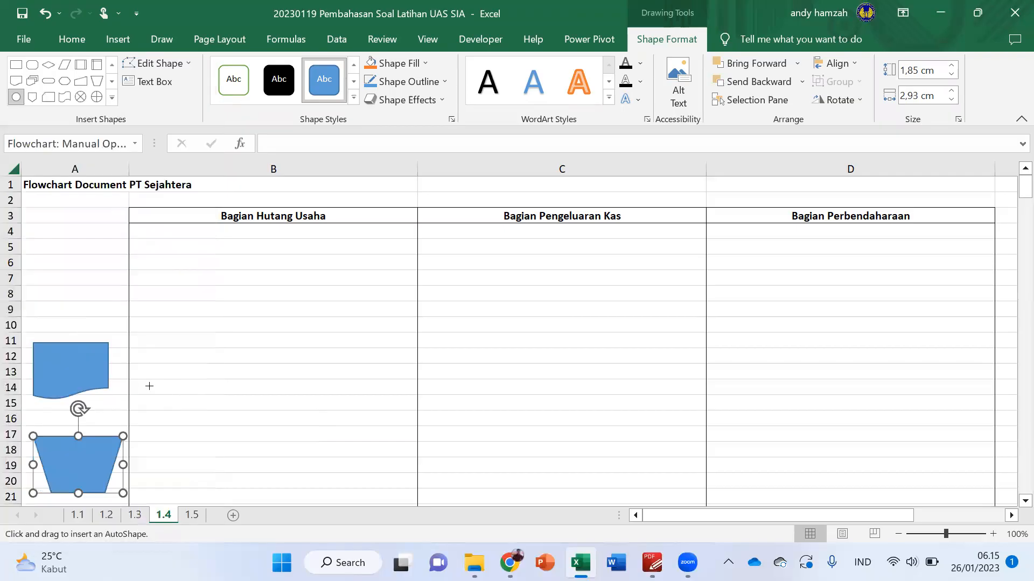
pyautogui.scroll(-4, 127, 391)
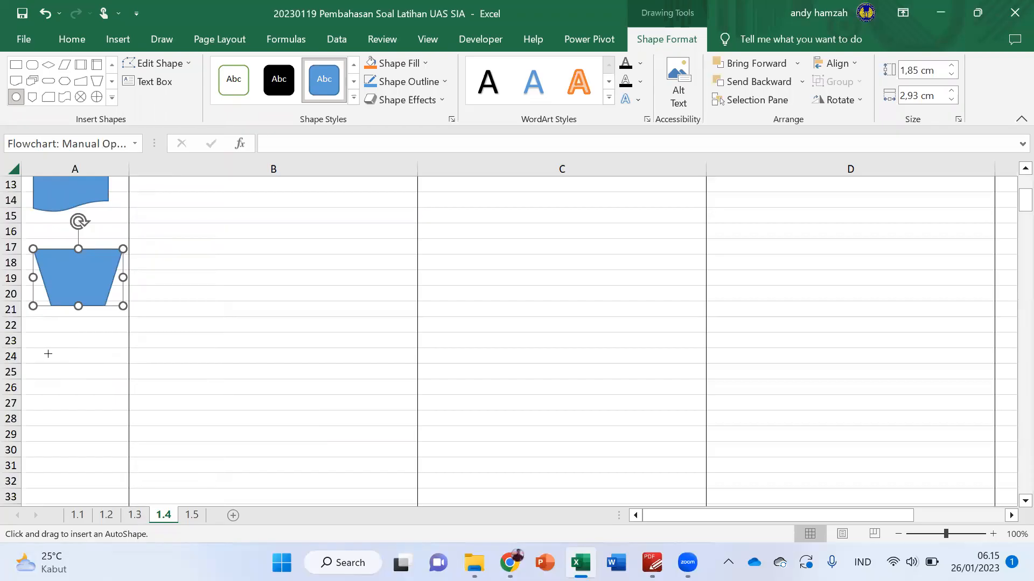
pyautogui.moveTo(48, 353)
pyautogui.mouseDown()
pyautogui.moveTo(83, 387)
pyautogui.moveTo(82, 366)
pyautogui.moveTo(90, 372)
pyautogui.mouseUp()
# Draw a flowchart Data parallelogram about 2.84 cm wide and 2.52 cm high below the connector circle
pyautogui.scroll(4, 247, 308)
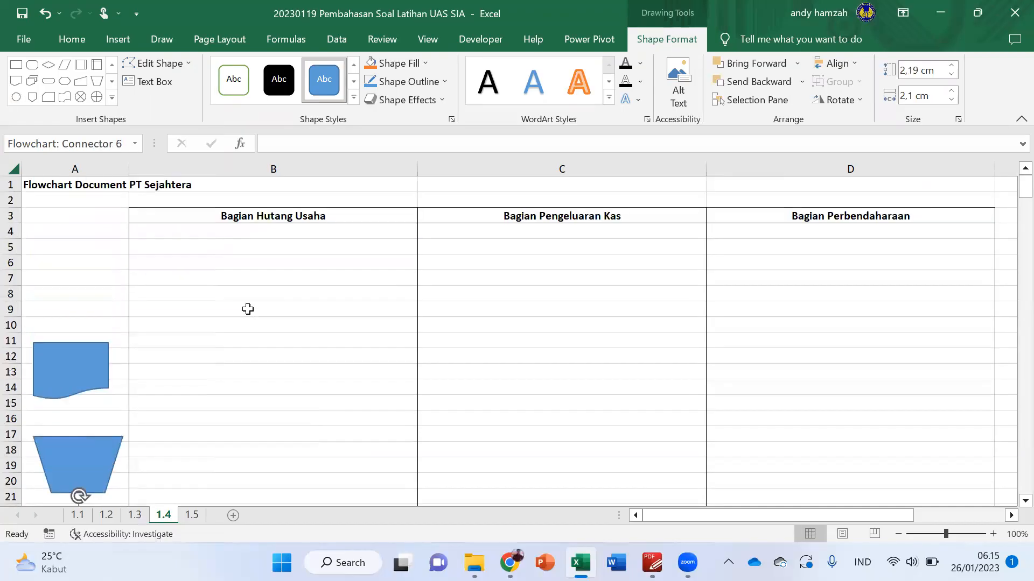
pyautogui.click(65, 65)
pyautogui.scroll(-6, 99, 330)
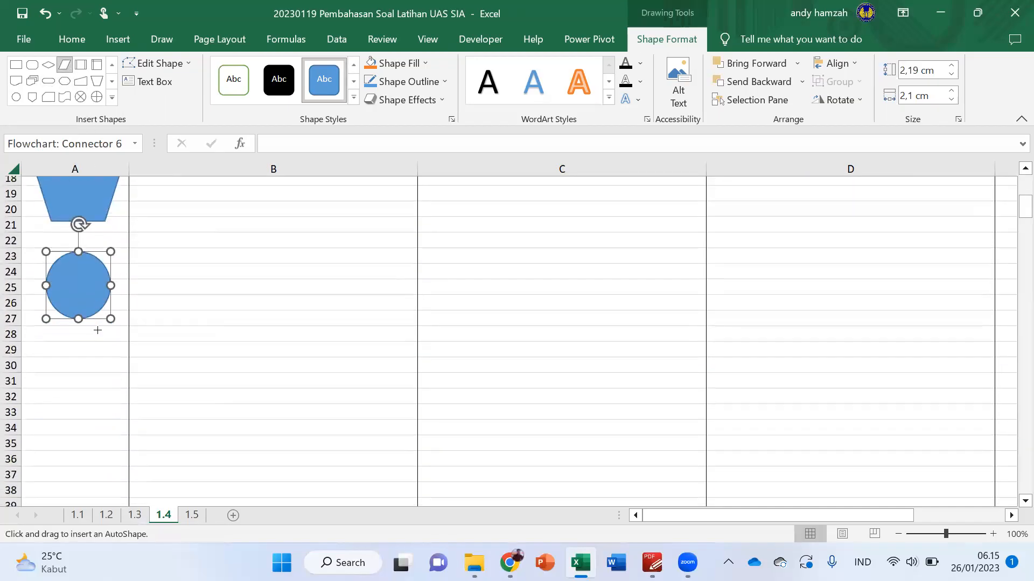
pyautogui.moveTo(78, 386)
pyautogui.mouseDown()
pyautogui.moveTo(106, 422)
pyautogui.moveTo(130, 414)
pyautogui.mouseUp()
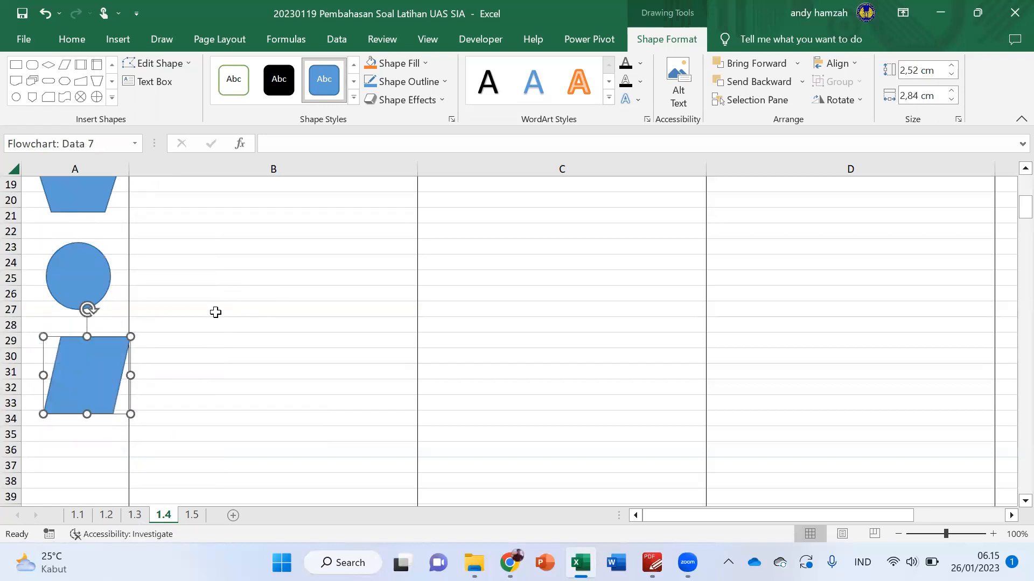
# Draw a flowchart Terminator shape about 2.82 cm wide and 1.25 cm high in column A, rows 5–7, above the document shape
pyautogui.scroll(3, 207, 301)
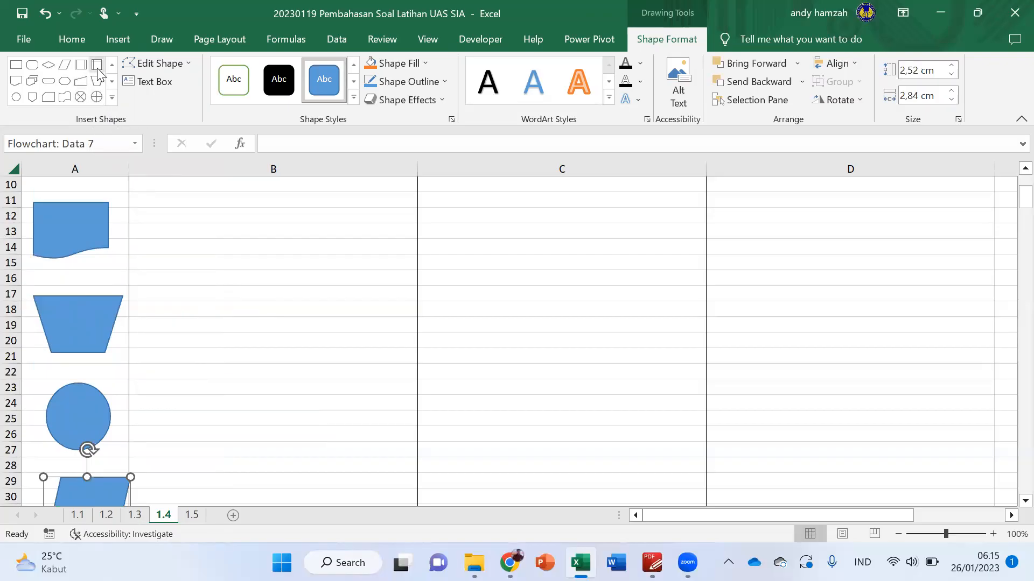
pyautogui.click(112, 97)
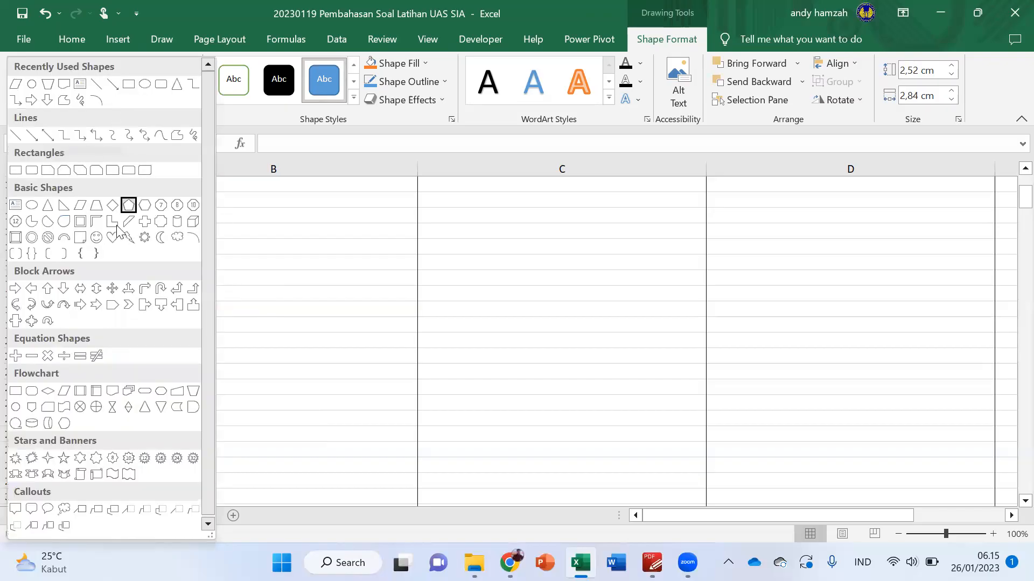
pyautogui.click(145, 392)
pyautogui.scroll(-4, 156, 353)
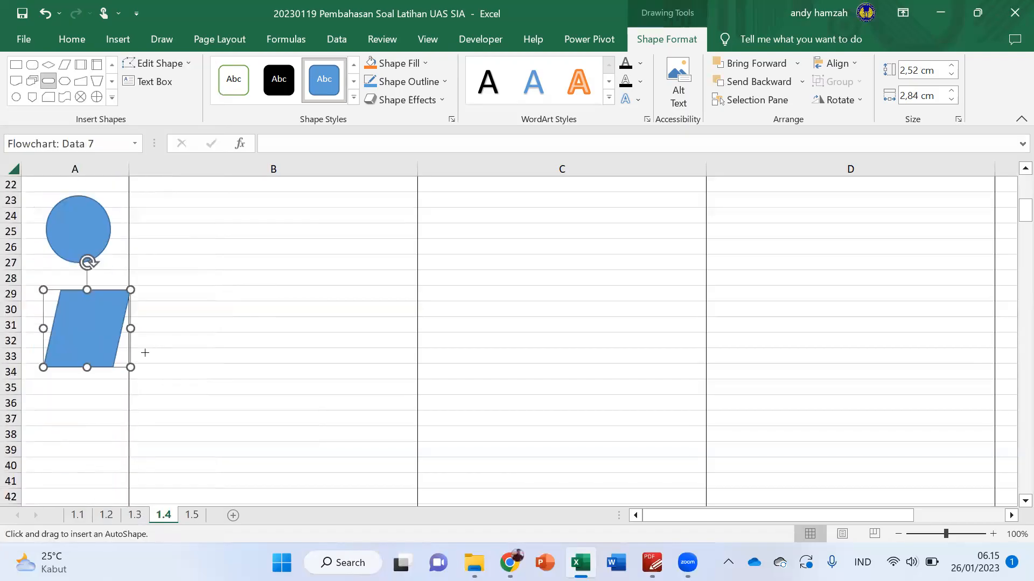
pyautogui.scroll(7, 183, 358)
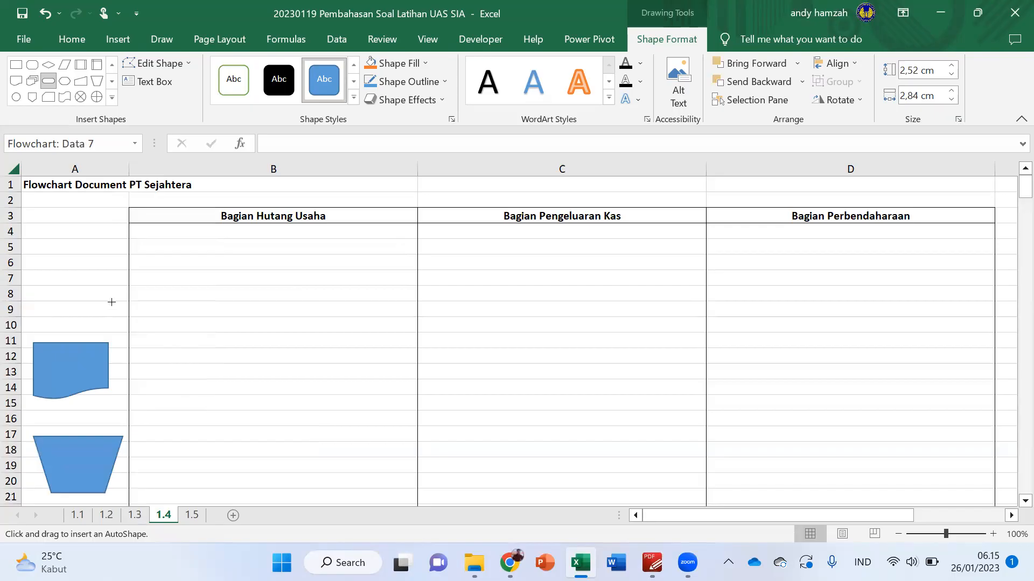
pyautogui.moveTo(30, 239); pyautogui.dragTo(116, 278)
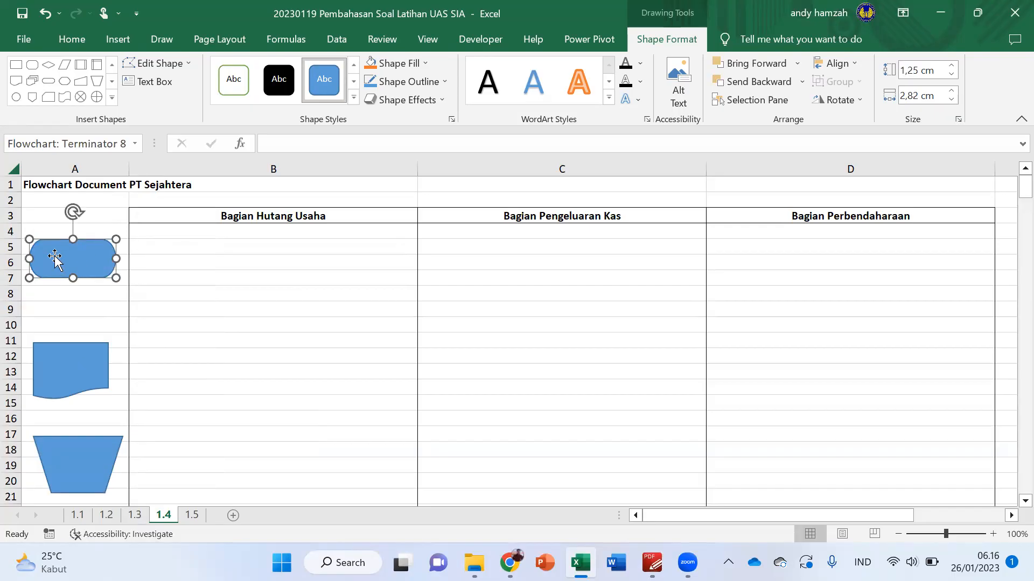
# Label the terminator shape Pemasok and centre its text horizontally and vertically
pyautogui.write('Pemasok')
pyautogui.click(116, 256)
pyautogui.click(99, 42)
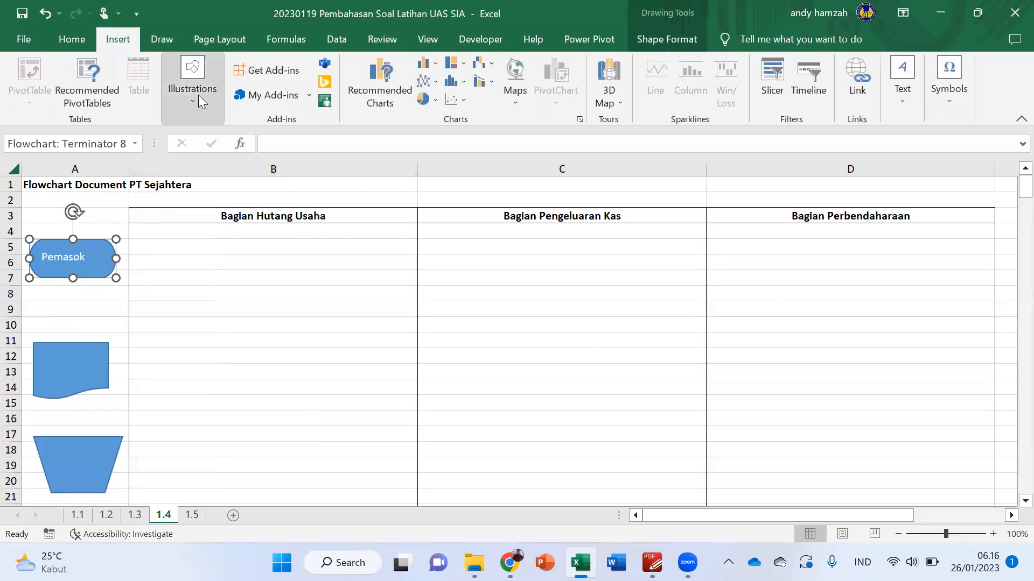
pyautogui.click(67, 36)
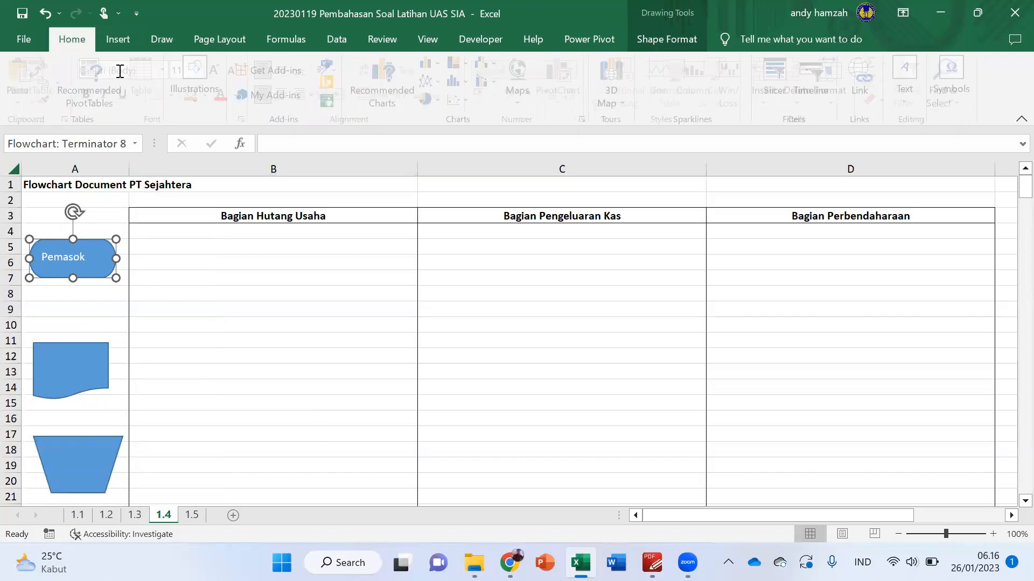
pyautogui.click(286, 94)
pyautogui.click(286, 70)
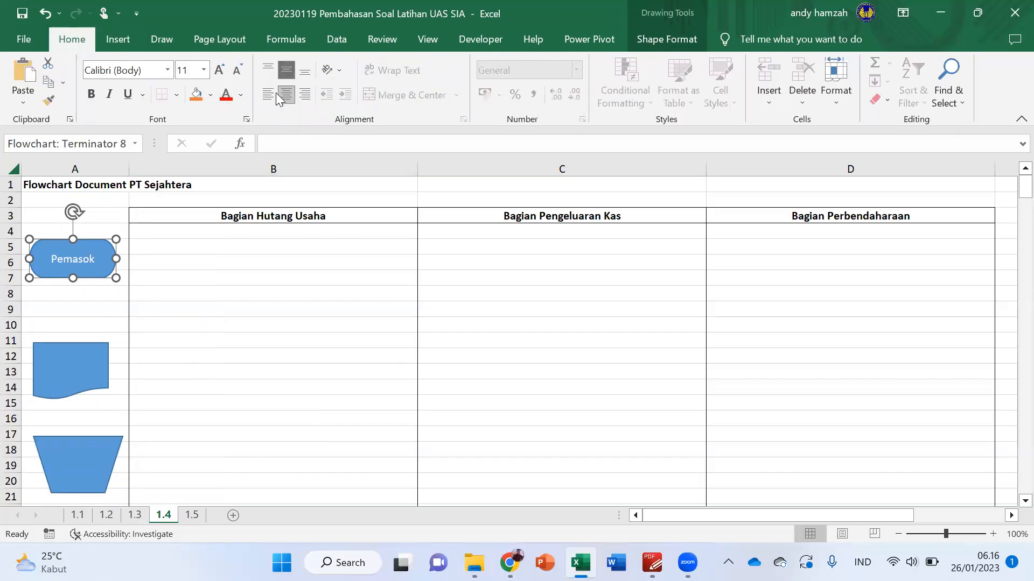
pyautogui.click(157, 293)
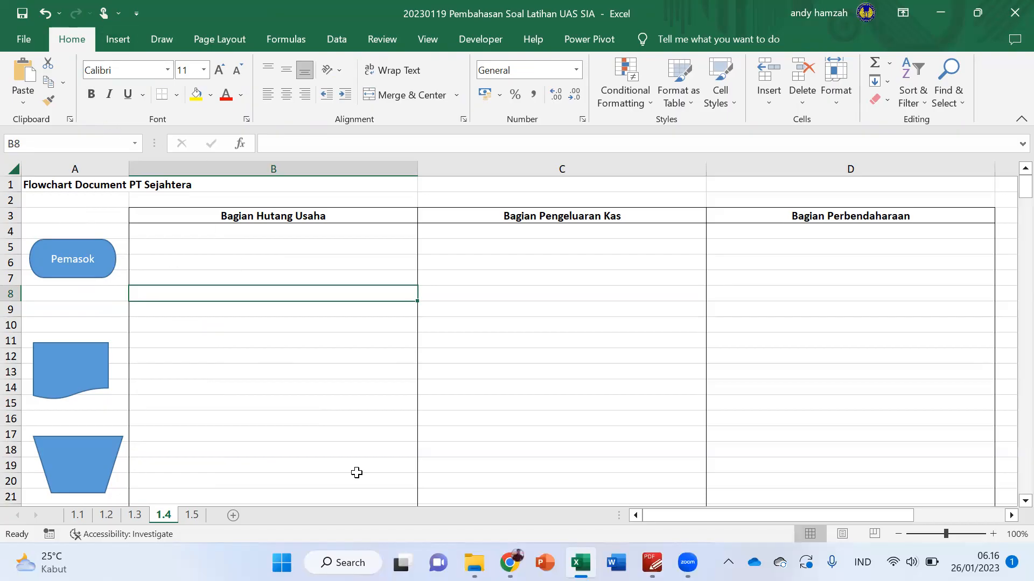
# Check the department headings against the PDF case text and widen columns B to D equally by a small amount
pyautogui.hotkey('alt', 'Tab')
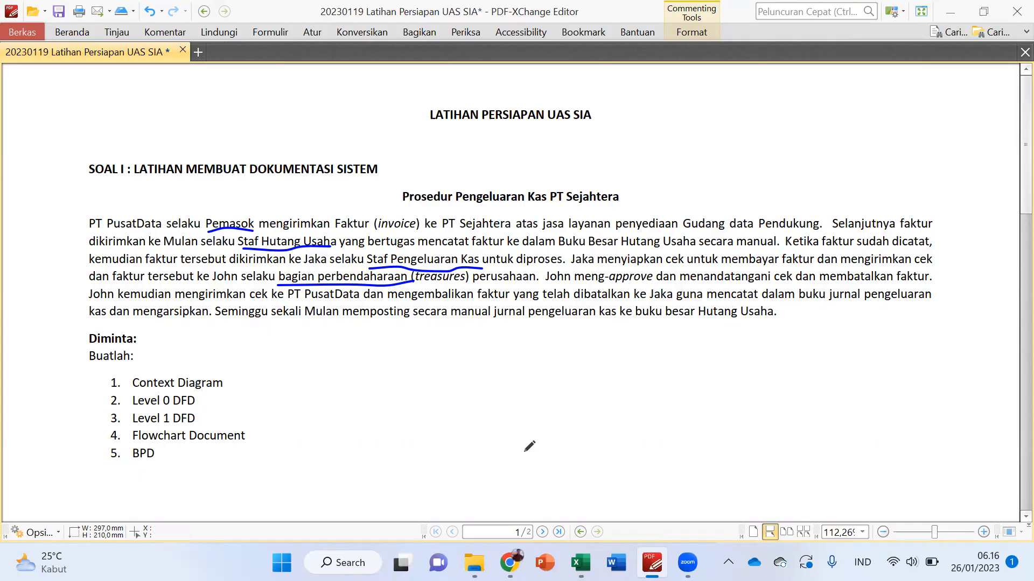
pyautogui.hotkey('alt', 'Tab')
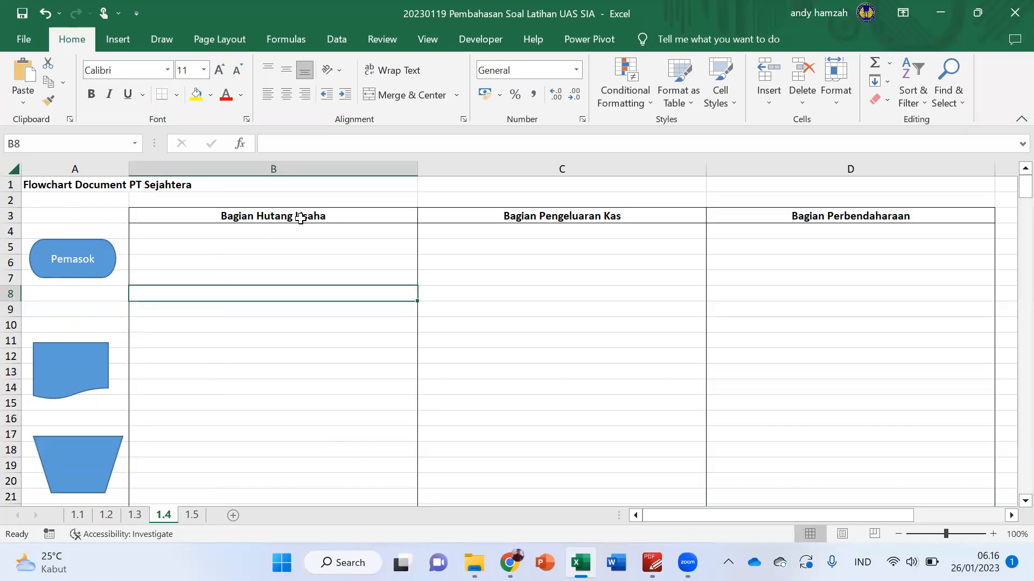
pyautogui.click(268, 217)
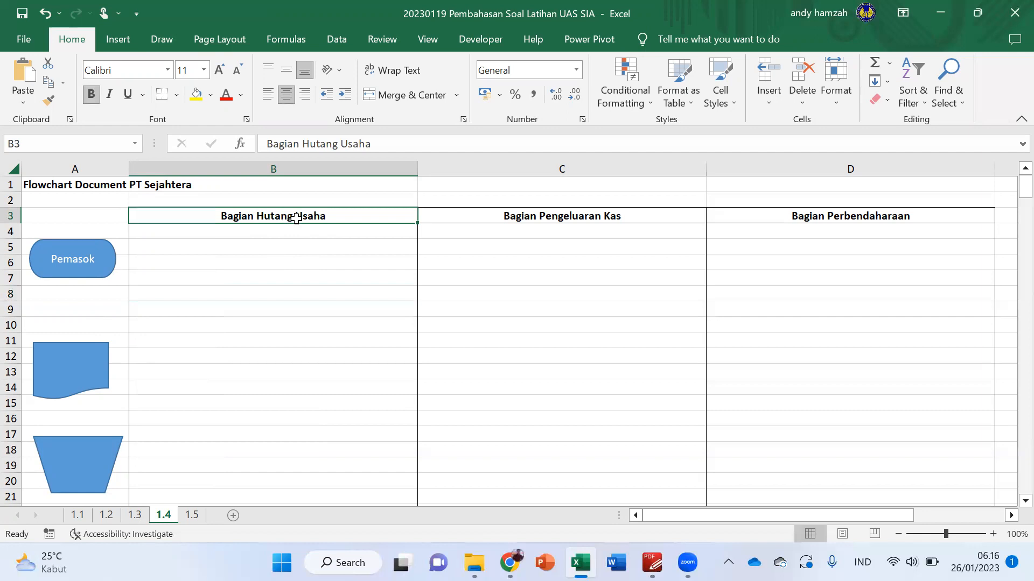
pyautogui.click(539, 215)
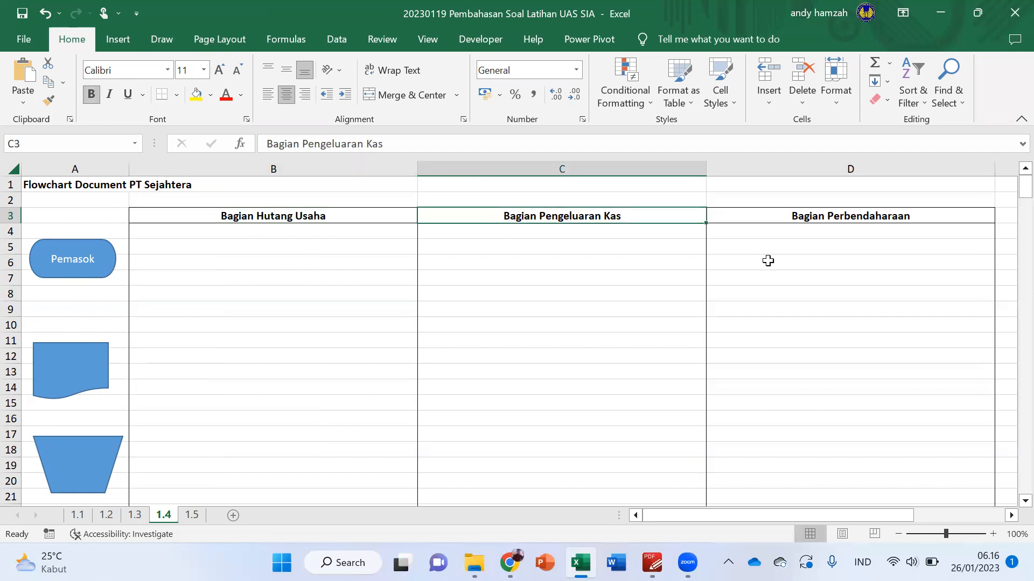
pyautogui.click(853, 216)
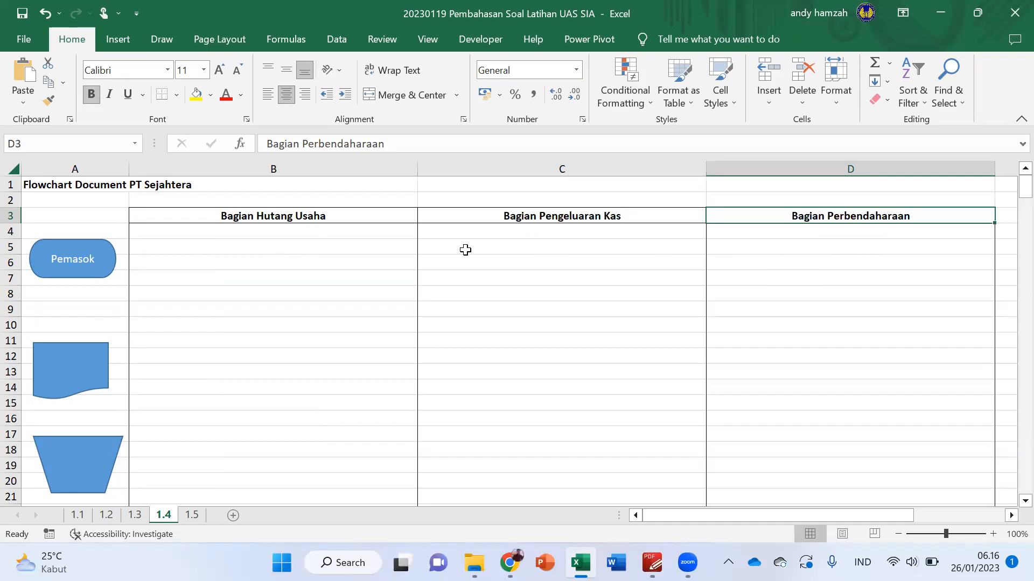
pyautogui.moveTo(351, 169); pyautogui.dragTo(753, 194)
pyautogui.moveTo(419, 171); pyautogui.dragTo(425, 171)
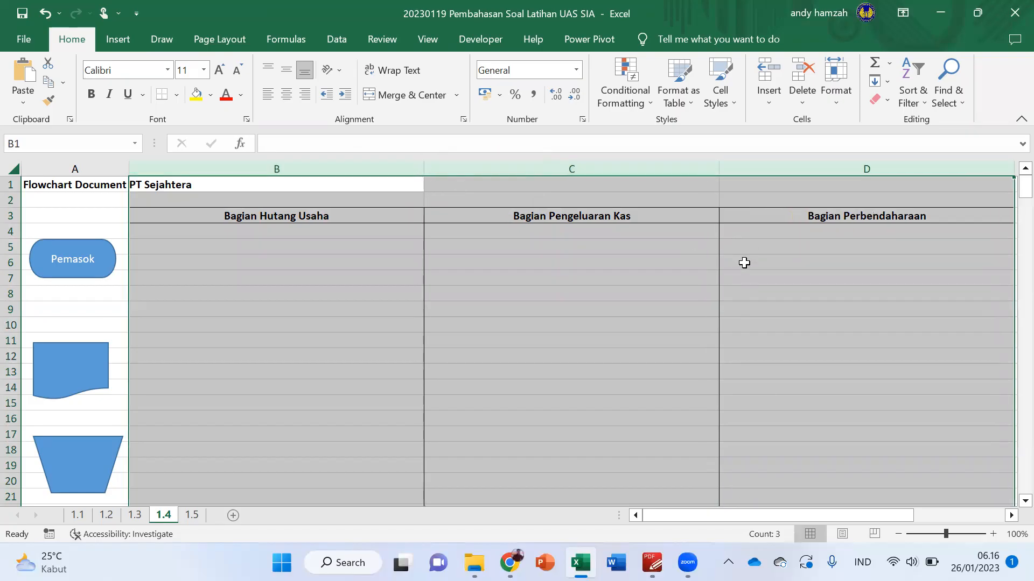
# Draw a horizontal straight arrow about 2.61 cm long in column A between the Pemasok terminator and the document shape
pyautogui.click(486, 266)
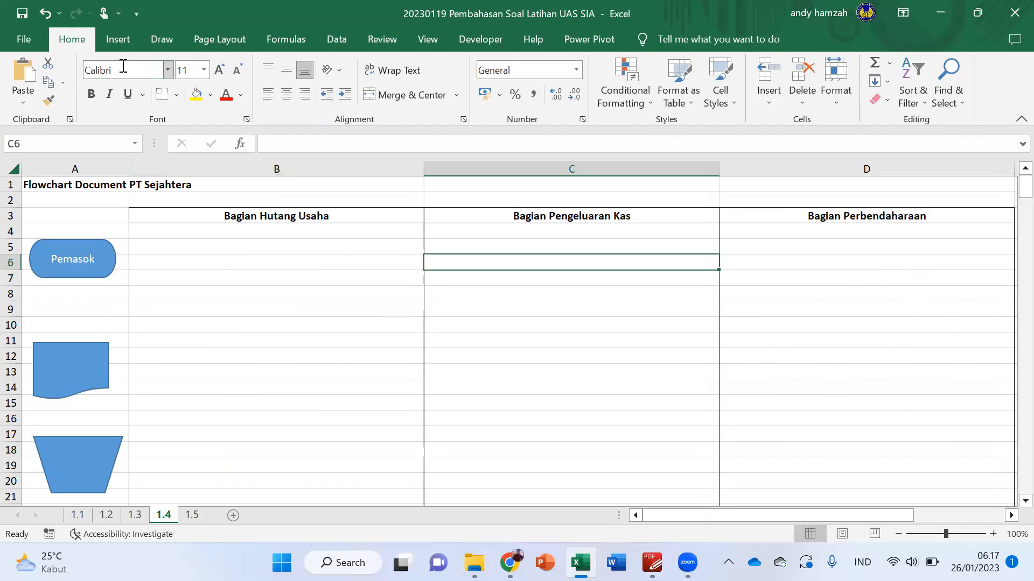
pyautogui.click(125, 43)
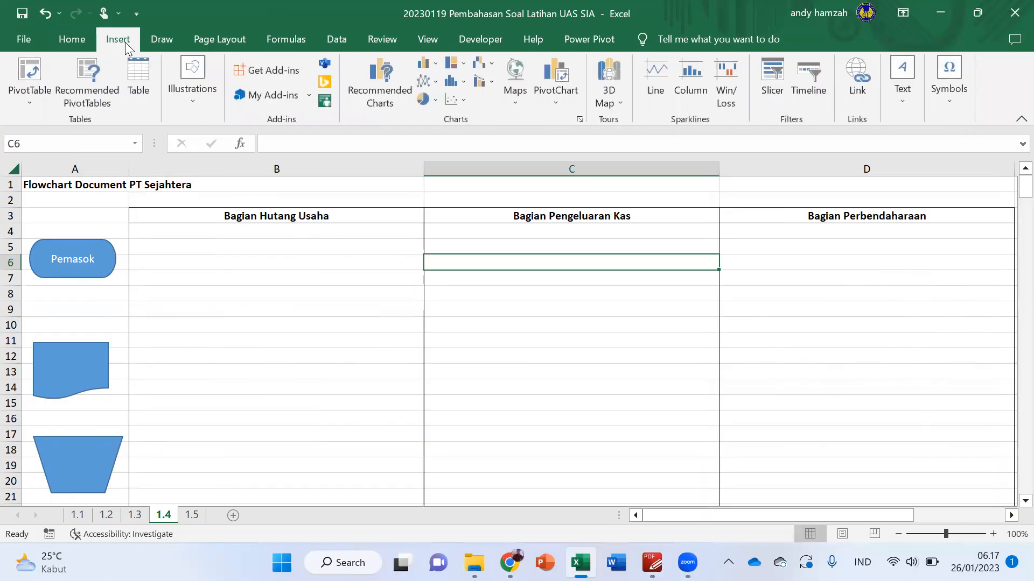
pyautogui.click(189, 105)
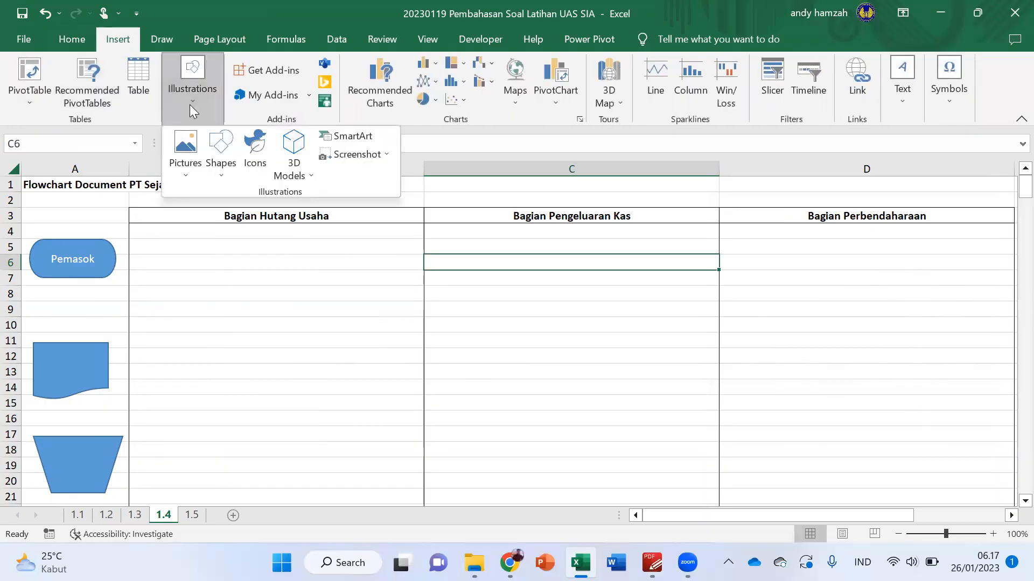
pyautogui.click(230, 172)
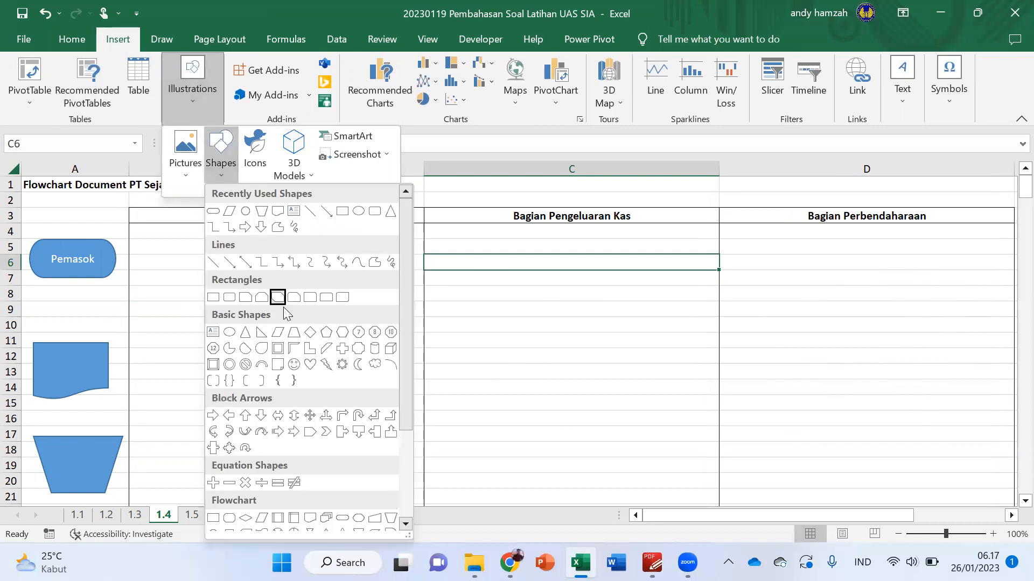
pyautogui.scroll(-3, 297, 439)
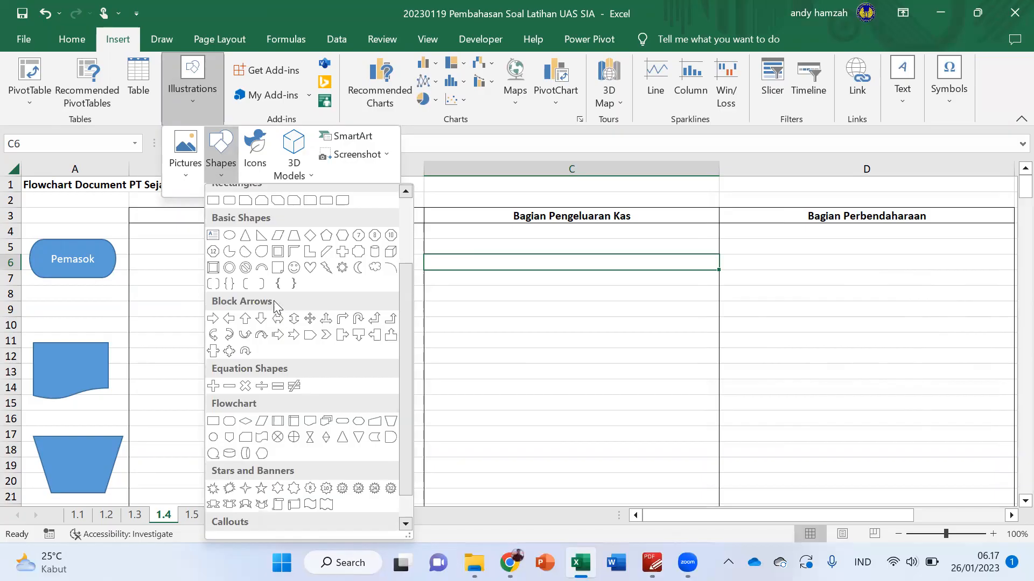
pyautogui.scroll(3, 283, 320)
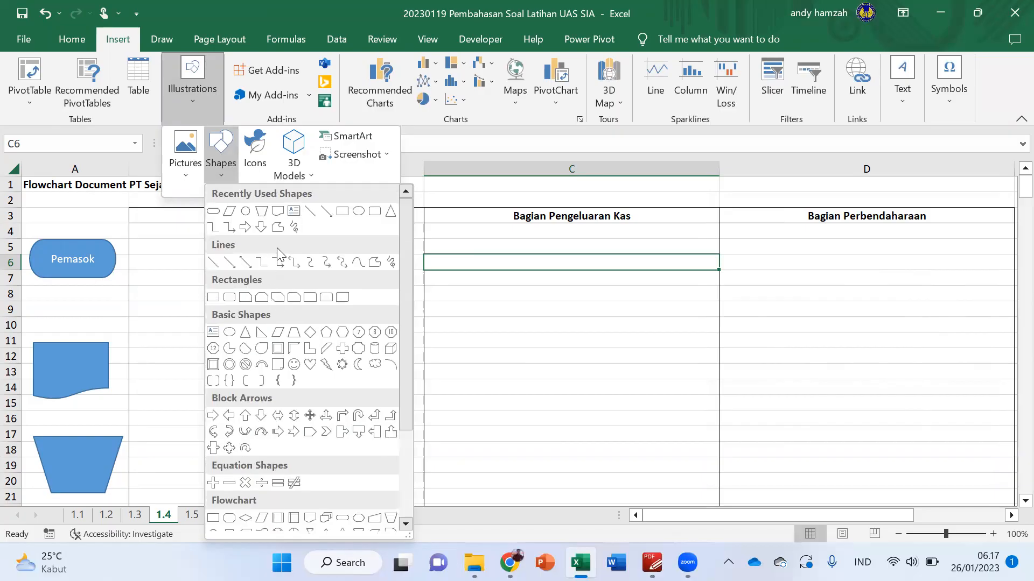
pyautogui.click(326, 212)
pyautogui.moveTo(33, 313); pyautogui.dragTo(113, 316)
pyautogui.moveTo(112, 316); pyautogui.dragTo(113, 315)
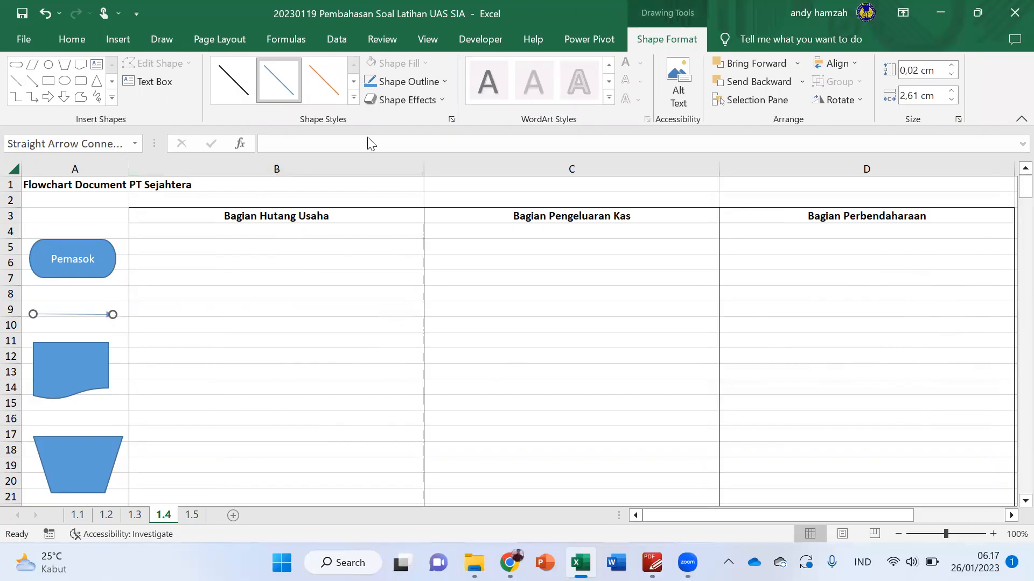
# Set the arrow's outline weight to 1½ pt
pyautogui.click(446, 82)
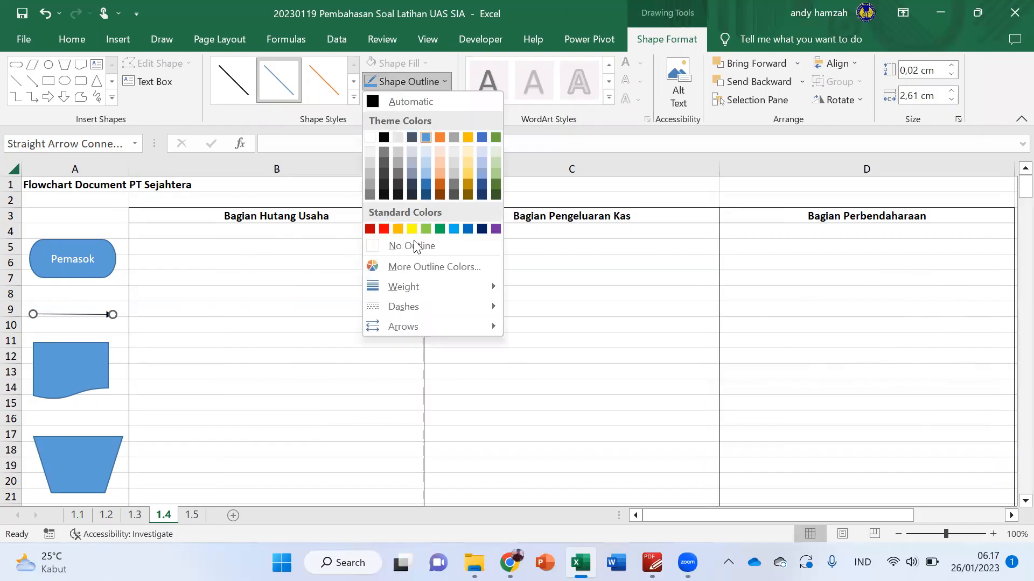
pyautogui.moveTo(421, 292)
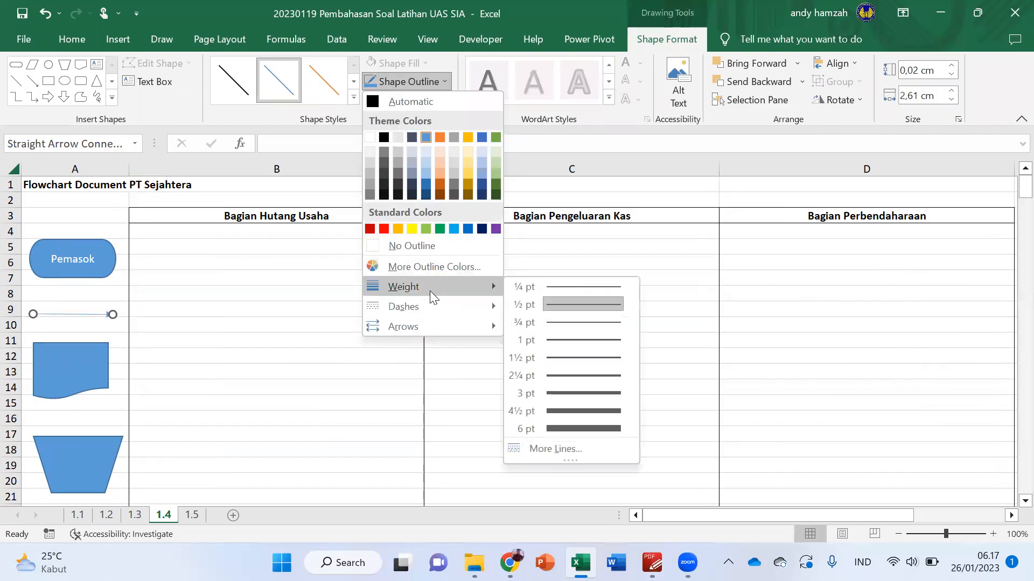
pyautogui.click(571, 358)
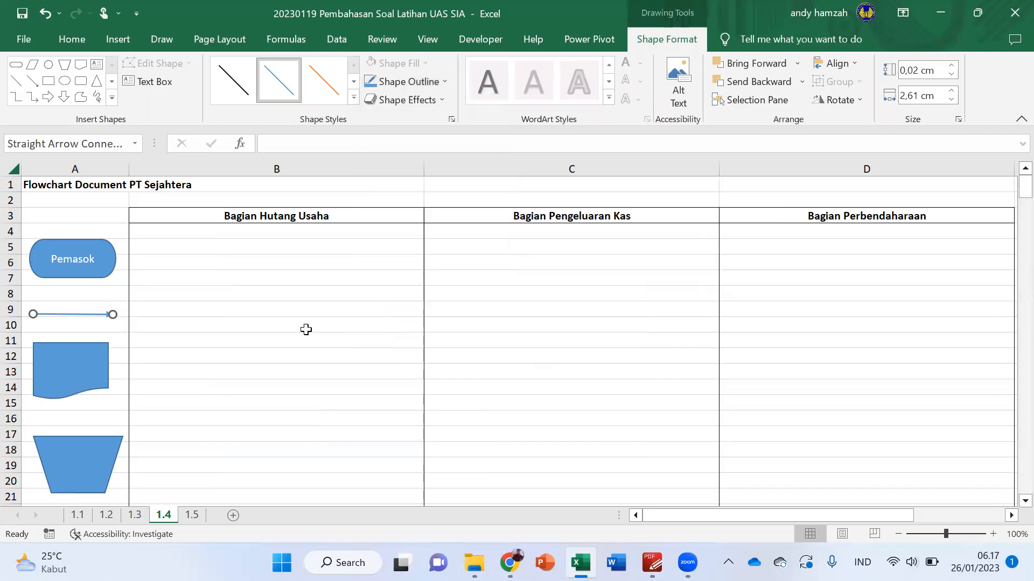
pyautogui.click(192, 308)
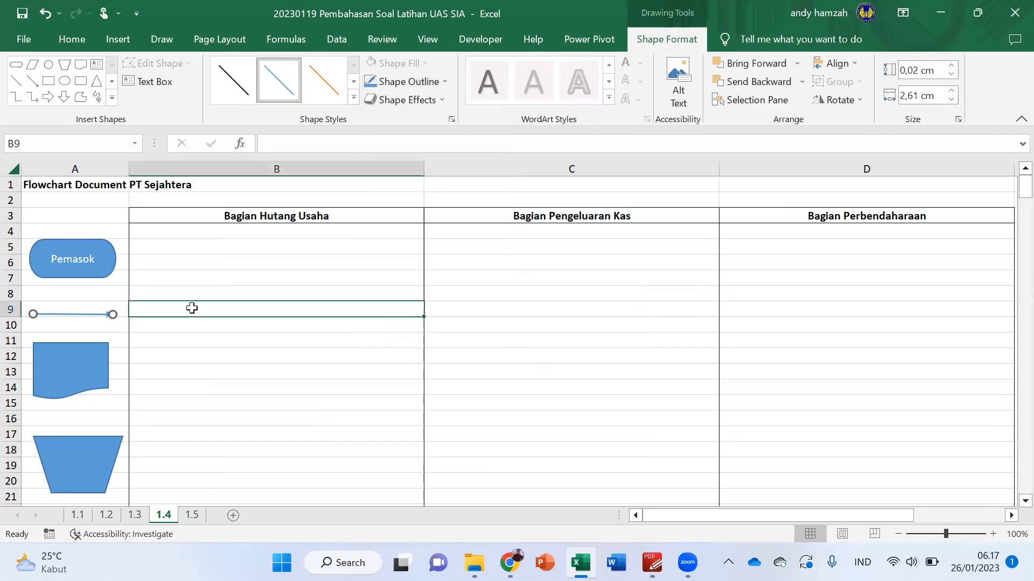
# Copy the arrow into row 6 of the Bagian Hutang Usaha column, beside the Pemasok terminator
pyautogui.click(89, 315)
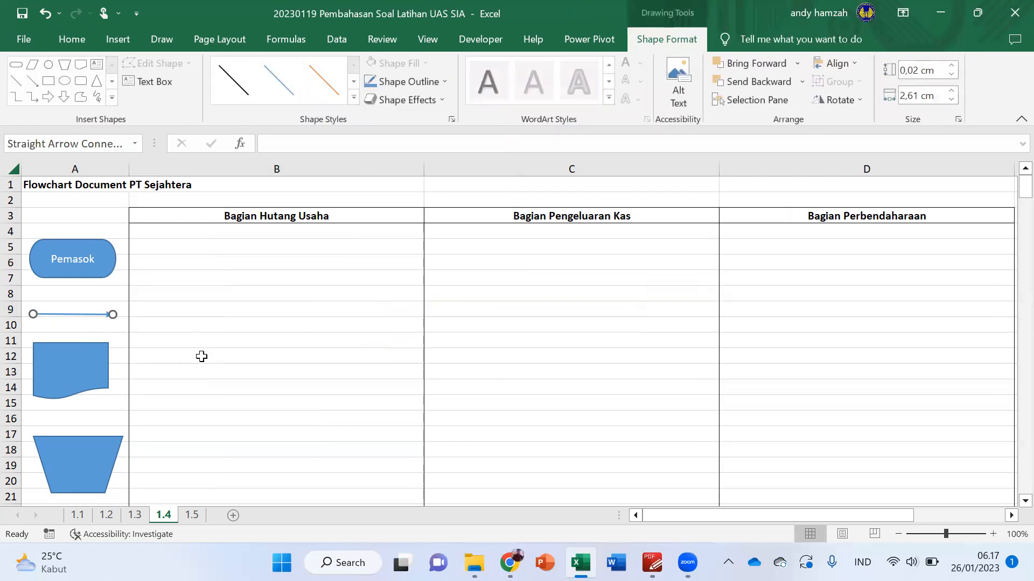
pyautogui.moveTo(89, 312); pyautogui.dragTo(180, 261)
pyautogui.click(108, 257)
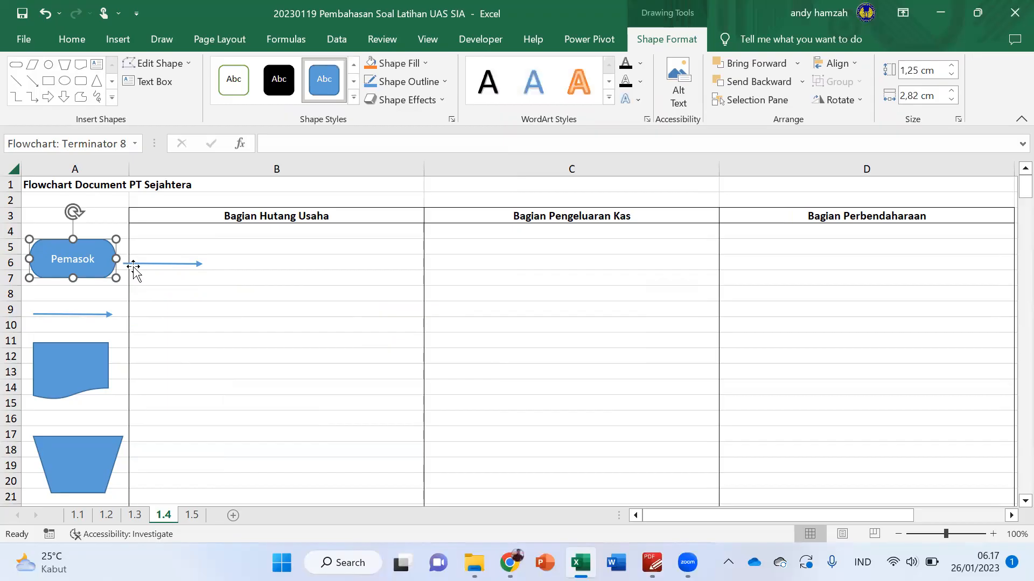
# Try to attach the copied arrow's start to the right side of the Pemasok terminator
pyautogui.click(144, 263)
pyautogui.moveTo(144, 263); pyautogui.dragTo(115, 260)
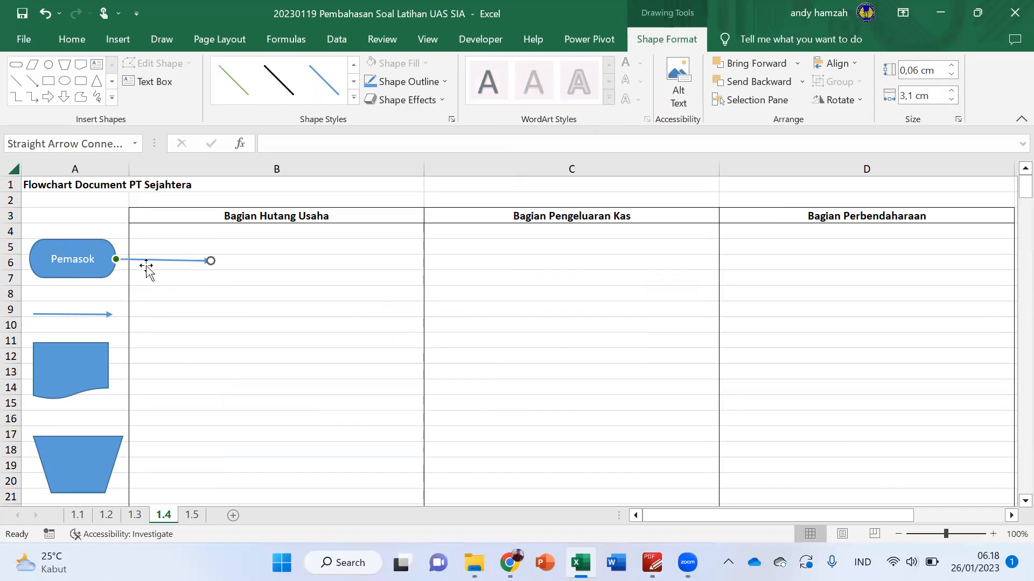
pyautogui.hotkey('ctrl', 'z')
pyautogui.click(160, 286)
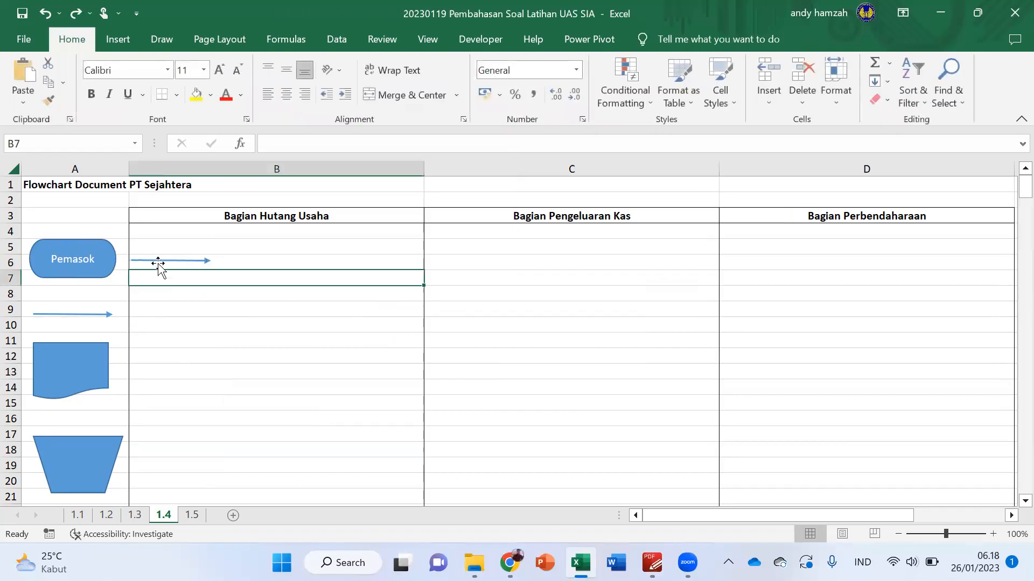
# Align the copied arrow with the middle of the Pemasok terminator and connect its start to the terminator's right side
pyautogui.moveTo(157, 261)
pyautogui.mouseDown()
pyautogui.moveTo(132, 259)
pyautogui.moveTo(151, 259)
pyautogui.mouseUp()
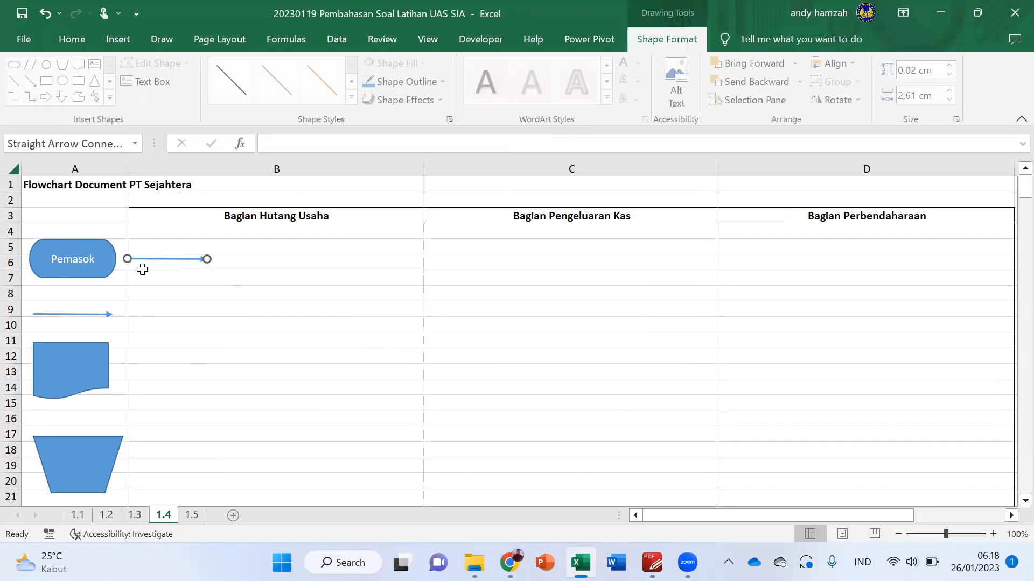
pyautogui.click(150, 275)
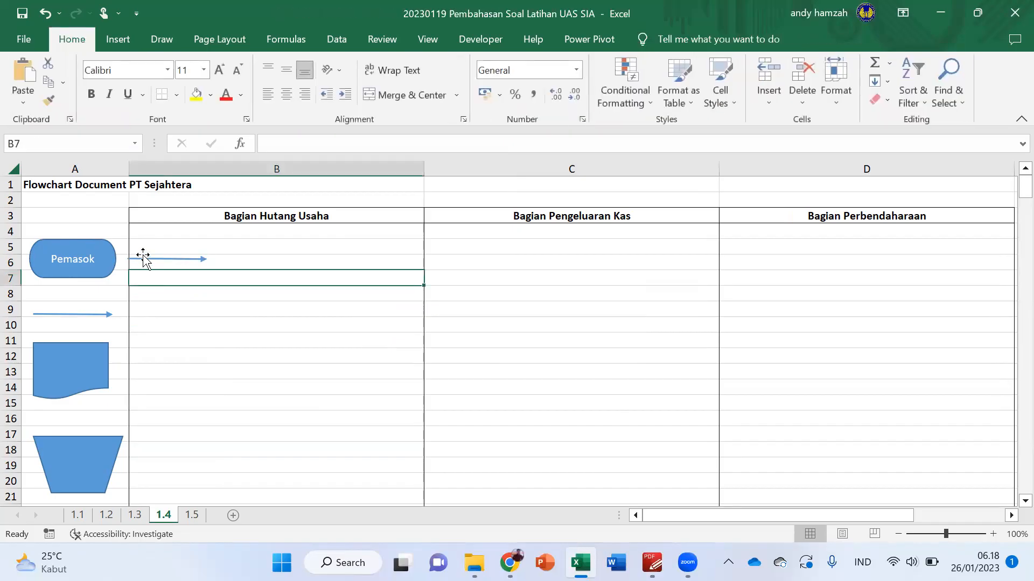
pyautogui.click(144, 258)
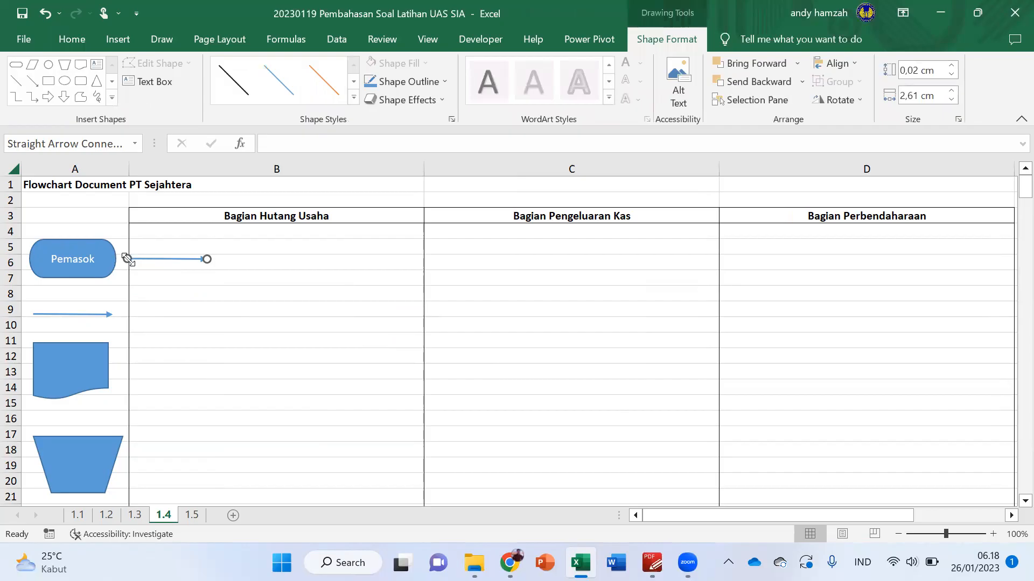
pyautogui.moveTo(128, 259); pyautogui.dragTo(111, 256)
pyautogui.moveTo(92, 242)
pyautogui.mouseDown()
pyautogui.moveTo(83, 244)
pyautogui.moveTo(91, 244)
pyautogui.mouseUp()
pyautogui.click(256, 276)
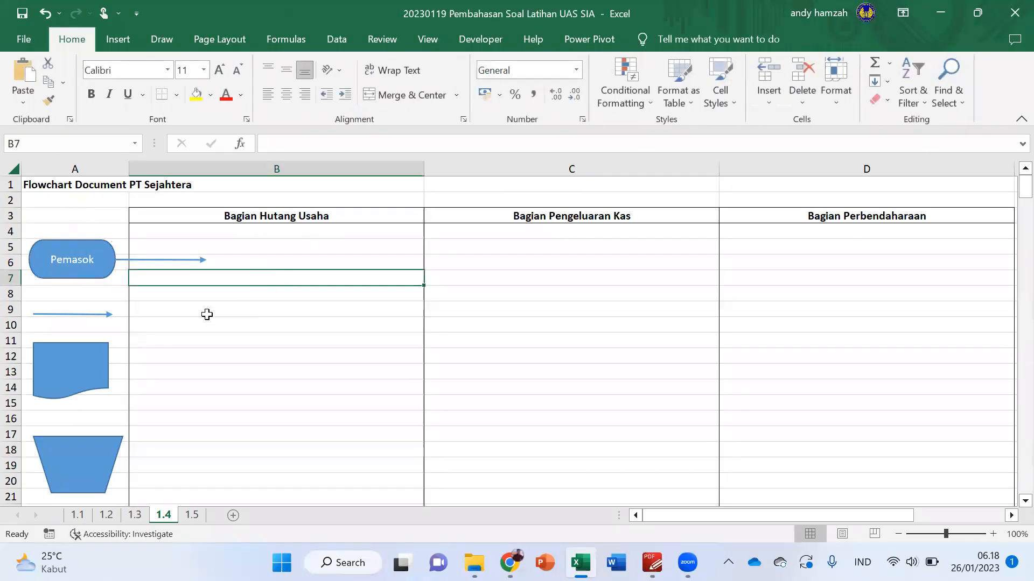
# Centre the text horizontally and vertically in the document, trapezoid, circle and parallelogram shapes of column A
pyautogui.click(94, 355)
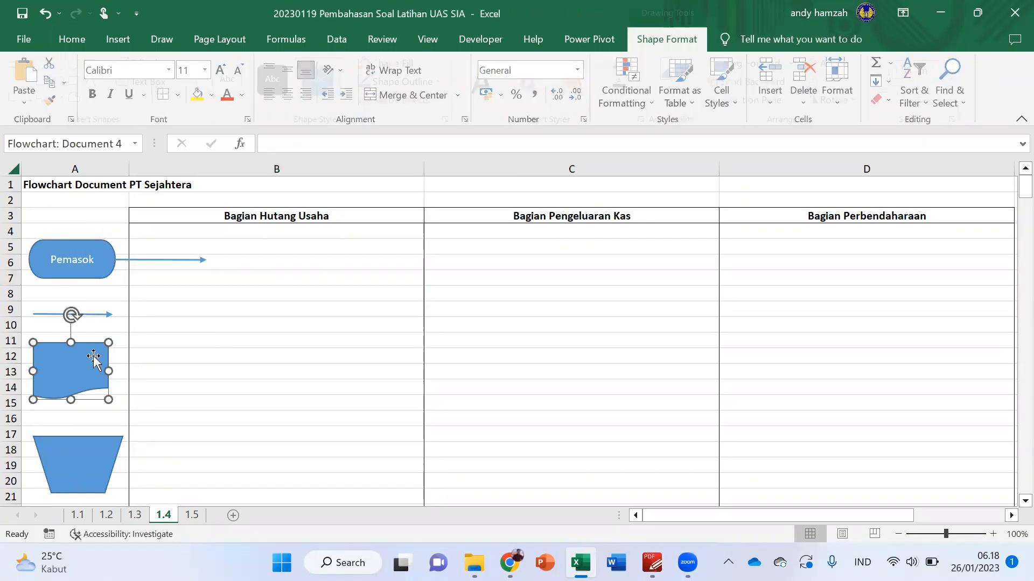
pyautogui.click(72, 40)
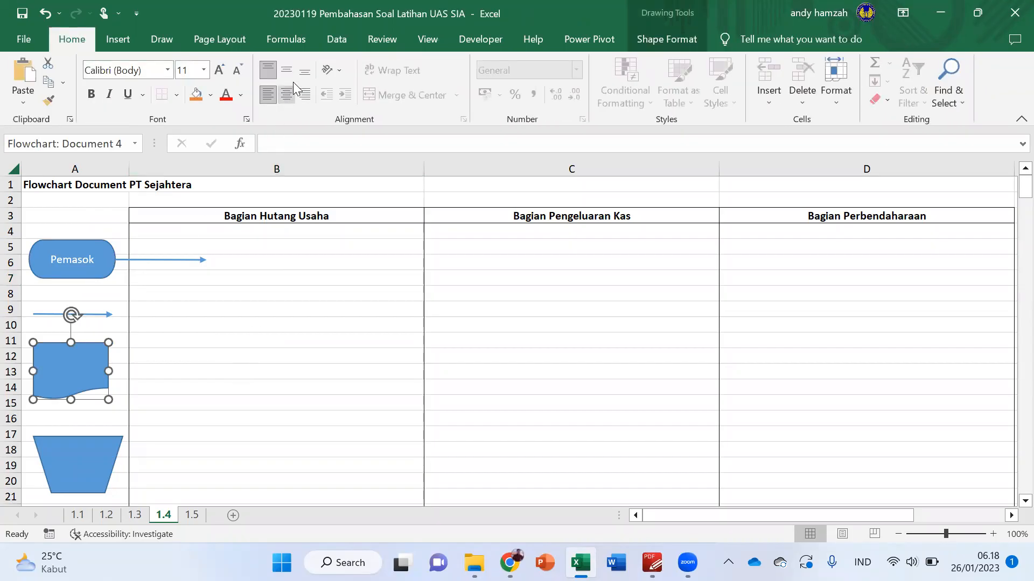
pyautogui.scroll(-3, 237, 365)
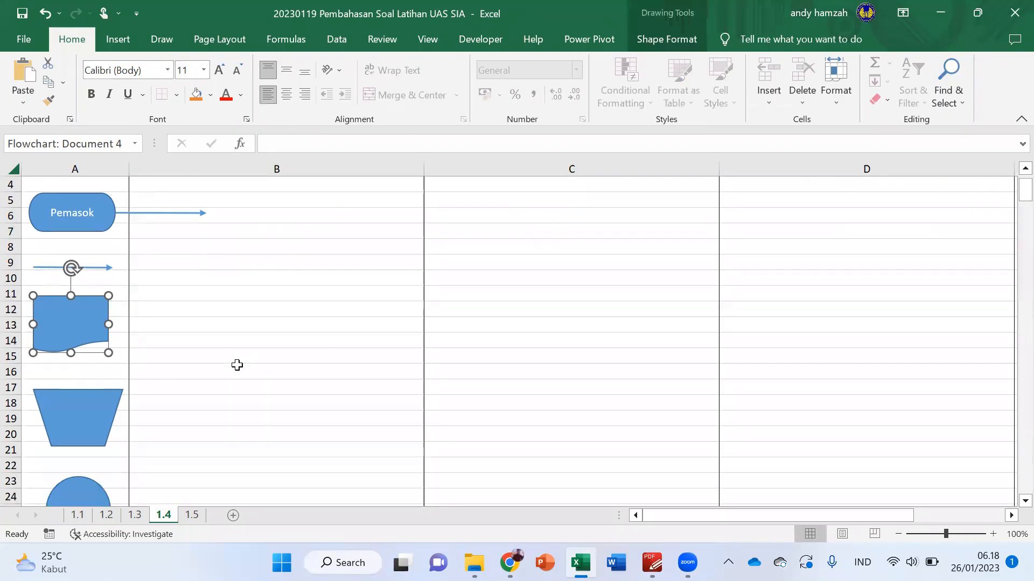
pyautogui.keyDown('shift'); pyautogui.click(88, 316); pyautogui.keyUp('shift')
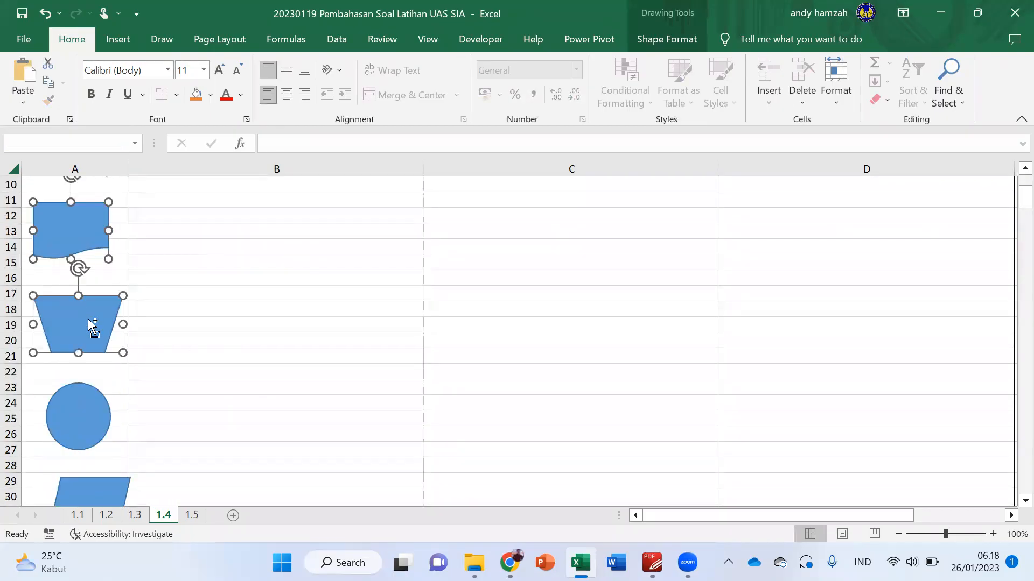
pyautogui.keyDown('shift'); pyautogui.click(69, 426); pyautogui.keyUp('shift')
pyautogui.keyDown('shift'); pyautogui.click(102, 501); pyautogui.keyUp('shift')
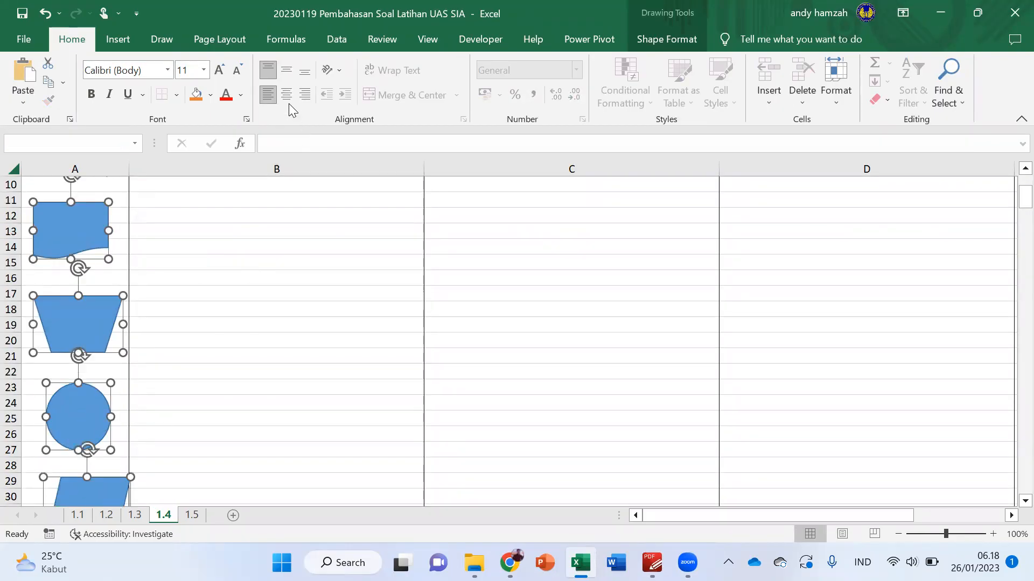
pyautogui.click(291, 259)
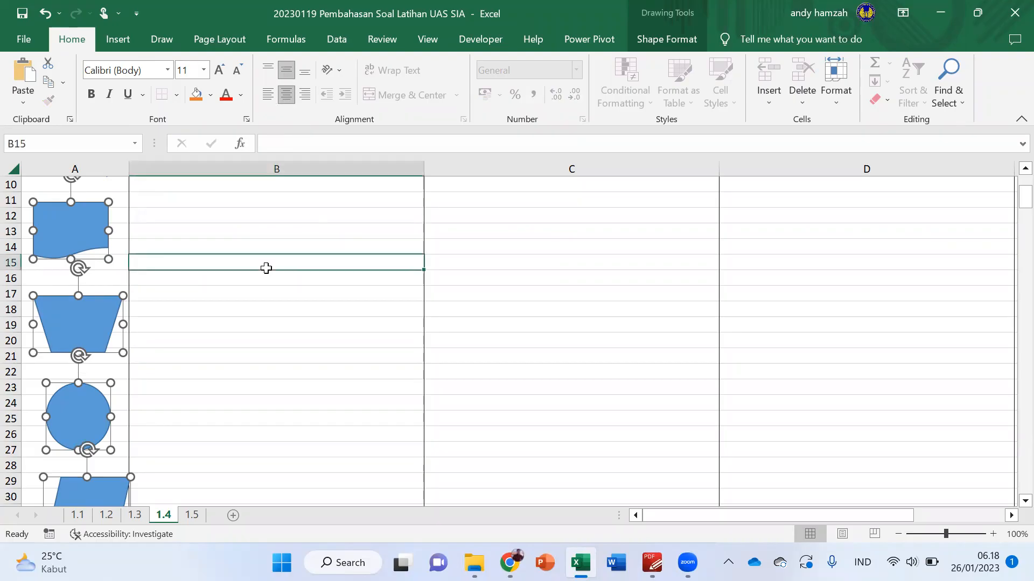
# Duplicate the document shape and place the copy under the Bagian Hutang Usaha heading, in rows 4–7
pyautogui.scroll(3, 247, 258)
pyautogui.click(100, 350)
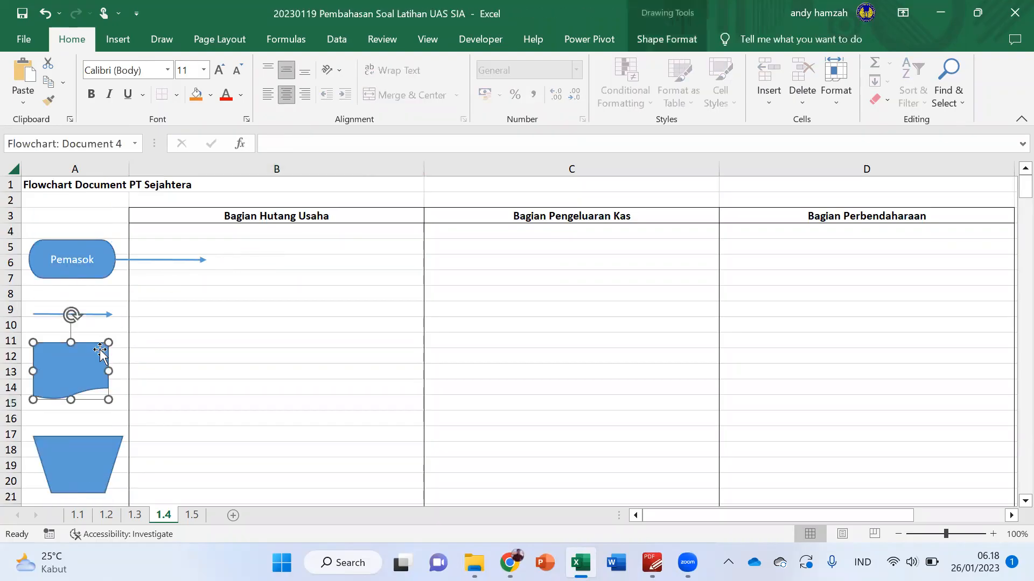
pyautogui.hotkey('ctrl', 'd')
pyautogui.moveTo(111, 368); pyautogui.dragTo(293, 250)
pyautogui.moveTo(365, 284); pyautogui.dragTo(359, 288)
# Extend the arrow from Pemasok so its head meets the left side of the document shape in column B
pyautogui.moveTo(205, 260); pyautogui.dragTo(269, 254)
pyautogui.click(298, 258)
pyautogui.click(216, 263)
pyautogui.click(343, 296)
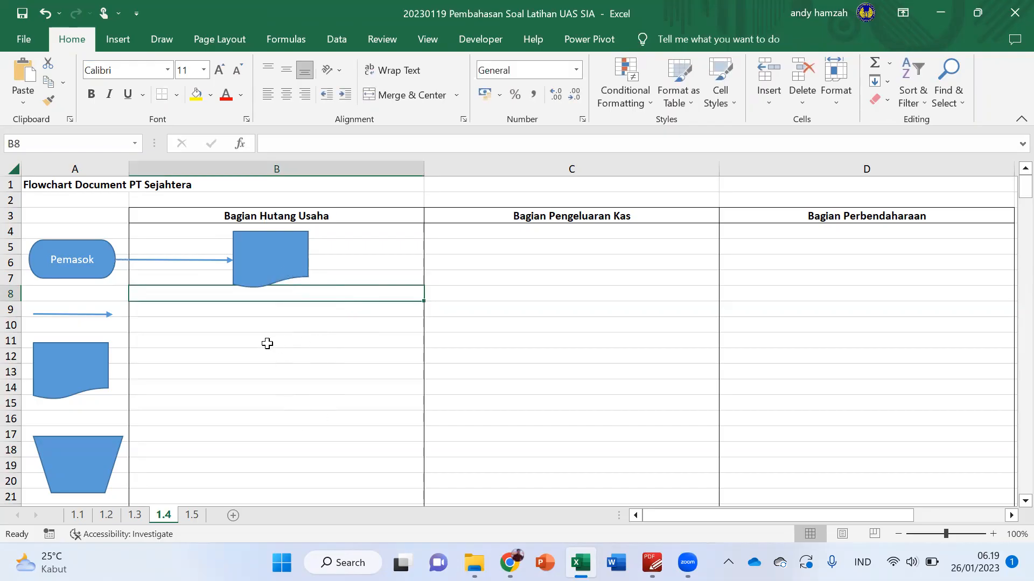
# Label the document shape in column B Invoice
pyautogui.click(275, 278)
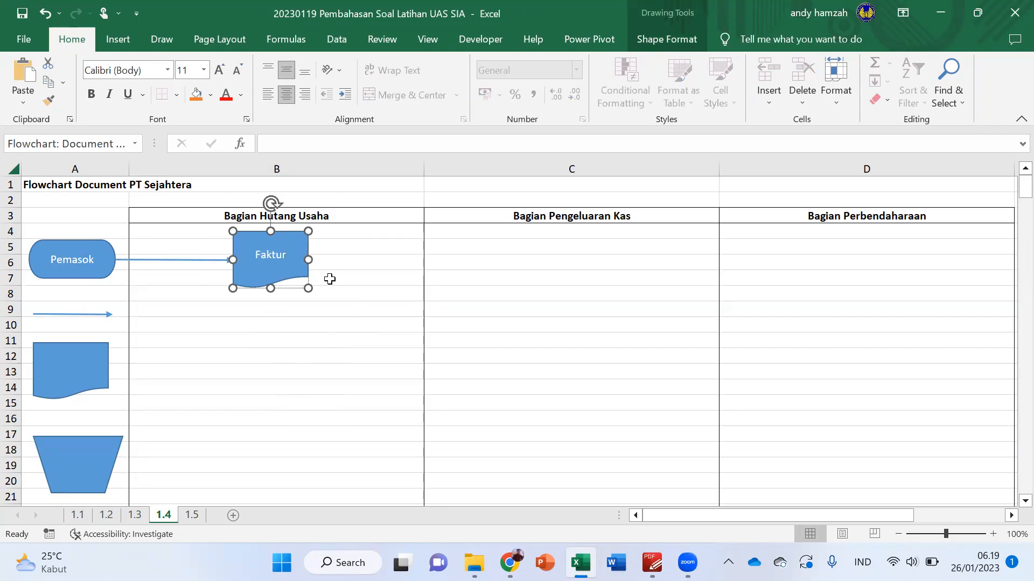
pyautogui.click(328, 337)
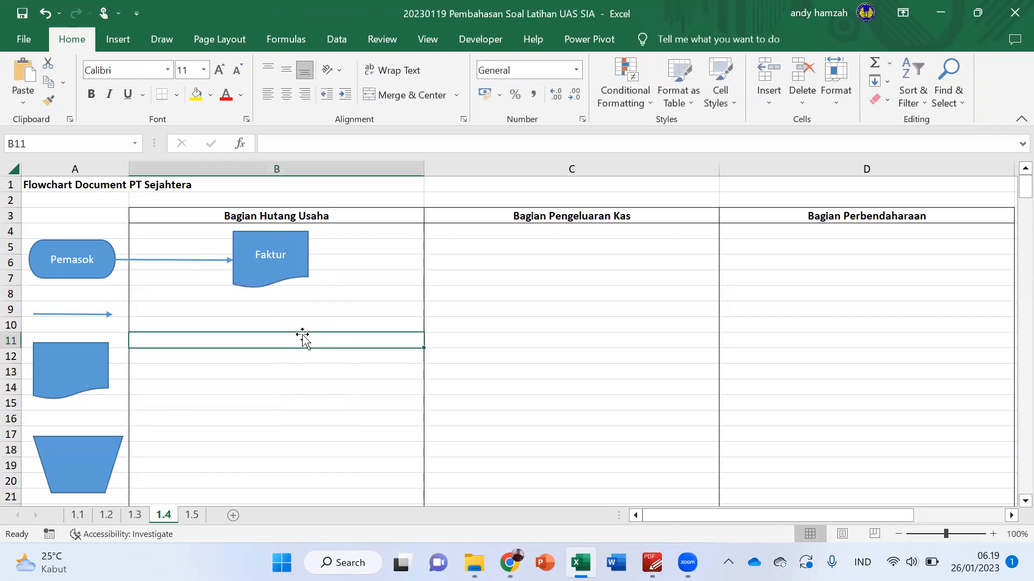
pyautogui.click(293, 258)
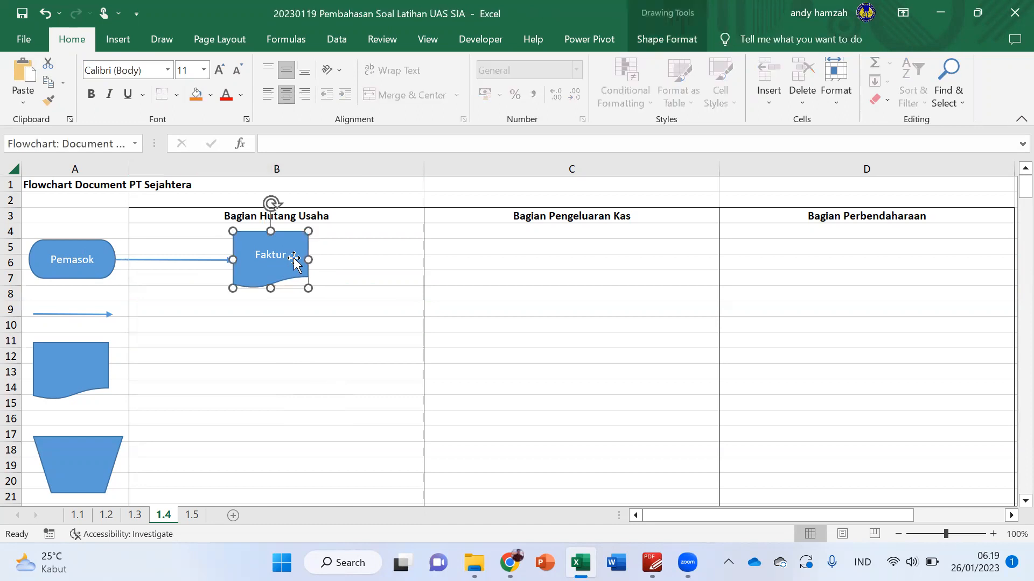
pyautogui.write('FINvo')
pyautogui.click(352, 290)
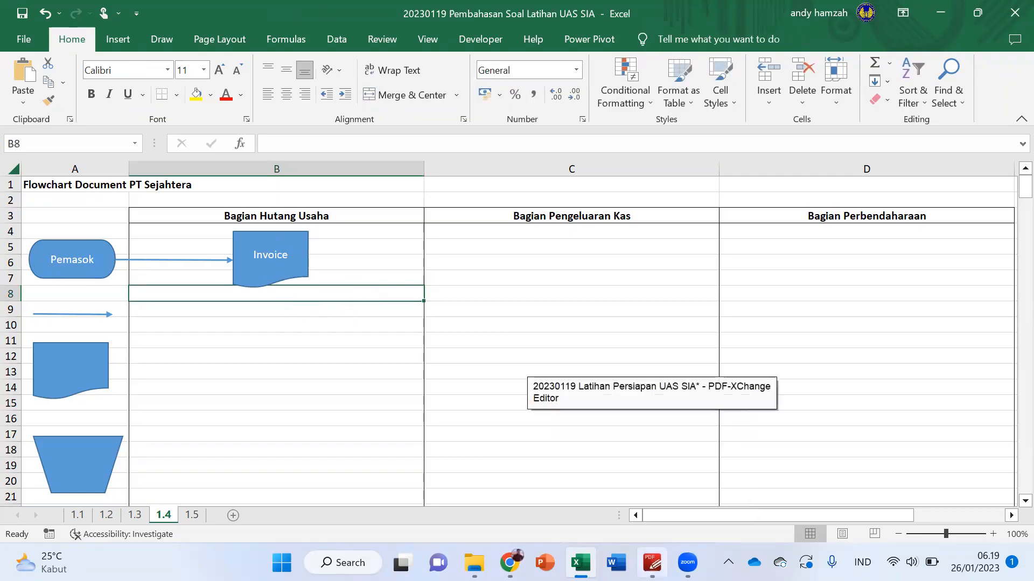
# Duplicate the sample arrow of column A and run the copy straight down from the base of the Invoice shape to row 11
pyautogui.click(640, 559)
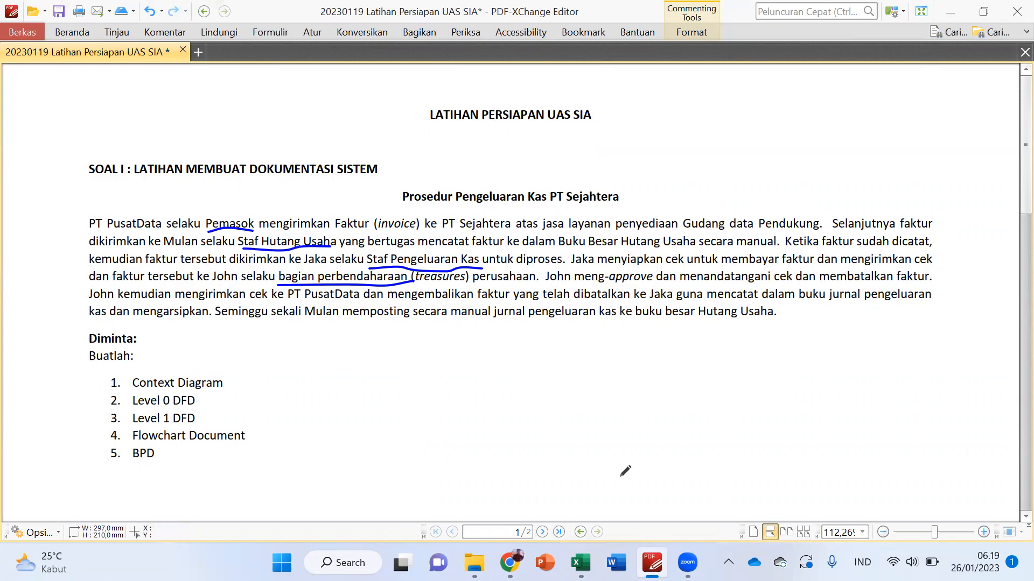
pyautogui.moveTo(580, 563)
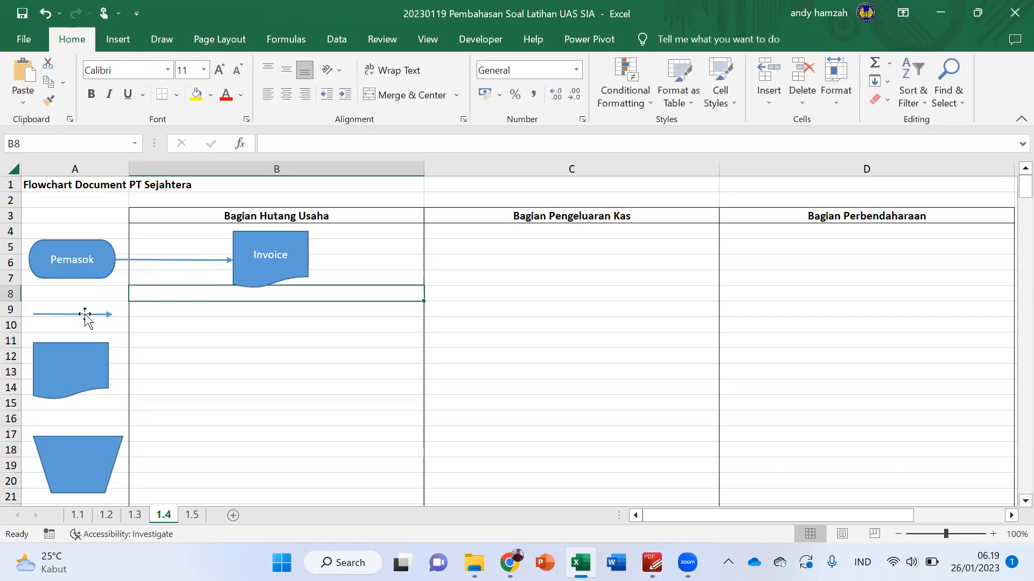
pyautogui.click(86, 313)
pyautogui.hotkey('ctrl', 'd')
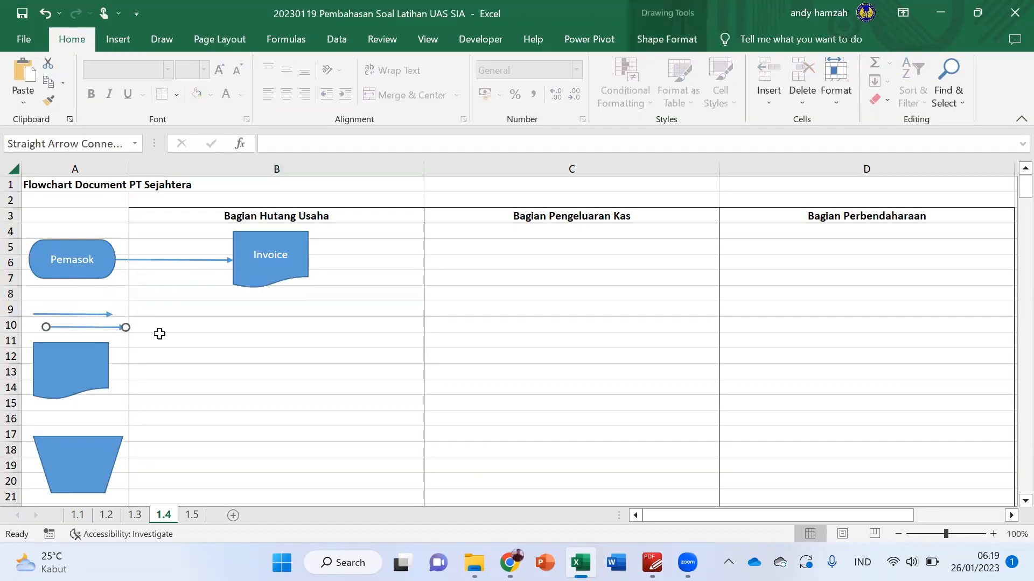
pyautogui.moveTo(112, 328); pyautogui.dragTo(312, 337)
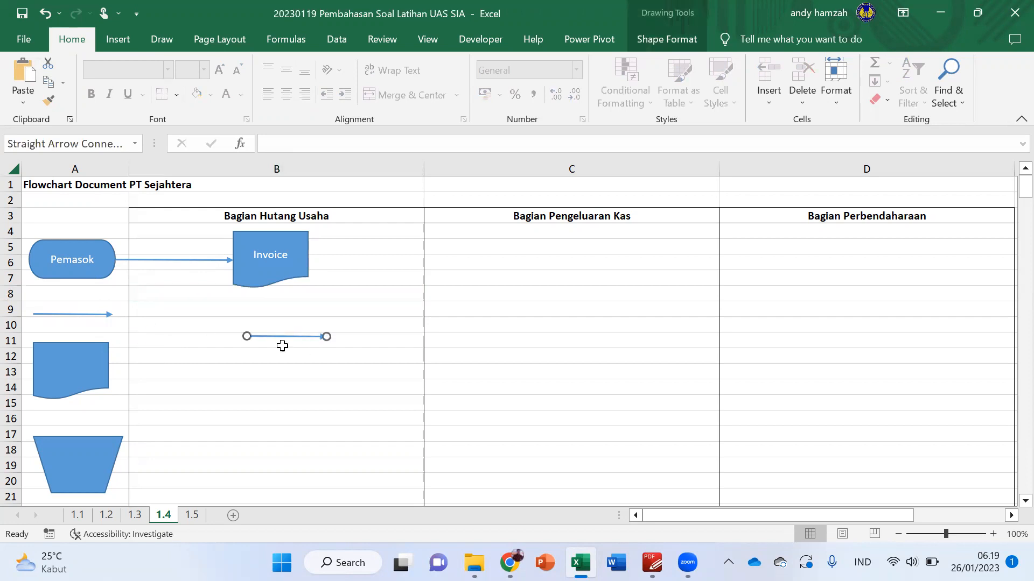
pyautogui.moveTo(247, 337); pyautogui.dragTo(271, 283)
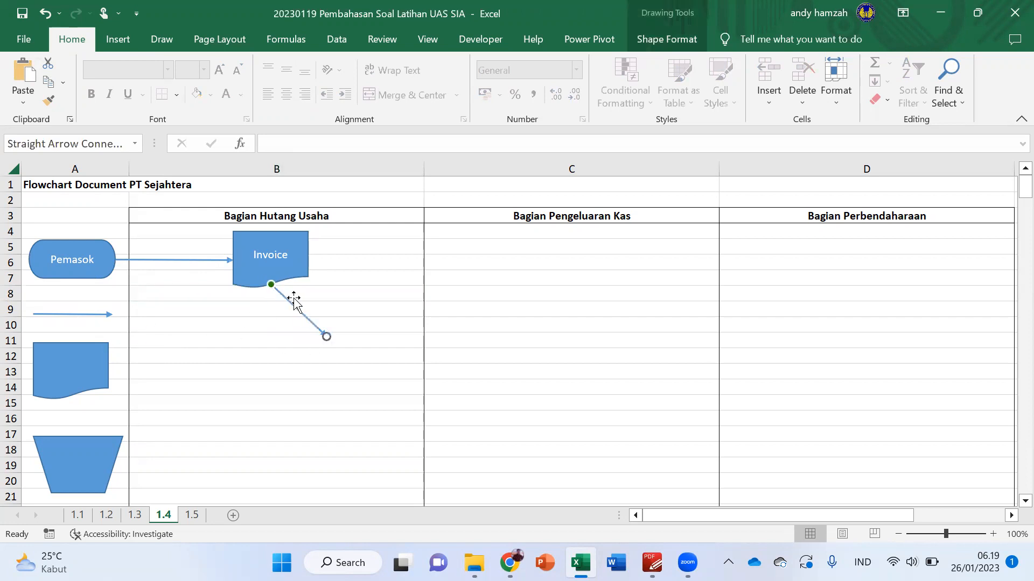
pyautogui.moveTo(325, 337); pyautogui.dragTo(271, 338)
pyautogui.click(321, 325)
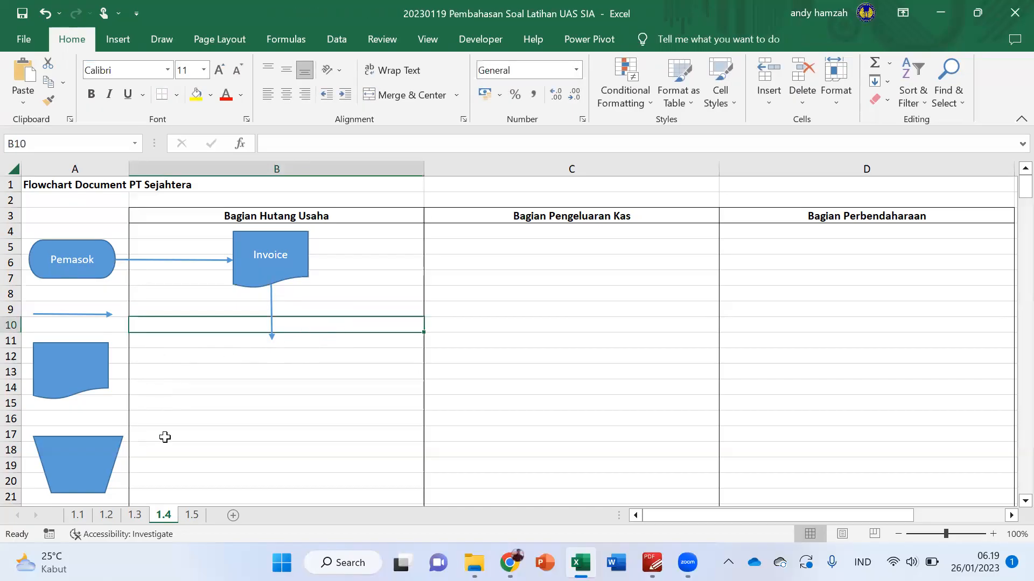
# Place a copy of the trapezoid below Invoice in column B, rows 11–14, and shift the Invoice shape left above it
pyautogui.click(91, 444)
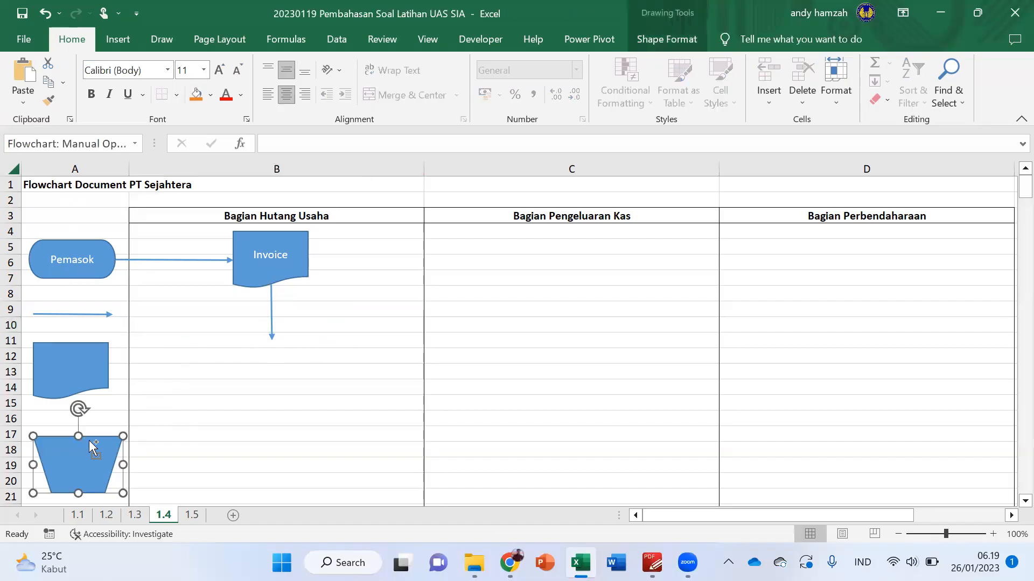
pyautogui.moveTo(89, 441); pyautogui.dragTo(246, 351)
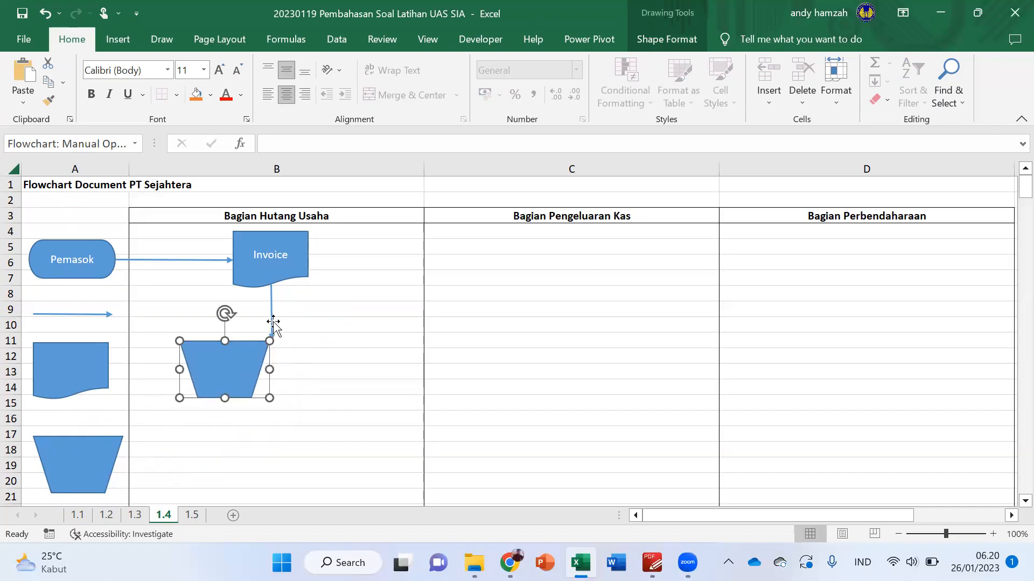
pyautogui.click(271, 302)
pyautogui.moveTo(243, 256); pyautogui.dragTo(211, 264)
# Attach the Invoice arrow's head to the trapezoid's top and nudge the trapezoid so the arrow runs vertically
pyautogui.click(227, 334)
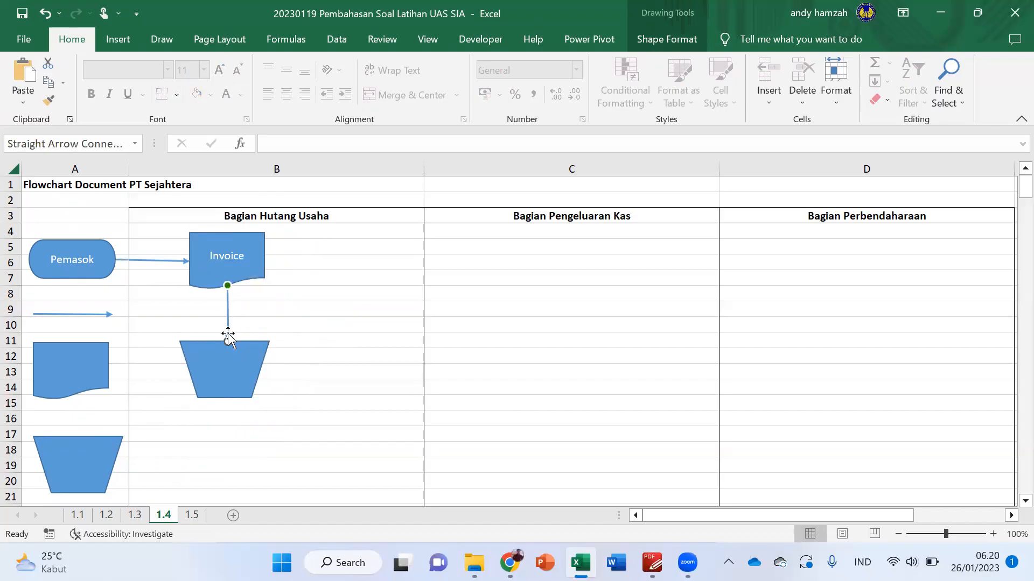
pyautogui.moveTo(227, 338); pyautogui.dragTo(229, 346)
pyautogui.click(302, 321)
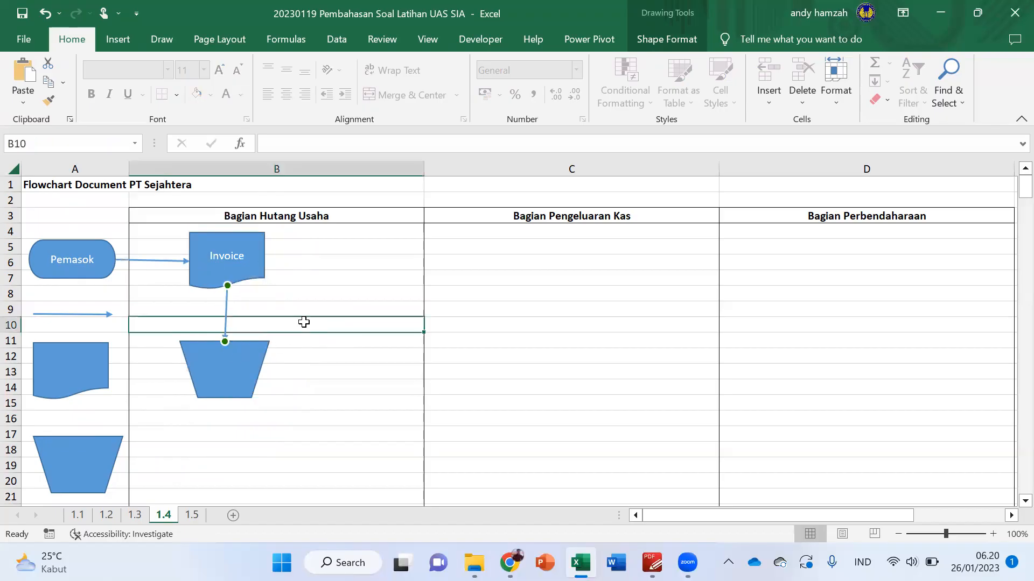
pyautogui.click(234, 368)
pyautogui.moveTo(235, 368); pyautogui.dragTo(238, 368)
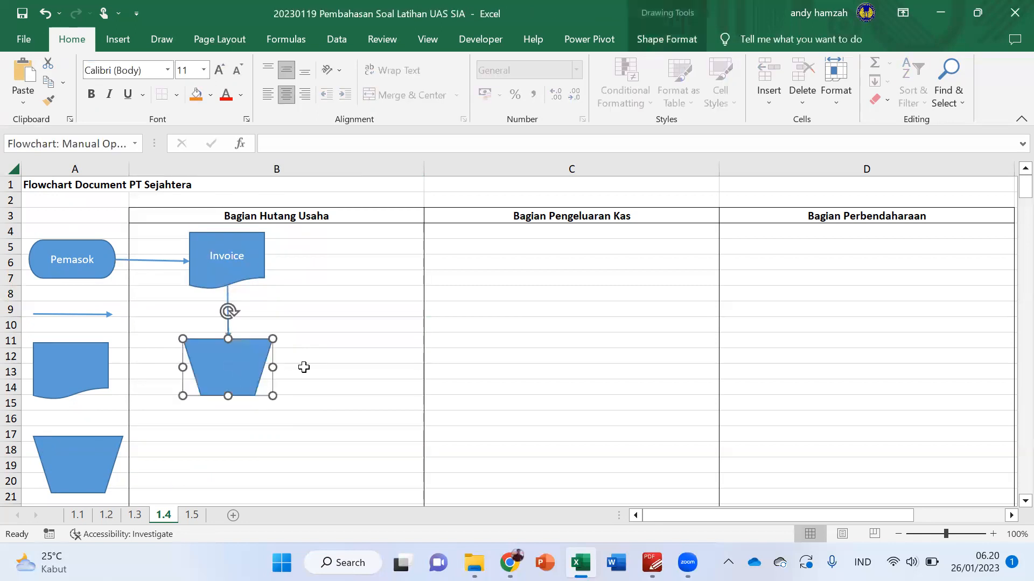
pyautogui.click(304, 367)
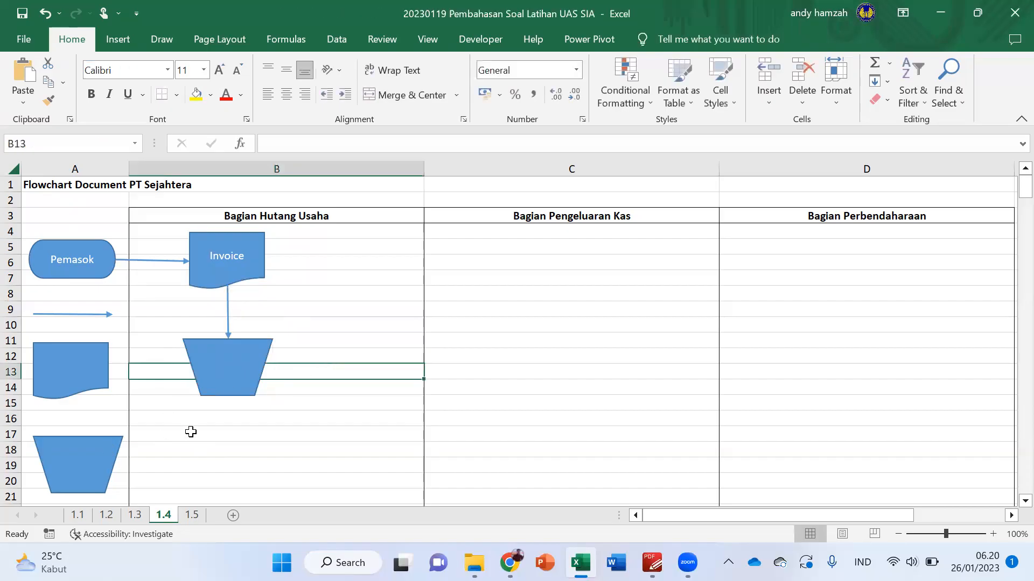
# Copy the parallelogram of column A and place it to the right of the trapezoid in column B, rows 10–15
pyautogui.scroll(-2, 191, 432)
pyautogui.scroll(-3, 123, 402)
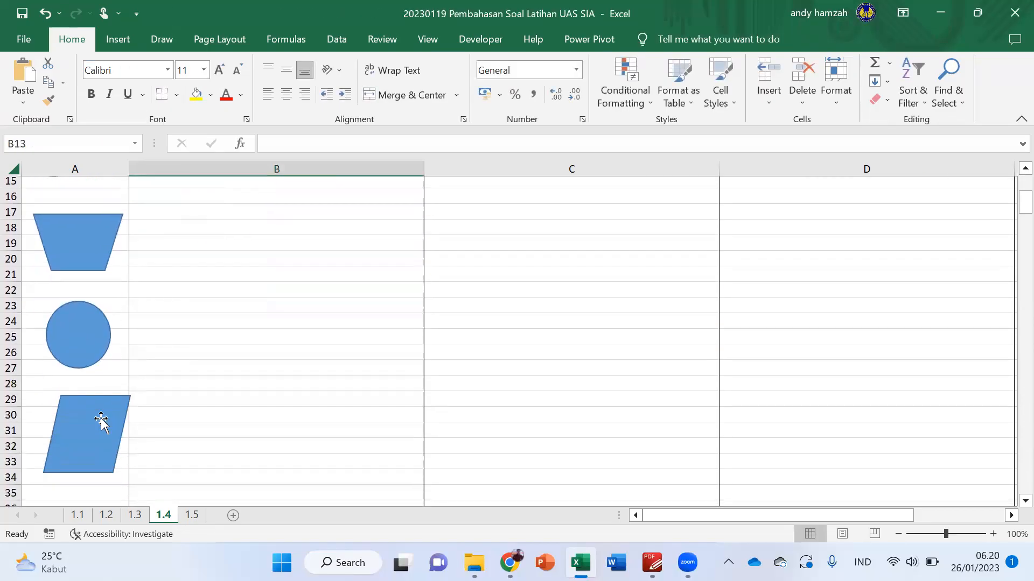
pyautogui.click(102, 423)
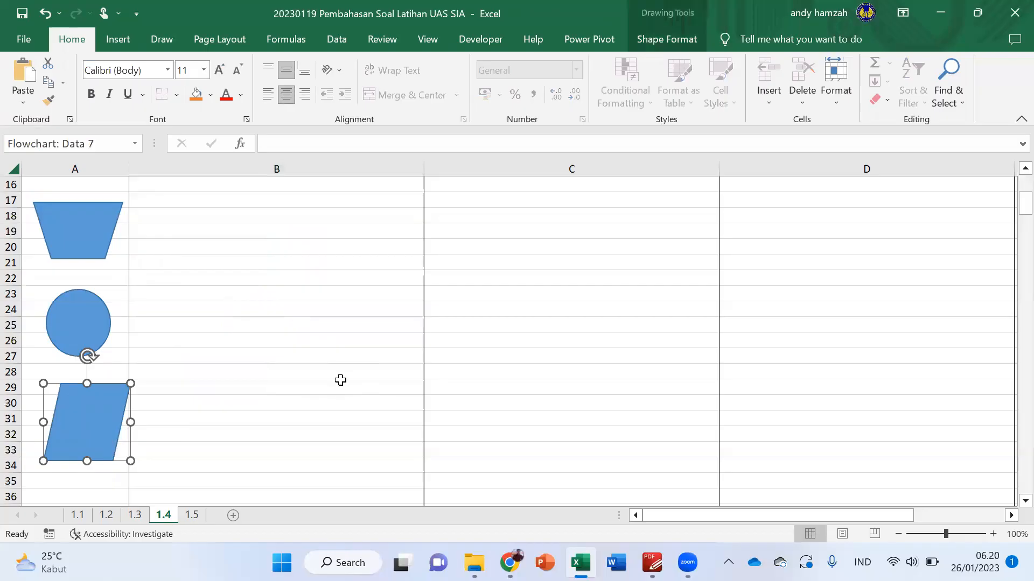
pyautogui.scroll(5, 340, 380)
pyautogui.click(342, 339)
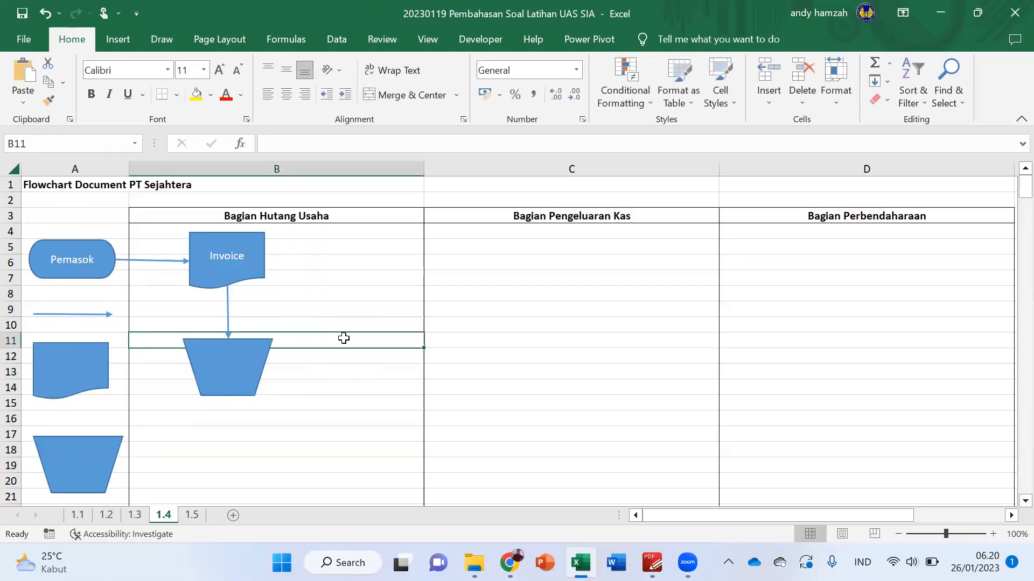
pyautogui.hotkey('ctrl', 'v')
pyautogui.moveTo(215, 364); pyautogui.dragTo(374, 362)
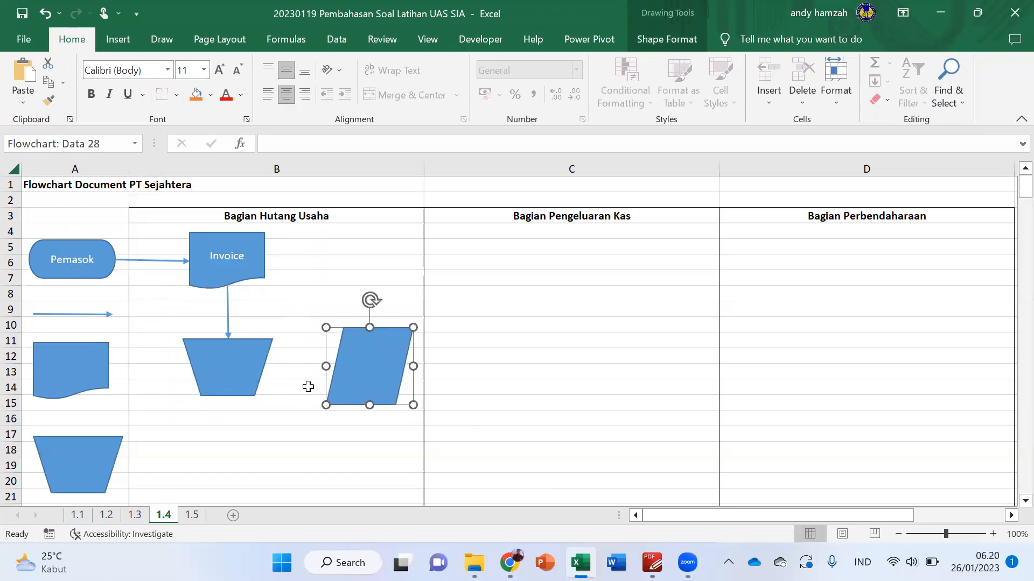
# Duplicate the vertical arrow and connect the copy from the trapezoid's right side to the parallelogram's left side
pyautogui.click(228, 305)
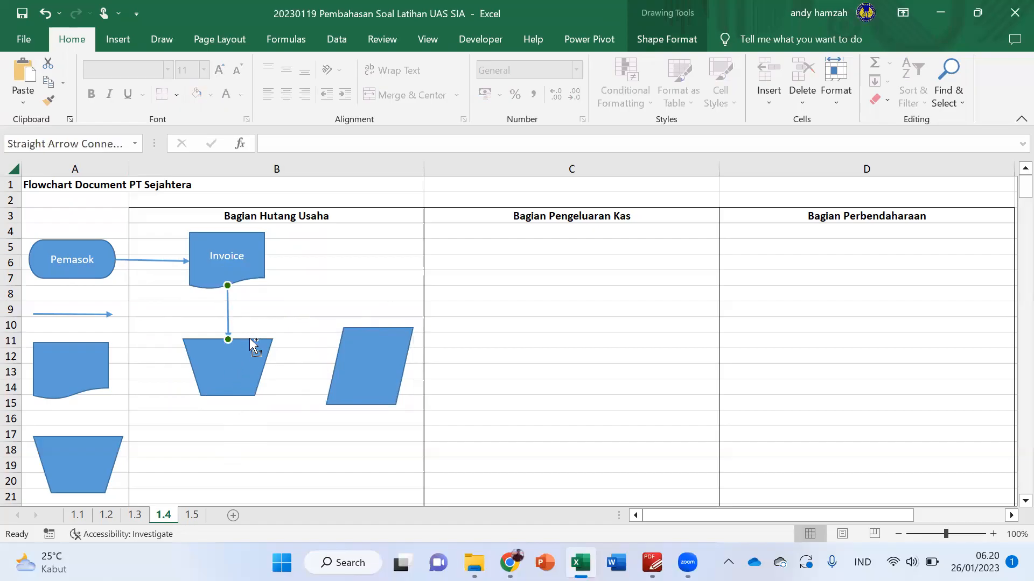
pyautogui.moveTo(229, 306); pyautogui.dragTo(311, 348)
pyautogui.moveTo(312, 334); pyautogui.dragTo(263, 369)
pyautogui.moveTo(314, 389); pyautogui.dragTo(335, 367)
# Label the trapezoid in column B Mencatat Faktur ke Buku Besar and widen it to the left so the text fits
pyautogui.click(219, 358)
pyautogui.hotkey('alt', 'Tab')
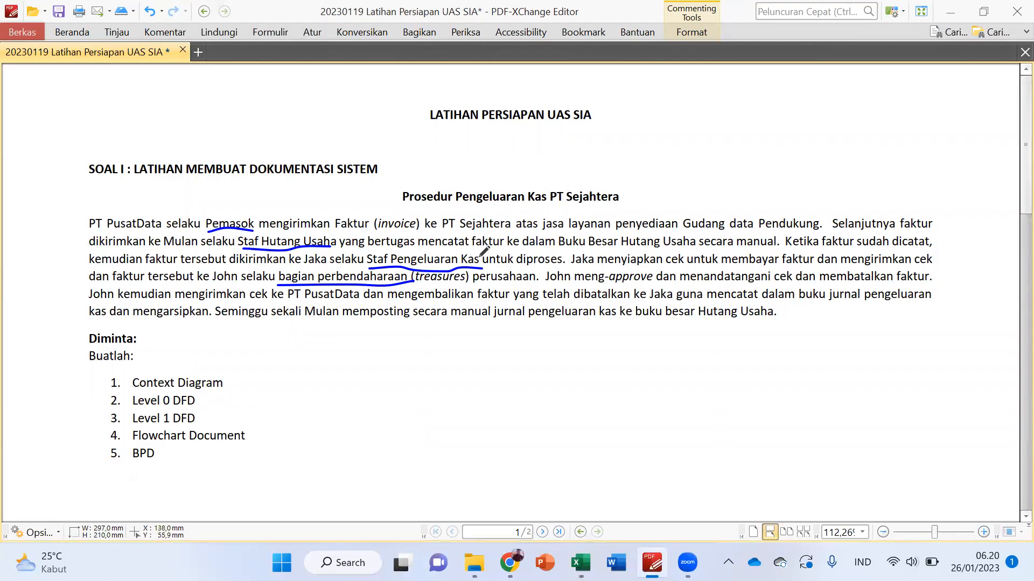
pyautogui.hotkey('alt', 'Tab')
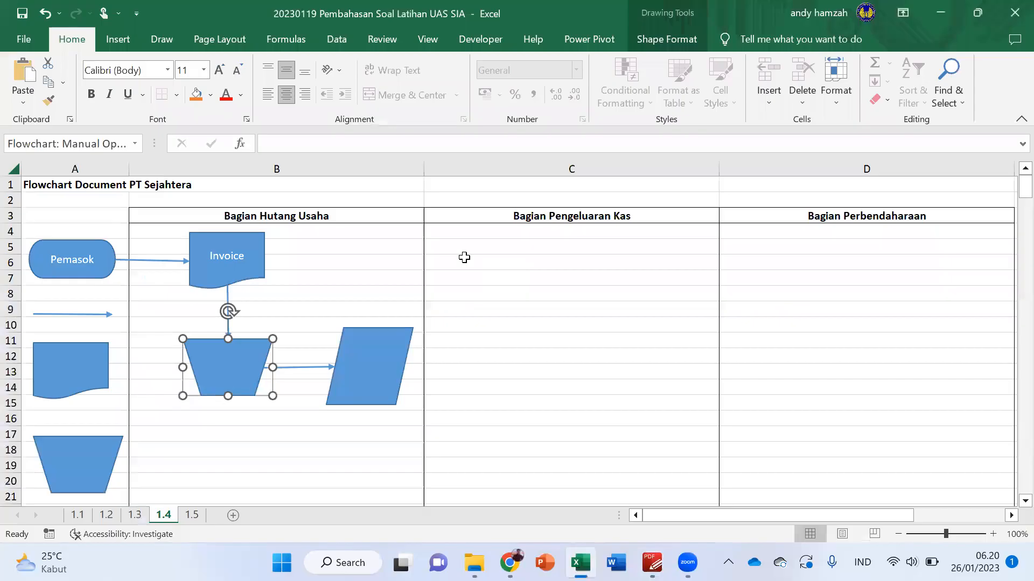
pyautogui.write('Mencatat')
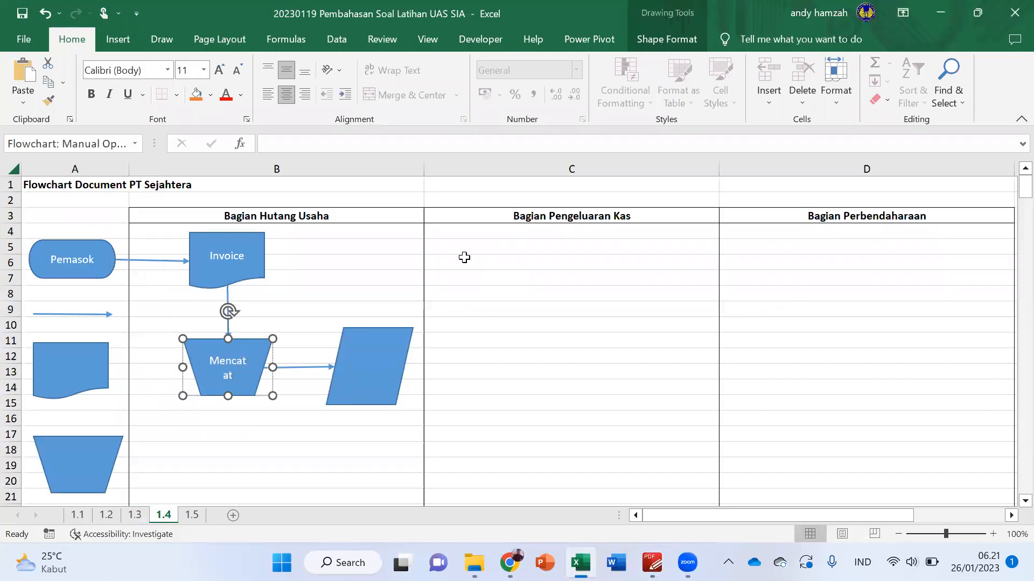
pyautogui.press('BackSpace')
pyautogui.press('BackSpace')
pyautogui.write('Faktur ke')
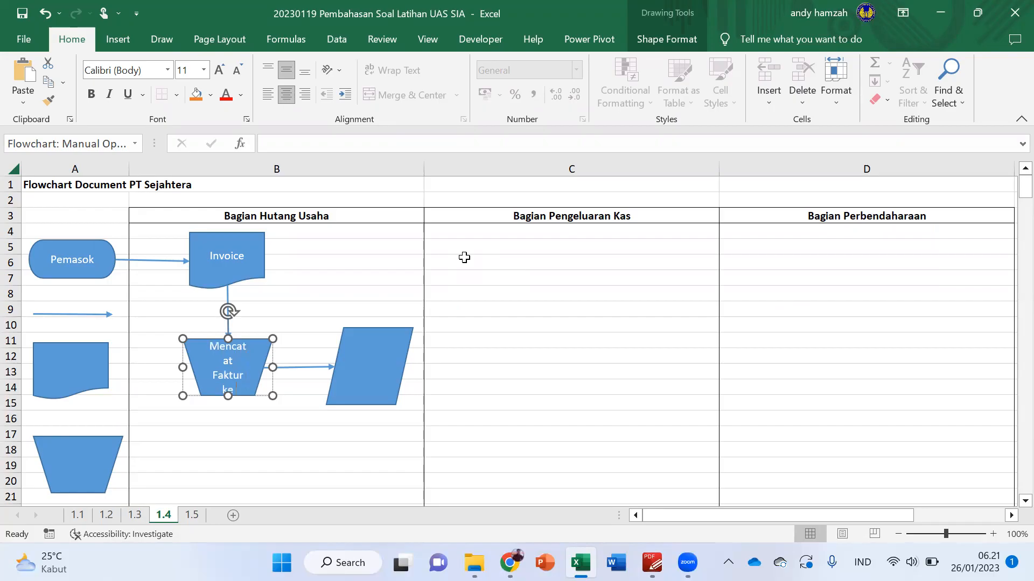
pyautogui.write(' Bku')
pyautogui.press('BackSpace')
pyautogui.write('ku')
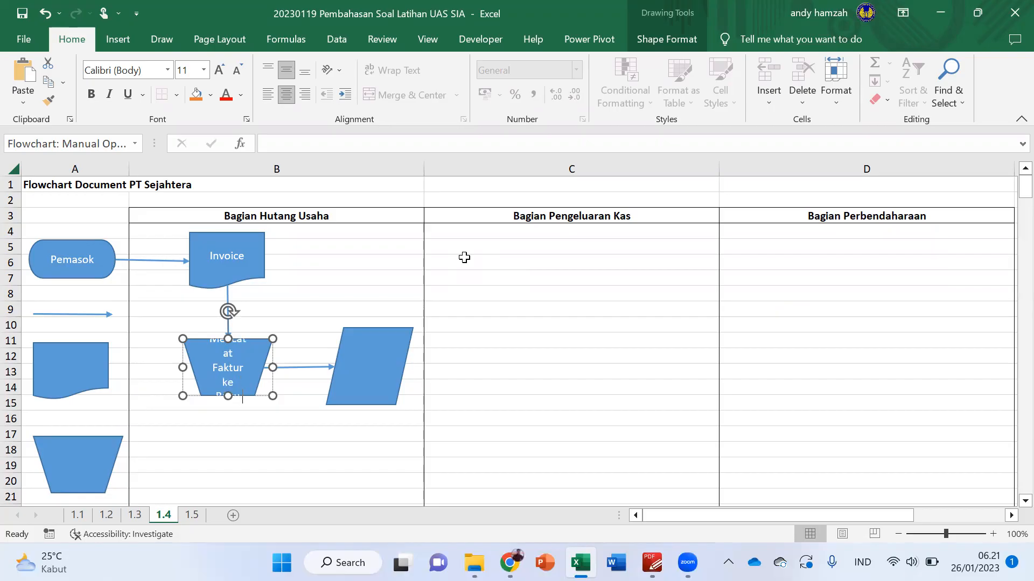
pyautogui.press('Return')
pyautogui.write('Besar Hut')
pyautogui.press('Return')
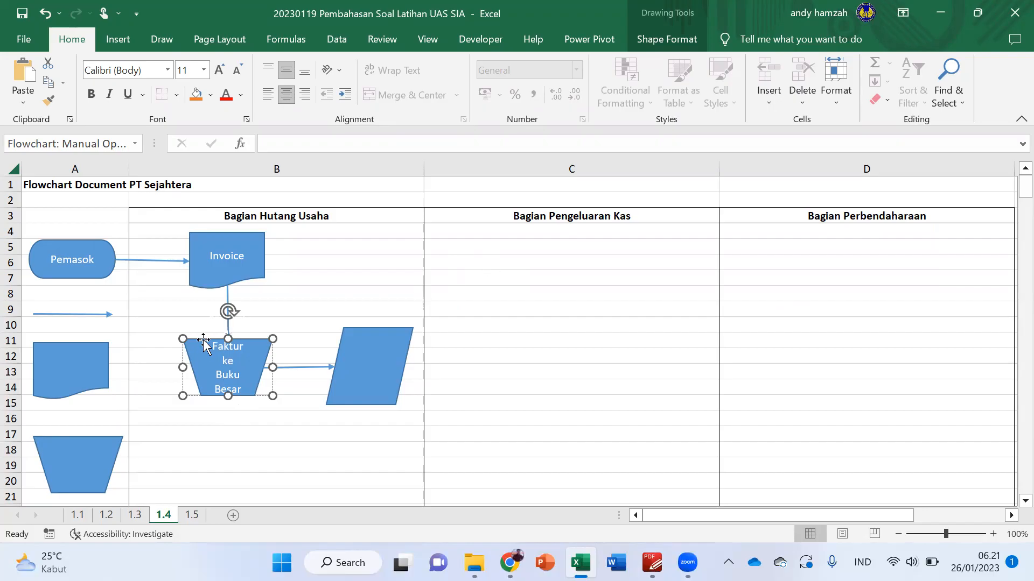
pyautogui.moveTo(189, 368); pyautogui.dragTo(153, 368)
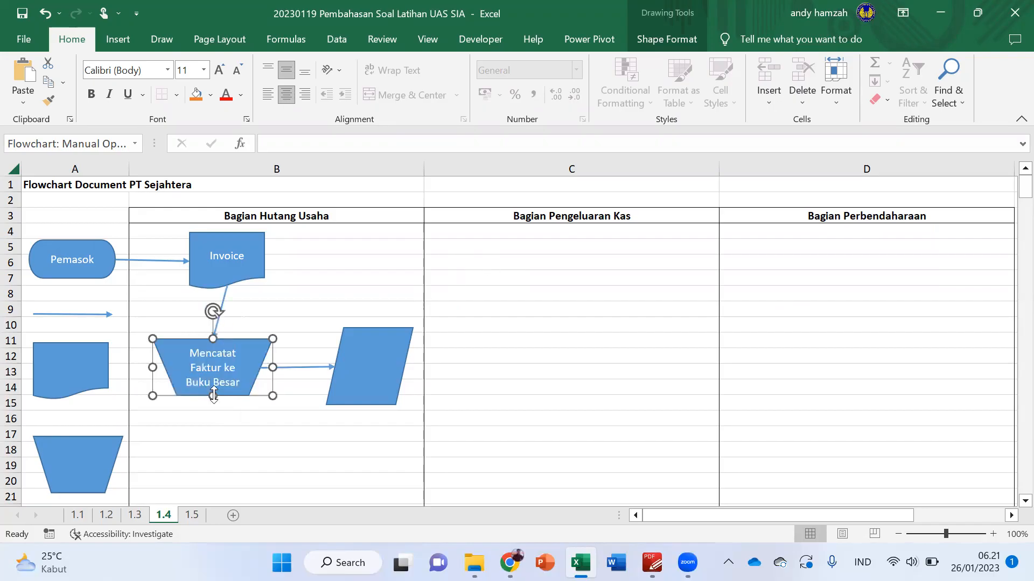
pyautogui.click(313, 424)
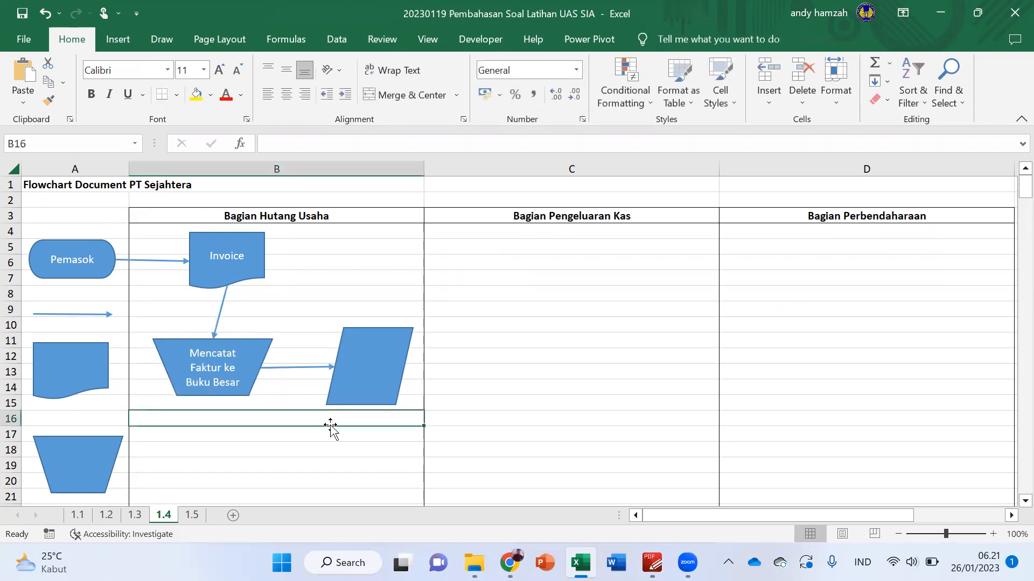
# Check the procedure text in the PDF and label the parallelogram in column B Buku Besar Hutang Usaha
pyautogui.click(358, 372)
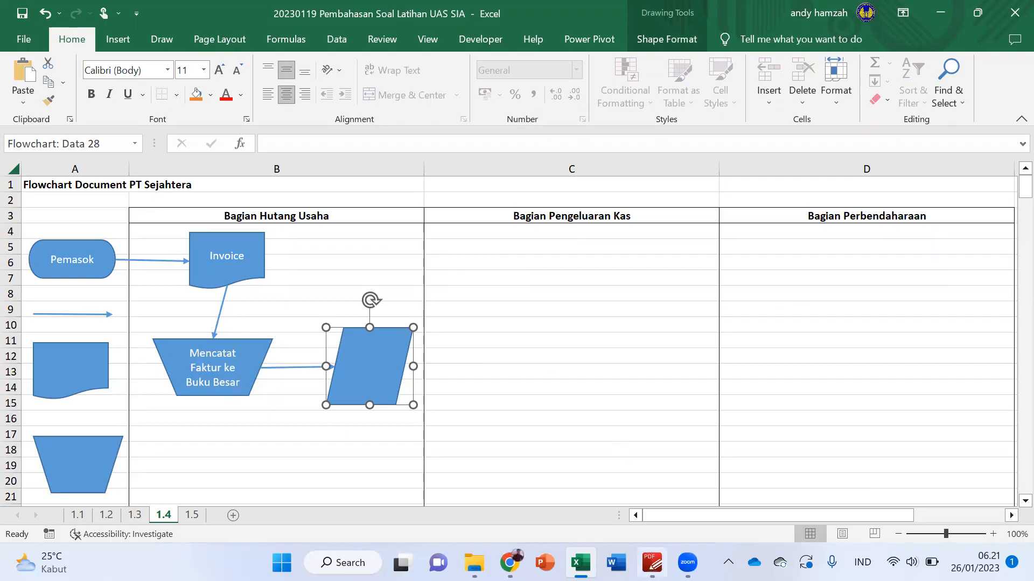
pyautogui.hotkey('alt', 'Tab')
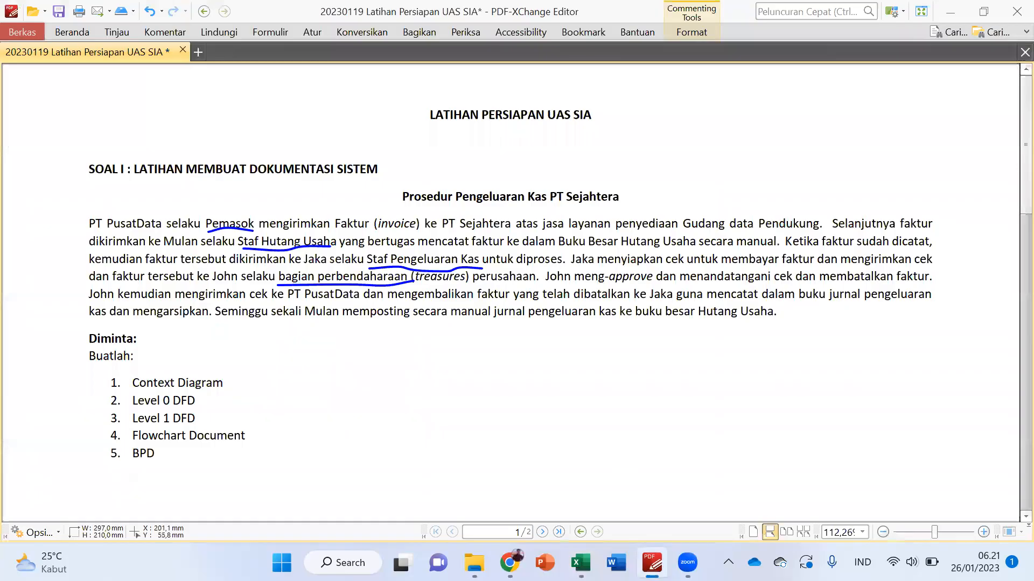
pyautogui.hotkey('alt', 'Tab')
pyautogui.write('Buku Besar Hutang Usaha')
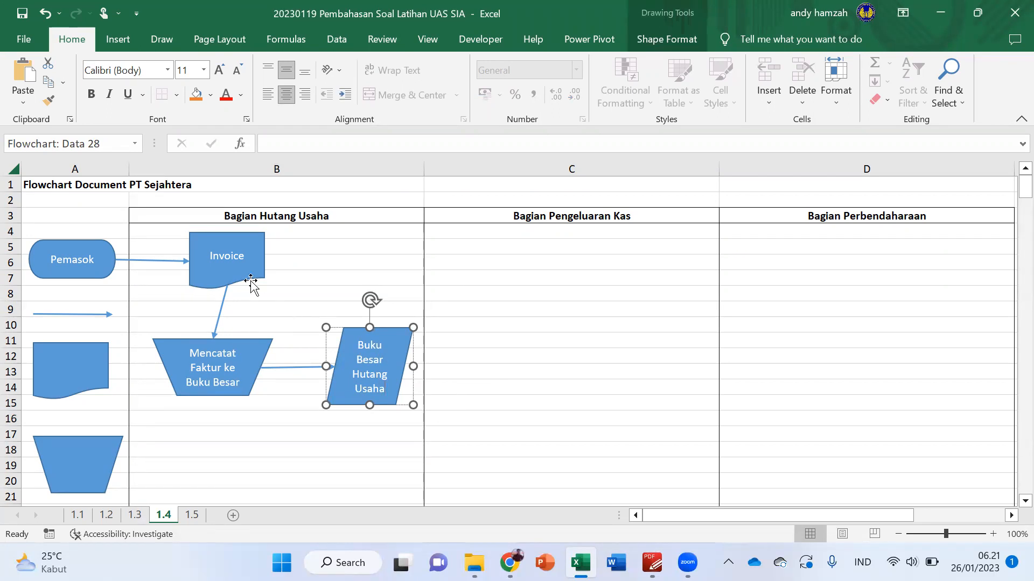
# Move the Invoice shape slightly left so its arrow to the trapezoid runs vertically
pyautogui.click(218, 271)
pyautogui.moveTo(218, 270); pyautogui.dragTo(206, 272)
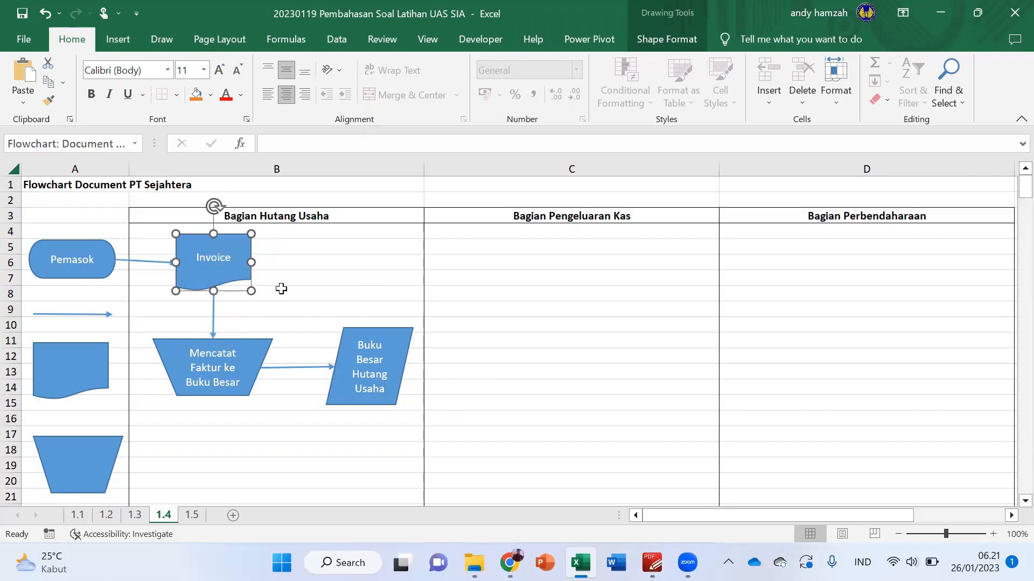
pyautogui.click(279, 290)
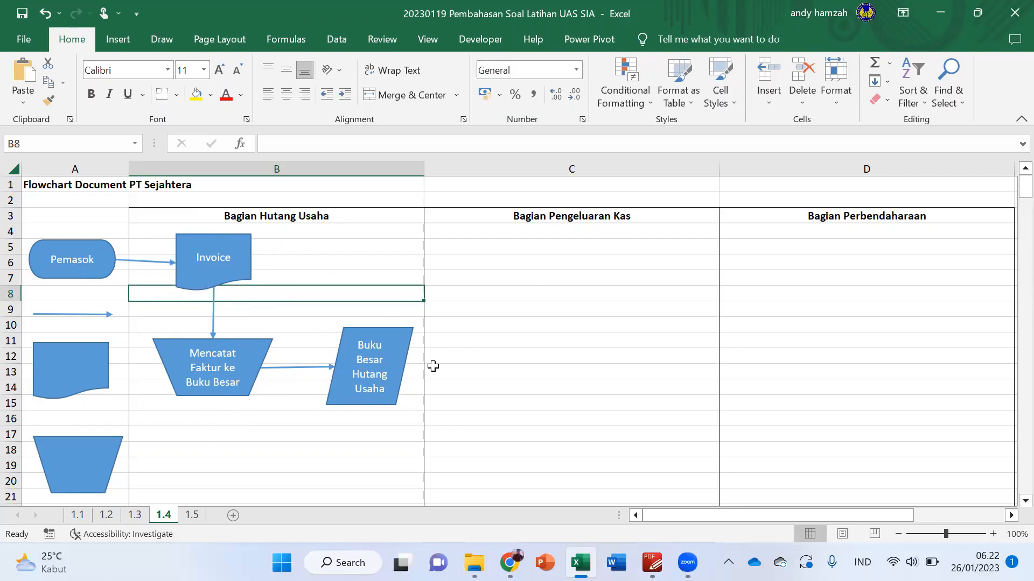
# Place a copy of the Invoice shape in column B, rows 17–20, and connect the trapezoid's base to its top with an arrow
pyautogui.click(208, 285)
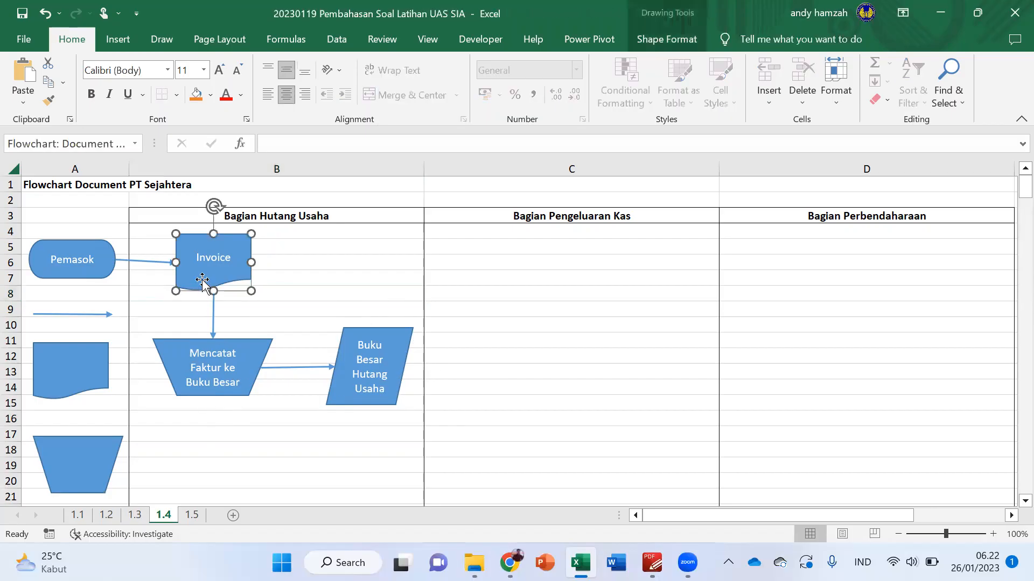
pyautogui.moveTo(208, 285); pyautogui.dragTo(208, 472)
pyautogui.click(105, 314)
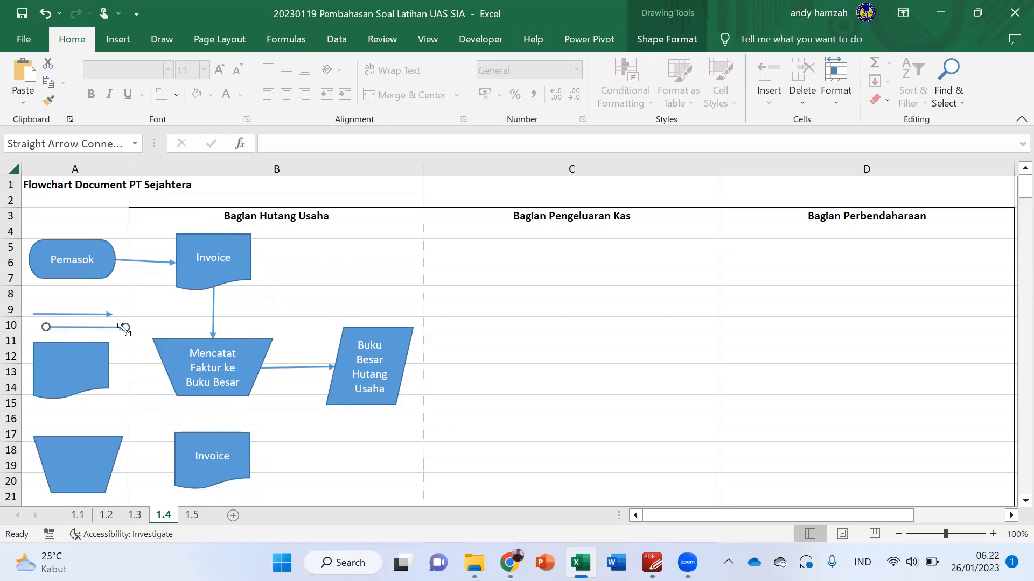
pyautogui.moveTo(111, 326); pyautogui.dragTo(214, 397)
pyautogui.moveTo(285, 420); pyautogui.dragTo(209, 429)
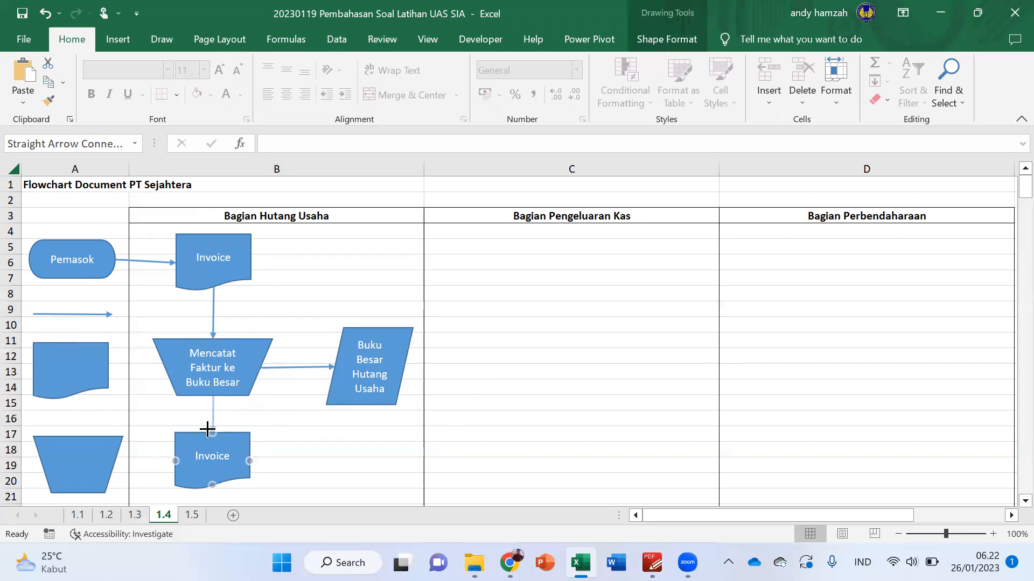
pyautogui.click(277, 443)
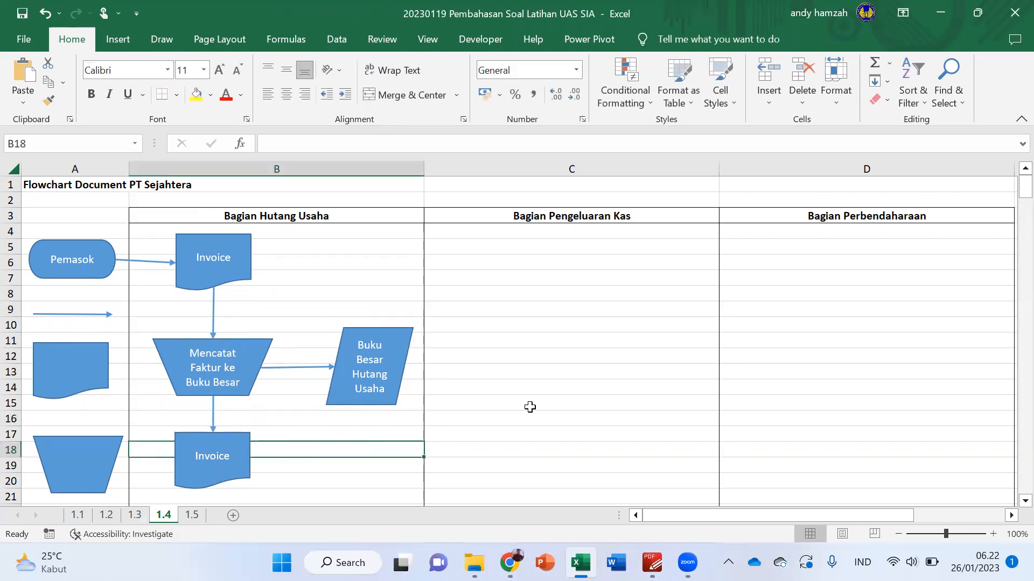
pyautogui.scroll(-1, 529, 407)
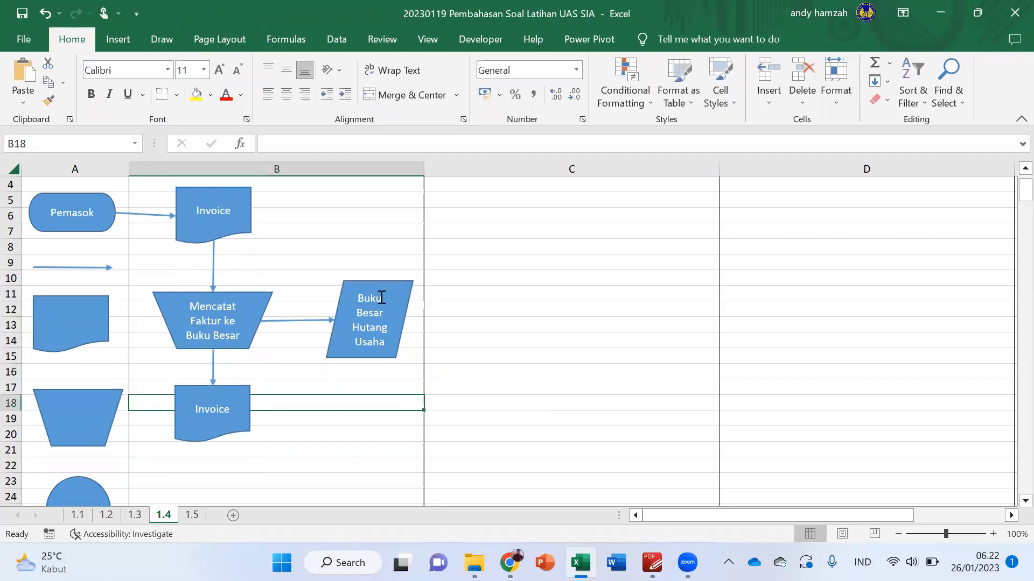
# Nudge the upper Invoice shape in column B until its arrows from Pemasok and to the trapezoid run straight
pyautogui.click(242, 218)
pyautogui.press('Up')
pyautogui.press('Up')
pyautogui.press('Up')
pyautogui.press('Up')
pyautogui.press('Up')
pyautogui.press('Left')
pyautogui.press('Left')
pyautogui.press('Left')
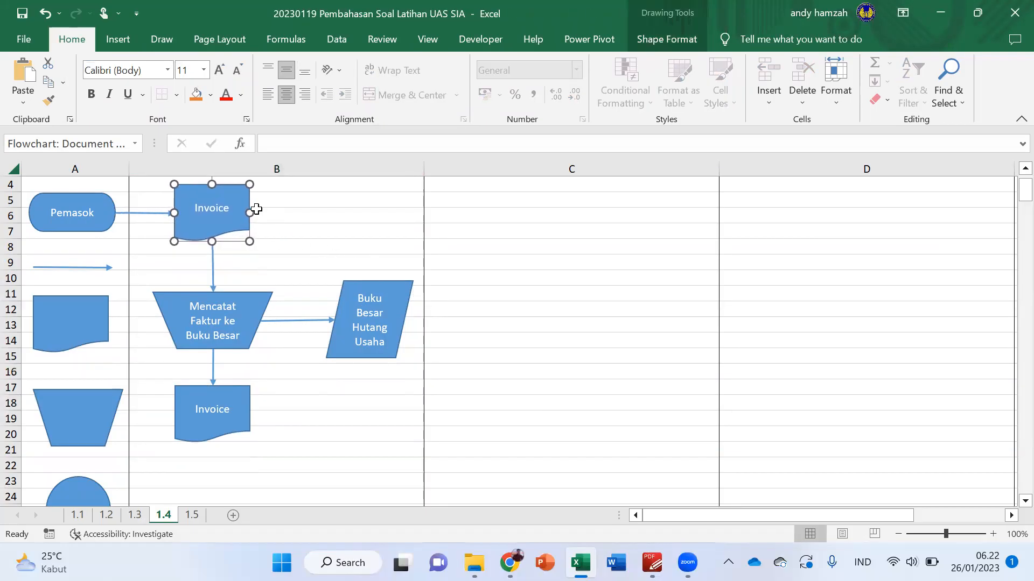
pyautogui.click(301, 246)
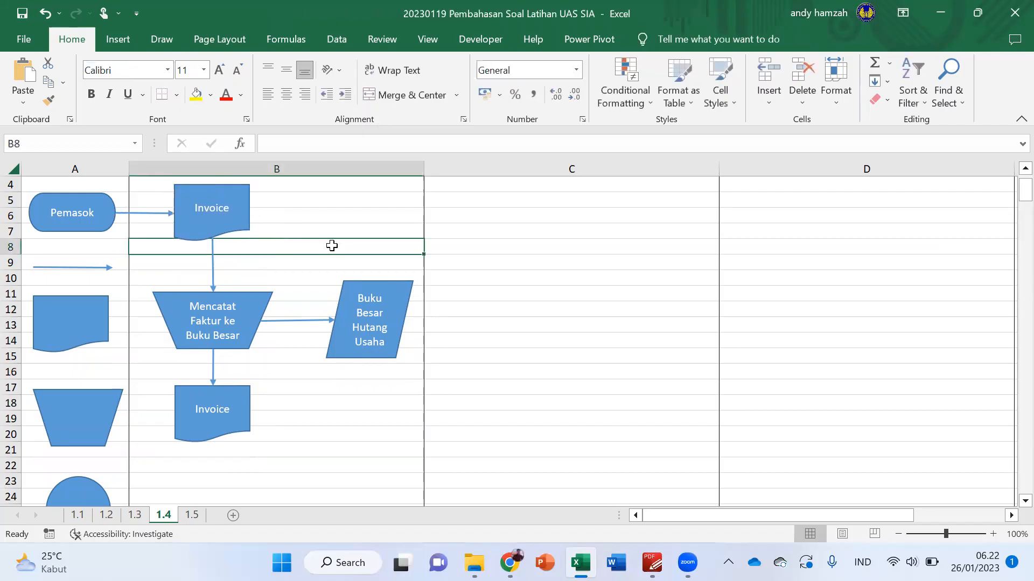
pyautogui.click(238, 218)
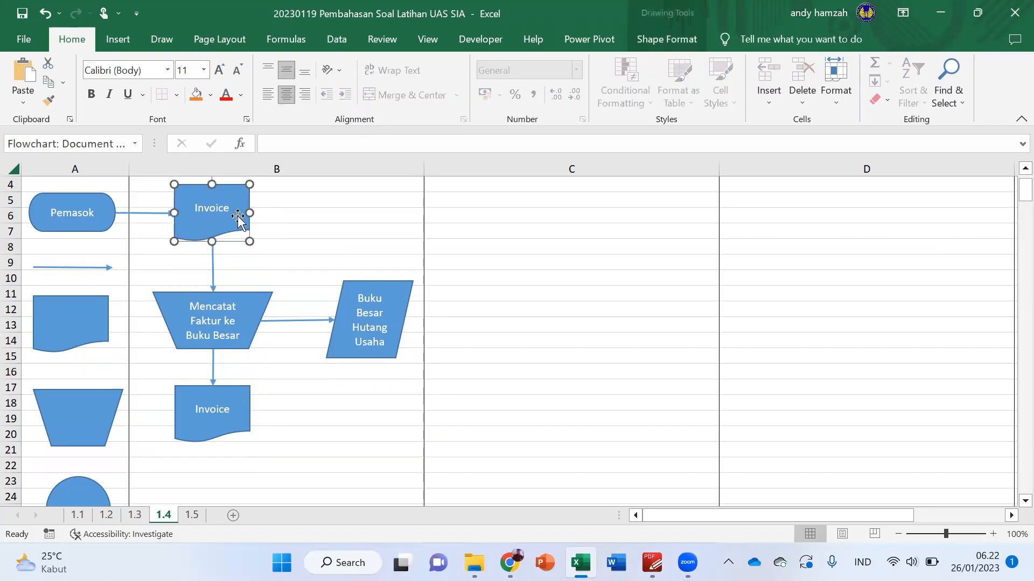
pyautogui.press('Right')
pyautogui.press('Right')
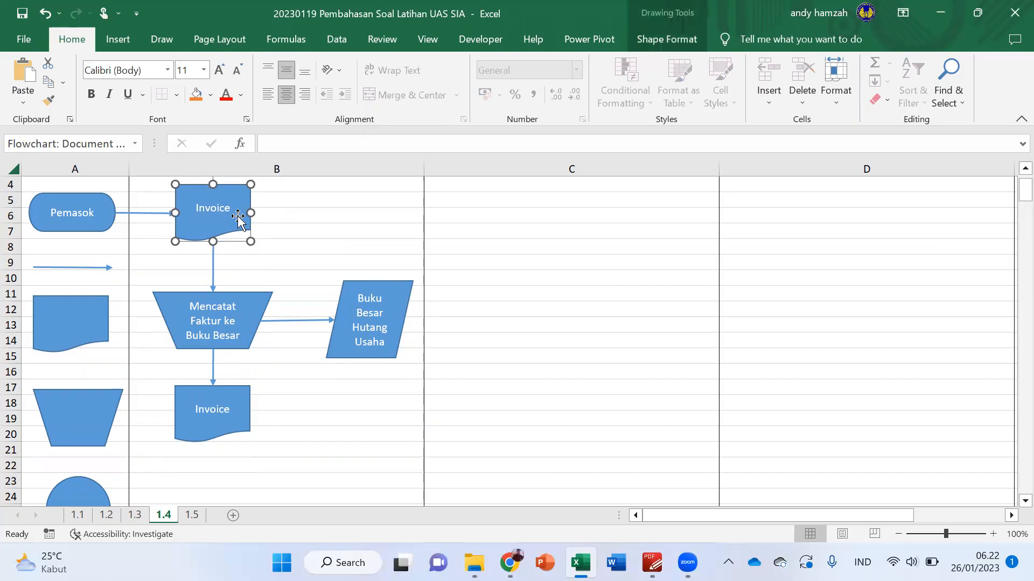
pyautogui.click(288, 421)
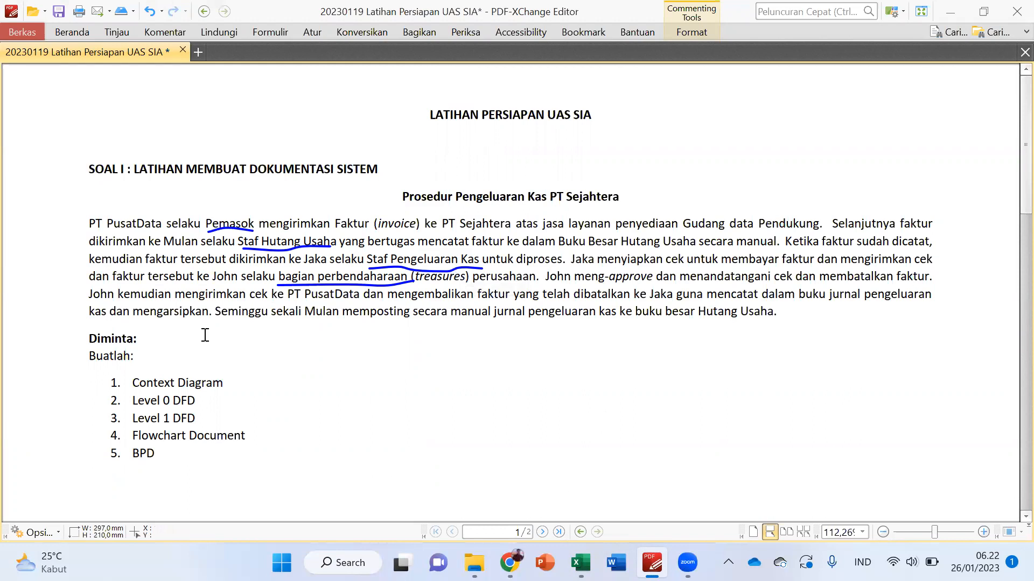
# Place a smaller copy of the circle in column B below the second Invoice shape, around rows 23–25
pyautogui.hotkey('alt', 'Tab')
pyautogui.click(209, 435)
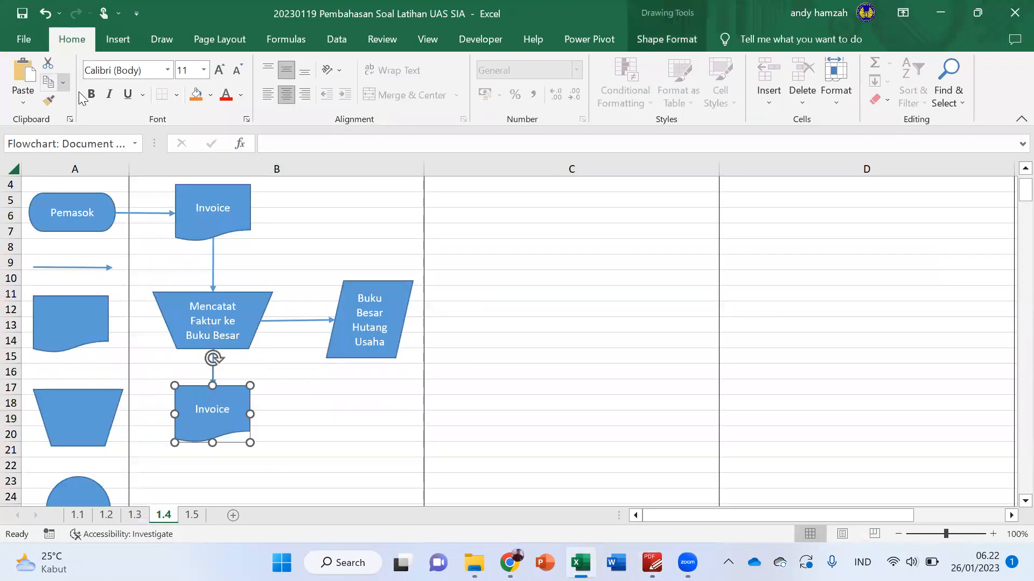
pyautogui.click(103, 488)
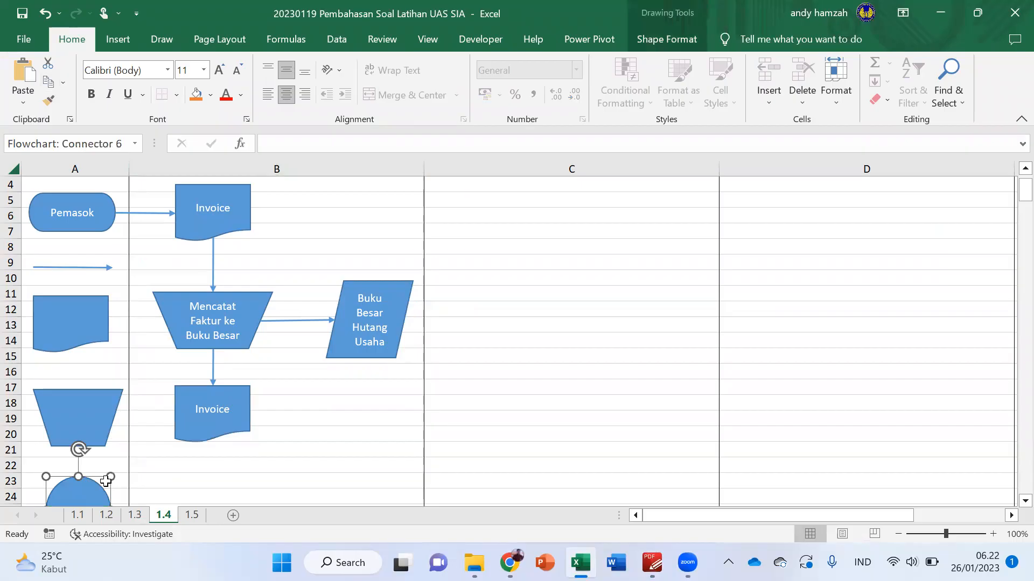
pyautogui.hotkey('ctrl', 'd')
pyautogui.scroll(-3, 178, 458)
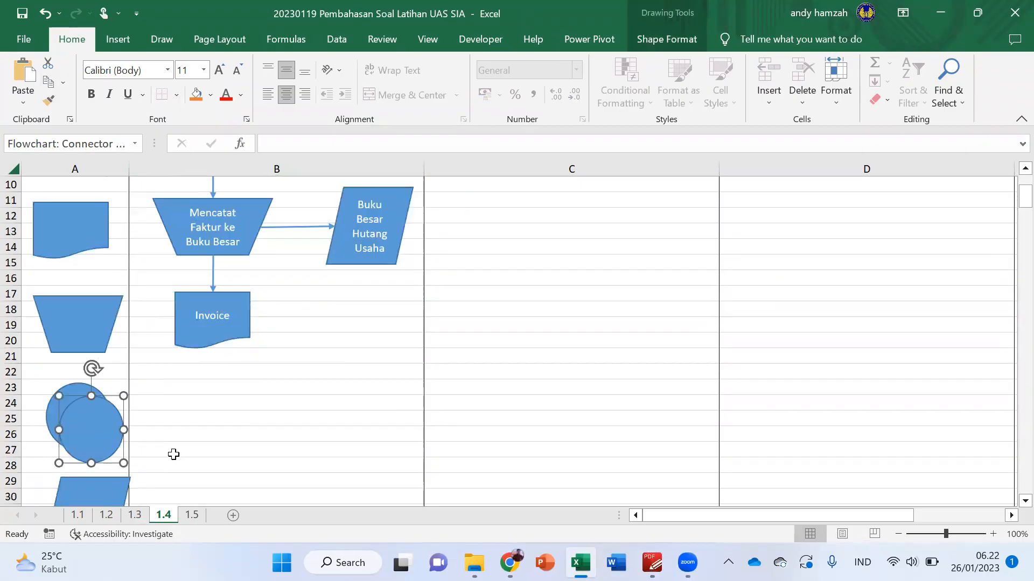
pyautogui.moveTo(118, 396); pyautogui.dragTo(231, 378)
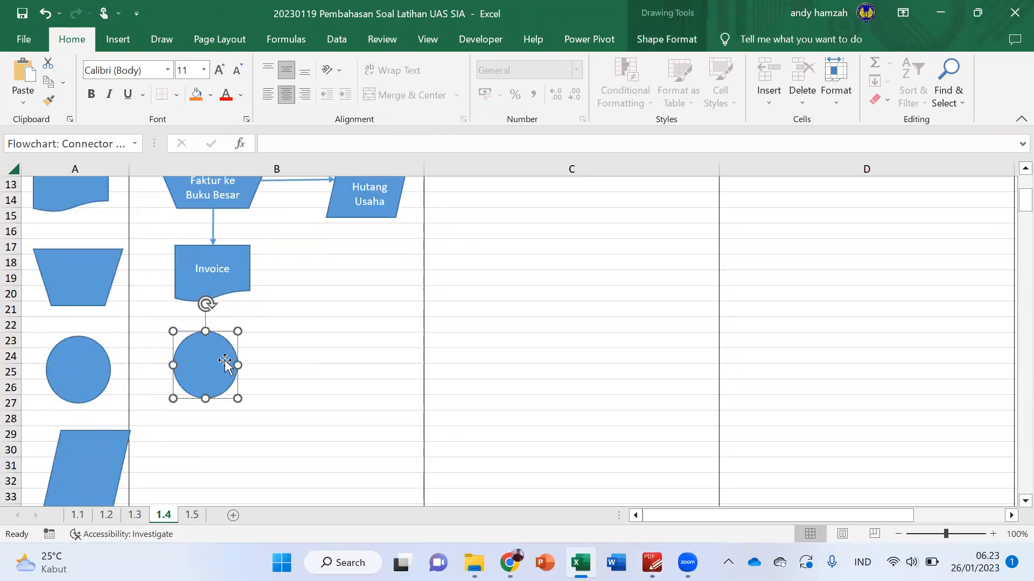
pyautogui.moveTo(238, 331); pyautogui.dragTo(204, 352)
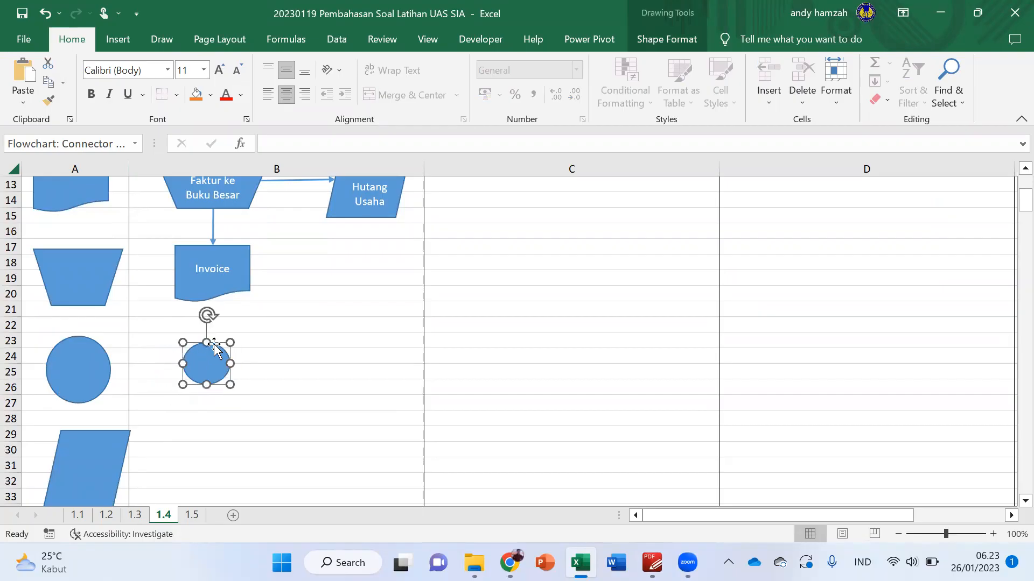
# Connect the base of the second Invoice shape in column B to the top of the small circle with an arrow
pyautogui.click(212, 231)
pyautogui.moveTo(212, 231); pyautogui.dragTo(211, 297)
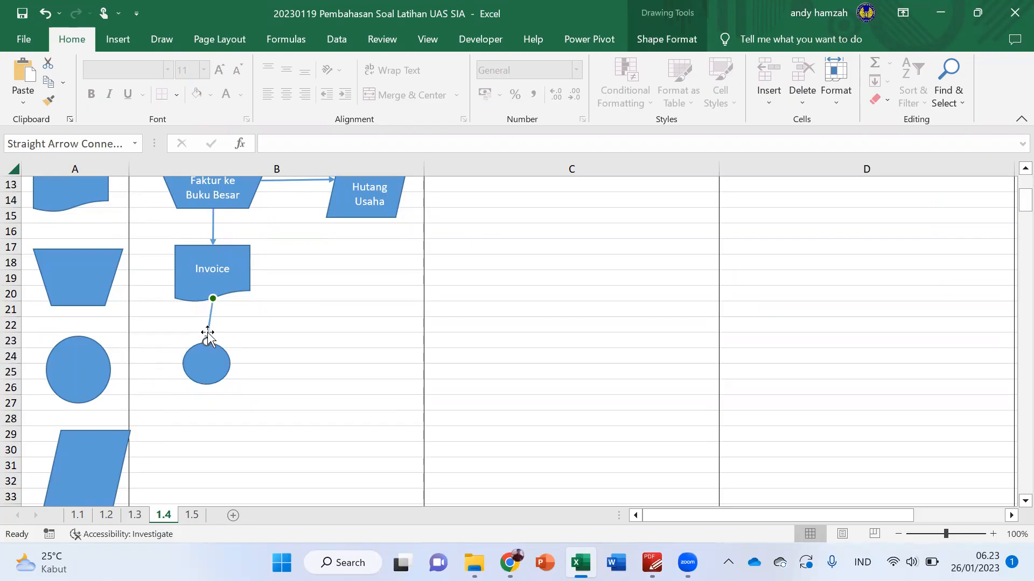
pyautogui.moveTo(207, 343)
pyautogui.mouseDown()
pyautogui.moveTo(214, 351)
pyautogui.moveTo(208, 344)
pyautogui.mouseUp()
pyautogui.click(251, 346)
# Move the small circle in column B slightly right so the arrow from the Invoice shape runs vertically
pyautogui.click(221, 364)
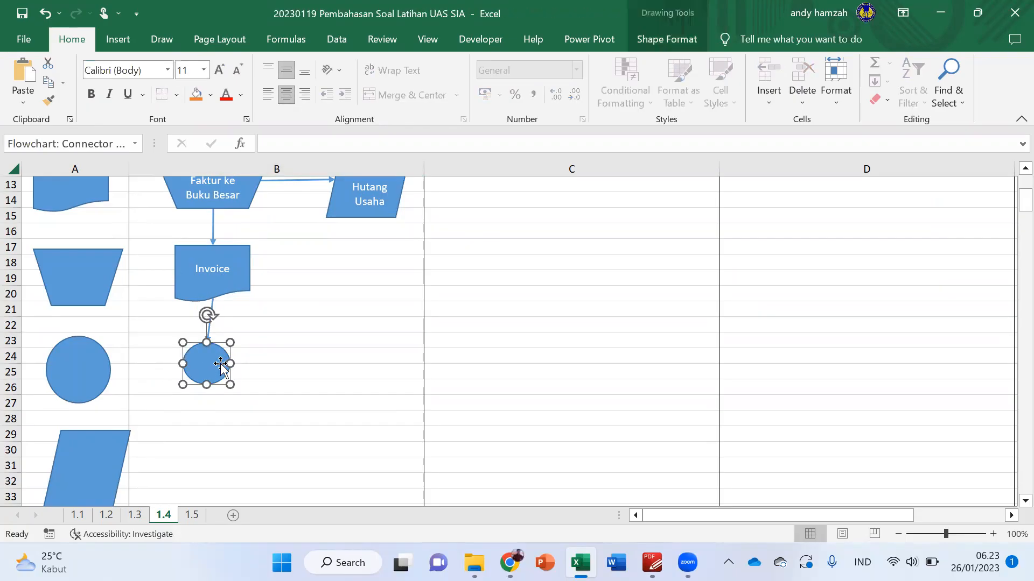
pyautogui.press('Right')
pyautogui.press('Right')
pyautogui.press('Right')
pyautogui.press('Right')
pyautogui.press('Right')
pyautogui.press('Right')
pyautogui.press('Right')
pyautogui.press('Right')
pyautogui.press('Right')
pyautogui.press('Right')
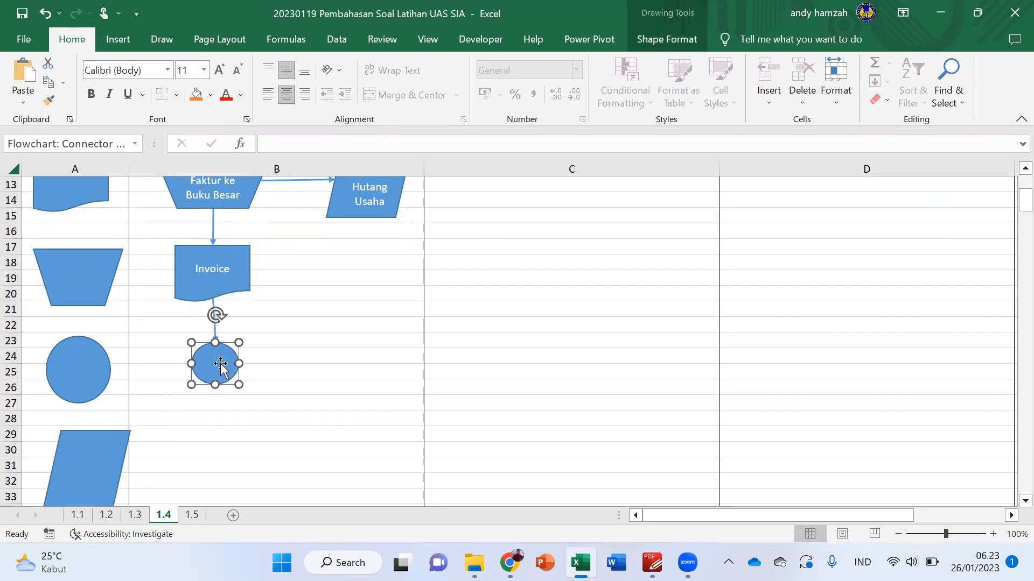
pyautogui.click(371, 358)
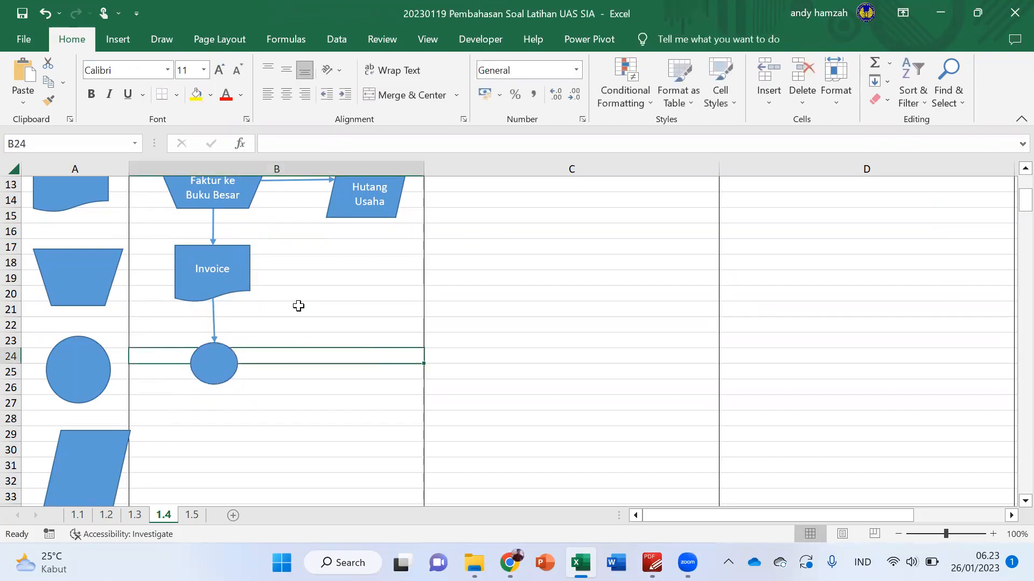
# Label the small circle below the second Invoice shape in column B with 1
pyautogui.scroll(2, 297, 305)
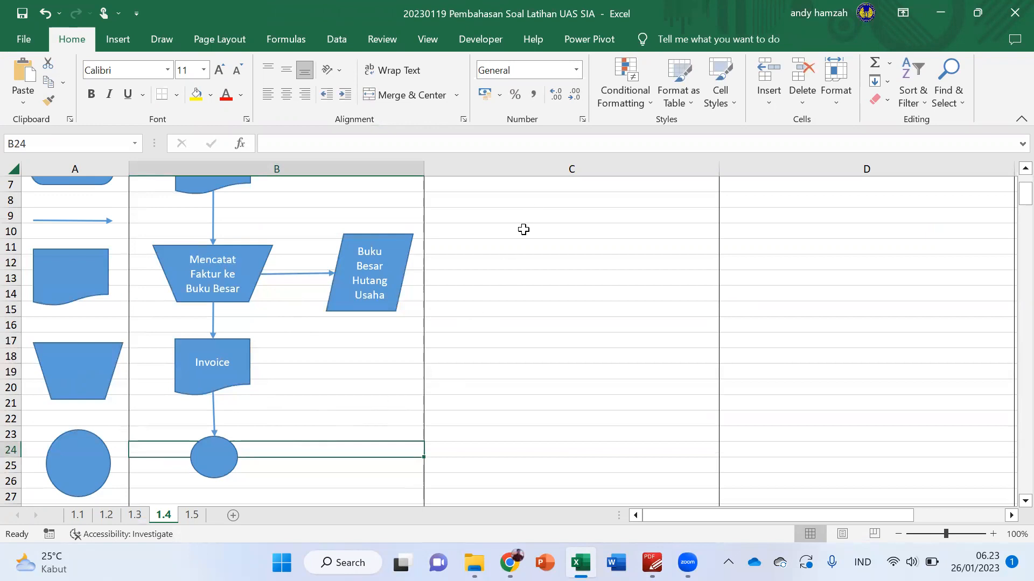
pyautogui.scroll(2, 516, 257)
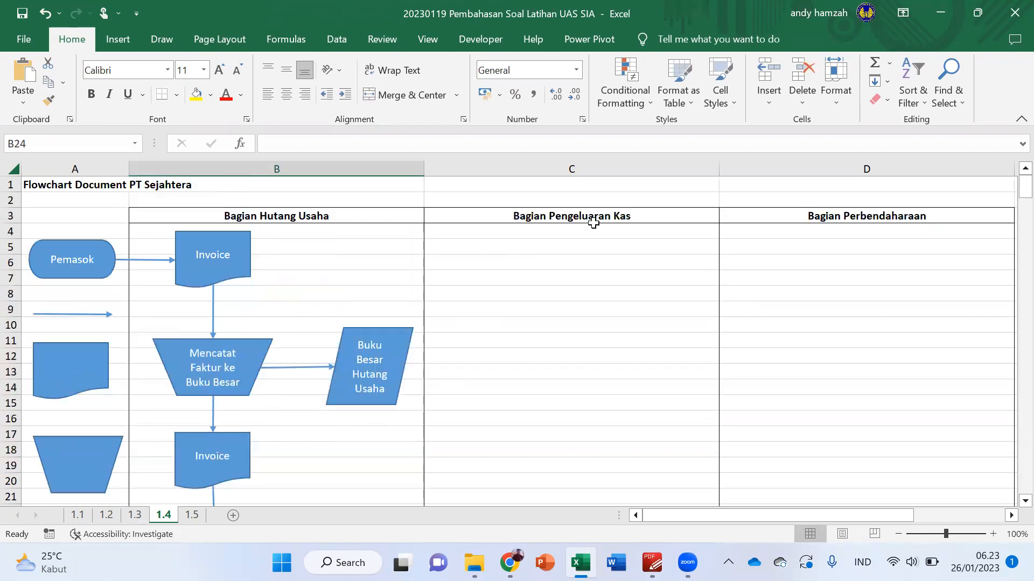
pyautogui.scroll(-2, 501, 306)
pyautogui.scroll(-2, 499, 308)
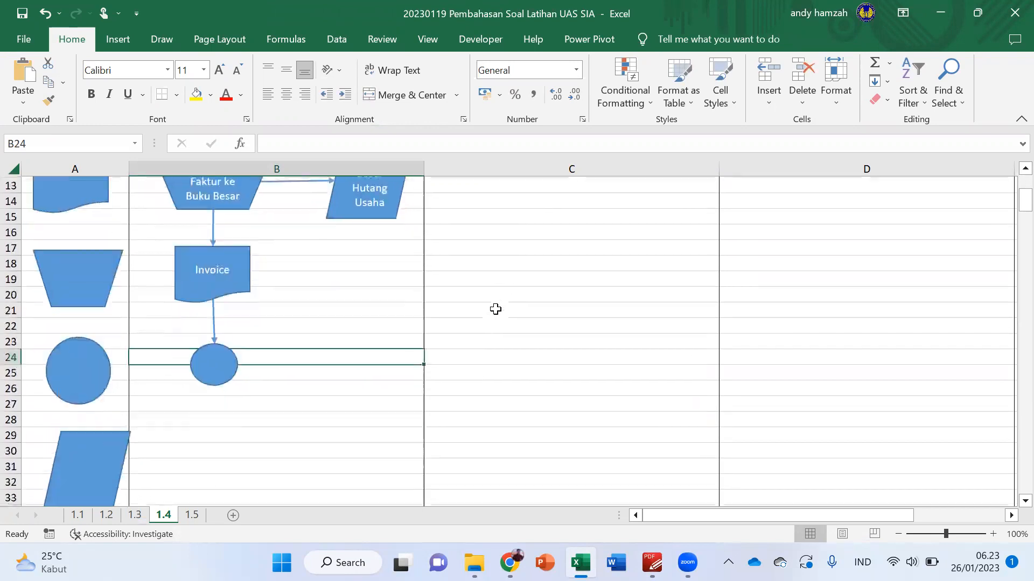
pyautogui.click(210, 368)
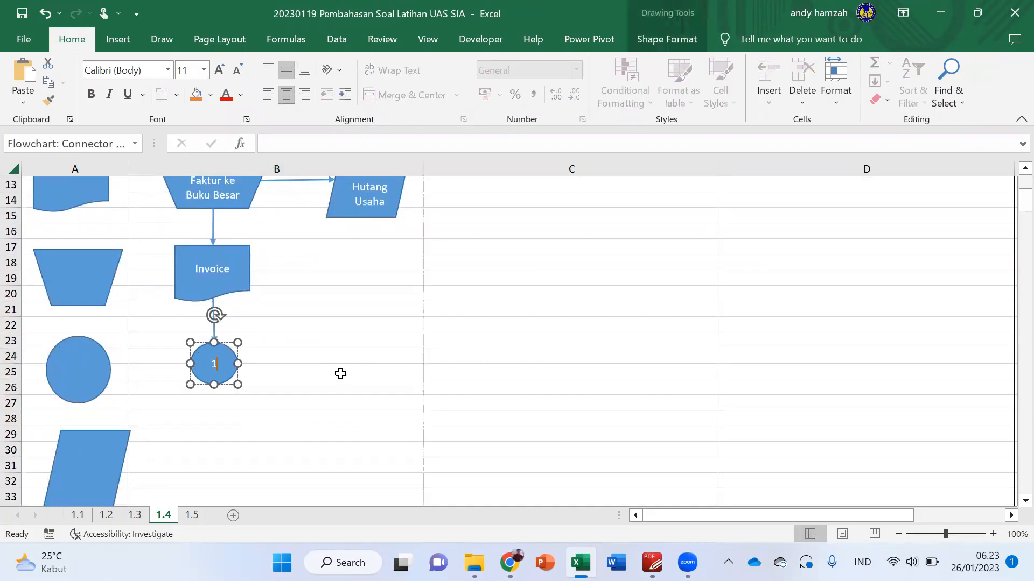
pyautogui.click(303, 338)
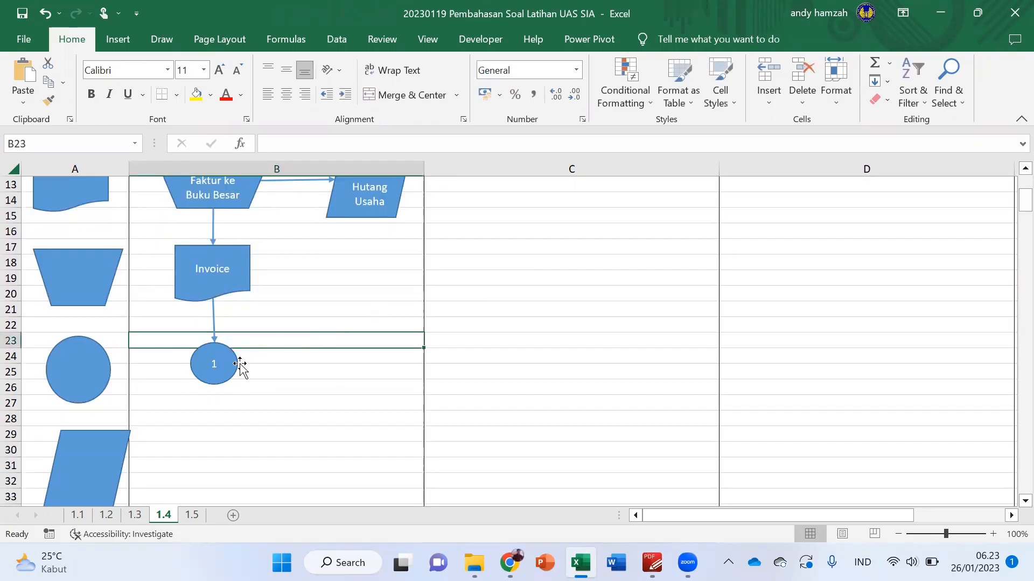
# Copy the circle labelled 1 to the start of the Bagian Pengeluaran Kas column, rows 5–7
pyautogui.click(232, 366)
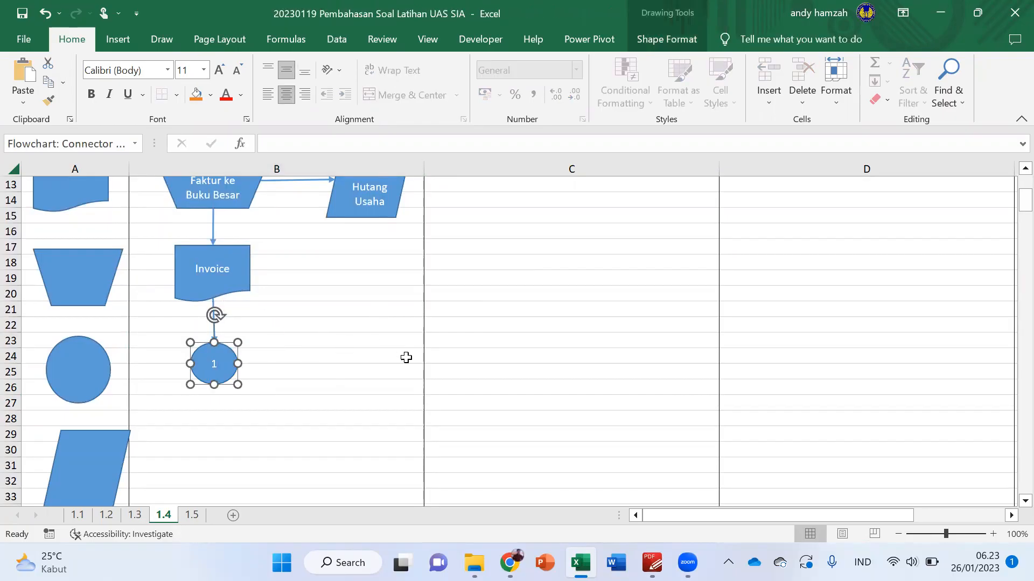
pyautogui.scroll(4, 406, 357)
pyautogui.click(515, 275)
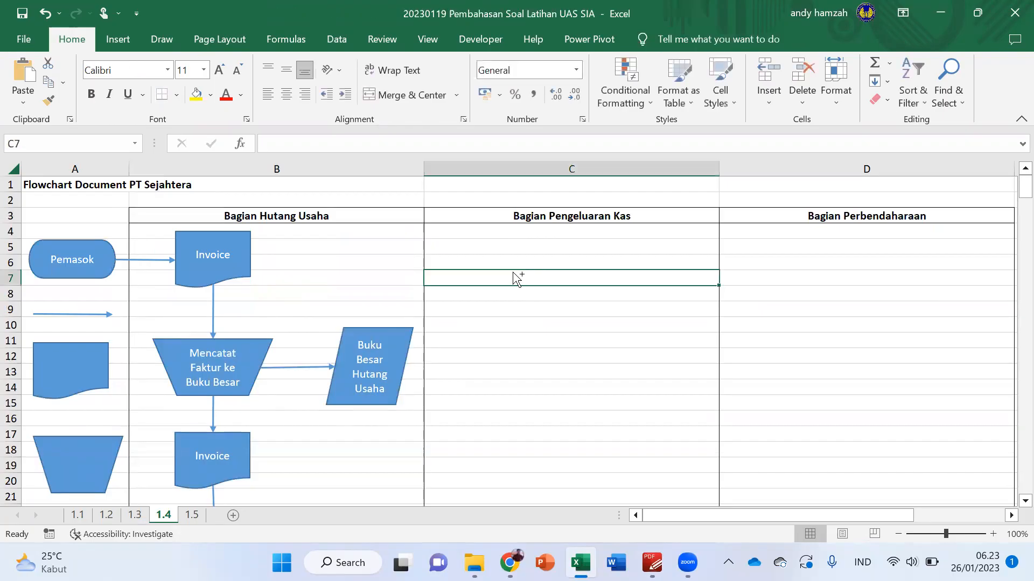
pyautogui.hotkey('ctrl', 'v')
pyautogui.moveTo(464, 279); pyautogui.dragTo(498, 249)
pyautogui.click(494, 293)
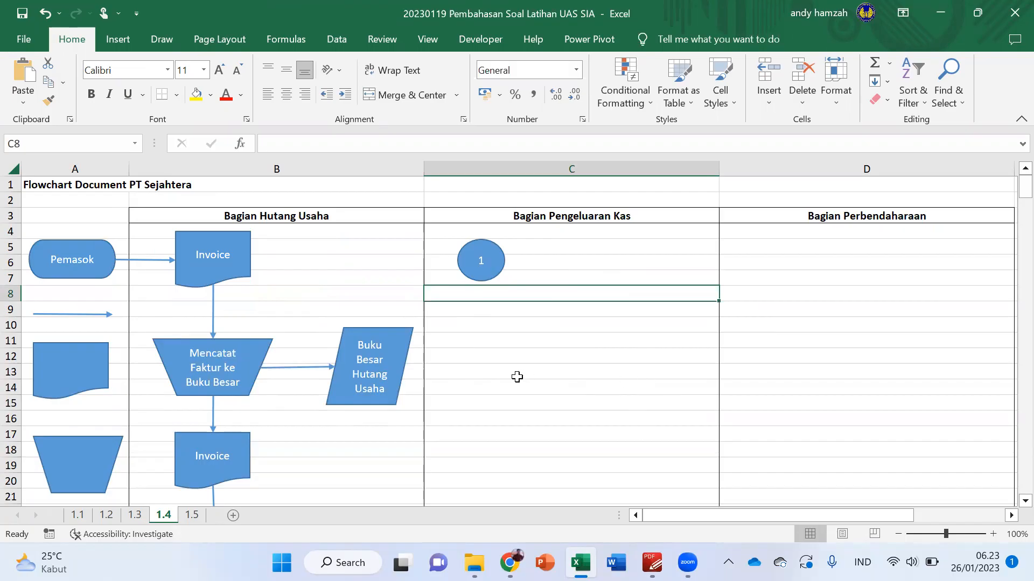
# Place a copy of the Invoice shape in the Bagian Pengeluaran Kas column below circle 1, rows 11–14
pyautogui.scroll(-3, 388, 344)
pyautogui.click(228, 319)
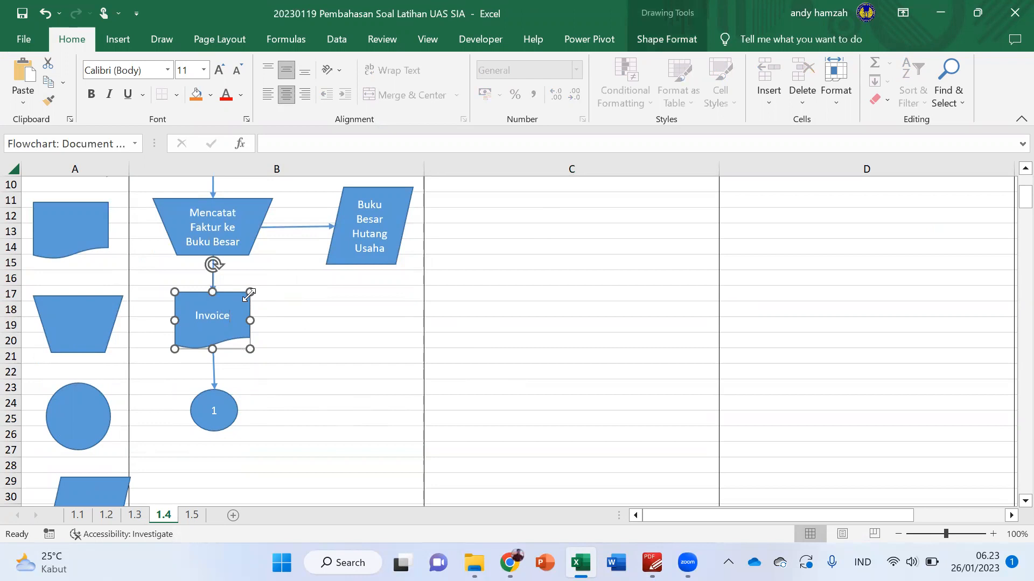
pyautogui.moveTo(226, 322); pyautogui.dragTo(516, 243)
pyautogui.scroll(3, 586, 286)
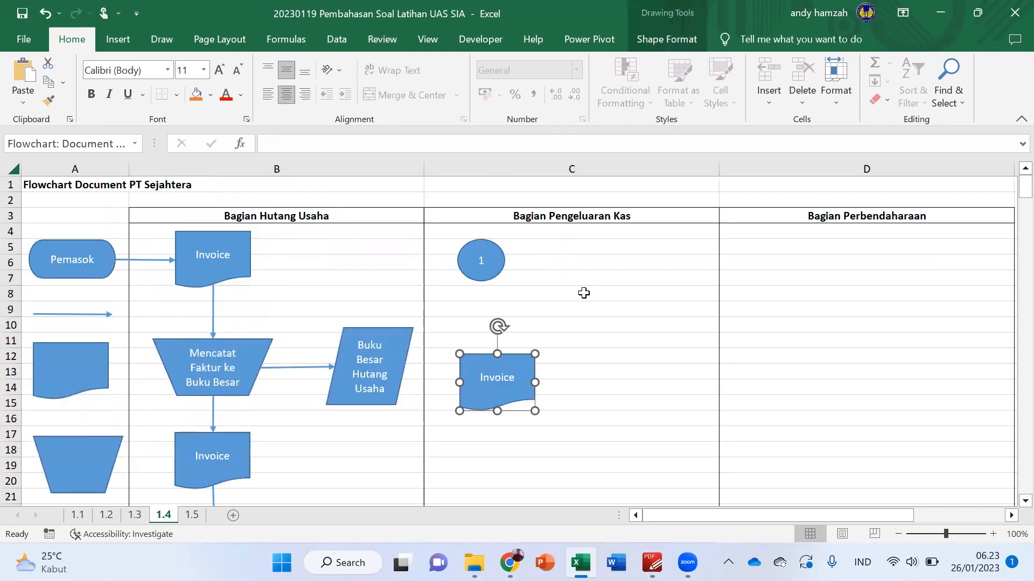
pyautogui.moveTo(491, 370); pyautogui.dragTo(493, 342)
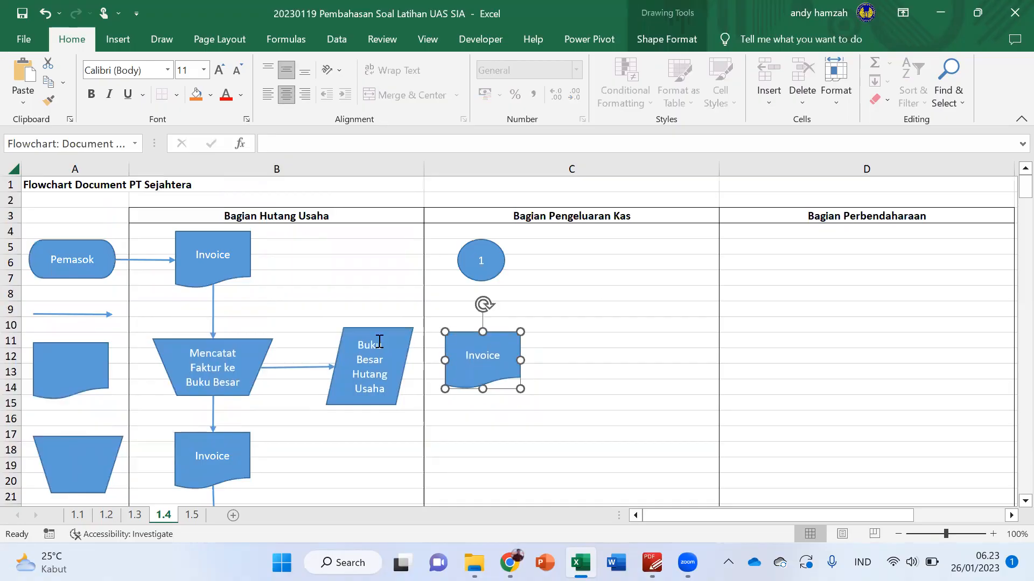
# Connect the base of circle 1 to the top of the Invoice shape in column C with a copied arrow
pyautogui.click(214, 317)
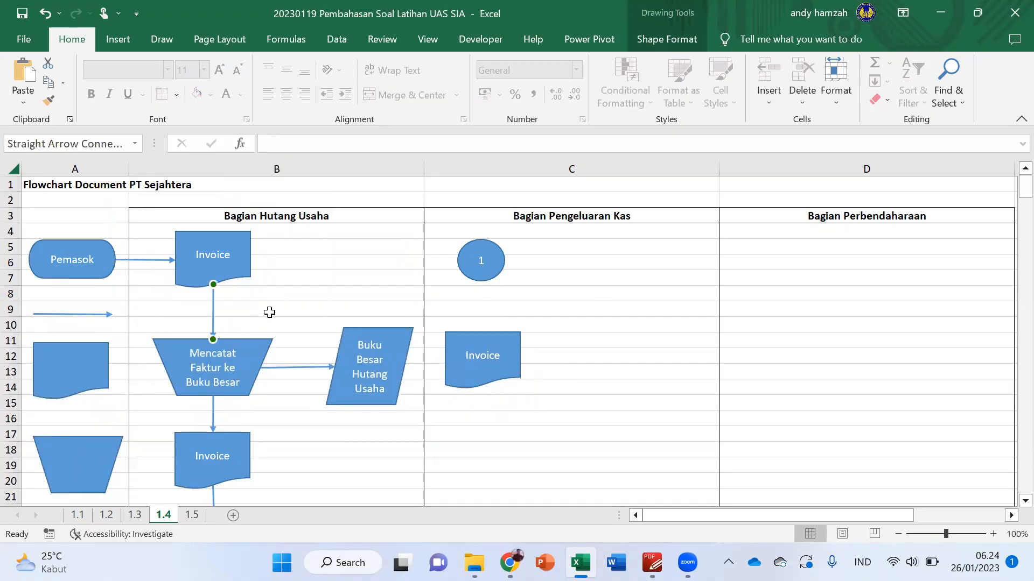
pyautogui.moveTo(215, 318); pyautogui.dragTo(482, 310)
pyautogui.moveTo(484, 290); pyautogui.dragTo(482, 281)
pyautogui.moveTo(483, 333); pyautogui.dragTo(484, 330)
pyautogui.click(535, 304)
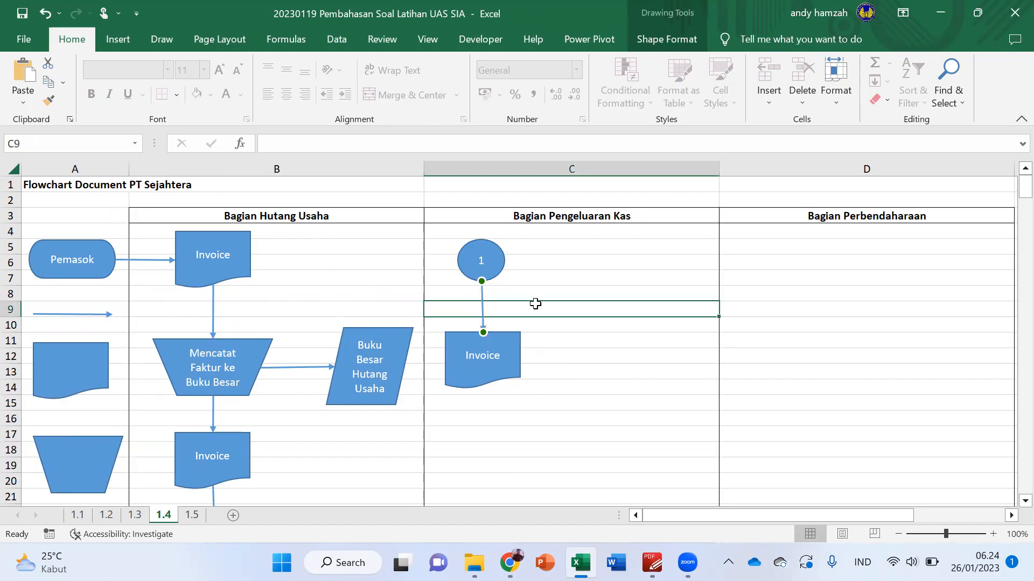
# Move the Invoice shape in column C slightly left so the arrow from circle 1 runs vertically
pyautogui.click(516, 346)
pyautogui.press('Left')
pyautogui.press('Left')
pyautogui.press('Left')
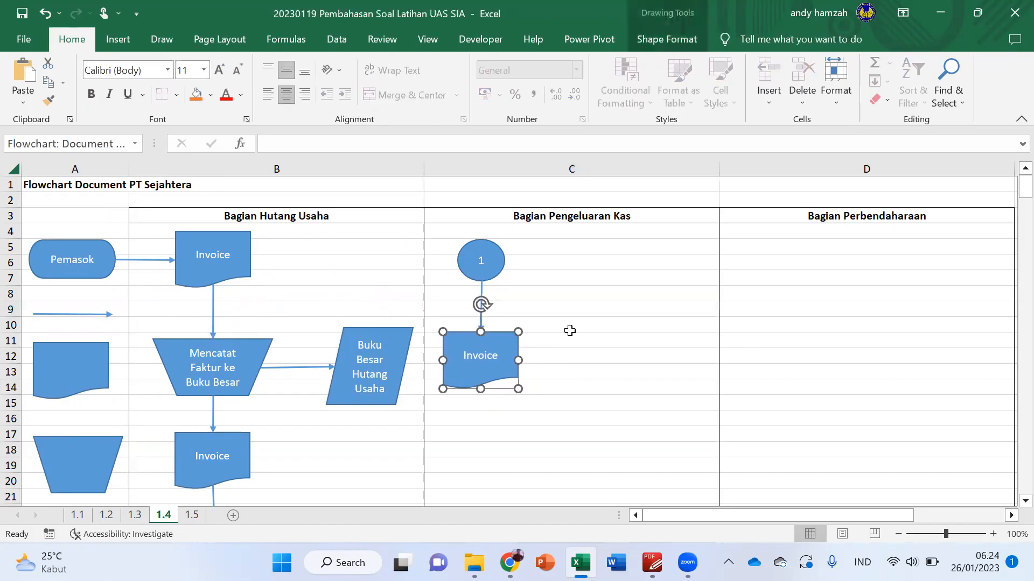
pyautogui.click(571, 327)
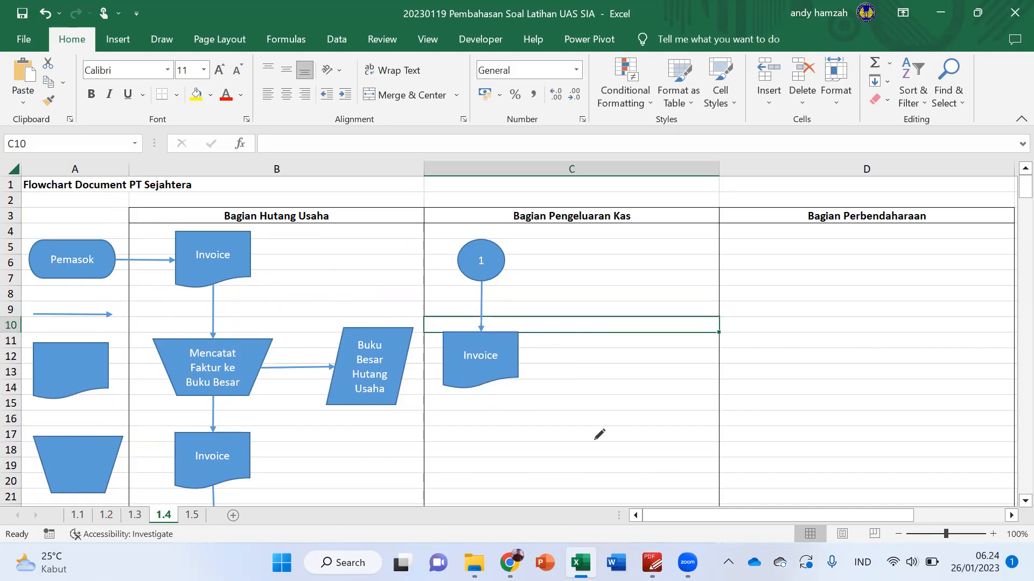
# Check the procedure text in the PDF, and copy column B's trapezoid, second Invoice shape and their connecting arrow to below the Invoice in column C
pyautogui.hotkey('alt', 'Tab')
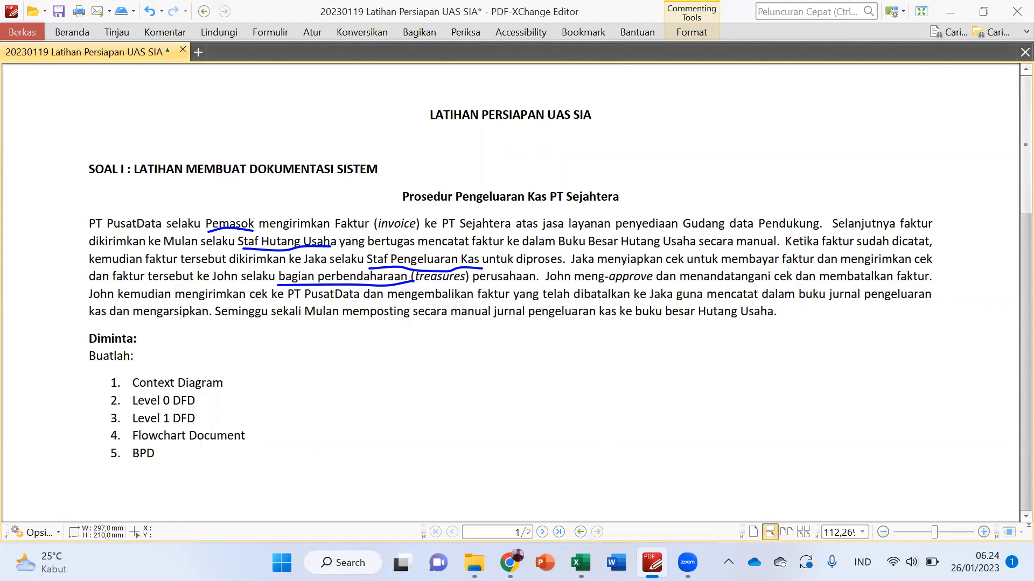
pyautogui.moveTo(581, 563)
pyautogui.click(581, 484)
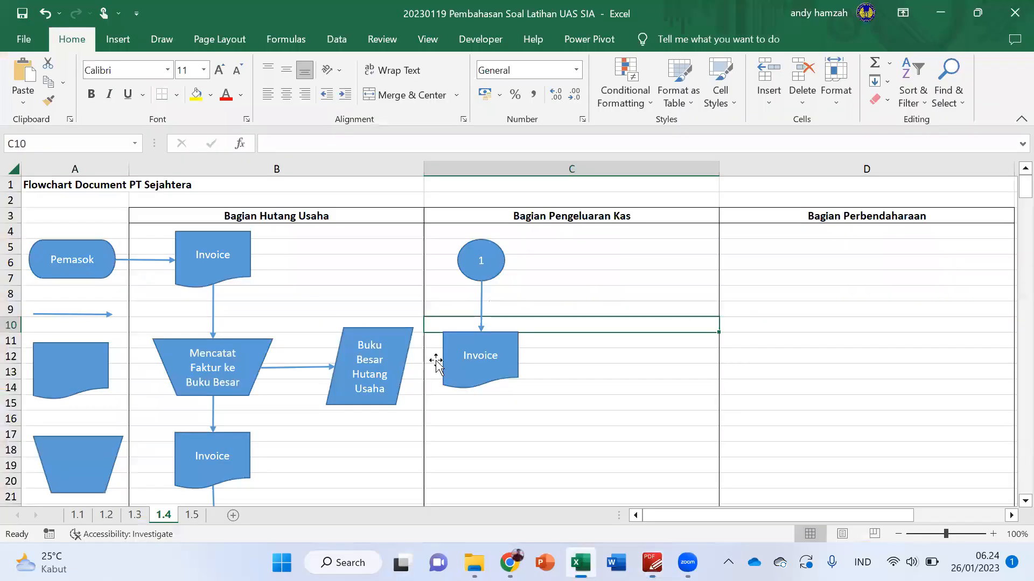
pyautogui.click(245, 367)
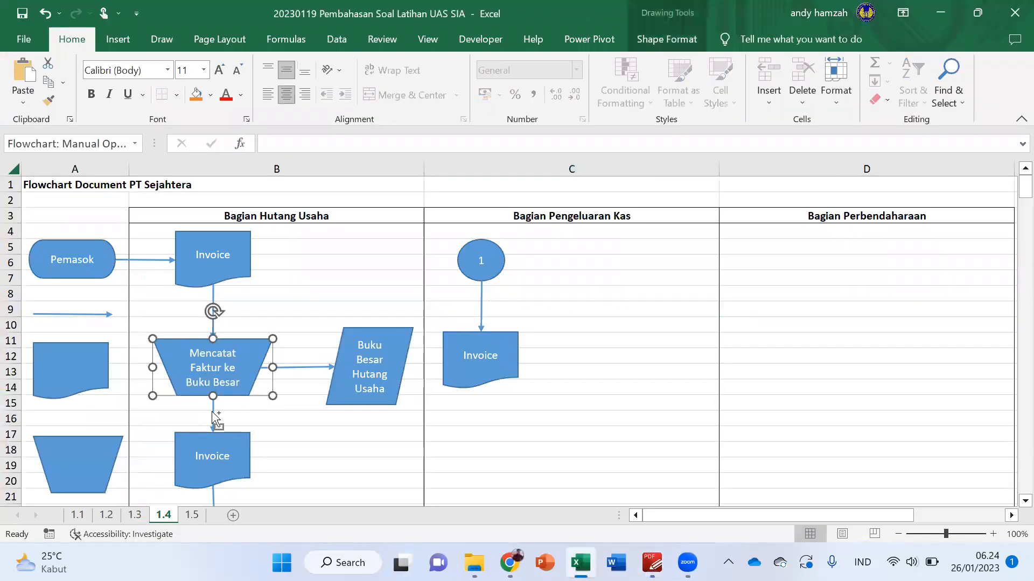
pyautogui.keyDown('shift'); pyautogui.click(220, 451); pyautogui.keyUp('shift')
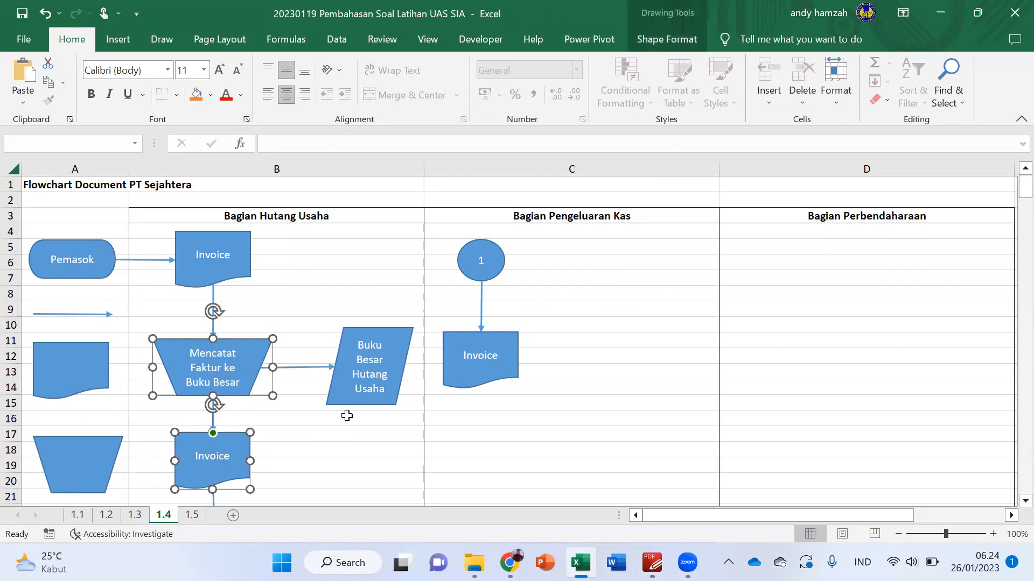
pyautogui.hotkey('ctrl', 'd')
pyautogui.moveTo(269, 412); pyautogui.dragTo(526, 473)
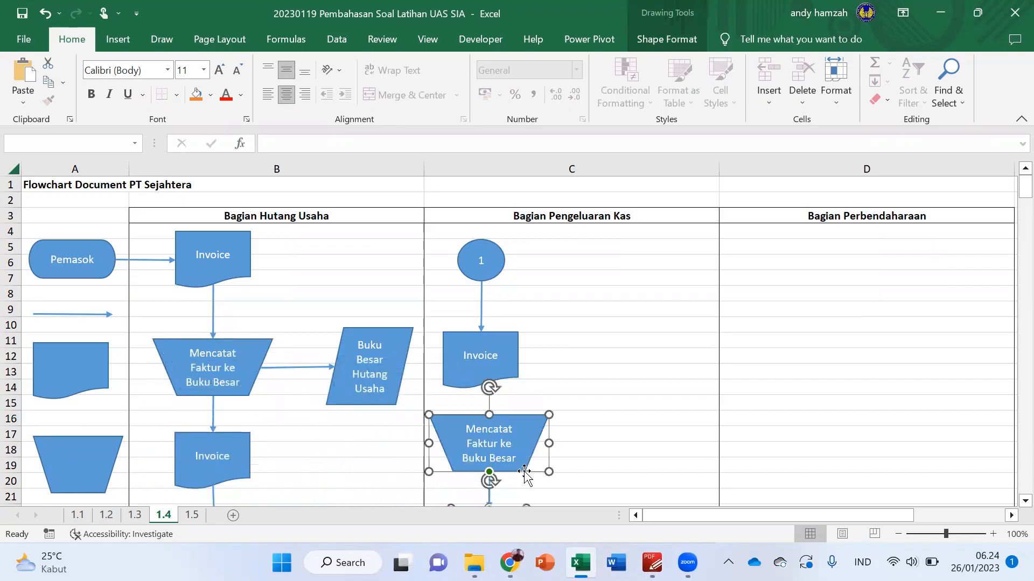
# Connect the base of the Invoice in column C to the top of the trapezoid below it with a copied arrow
pyautogui.click(480, 312)
pyautogui.hotkey('ctrl', 'd')
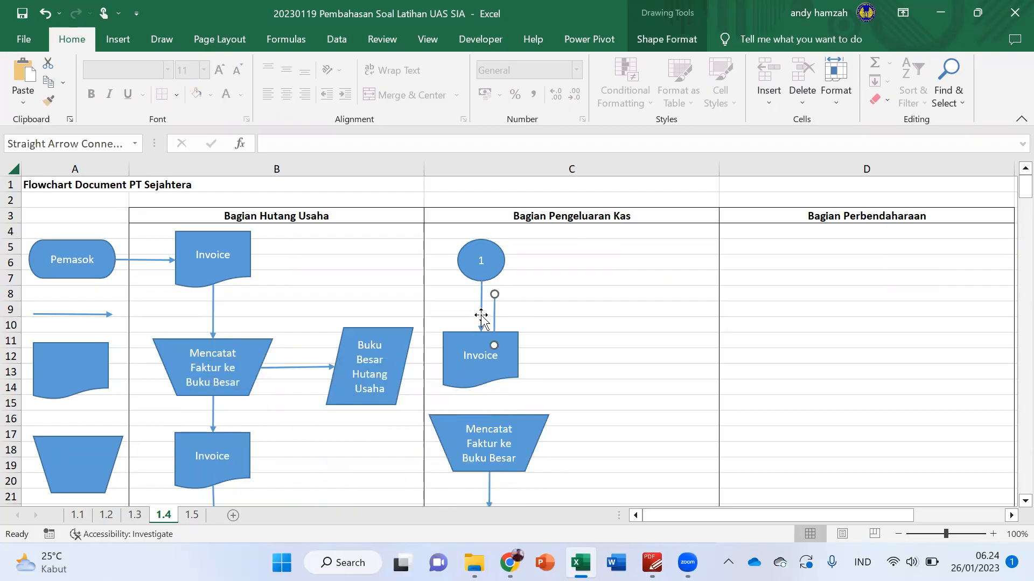
pyautogui.moveTo(495, 315); pyautogui.dragTo(481, 386)
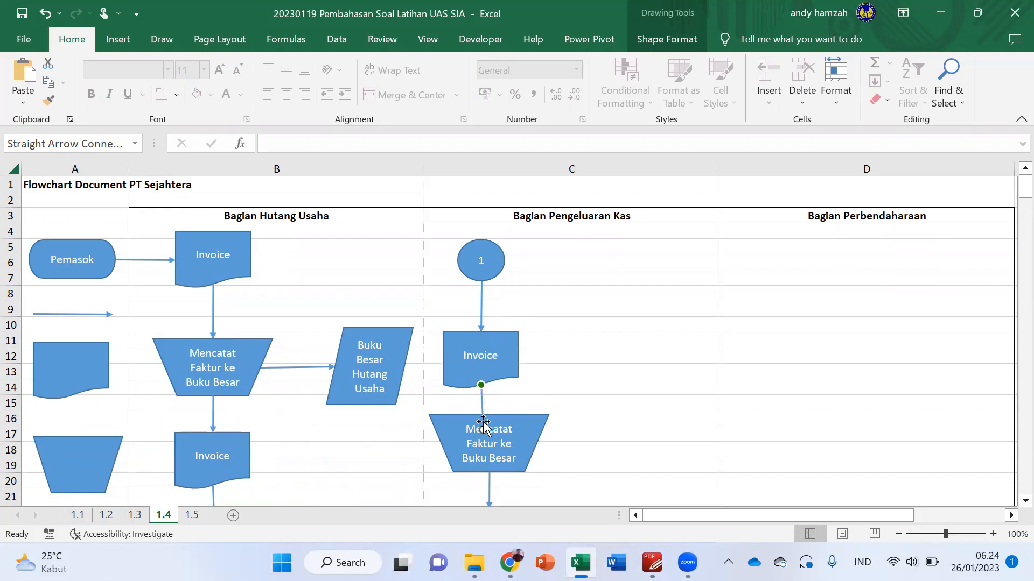
pyautogui.moveTo(482, 429); pyautogui.dragTo(489, 415)
pyautogui.click(547, 383)
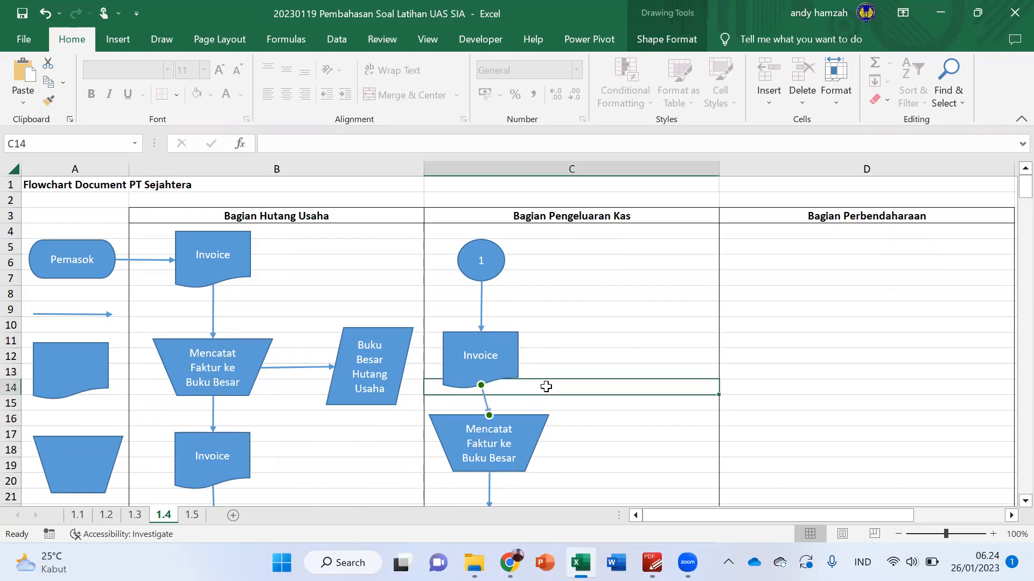
# Nudge the upper Invoice in column C slightly right so its arrow to the trapezoid runs vertically
pyautogui.click(512, 363)
pyautogui.press('Right')
pyautogui.press('Right')
pyautogui.press('Right')
pyautogui.press('Right')
pyautogui.press('Right')
pyautogui.press('Right')
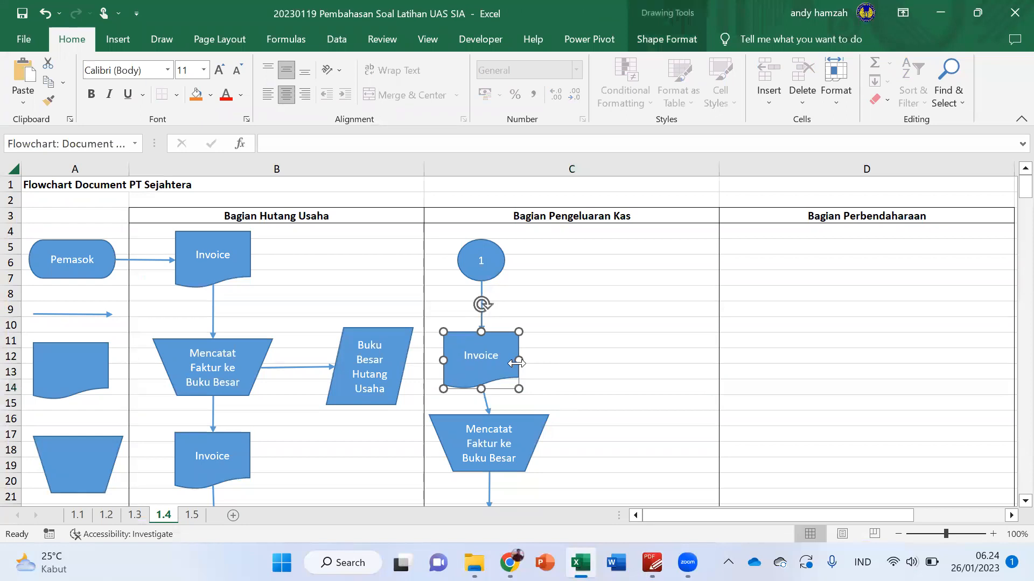
pyautogui.press('Left')
pyautogui.press('Left')
pyautogui.press('Left')
pyautogui.press('Left')
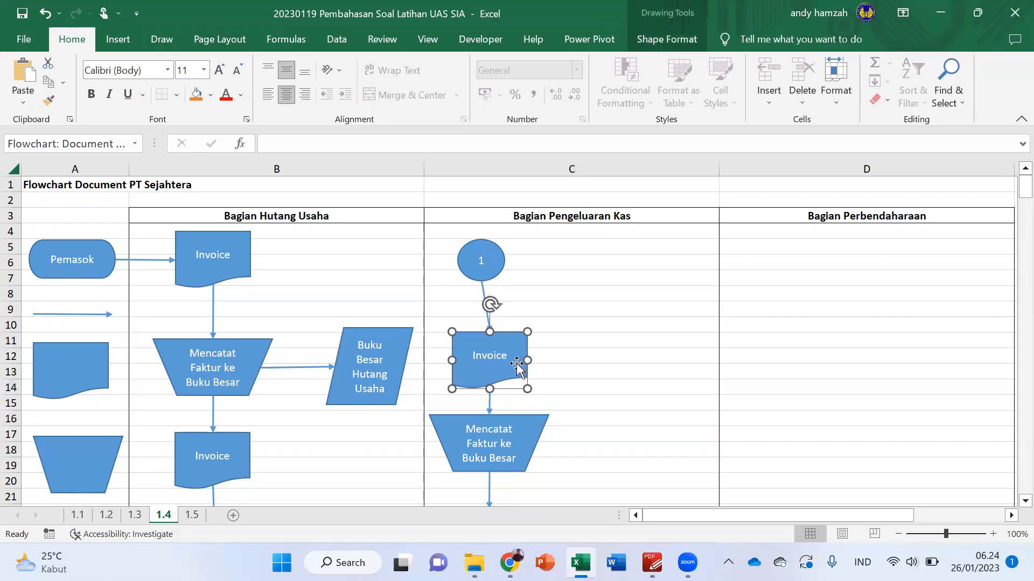
# Nudge circle 1 in column C right to align it vertically with the Invoice below
pyautogui.click(505, 275)
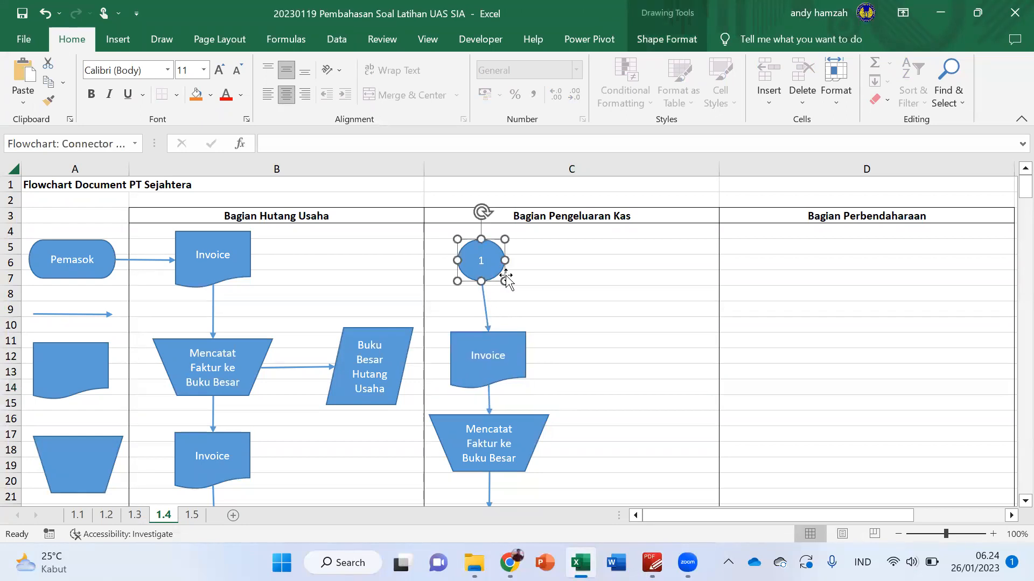
pyautogui.press('Right')
pyautogui.press('Right')
pyautogui.press('Right')
pyautogui.press('Right')
pyautogui.press('Right')
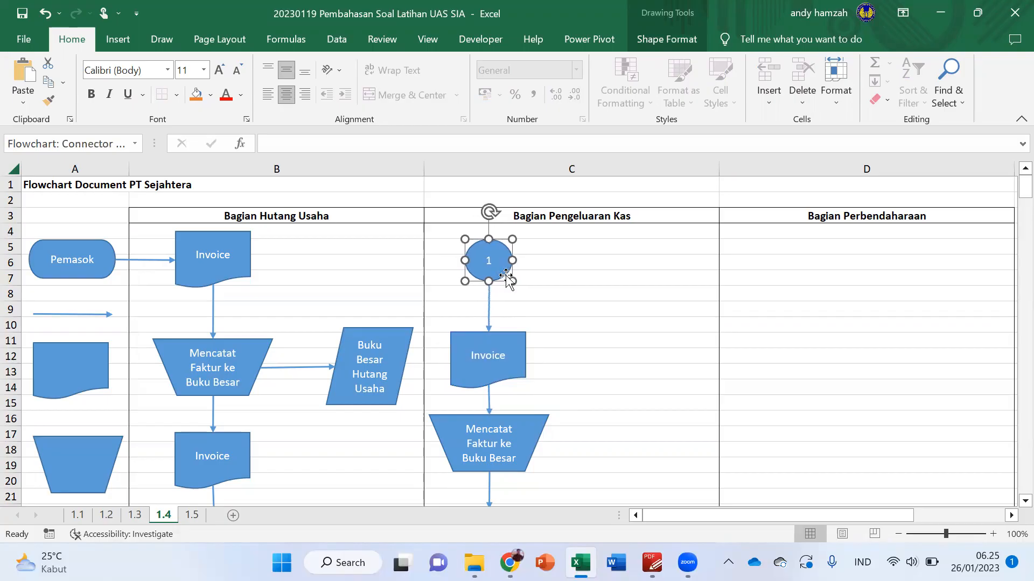
pyautogui.click(570, 325)
# Replace the text of the trapezoid in column C with "Menyiapkan Cek"
pyautogui.scroll(-2, 639, 353)
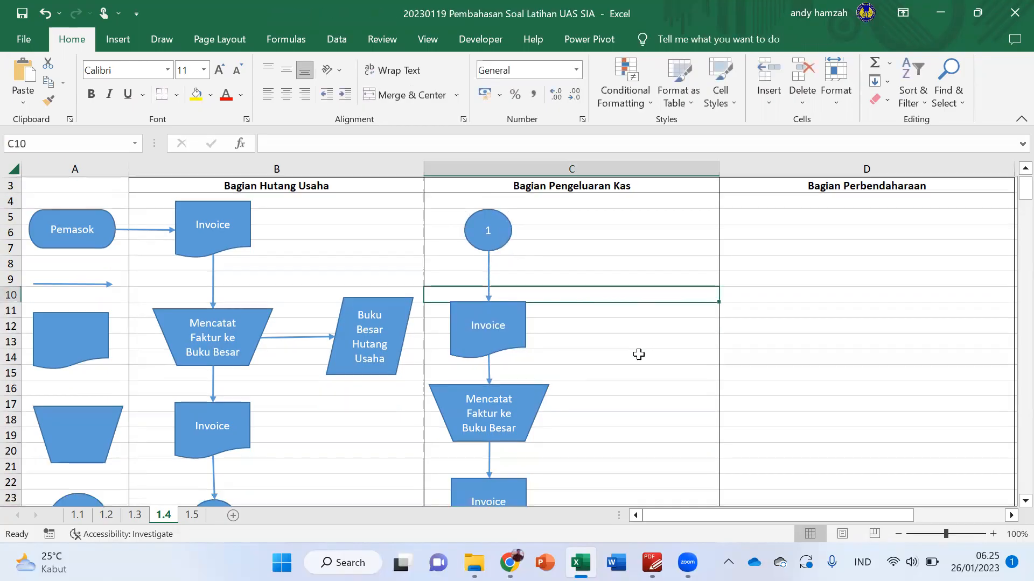
pyautogui.click(507, 354)
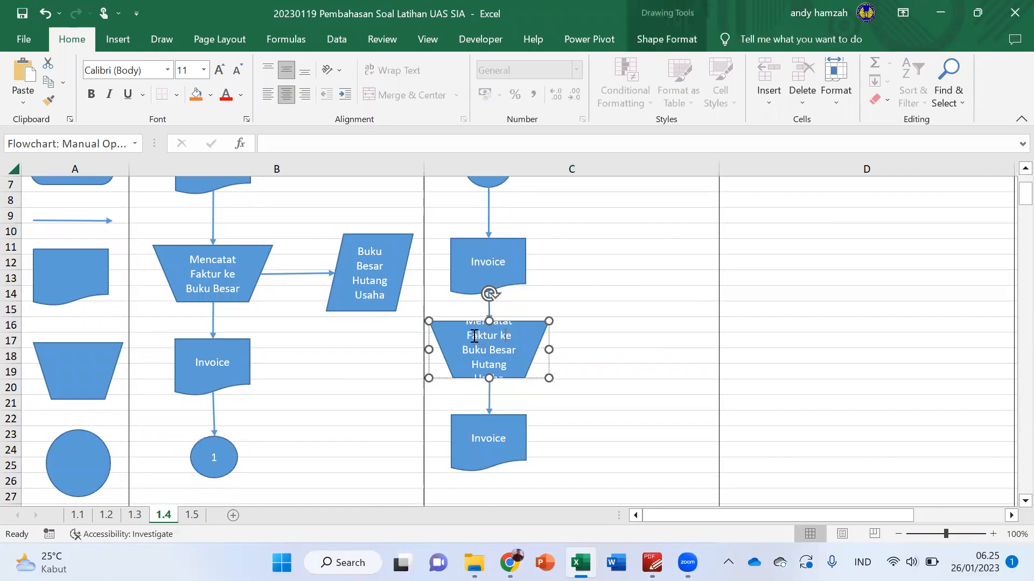
pyautogui.moveTo(472, 328); pyautogui.dragTo(518, 375)
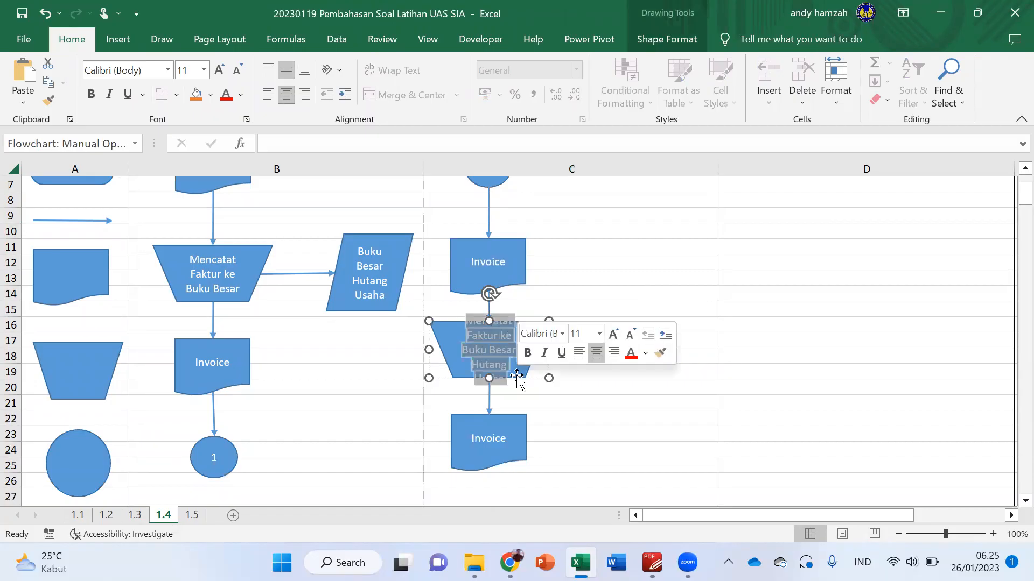
pyautogui.write('Mem')
pyautogui.write('nyiapkan ')
pyautogui.write('Cek')
pyautogui.click(588, 372)
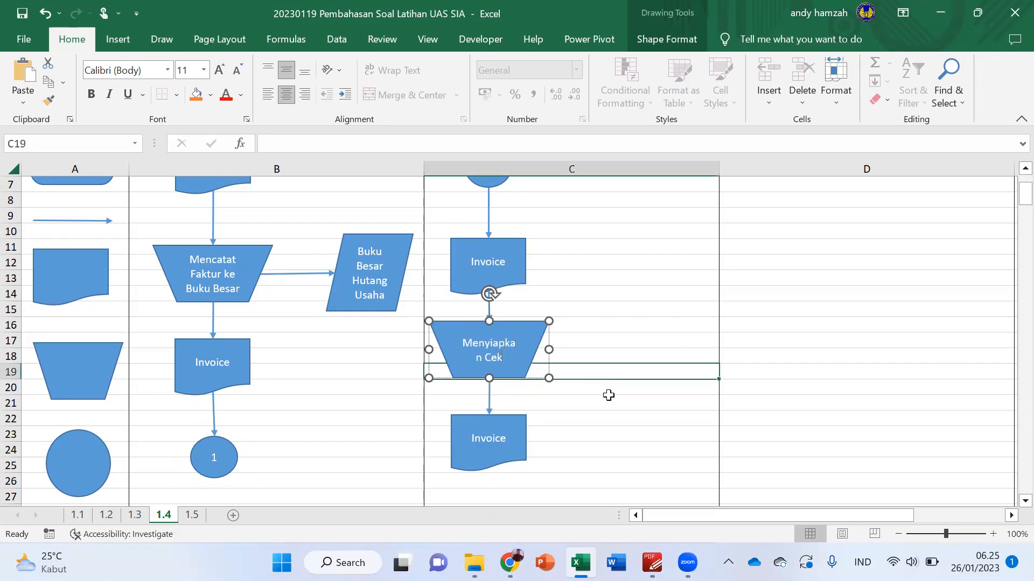
# Move the lower Invoice in column C to the right and delete the loose arrow beside it
pyautogui.click(494, 445)
pyautogui.scroll(2, 628, 398)
pyautogui.scroll(-2, 628, 400)
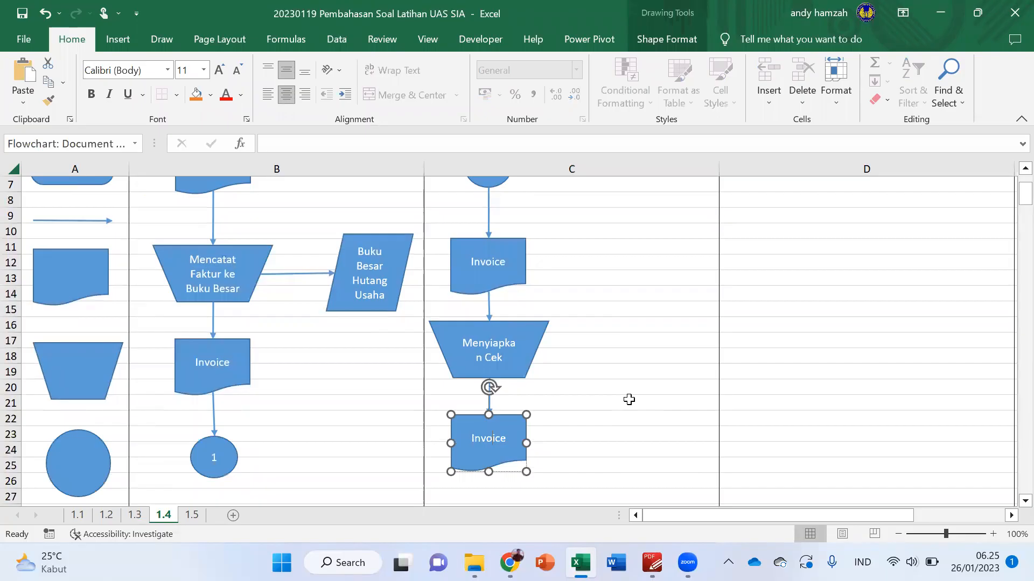
pyautogui.scroll(-1, 625, 401)
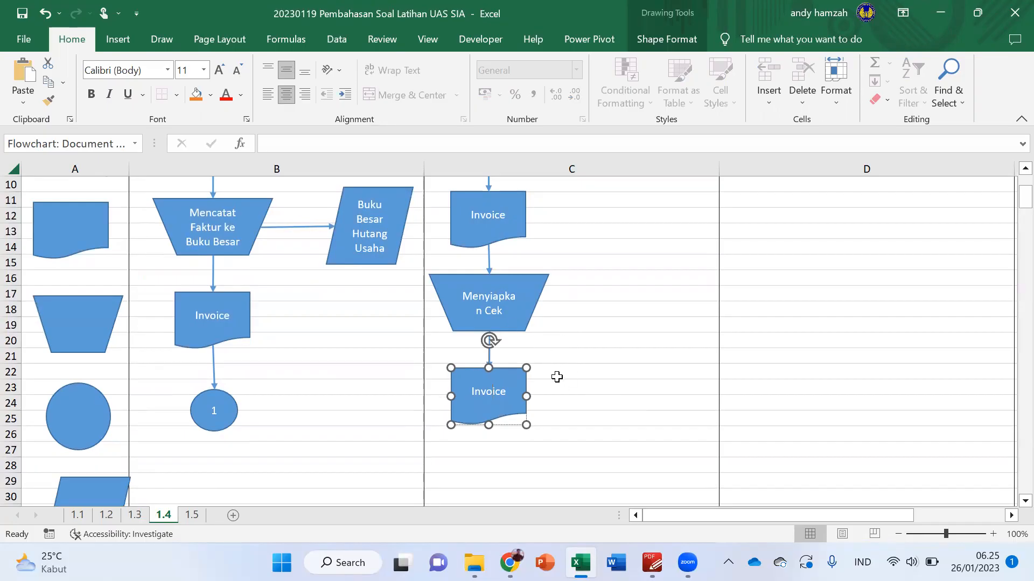
pyautogui.press('Tab')
pyautogui.click(521, 396)
pyautogui.moveTo(521, 397); pyautogui.dragTo(558, 395)
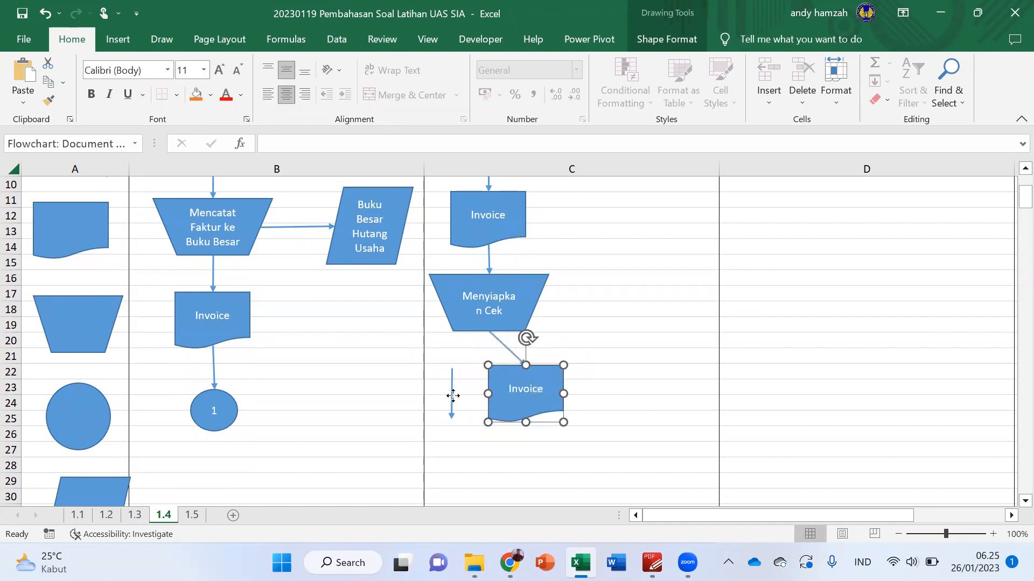
pyautogui.click(452, 397)
pyautogui.press('Delete')
# Duplicate the lower Invoice in column C, overlapping the original, and label the copy "Cek"
pyautogui.click(503, 409)
pyautogui.hotkey('ctrl', 'd')
pyautogui.doubleClick(538, 402)
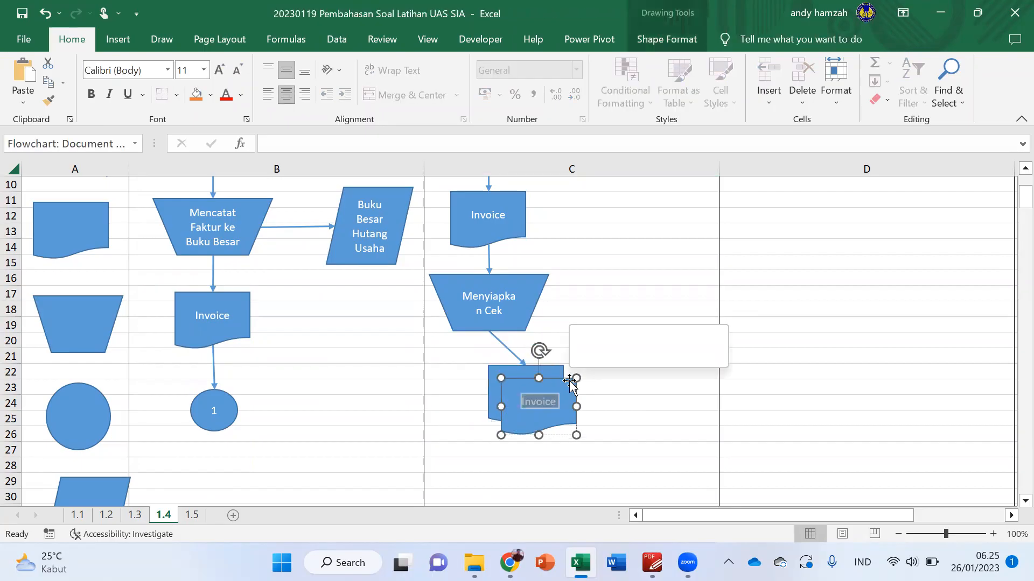
pyautogui.write('Cek')
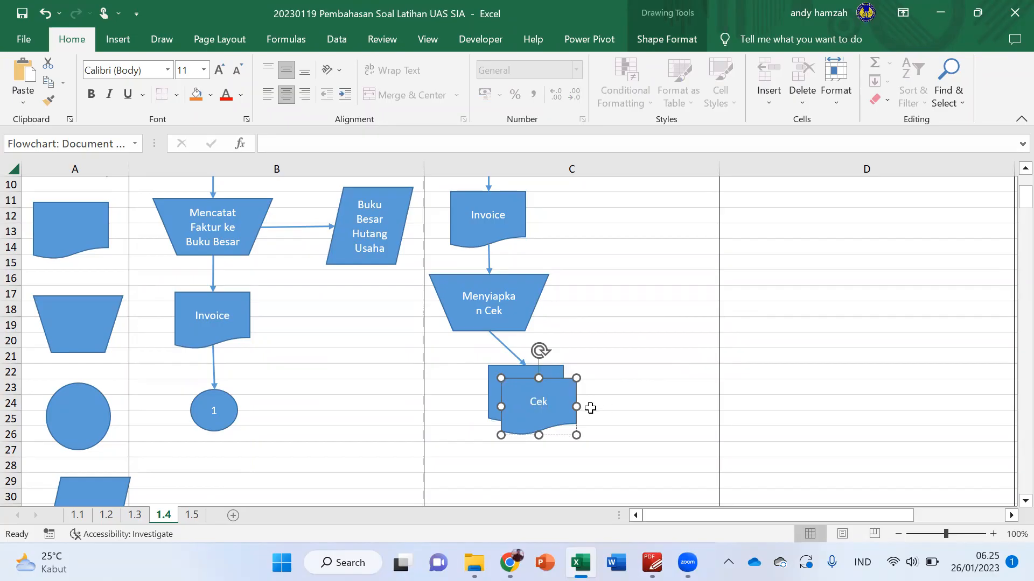
pyautogui.click(590, 408)
# Shift the Invoice behind Cek to the left and reconnect the arrow from the trapezoid's base to the Invoice's top
pyautogui.moveTo(522, 368); pyautogui.dragTo(495, 369)
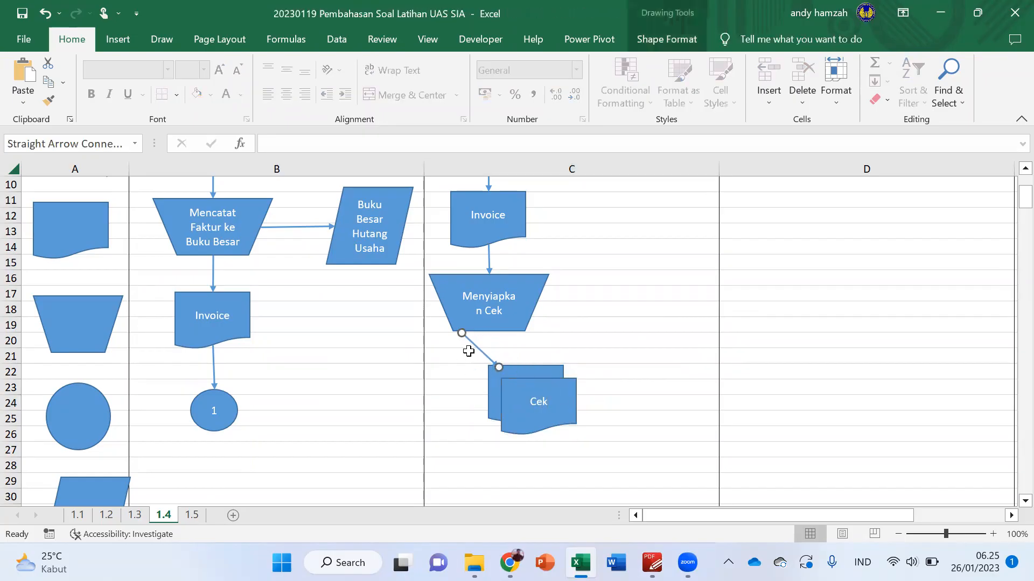
pyautogui.moveTo(461, 333); pyautogui.dragTo(489, 331)
pyautogui.moveTo(521, 368); pyautogui.dragTo(490, 331)
pyautogui.moveTo(496, 368); pyautogui.dragTo(487, 366)
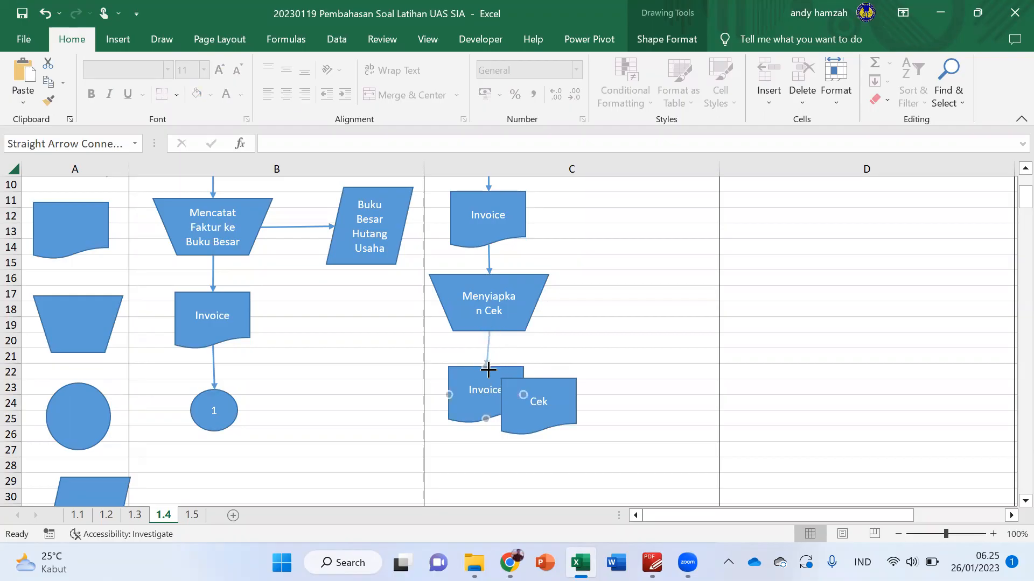
pyautogui.click(554, 351)
# Nudge the Cek shape up slightly and widen the Menyiapkan Cek trapezoid so "Menyiapkan" fits on one line
pyautogui.click(546, 403)
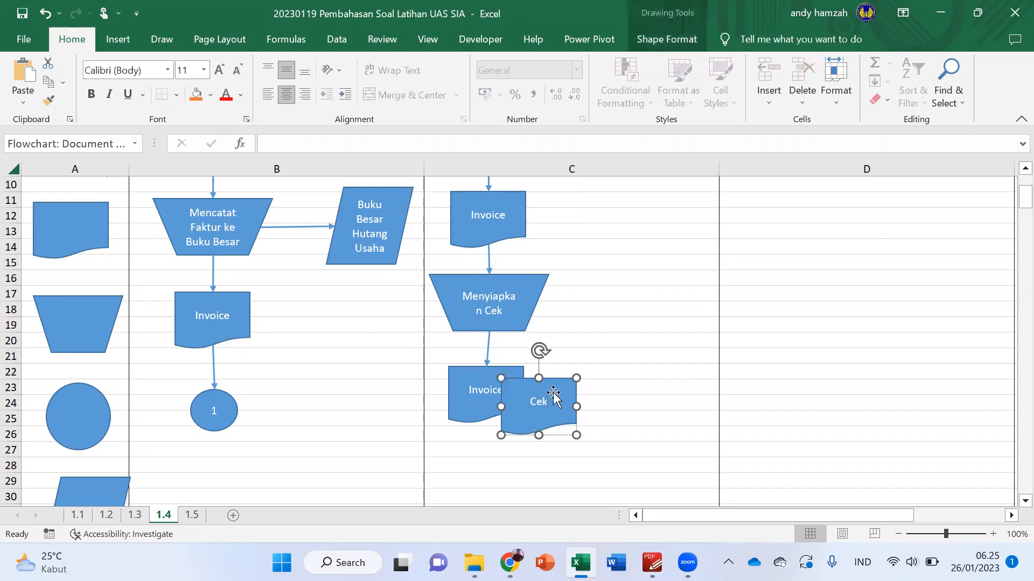
pyautogui.moveTo(559, 380); pyautogui.dragTo(560, 377)
pyautogui.click(614, 401)
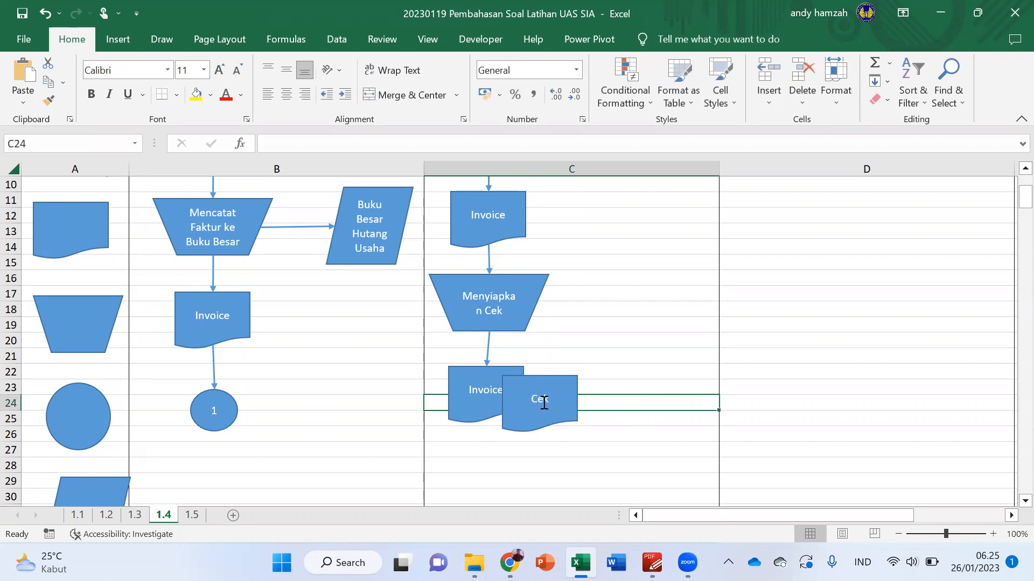
pyautogui.click(540, 301)
pyautogui.moveTo(549, 303); pyautogui.dragTo(555, 303)
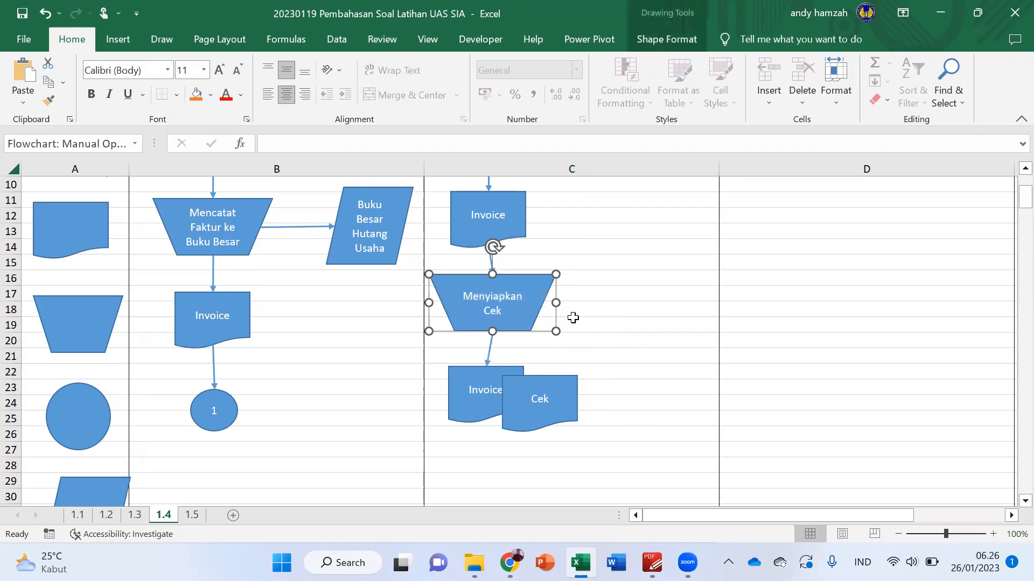
pyautogui.click(606, 329)
pyautogui.click(484, 376)
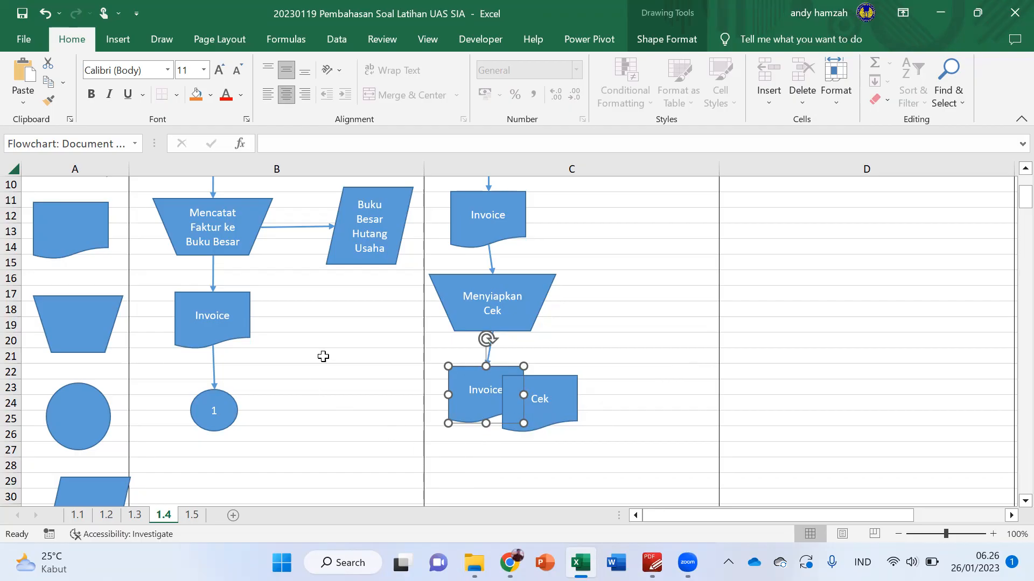
pyautogui.click(123, 39)
pyautogui.click(192, 102)
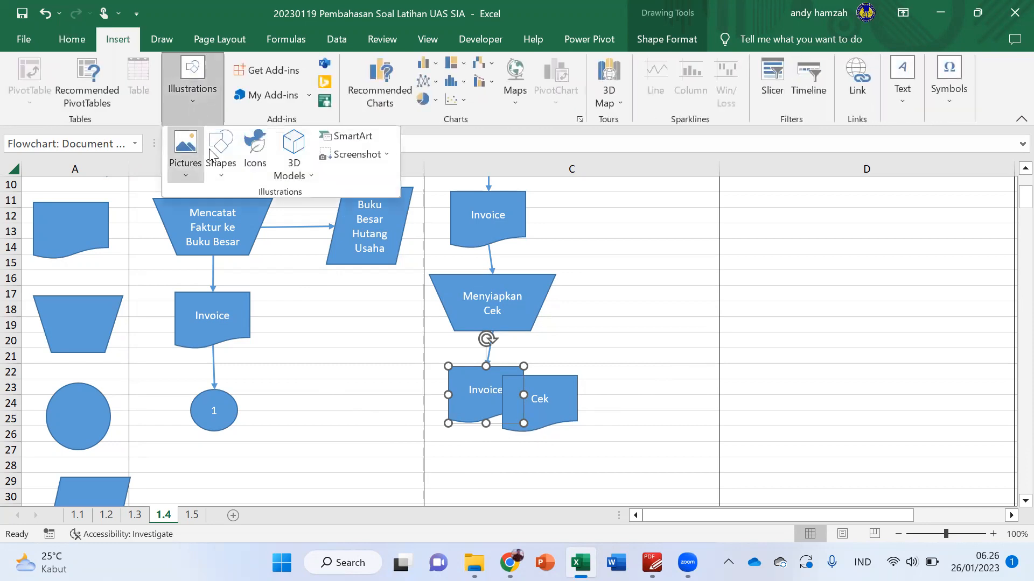
pyautogui.click(223, 177)
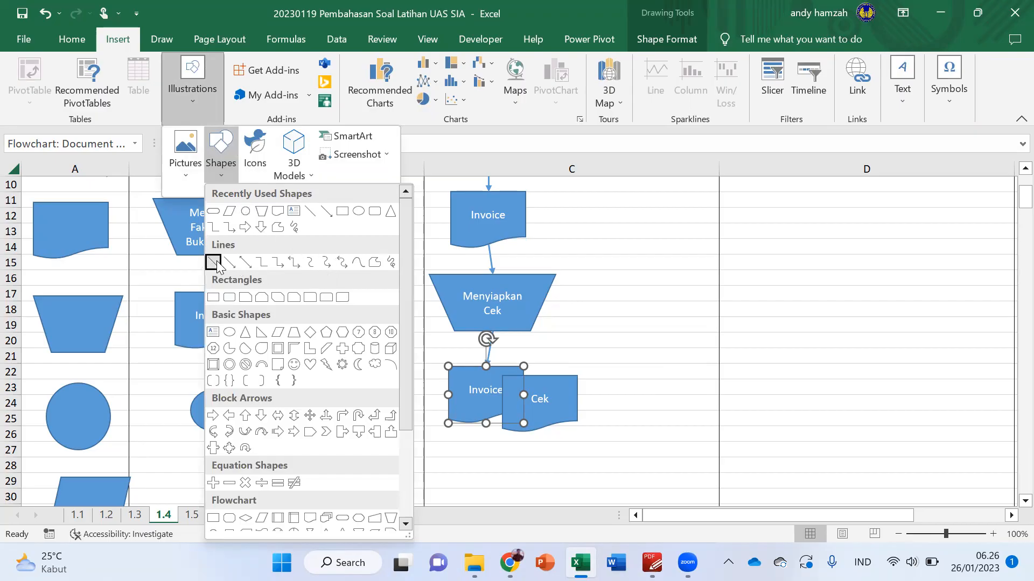
pyautogui.click(212, 227)
pyautogui.moveTo(471, 449)
pyautogui.mouseDown()
pyautogui.moveTo(583, 461)
pyautogui.moveTo(470, 478)
pyautogui.moveTo(461, 469)
pyautogui.mouseUp()
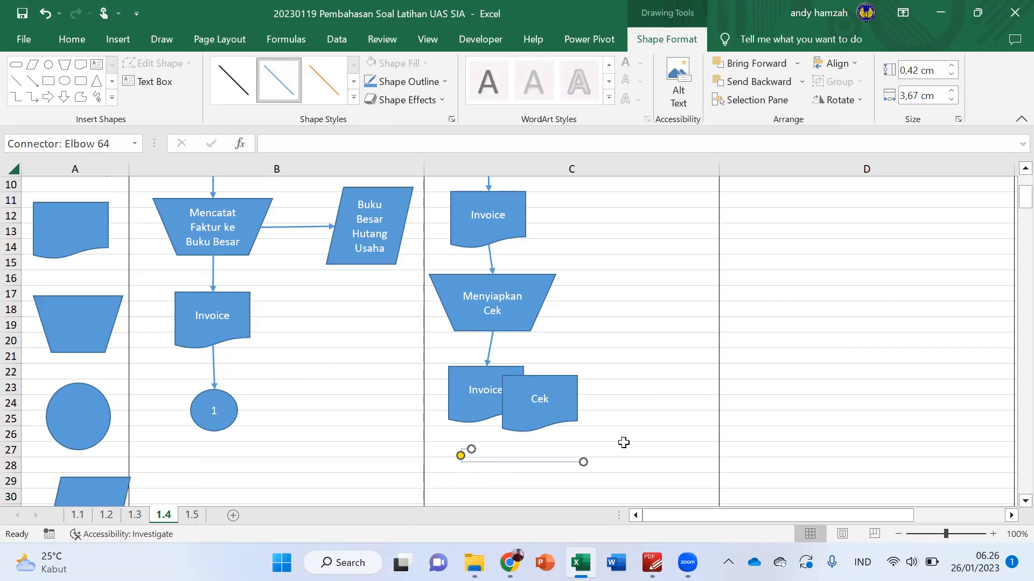
pyautogui.click(620, 437)
pyautogui.click(531, 462)
pyautogui.press('Delete')
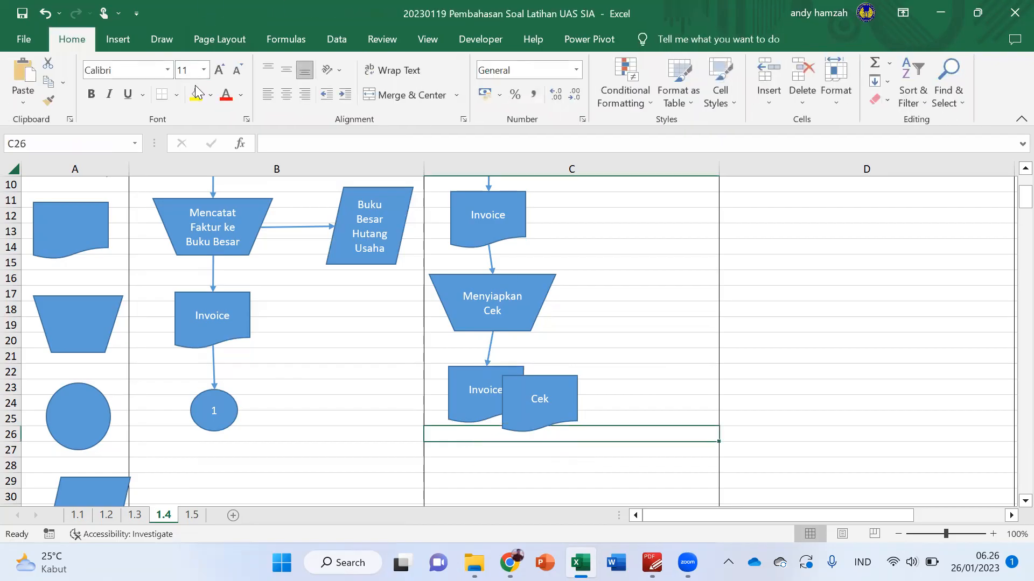
# Draw a straight, nearly horizontal line about 2.88 cm long below the Invoice and Cek shapes in column C
pyautogui.click(116, 38)
pyautogui.click(192, 102)
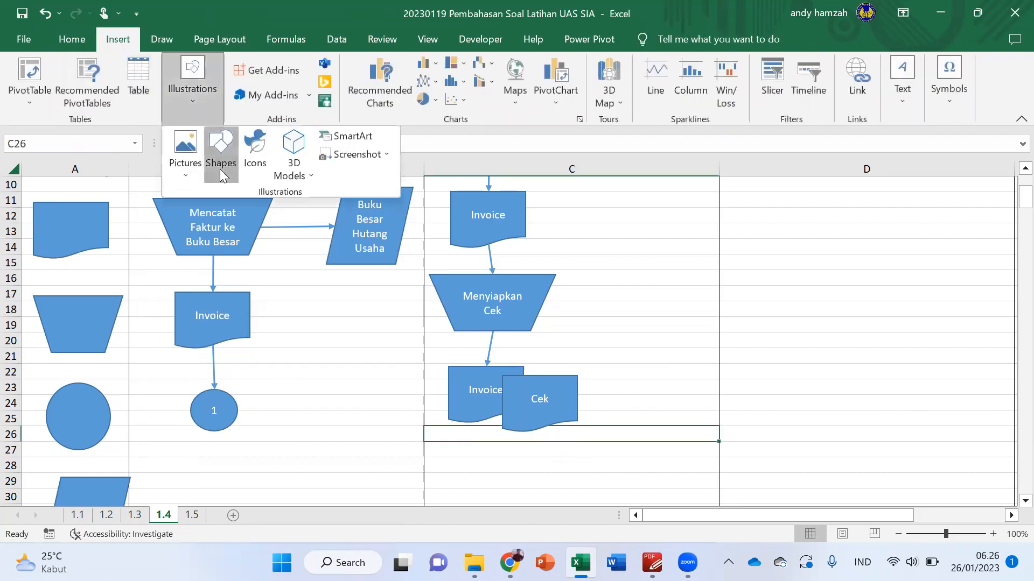
pyautogui.click(219, 169)
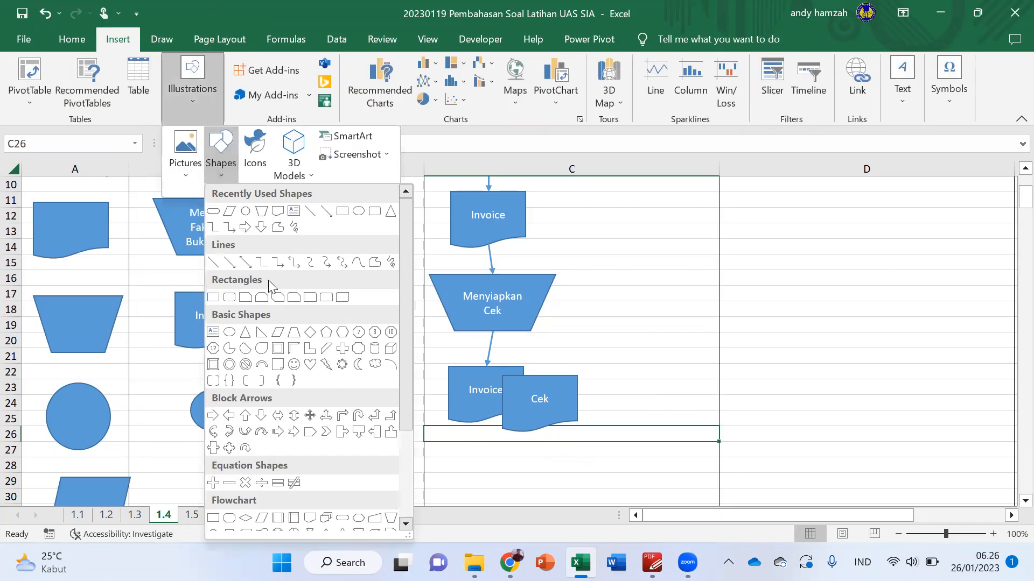
pyautogui.click(214, 262)
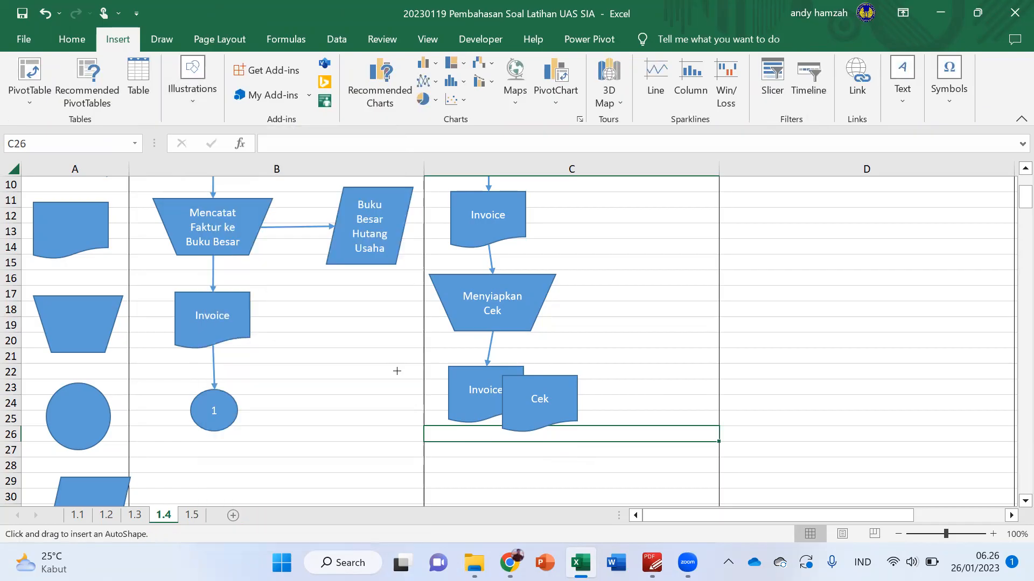
pyautogui.moveTo(461, 455)
pyautogui.mouseDown()
pyautogui.moveTo(560, 455)
pyautogui.moveTo(549, 453)
pyautogui.mouseUp()
pyautogui.click(623, 376)
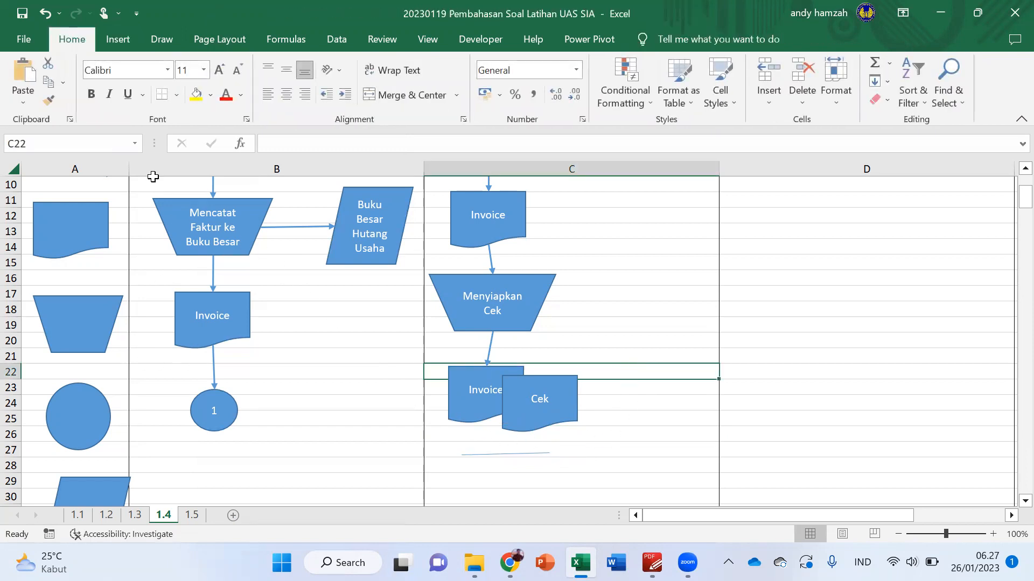
# Add a short straight line about 0.65 cm high from the base of Cek down to the horizontal line
pyautogui.click(503, 456)
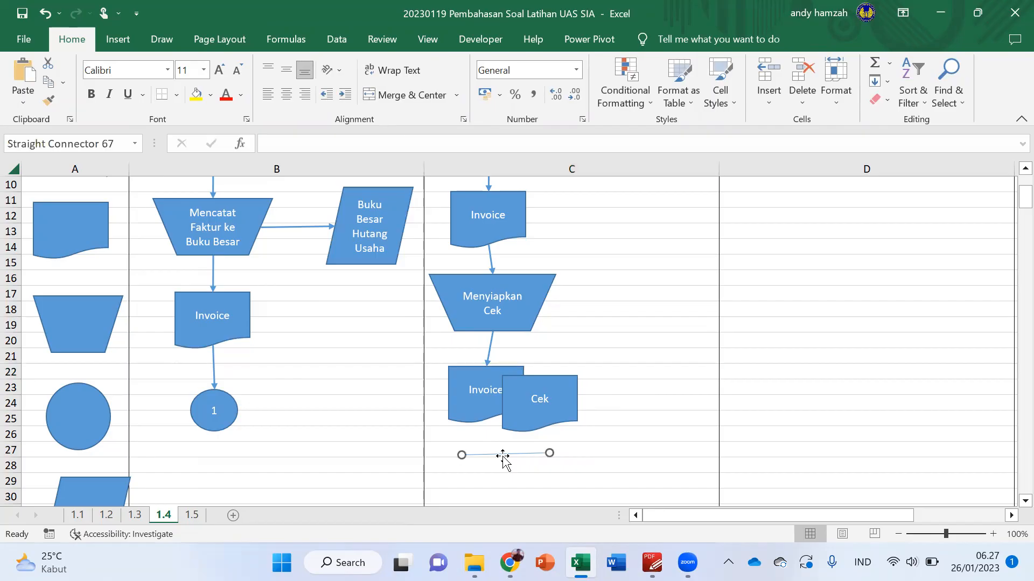
pyautogui.moveTo(506, 461); pyautogui.dragTo(540, 428)
pyautogui.moveTo(563, 464); pyautogui.dragTo(544, 449)
pyautogui.click(592, 451)
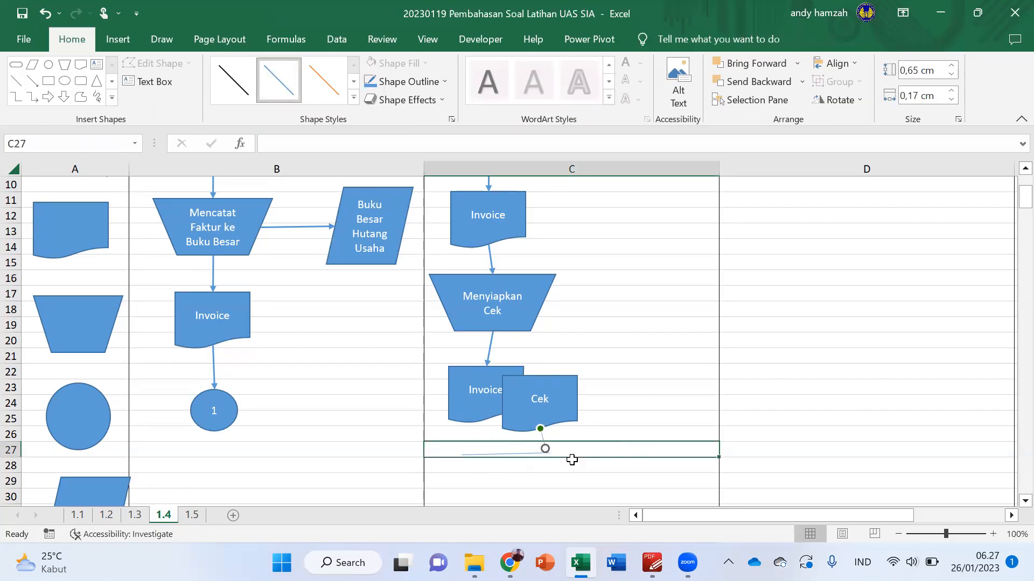
# Copy the short line to link the Invoice's base to the horizontal line, and nudge the horizontal line up to meet both
pyautogui.click(538, 456)
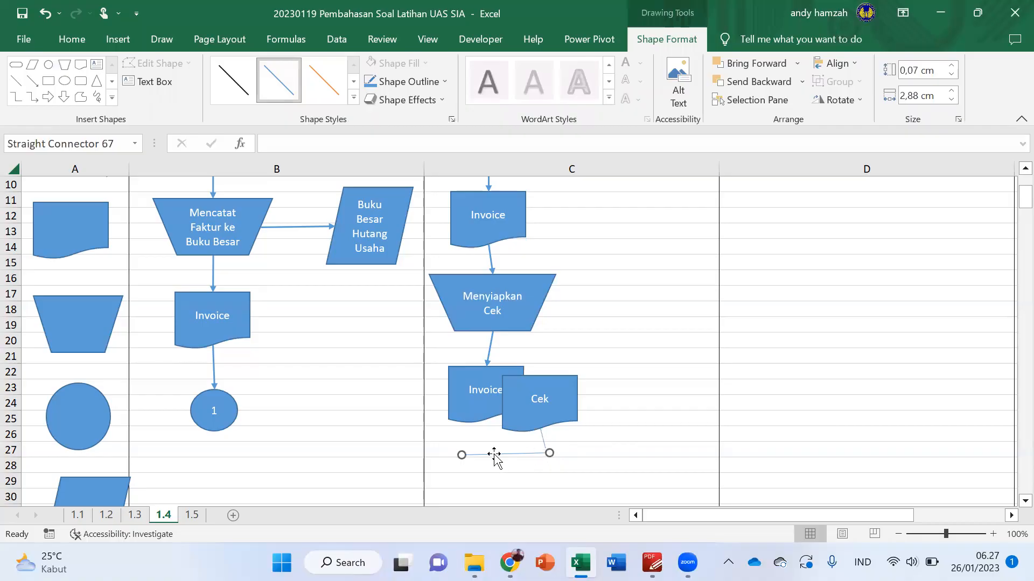
pyautogui.click(543, 445)
pyautogui.hotkey('ctrl', 'd')
pyautogui.moveTo(519, 448); pyautogui.dragTo(463, 453)
pyautogui.click(623, 434)
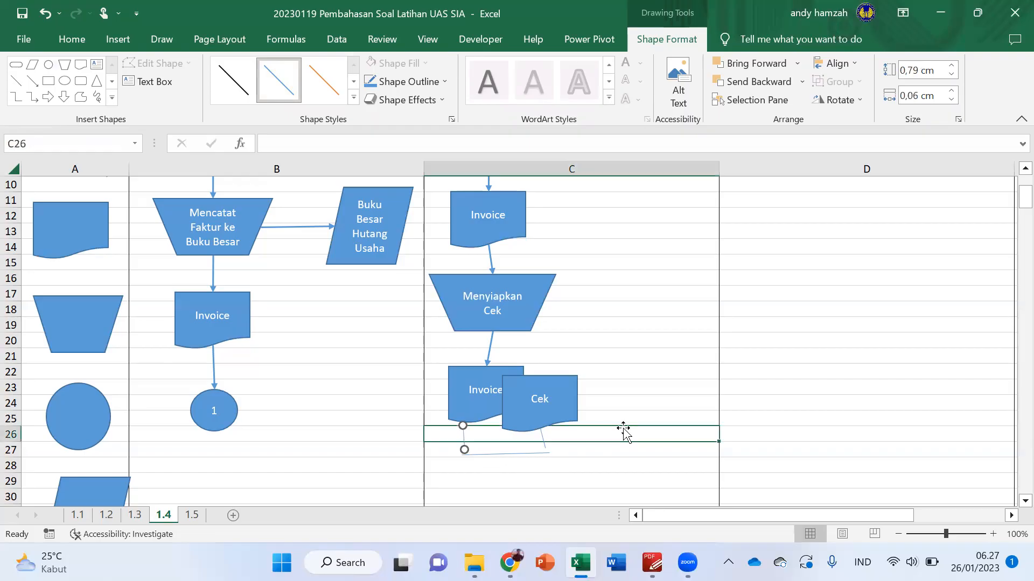
pyautogui.click(535, 455)
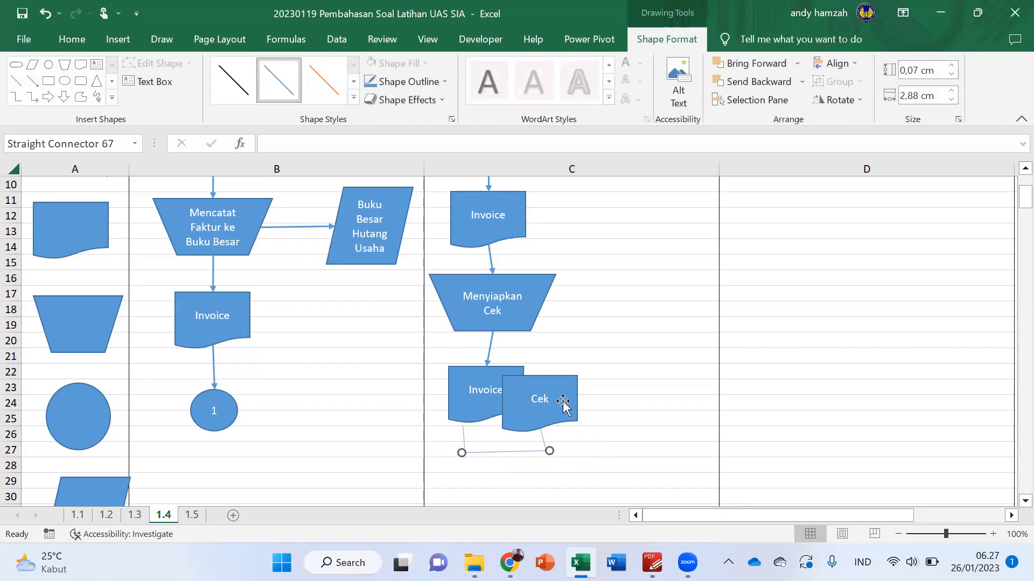
# Copy a connector arrow in the Bagian Pengeluaran Kas column and place it pointing down from the horizontal line under Invoice and Cek
pyautogui.click(630, 344)
pyautogui.click(492, 350)
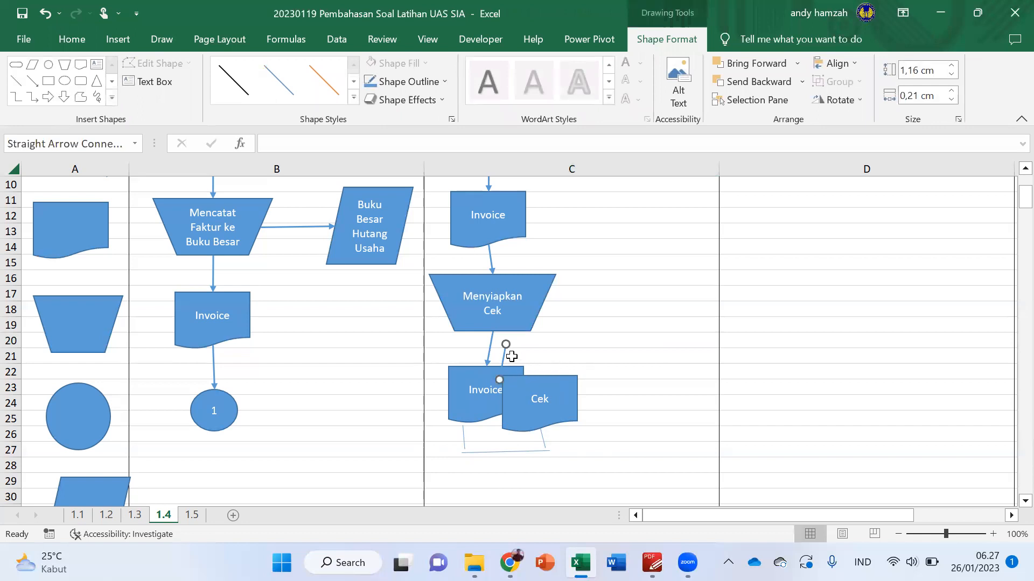
pyautogui.moveTo(500, 348); pyautogui.dragTo(502, 489)
pyautogui.click(620, 431)
pyautogui.scroll(3, 609, 399)
pyautogui.scroll(-5, 609, 399)
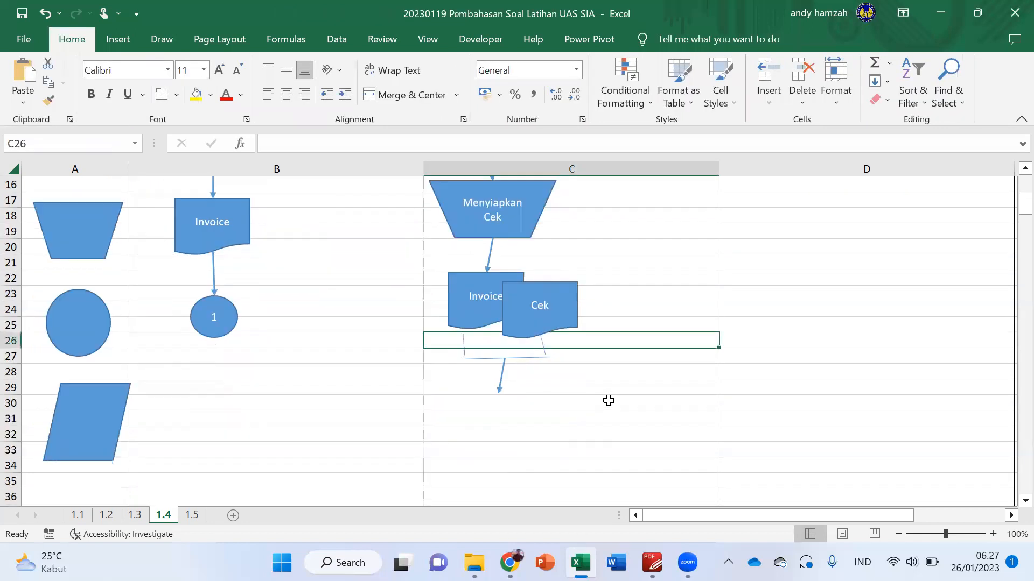
# Copy the connector circle 1 from the Bagian Hutang Usaha column to below the new arrow and label the copy 2
pyautogui.click(215, 330)
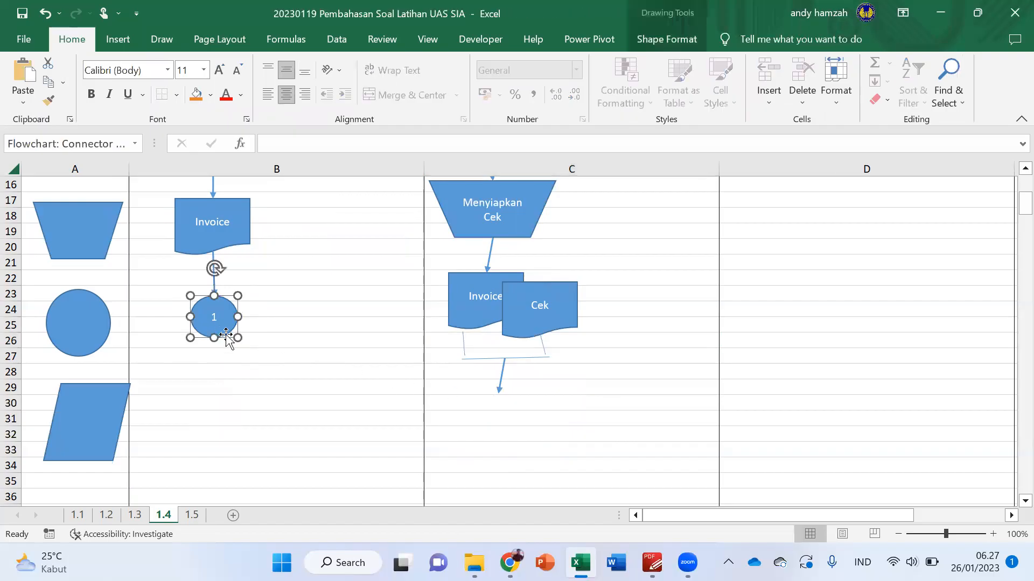
pyautogui.keyDown('ctrl'); pyautogui.moveTo(227, 320); pyautogui.dragTo(507, 417); pyautogui.keyUp('ctrl')
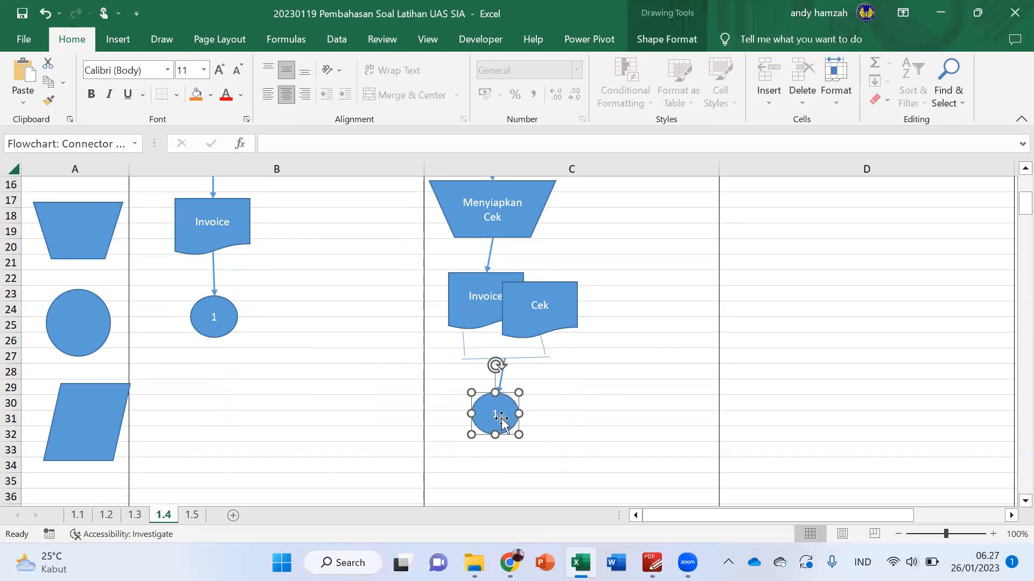
pyautogui.click(497, 415)
pyautogui.click(587, 386)
# Attach the arrowhead below the Invoice and Cek bracket to the top of circle 2
pyautogui.click(502, 379)
pyautogui.moveTo(499, 391); pyautogui.dragTo(495, 404)
pyautogui.click(586, 388)
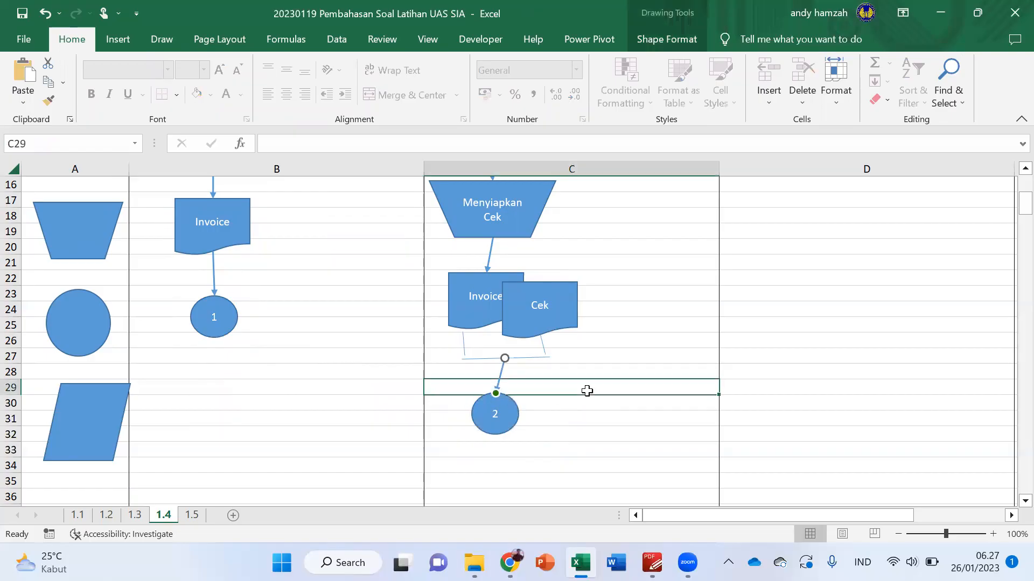
pyautogui.click(627, 333)
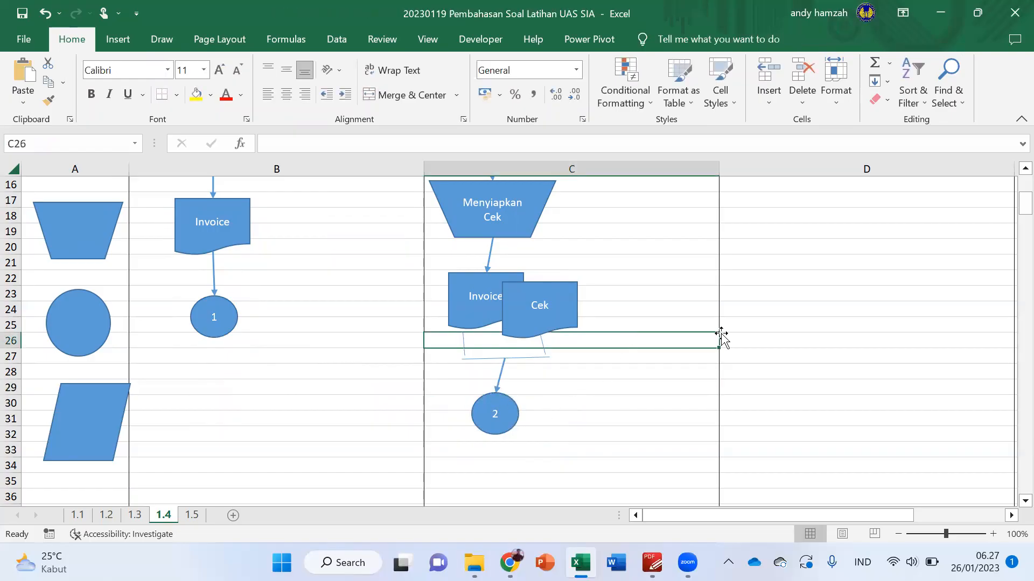
# Copy connector circle 2 into the Bagian Perbendaharaan column, just below its heading
pyautogui.scroll(3, 764, 274)
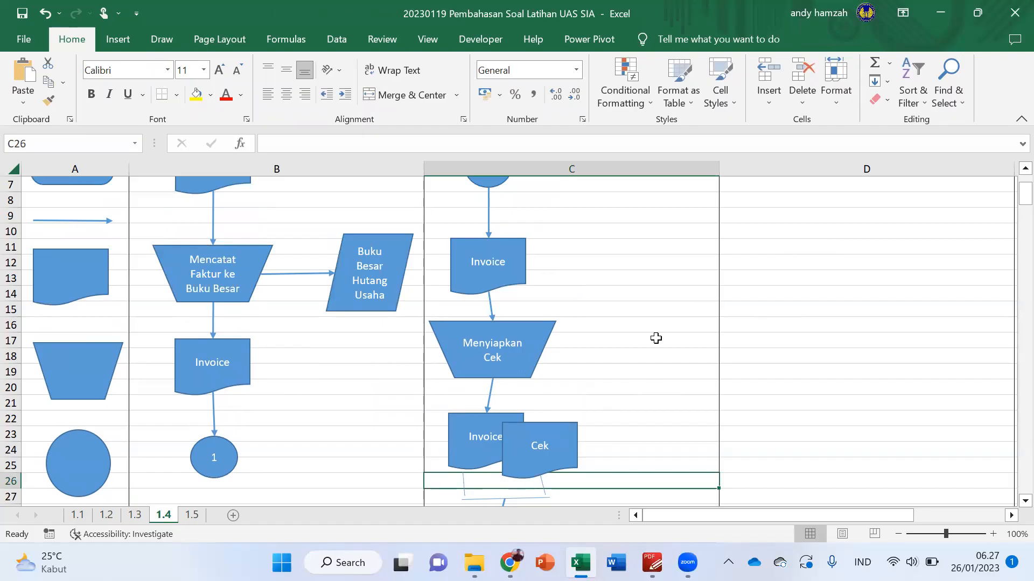
pyautogui.scroll(-3, 655, 339)
pyautogui.click(507, 411)
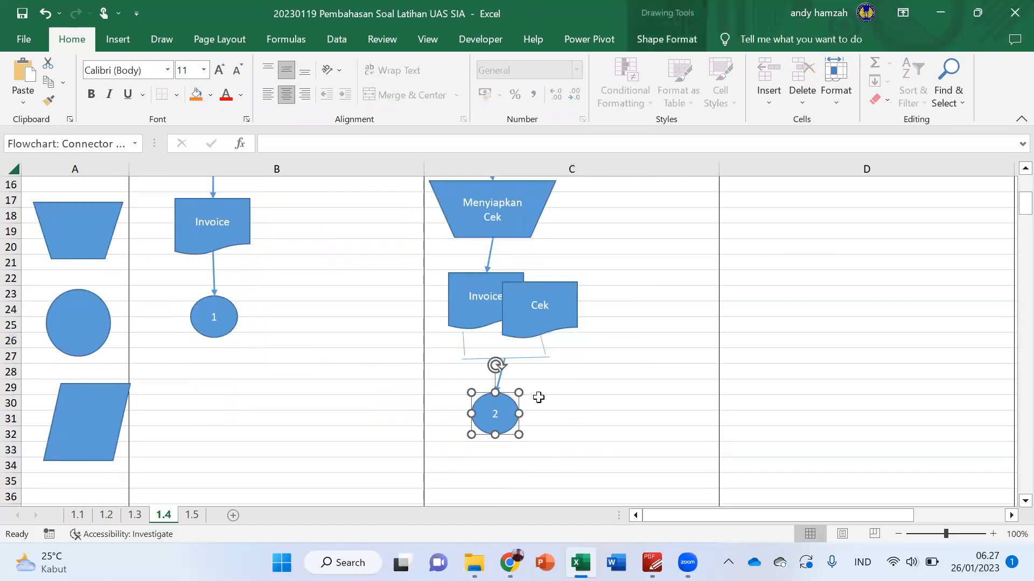
pyautogui.scroll(5, 676, 323)
pyautogui.click(800, 259)
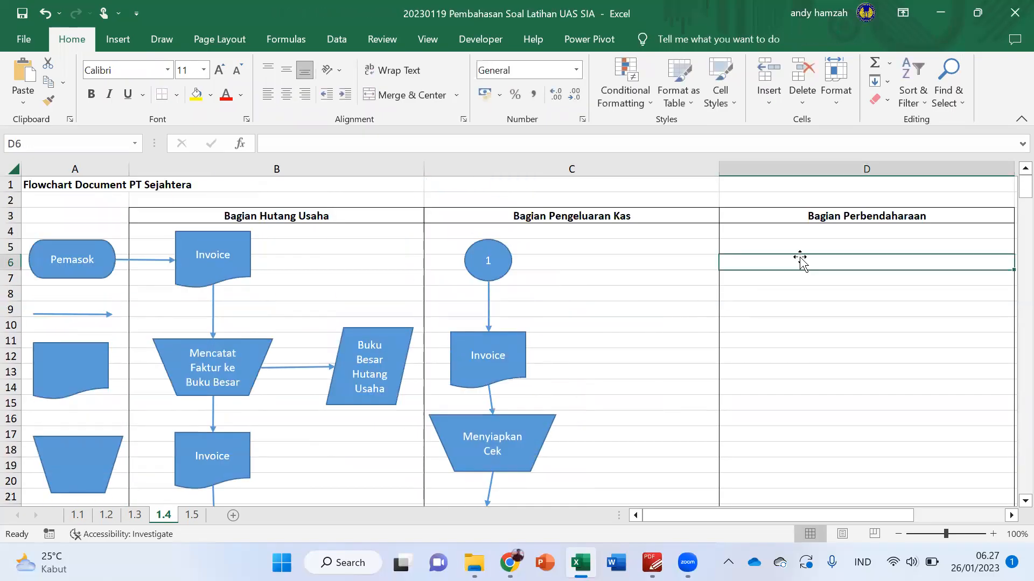
pyautogui.hotkey('ctrl', 'v')
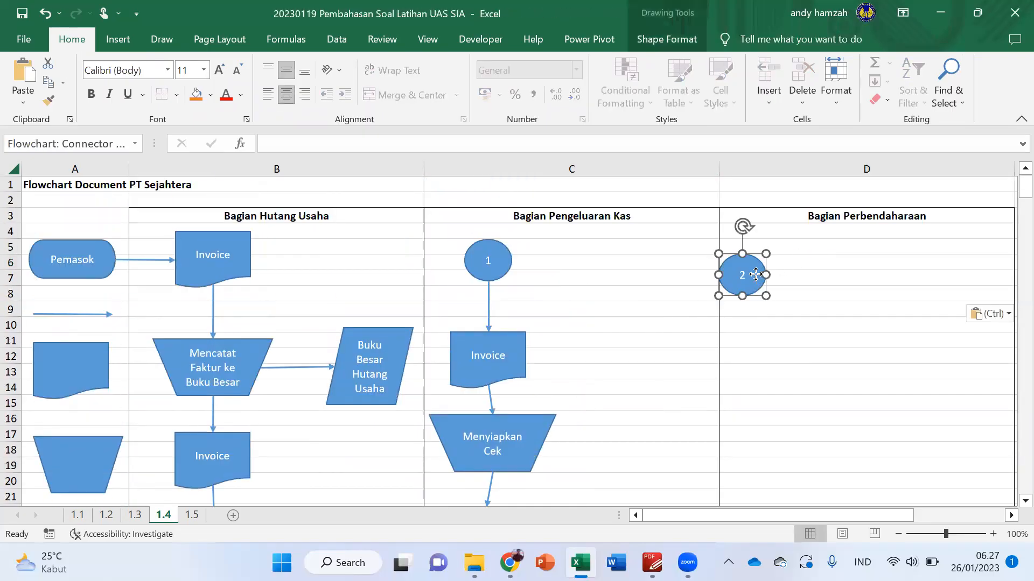
pyautogui.moveTo(758, 273); pyautogui.dragTo(772, 257)
# Copy the overlapping Invoice and Cek shapes with their three bracket lines to below circle 2 in the Bagian Perbendaharaan column
pyautogui.scroll(-3, 598, 398)
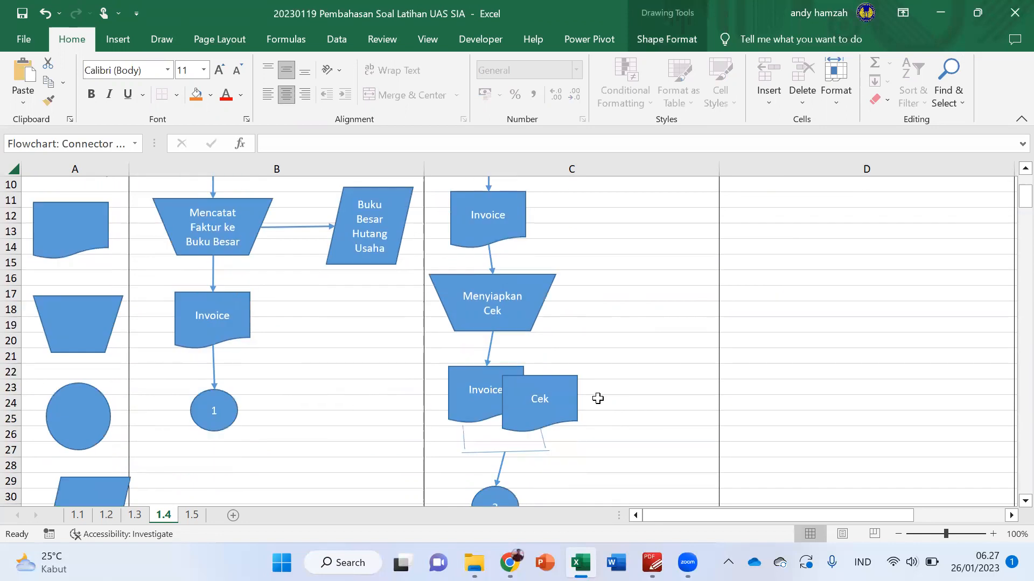
pyautogui.click(494, 392)
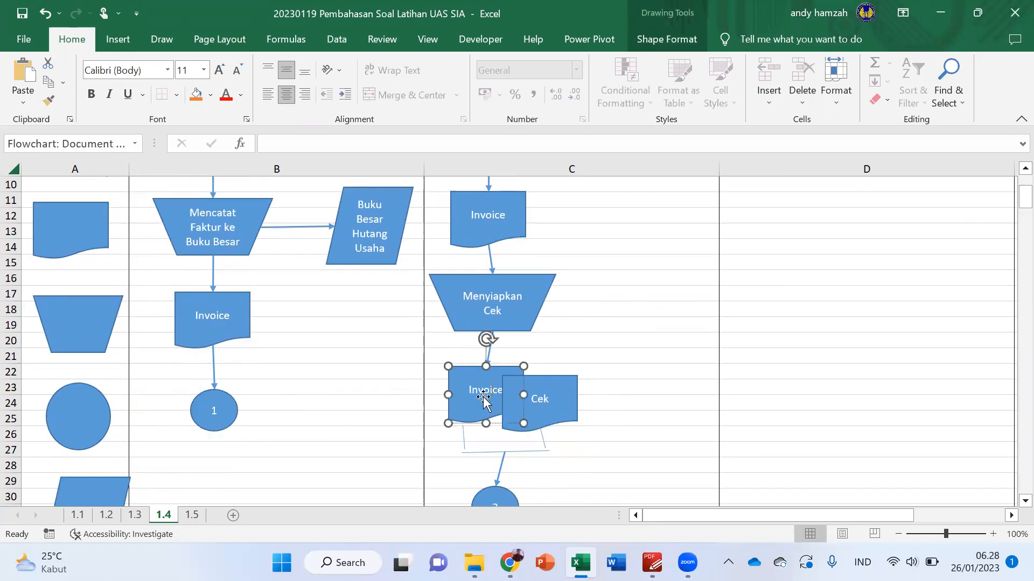
pyautogui.keyDown('shift'); pyautogui.click(543, 380); pyautogui.keyUp('shift')
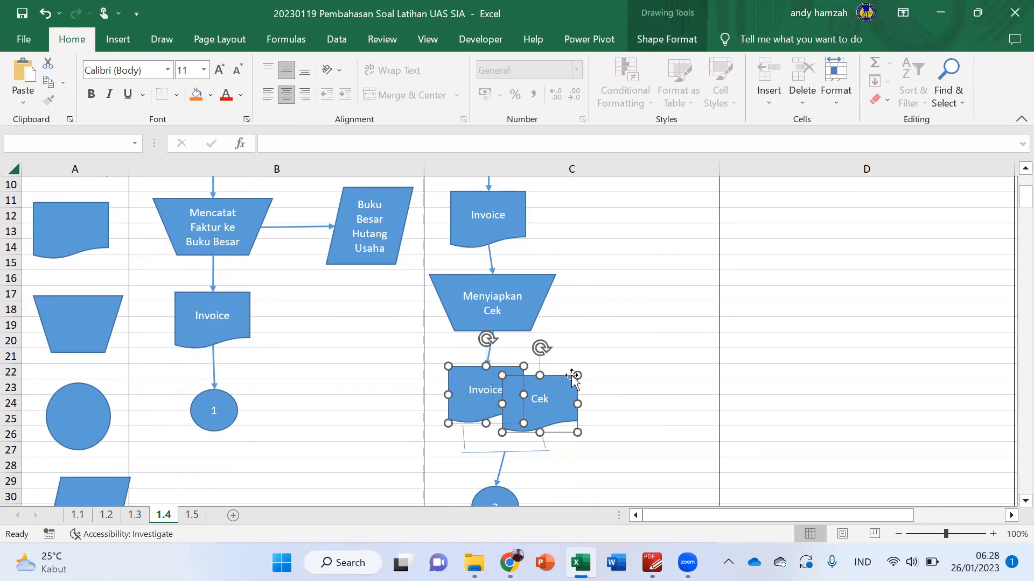
pyautogui.keyDown('shift'); pyautogui.click(464, 448); pyautogui.keyUp('shift')
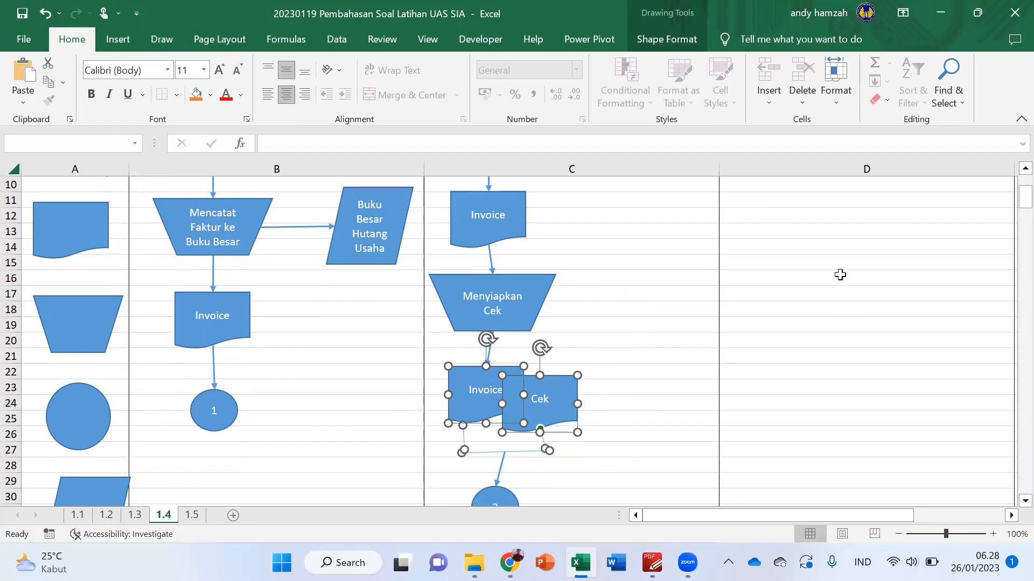
pyautogui.scroll(3, 824, 276)
pyautogui.click(775, 311)
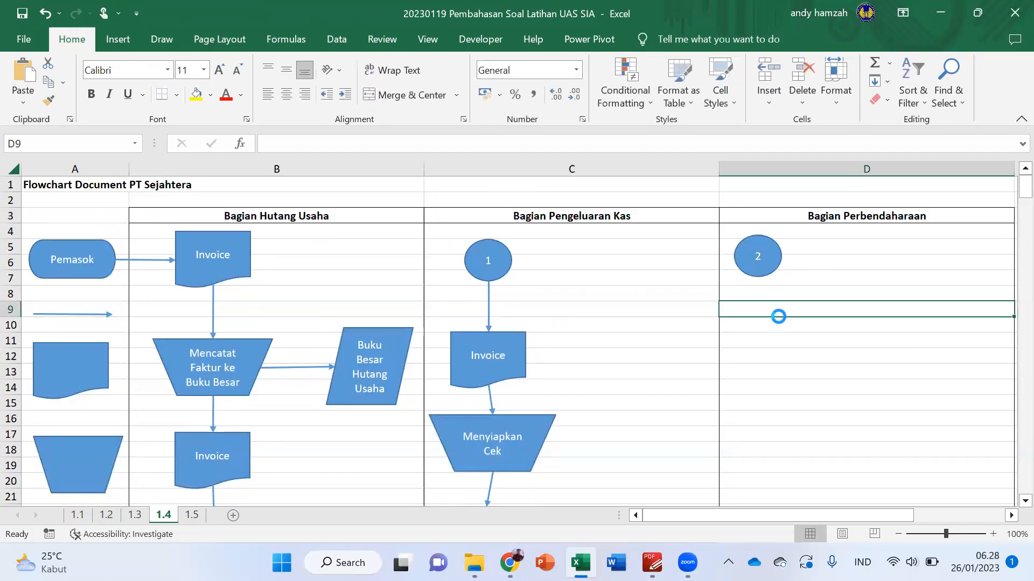
pyautogui.hotkey('ctrl', 'v')
pyautogui.click(785, 419)
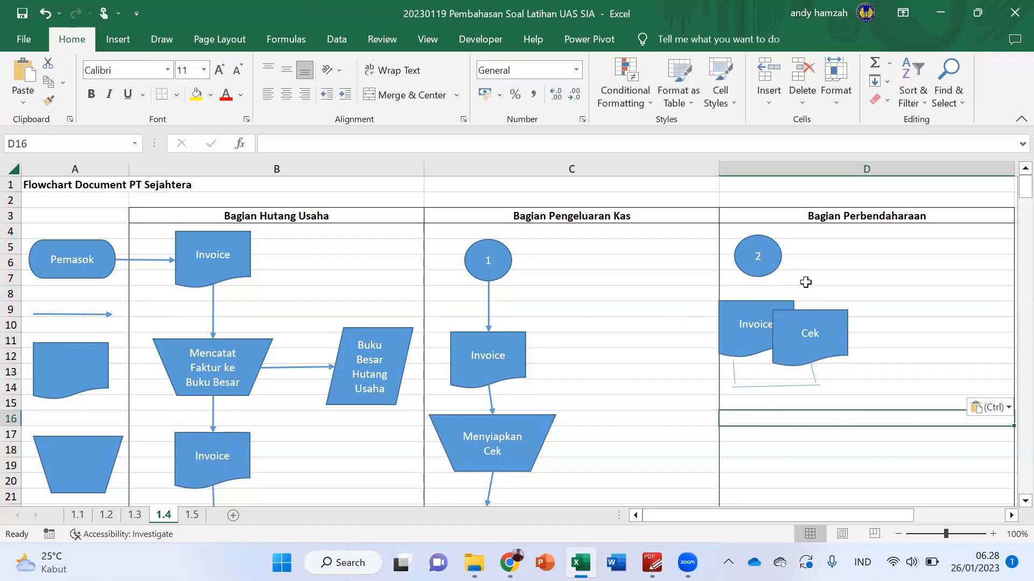
# Copy the arrow under circle 1 and use it to connect circle 2 to the Invoice in the Bagian Perbendaharaan column
pyautogui.click(489, 308)
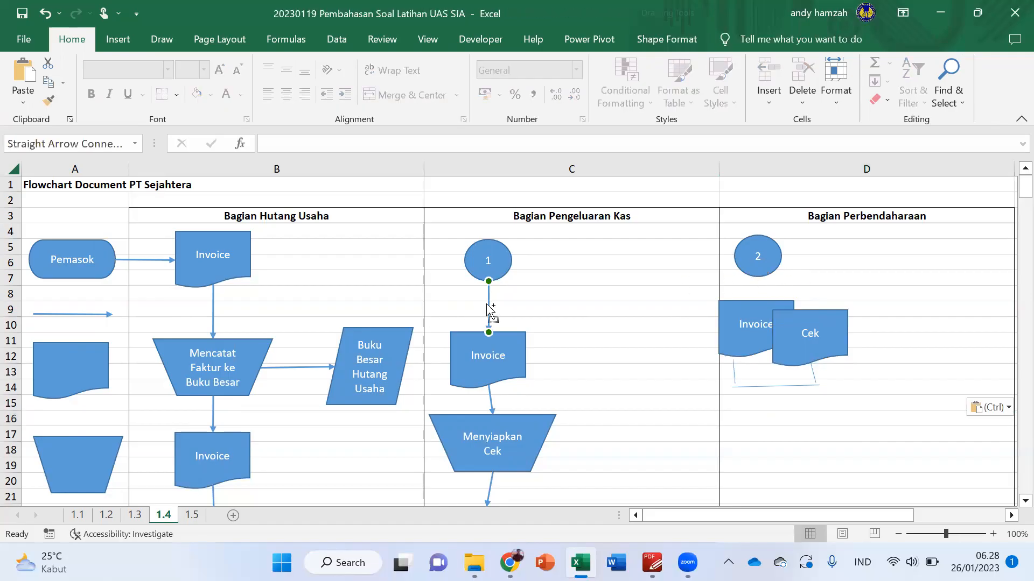
pyautogui.moveTo(489, 308); pyautogui.dragTo(758, 277)
pyautogui.moveTo(759, 330); pyautogui.dragTo(759, 299)
pyautogui.click(840, 264)
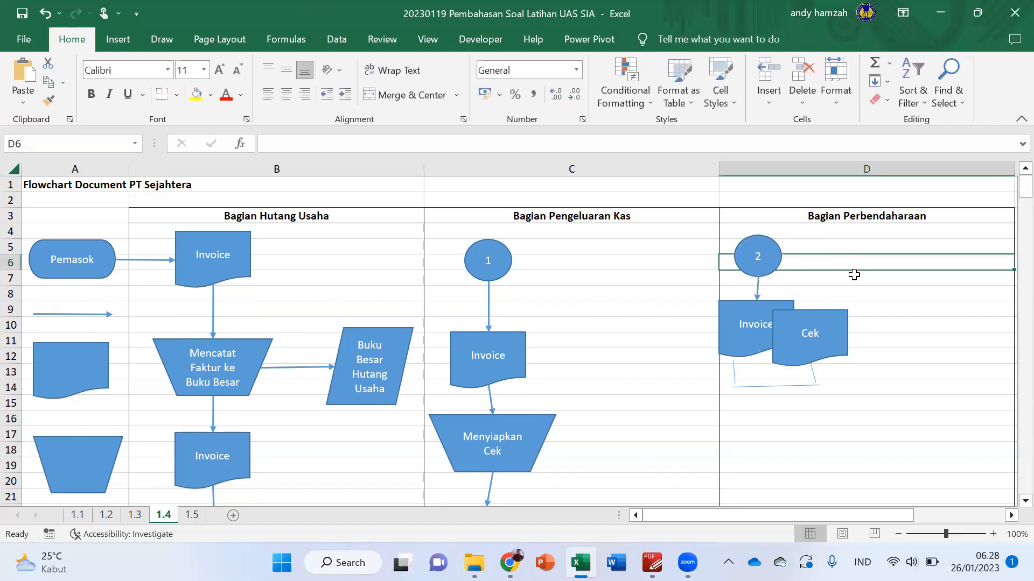
# Copy the Menyiapkan Cek trapezoid with its incoming arrow to below the Invoice and Cek bracket in the Bagian Perbendaharaan column
pyautogui.scroll(-2, 843, 369)
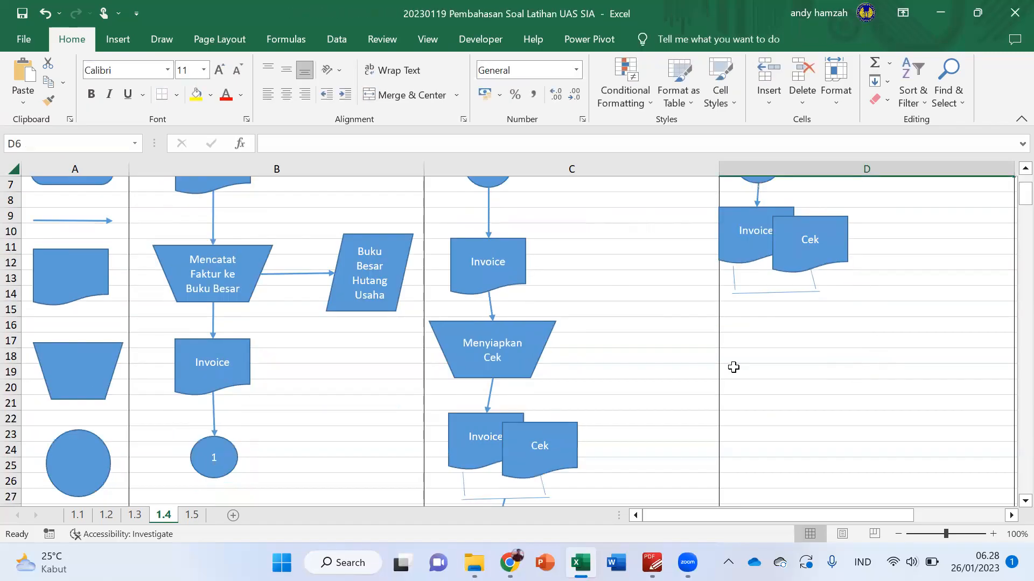
pyautogui.click(489, 307)
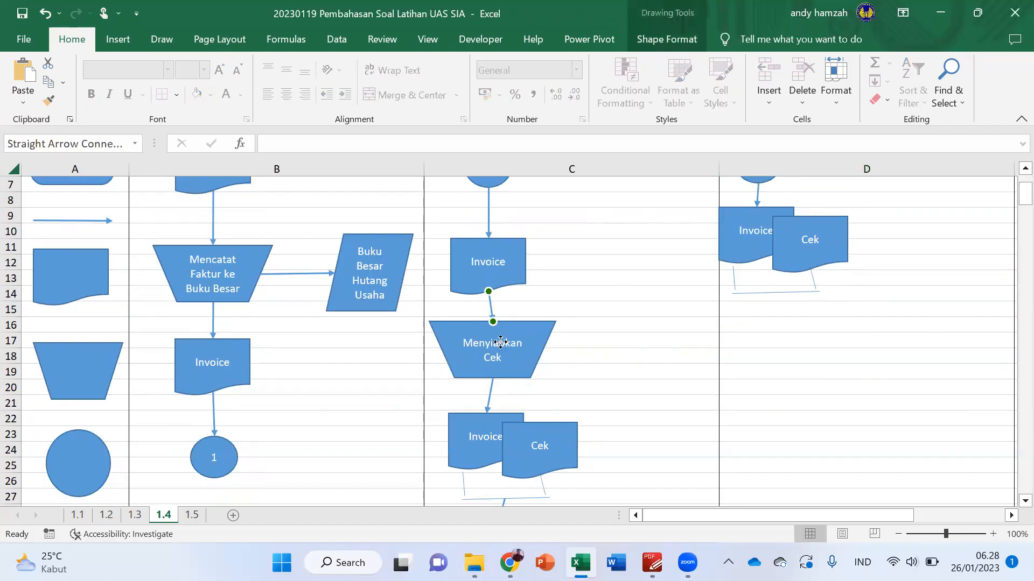
pyautogui.click(500, 343)
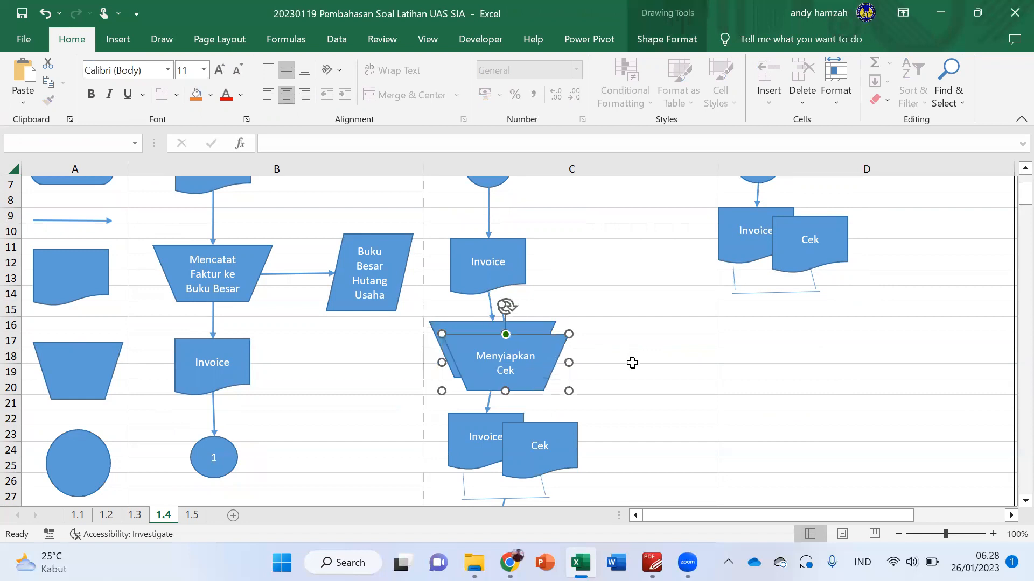
pyautogui.moveTo(549, 357); pyautogui.dragTo(834, 357)
pyautogui.click(853, 372)
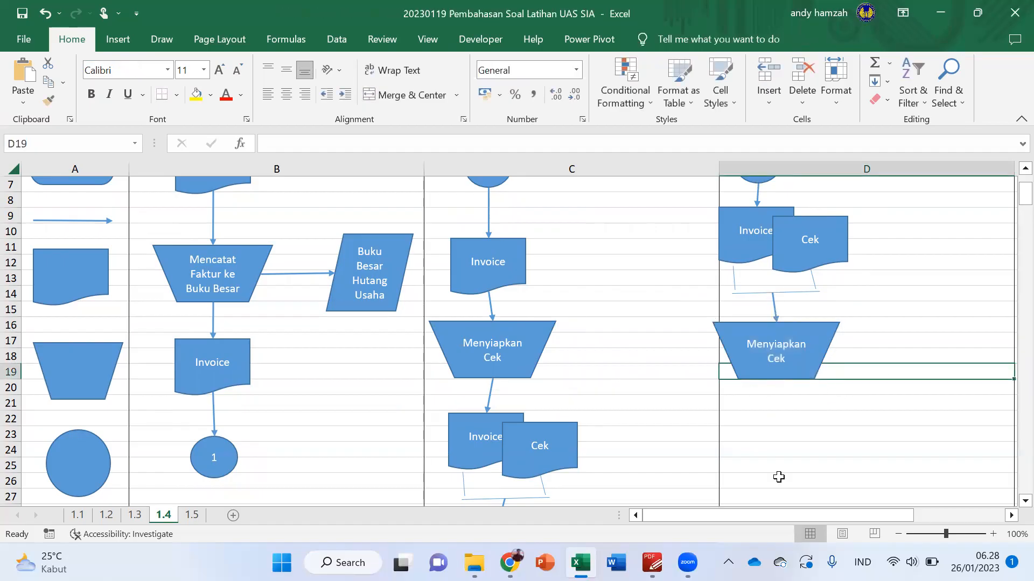
# Relabel the copied trapezoid in the Bagian Perbendaharaan column as "Mengapprove dan tanda tangan cek"
pyautogui.moveTo(652, 563)
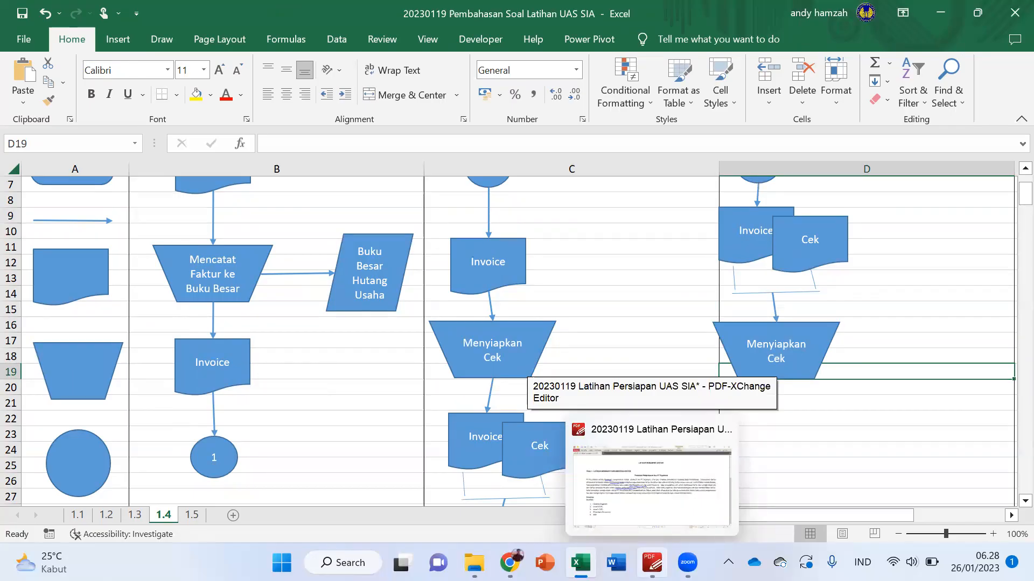
pyautogui.click(767, 362)
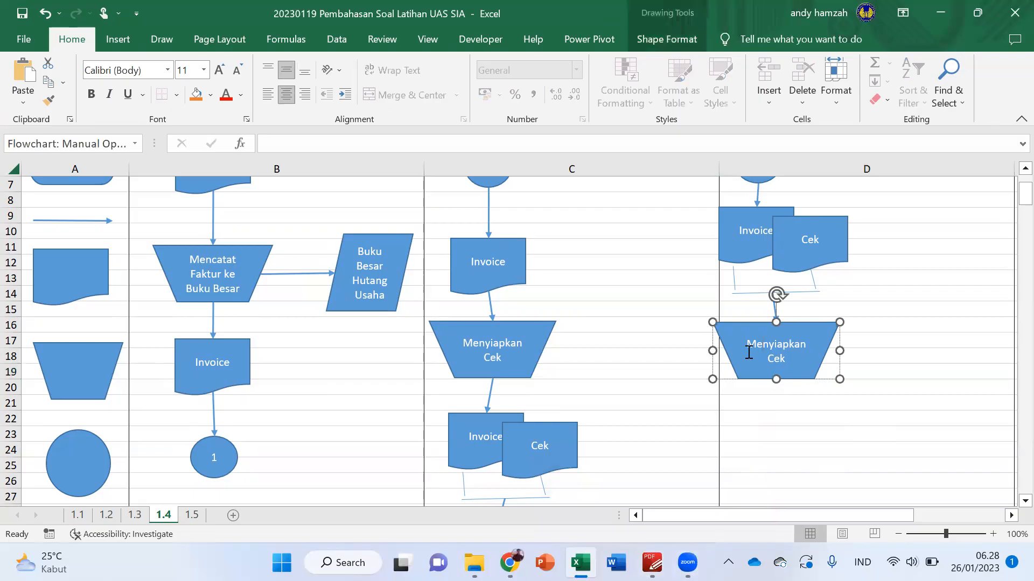
pyautogui.moveTo(803, 367)
pyautogui.mouseDown()
pyautogui.moveTo(766, 360)
pyautogui.moveTo(795, 350)
pyautogui.moveTo(791, 358)
pyautogui.mouseUp()
pyautogui.write('Mengapp')
pyautogui.press('BackSpace')
pyautogui.write('po')
pyautogui.press('BackSpace')
pyautogui.write('r')
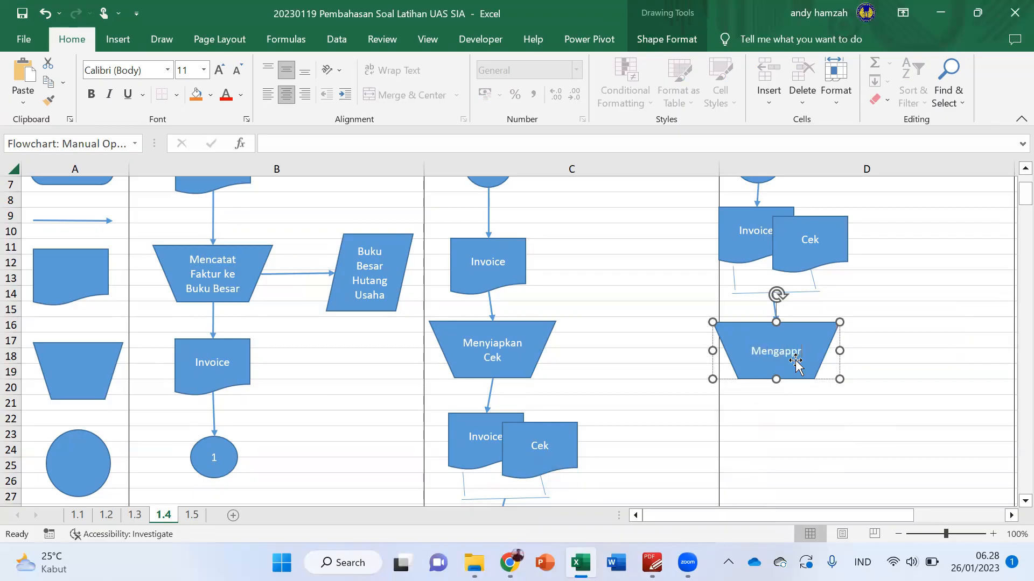
pyautogui.write('ove dan tanga ta')
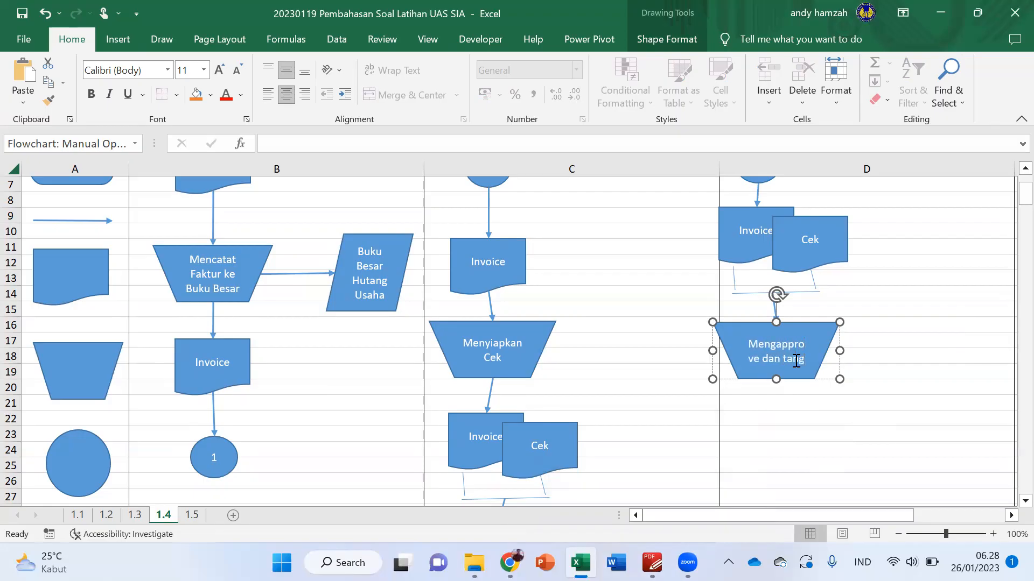
pyautogui.press('BackSpace')
pyautogui.press('BackSpace')
pyautogui.press('BackSpace')
pyautogui.press('BackSpace')
pyautogui.press('BackSpace')
pyautogui.press('BackSpace')
pyautogui.write('nda tanga')
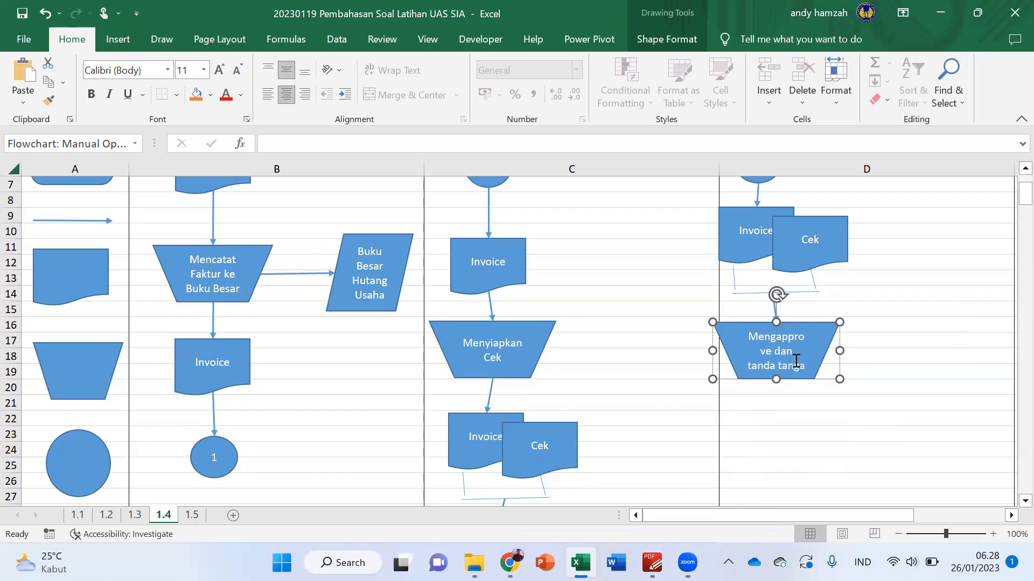
pyautogui.write('n cek')
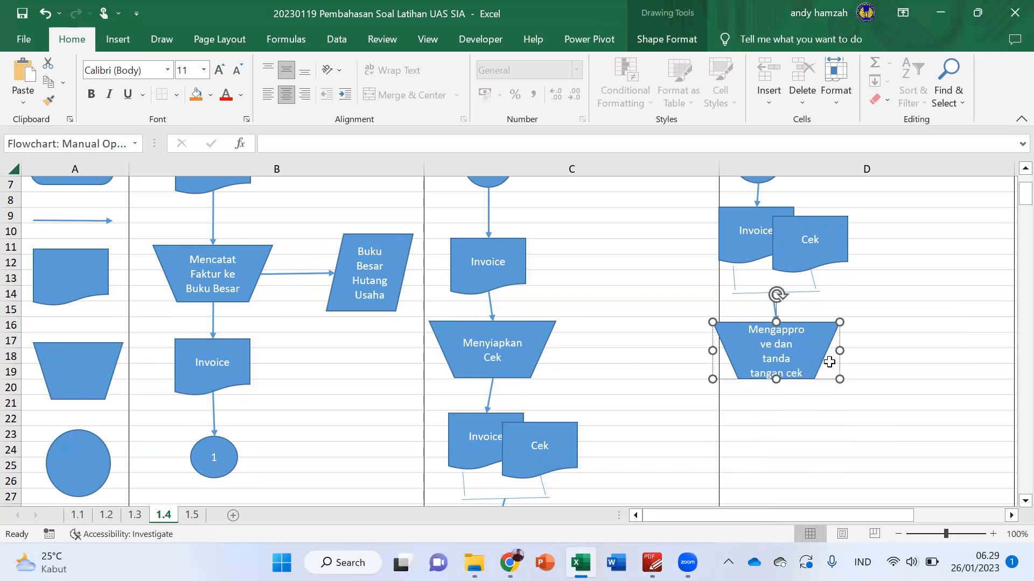
pyautogui.click(891, 345)
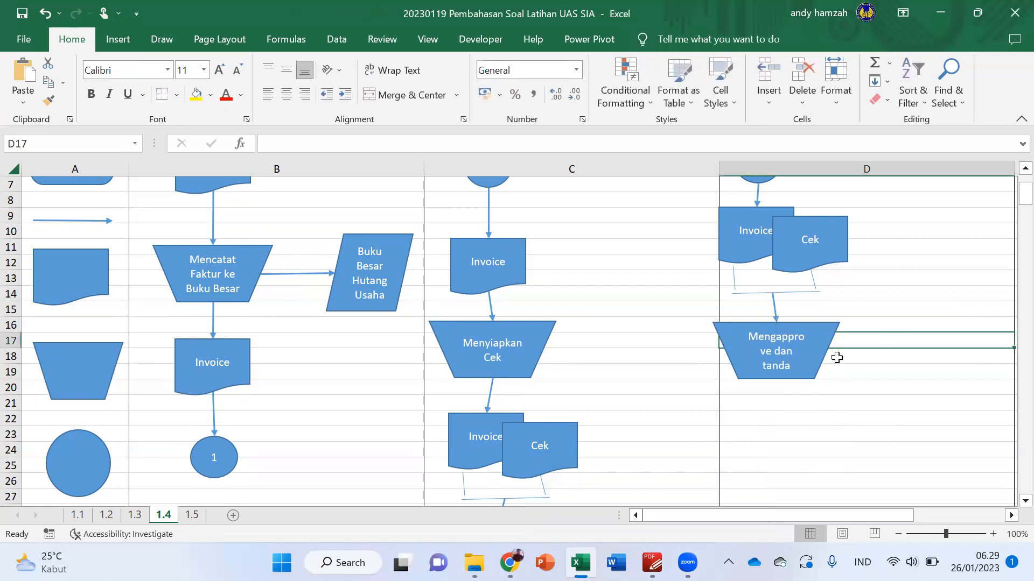
# Reduce the font size of the "Mengapprove dan tanda tangan cek" label to 10.5 so its text fits the trapezoid
pyautogui.click(796, 345)
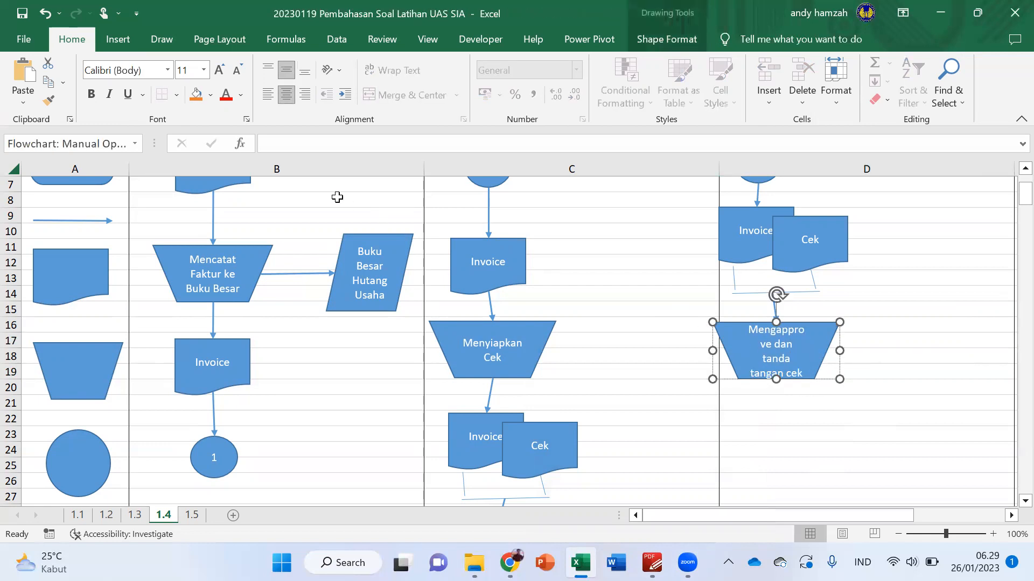
pyautogui.click(238, 72)
pyautogui.click(237, 71)
pyautogui.hotkey('ctrl', 'z')
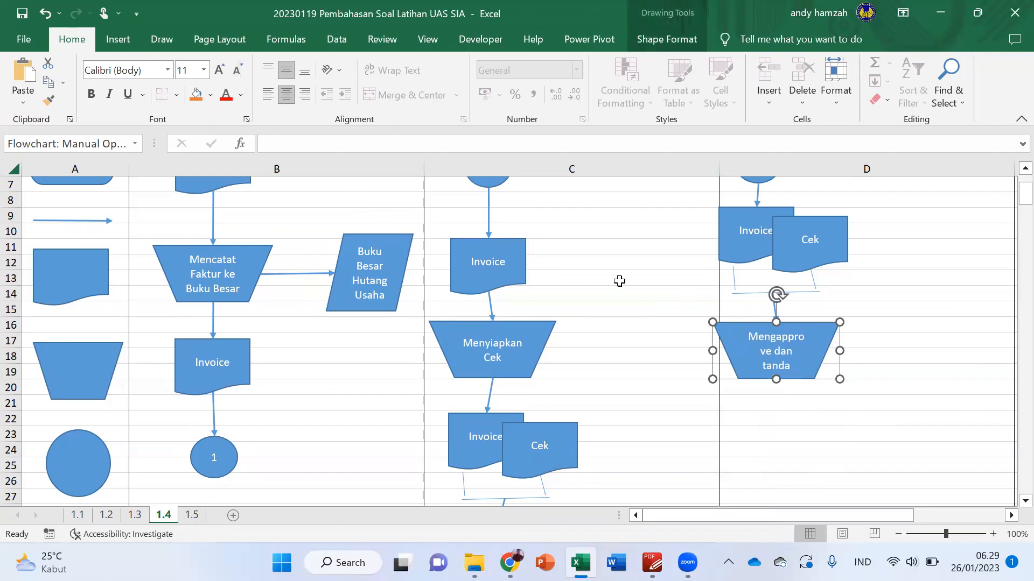
pyautogui.click(238, 72)
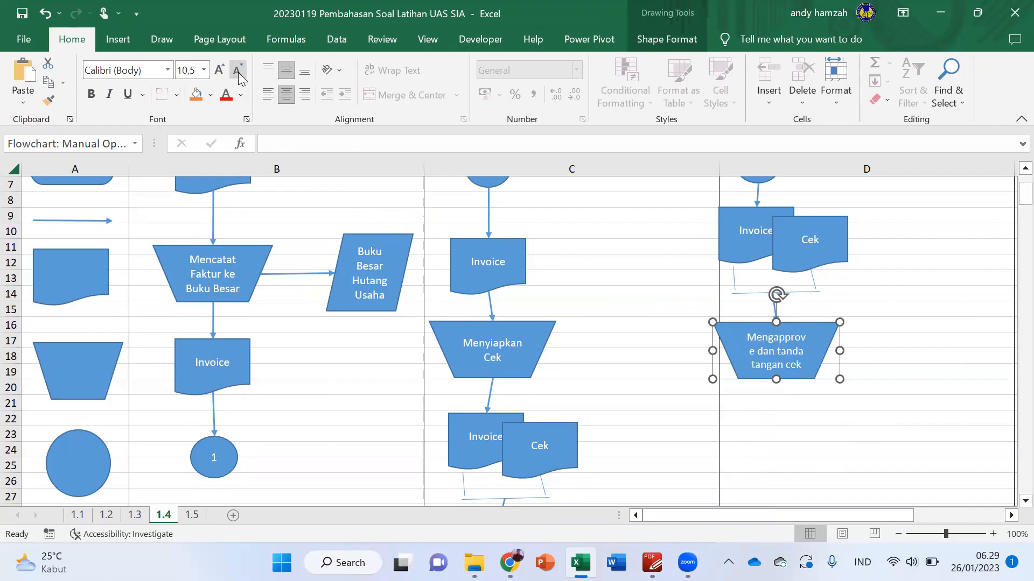
pyautogui.click(875, 345)
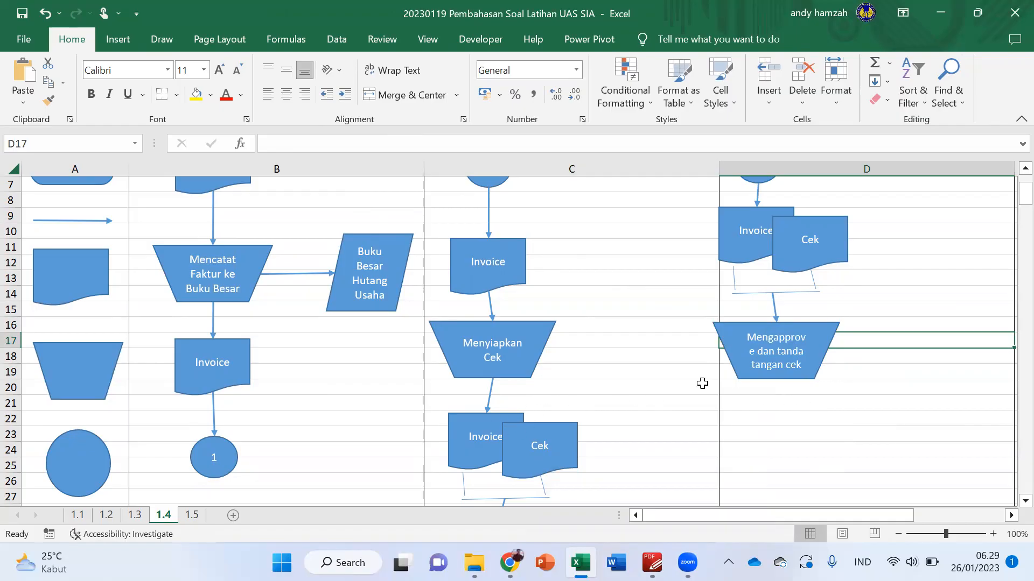
# Copy the arrow entering the Mengapprove trapezoid and place the copy pointing down from the trapezoid's base
pyautogui.click(775, 312)
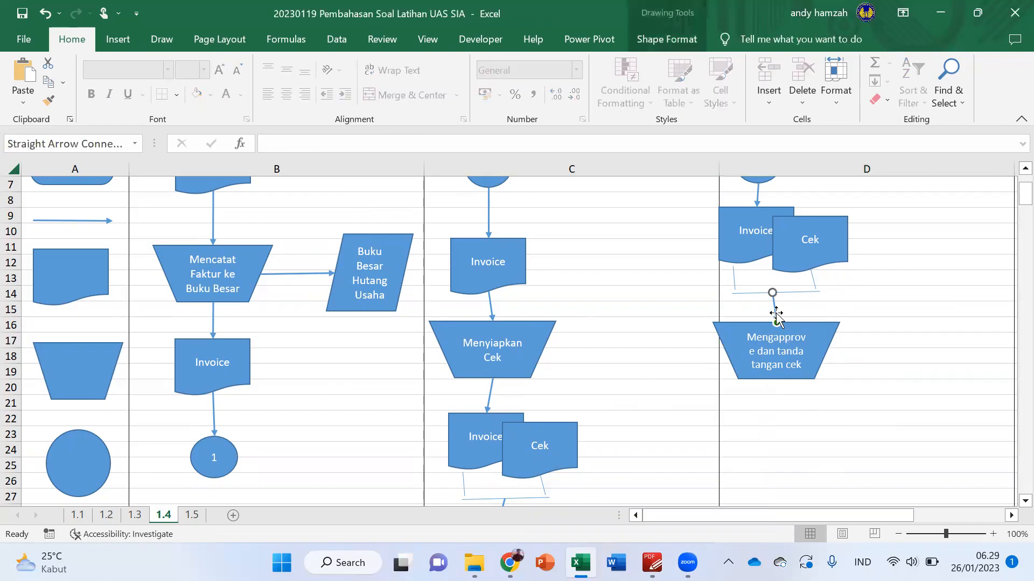
pyautogui.hotkey('ctrl', 'c')
pyautogui.hotkey('ctrl', 'v')
pyautogui.moveTo(786, 323); pyautogui.dragTo(780, 413)
pyautogui.click(837, 402)
# Copy the Invoice and Cek documents in the Bagian Perbendaharaan column to below the arrow leaving the Mengapprove trapezoid
pyautogui.click(753, 260)
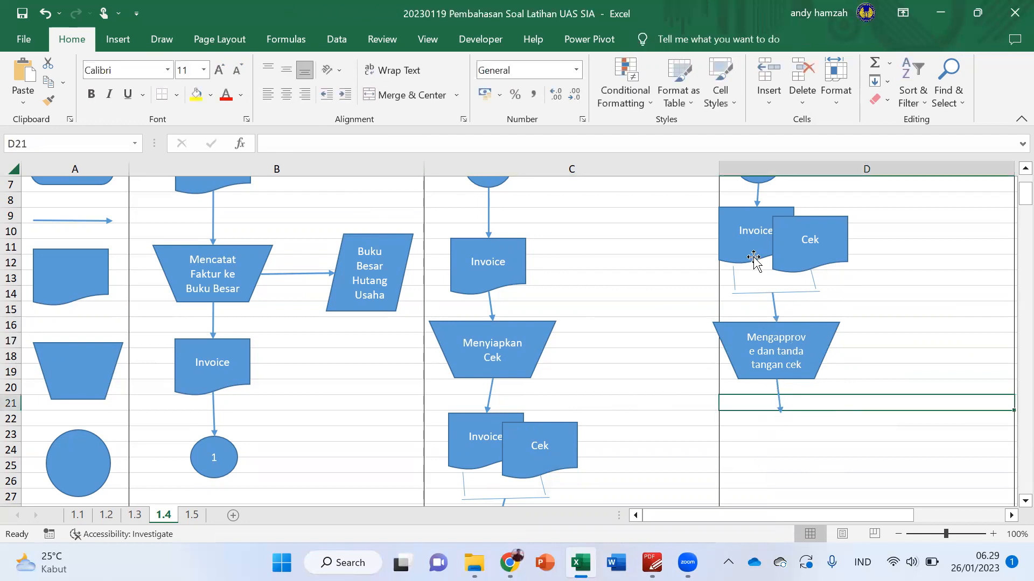
pyautogui.keyDown('shift'); pyautogui.click(824, 253); pyautogui.keyUp('shift')
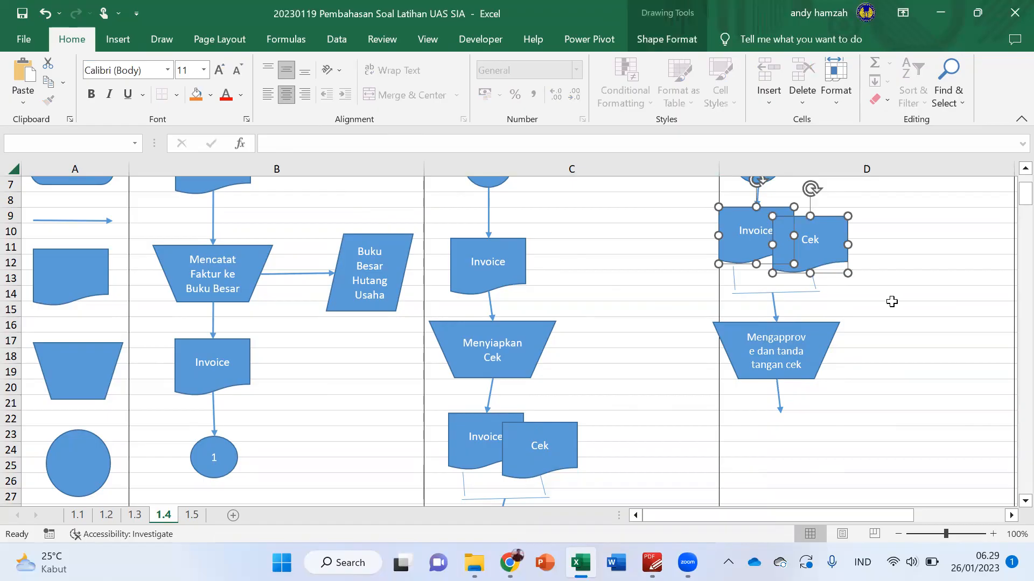
pyautogui.hotkey('ctrl', 'd')
pyautogui.moveTo(856, 291); pyautogui.dragTo(848, 474)
pyautogui.press('Up')
pyautogui.press('Up')
pyautogui.press('Up')
pyautogui.press('Right')
pyautogui.press('Right')
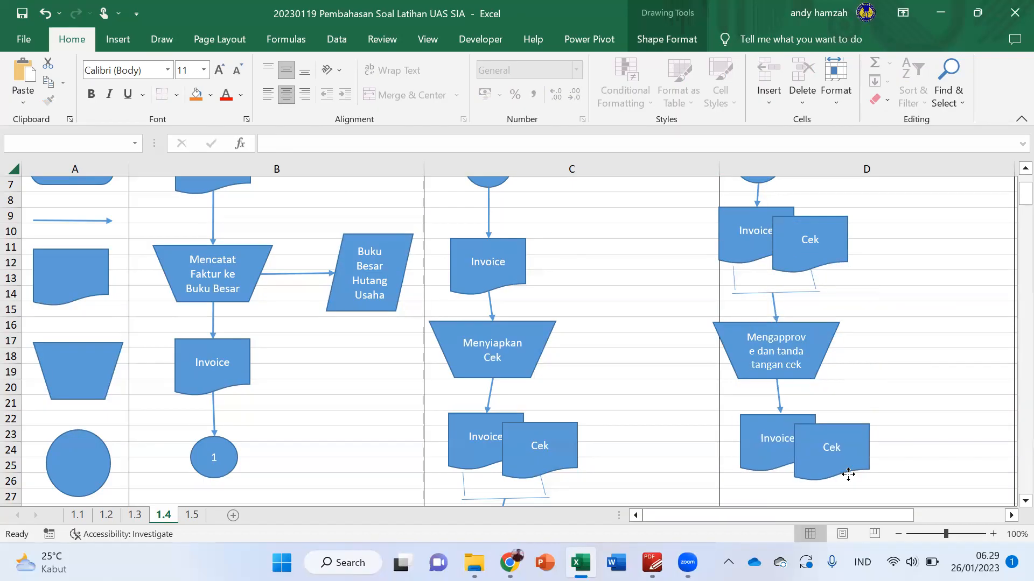
pyautogui.click(904, 402)
# Relabel the copied documents below the Mengapprove trapezoid as "Canceled Invoice" and "Signed Cek"
pyautogui.click(773, 437)
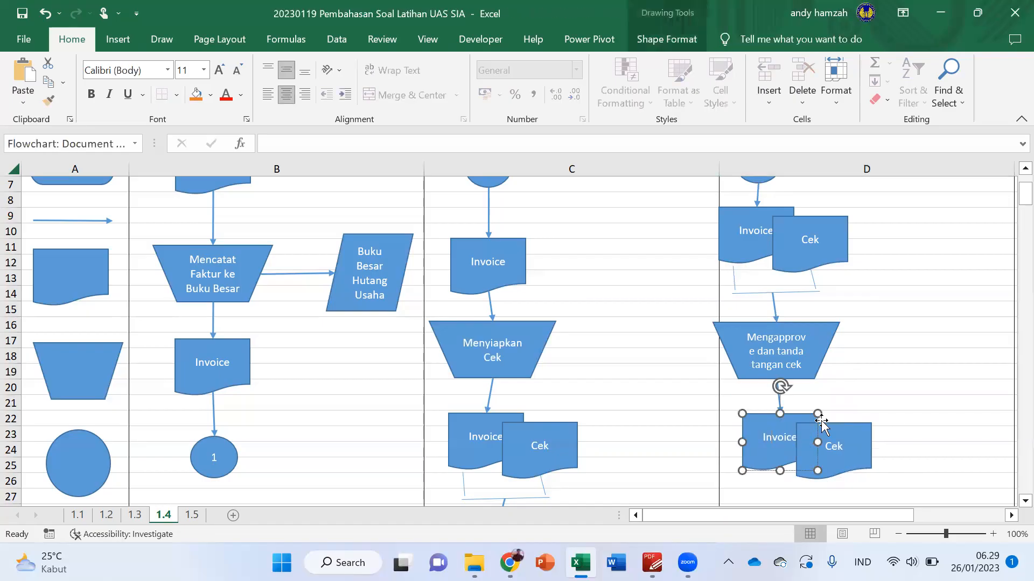
pyautogui.write('Cancele')
pyautogui.click(898, 429)
pyautogui.click(843, 446)
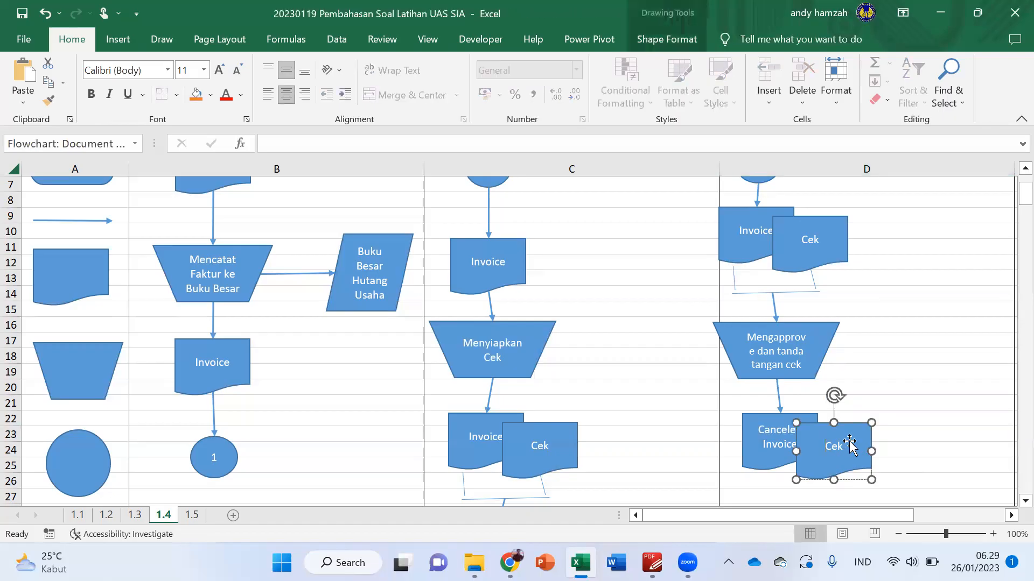
pyautogui.write('Signed')
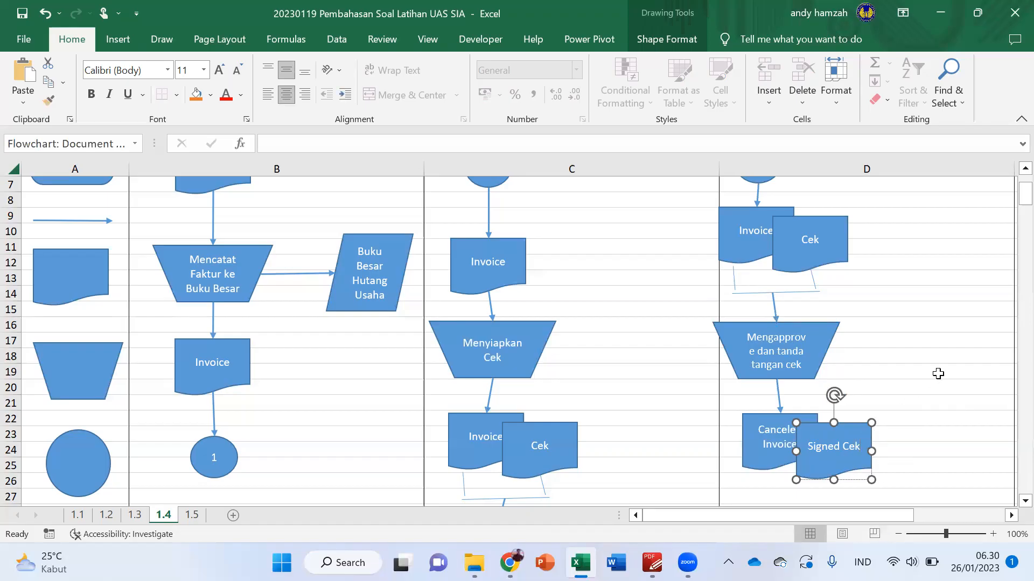
# Copy the arrow above connector 2 in the Bagian Pengeluaran Kas column and attach it to the Signed Cek document's side, pointing horizontally outward
pyautogui.scroll(-3, 938, 374)
pyautogui.click(890, 381)
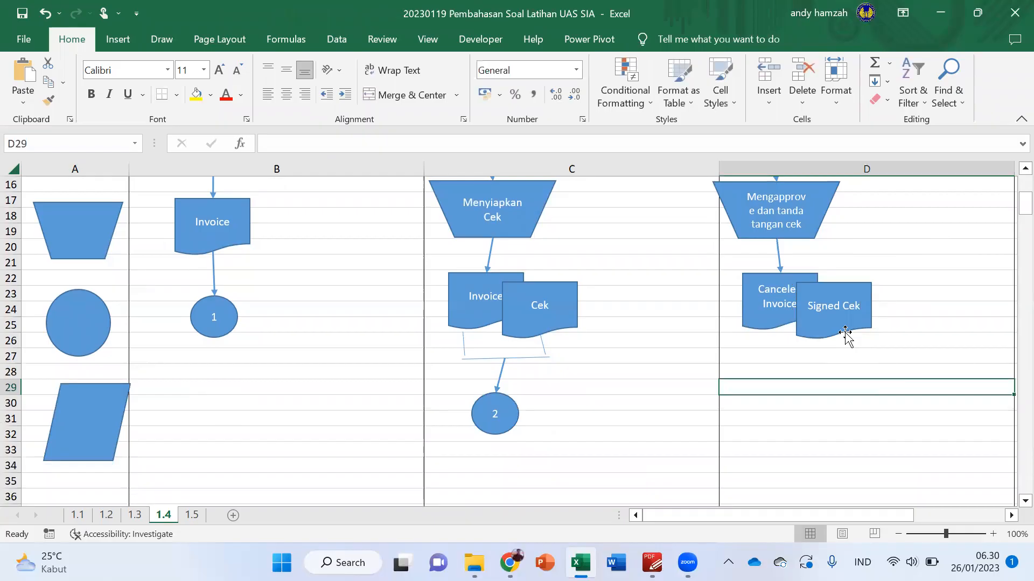
pyautogui.click(503, 372)
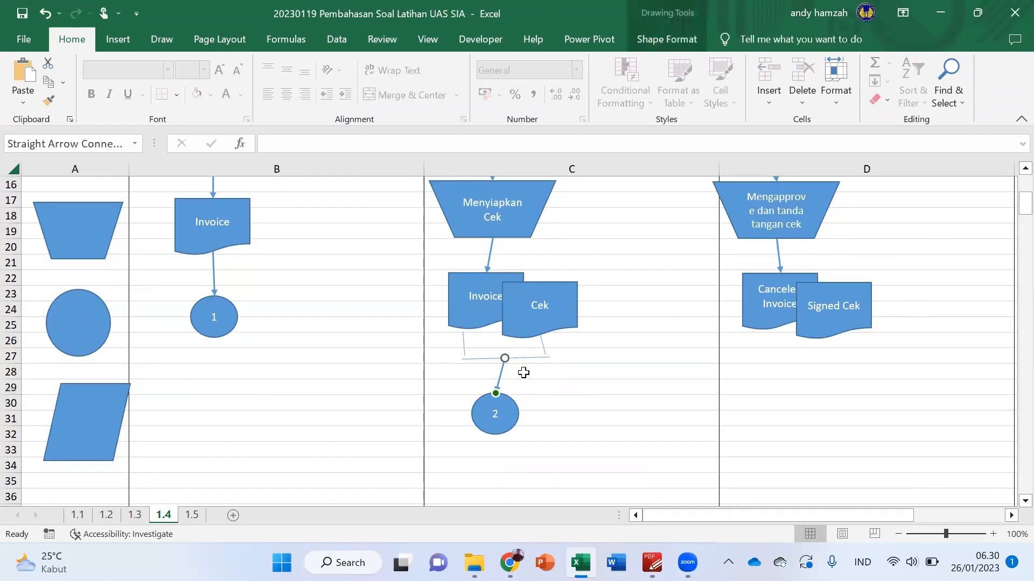
pyautogui.moveTo(521, 371); pyautogui.dragTo(827, 385)
pyautogui.scroll(3, 922, 322)
pyautogui.scroll(-3, 915, 323)
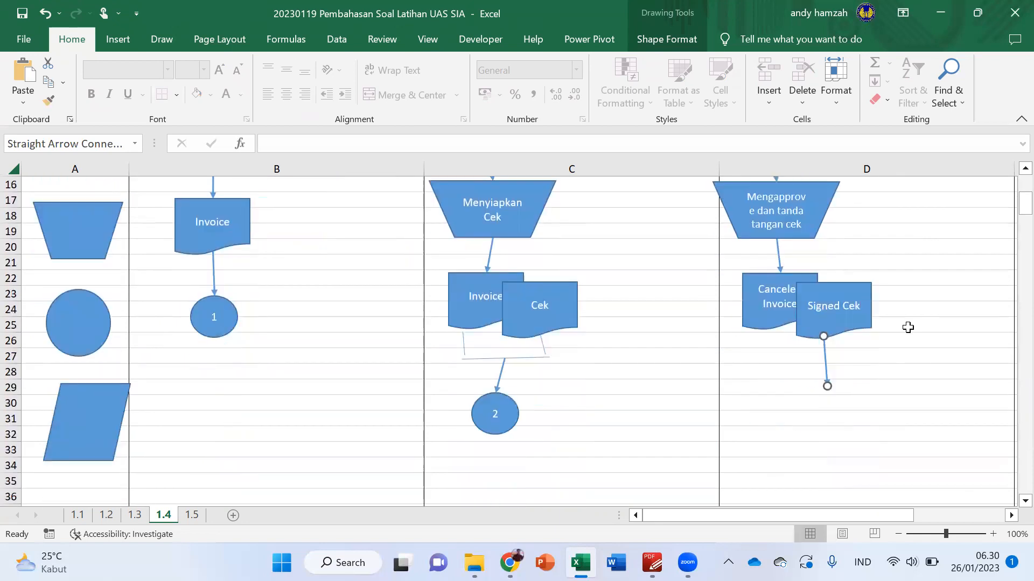
pyautogui.moveTo(823, 357); pyautogui.dragTo(872, 311)
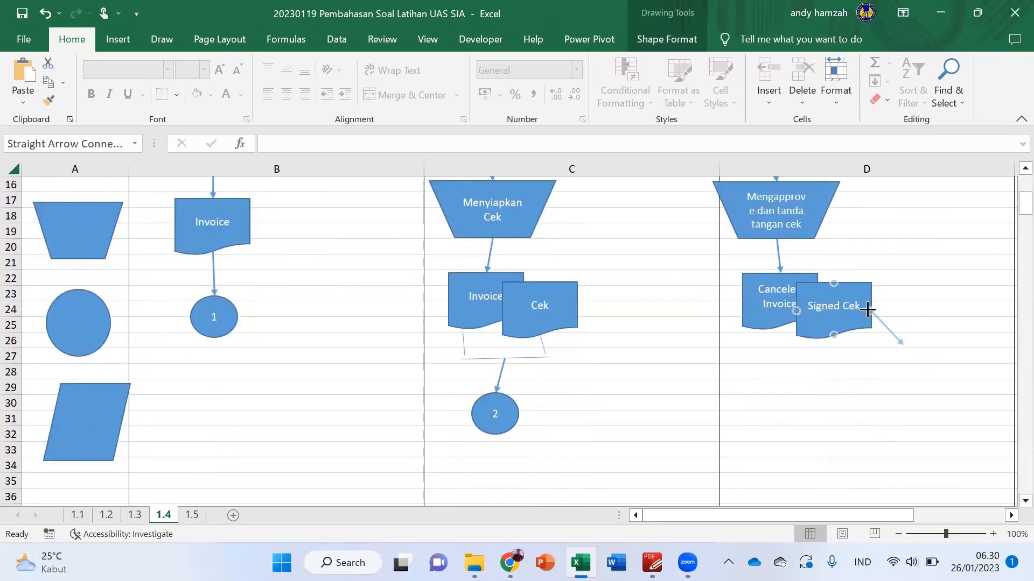
pyautogui.moveTo(904, 342); pyautogui.dragTo(911, 312)
# Copy the Pemasok terminator from column A and place it at the head of the arrow leaving Signed Cek
pyautogui.scroll(5, 390, 337)
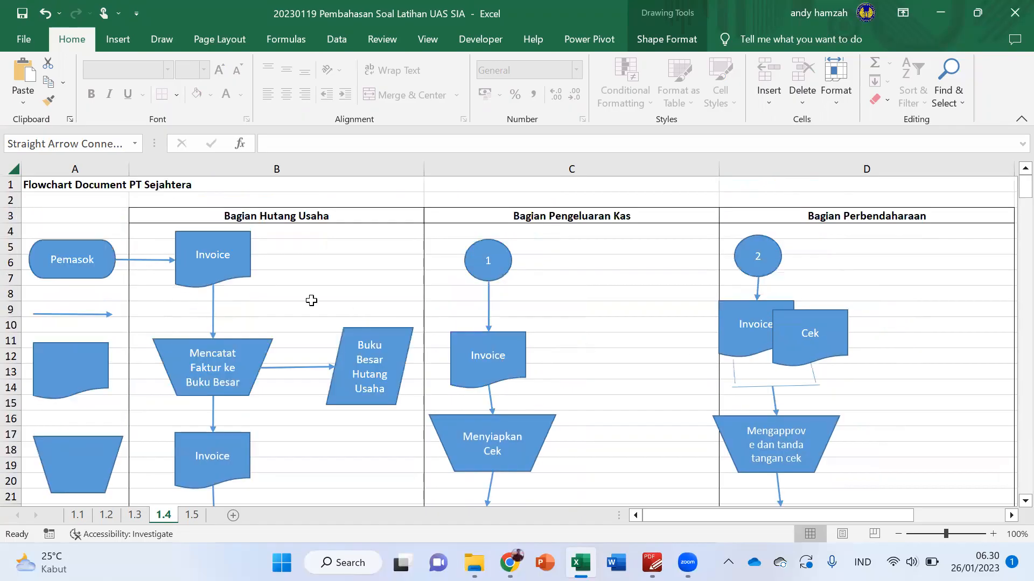
pyautogui.click(91, 269)
pyautogui.hotkey('ctrl', 'c')
pyautogui.hotkey('ctrl', 'v')
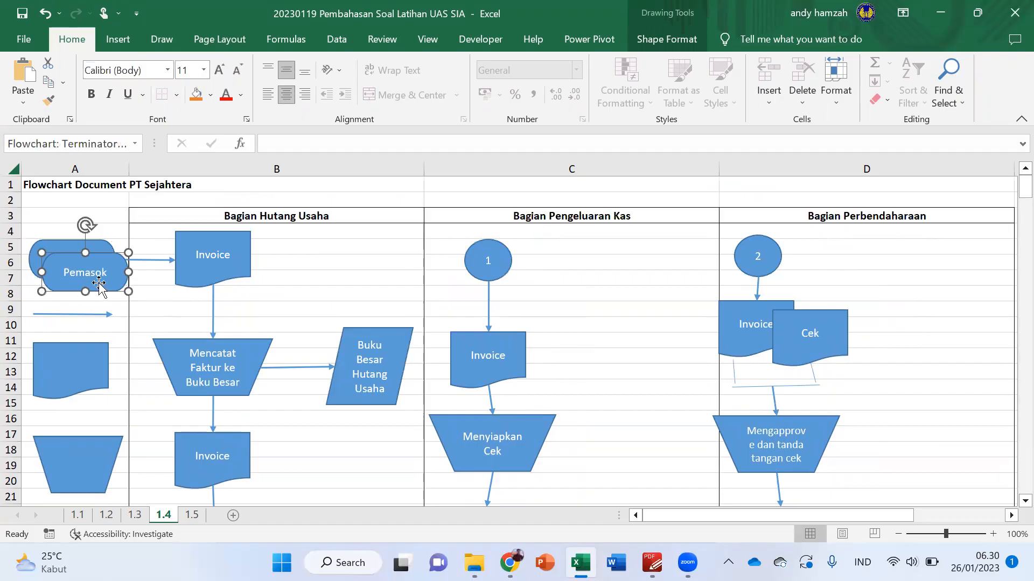
pyautogui.moveTo(97, 287); pyautogui.dragTo(446, 329)
pyautogui.moveTo(961, 466); pyautogui.dragTo(962, 467)
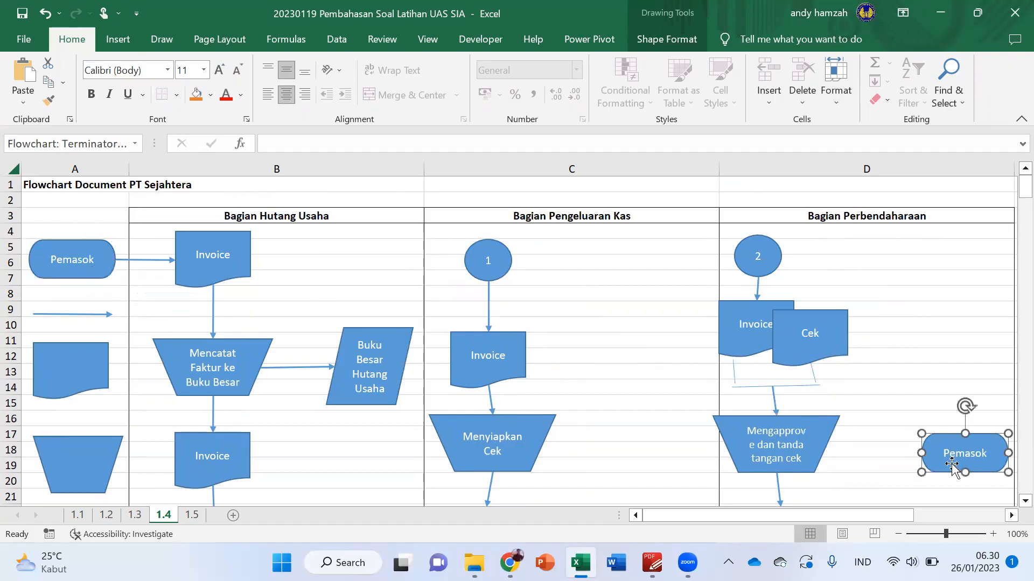
pyautogui.scroll(-4, 596, 333)
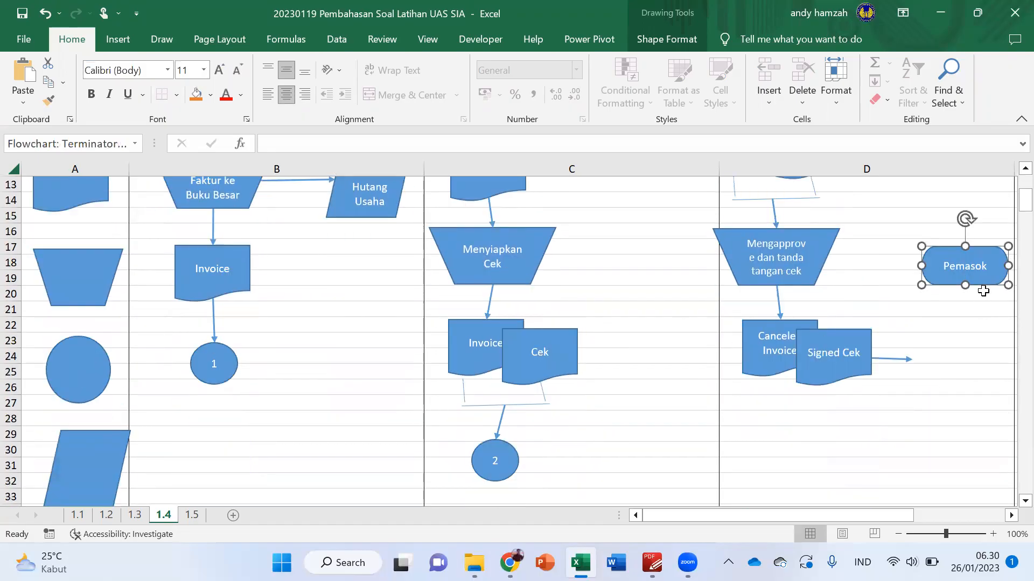
pyautogui.moveTo(983, 291); pyautogui.dragTo(980, 382)
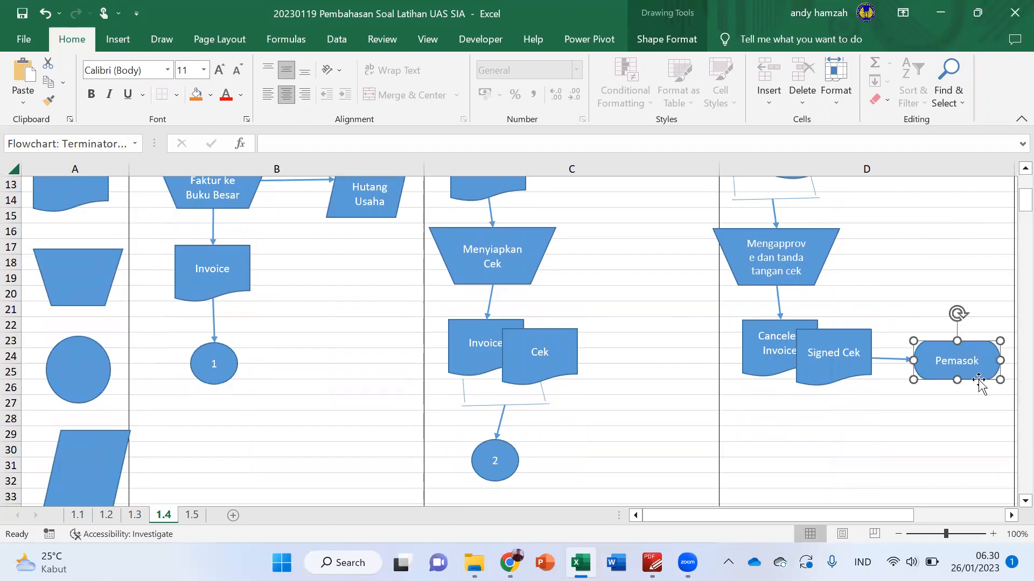
pyautogui.click(905, 359)
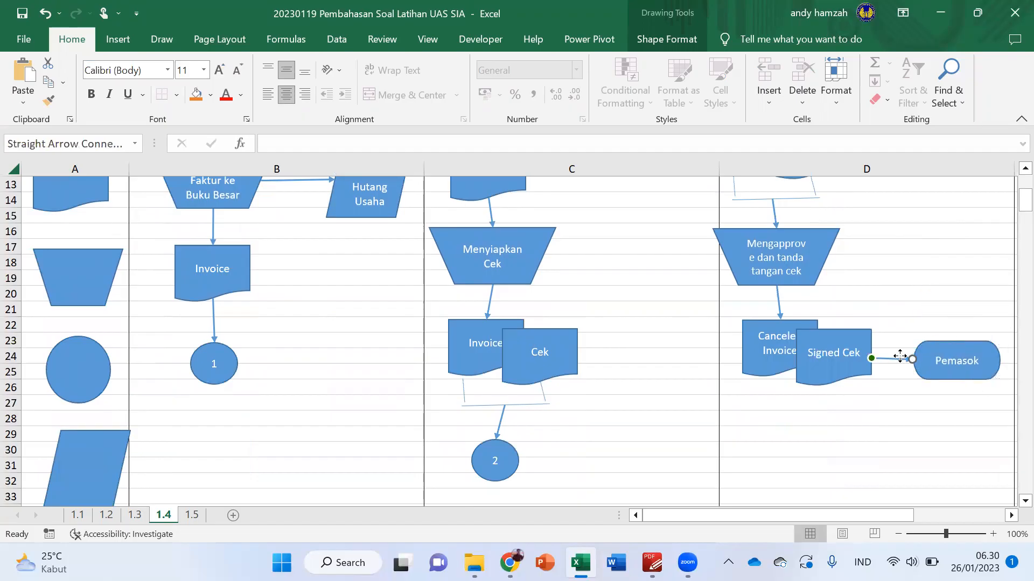
pyautogui.click(923, 309)
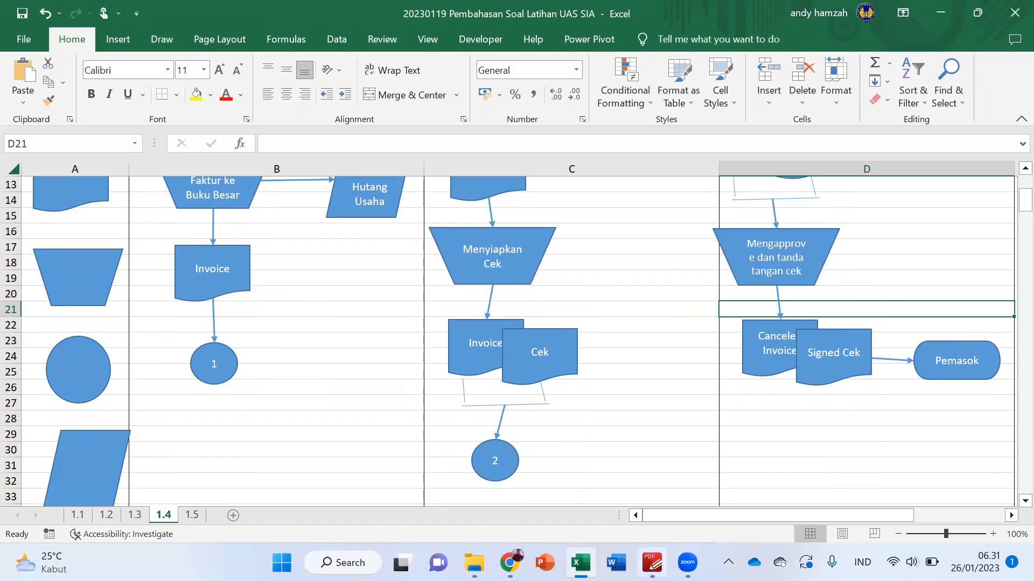
# Copy the arrow above connector 2 in the Bagian Pengeluaran Kas column and place it pointing down from the Canceled Invoice document
pyautogui.moveTo(687, 563)
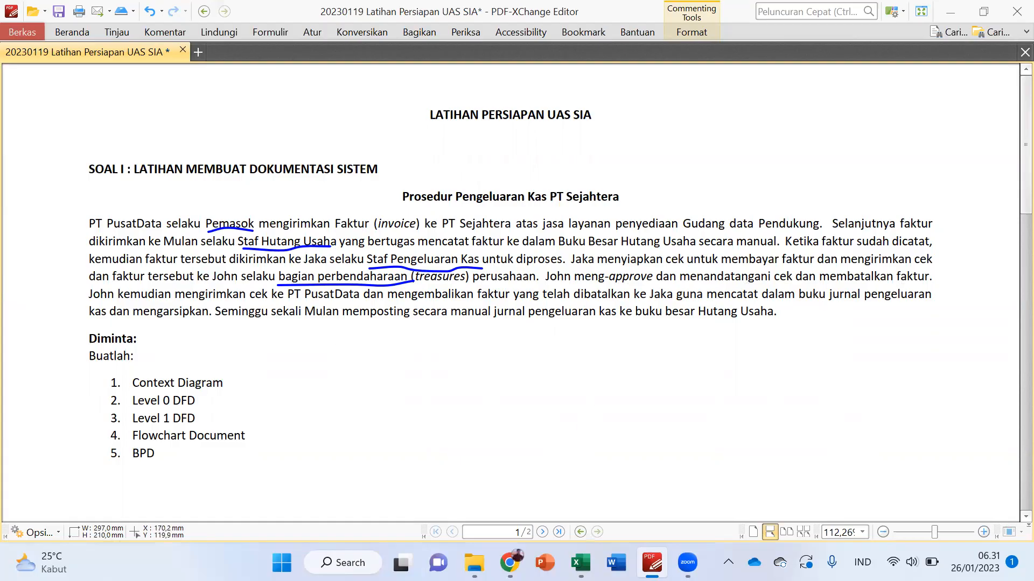
pyautogui.click(580, 563)
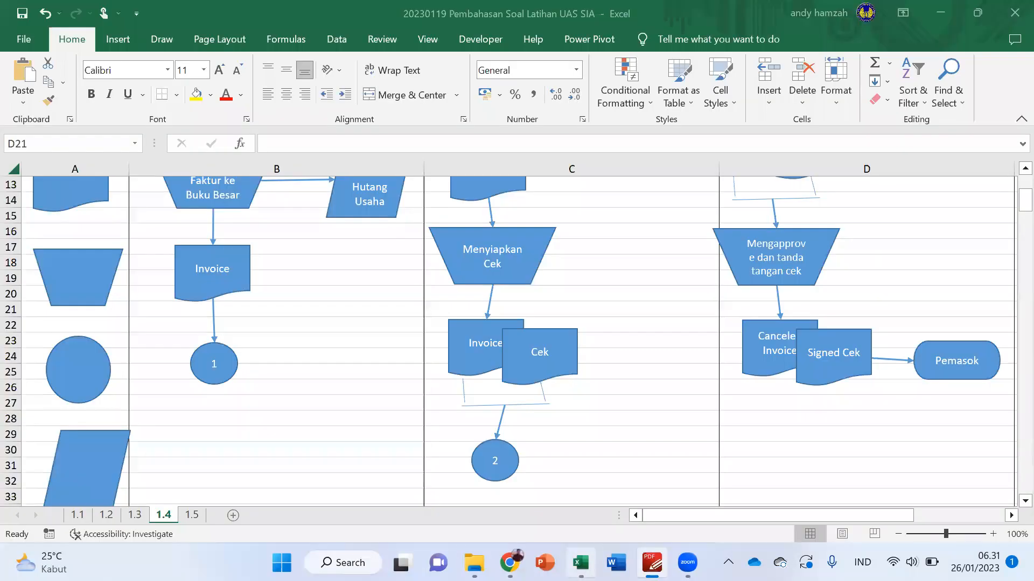
pyautogui.click(754, 350)
pyautogui.click(498, 430)
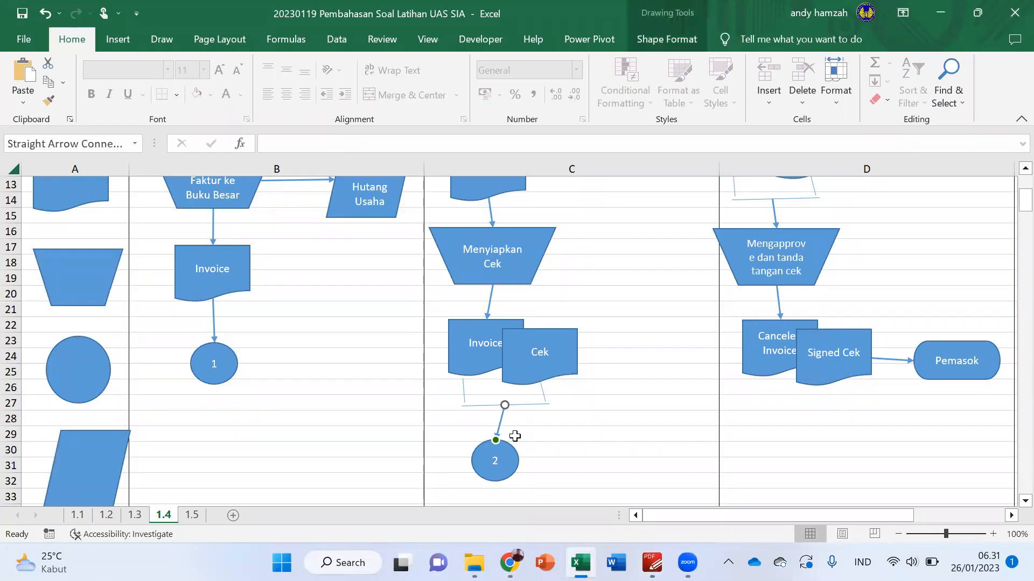
pyautogui.hotkey('ctrl', 'c')
pyautogui.hotkey('ctrl', 'v')
pyautogui.moveTo(515, 426); pyautogui.dragTo(780, 373)
pyautogui.moveTo(763, 410); pyautogui.dragTo(773, 411)
# Copy the connector 2 circle from the Bagian Pengeluaran Kas column to the end of the arrow below Canceled Invoice
pyautogui.click(493, 462)
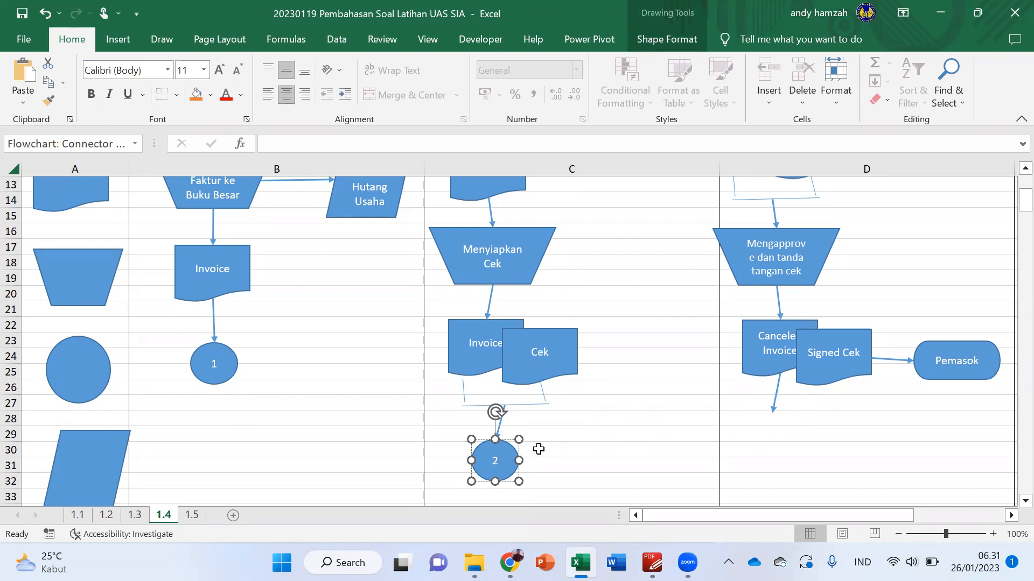
pyautogui.press('Tab')
pyautogui.scroll(-2, 607, 441)
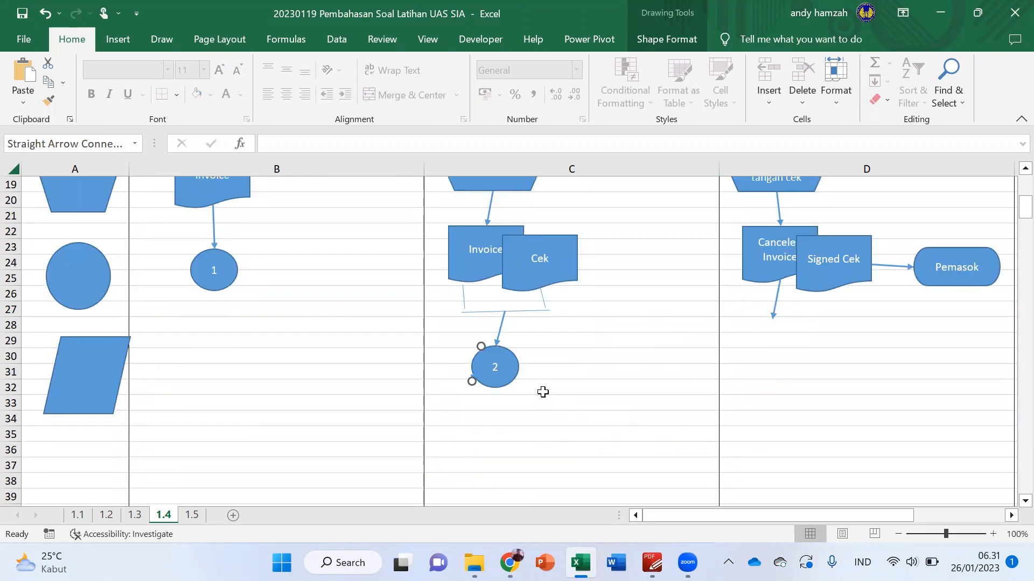
pyautogui.click(513, 375)
pyautogui.hotkey('ctrl', 'd')
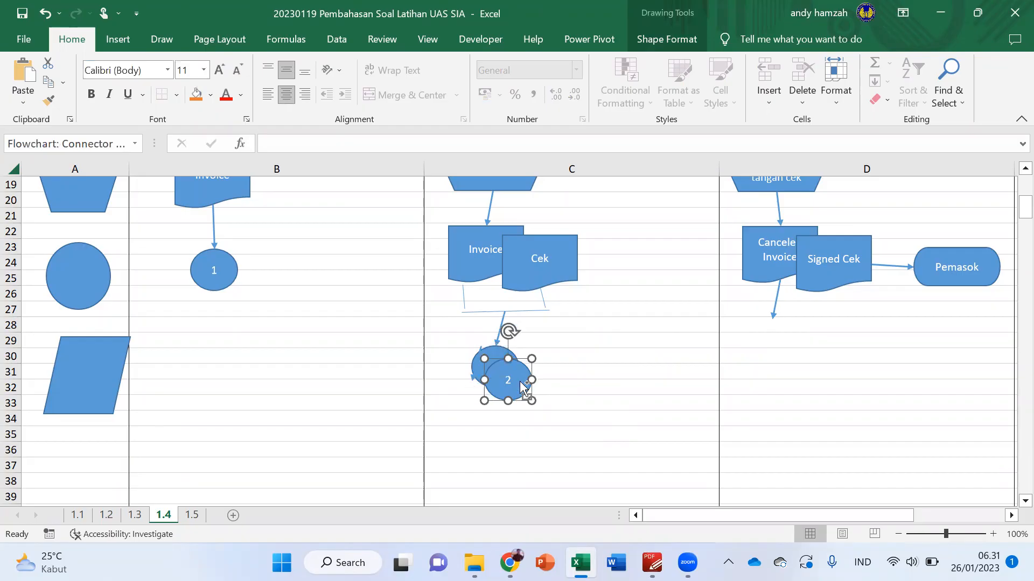
pyautogui.moveTo(523, 382); pyautogui.dragTo(786, 340)
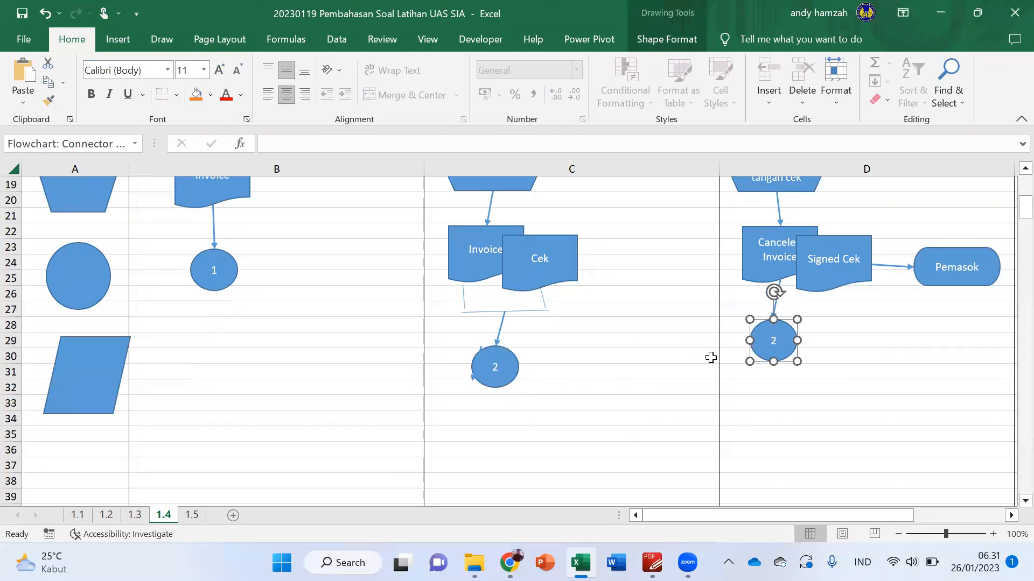
pyautogui.click(512, 377)
pyautogui.press('Delete')
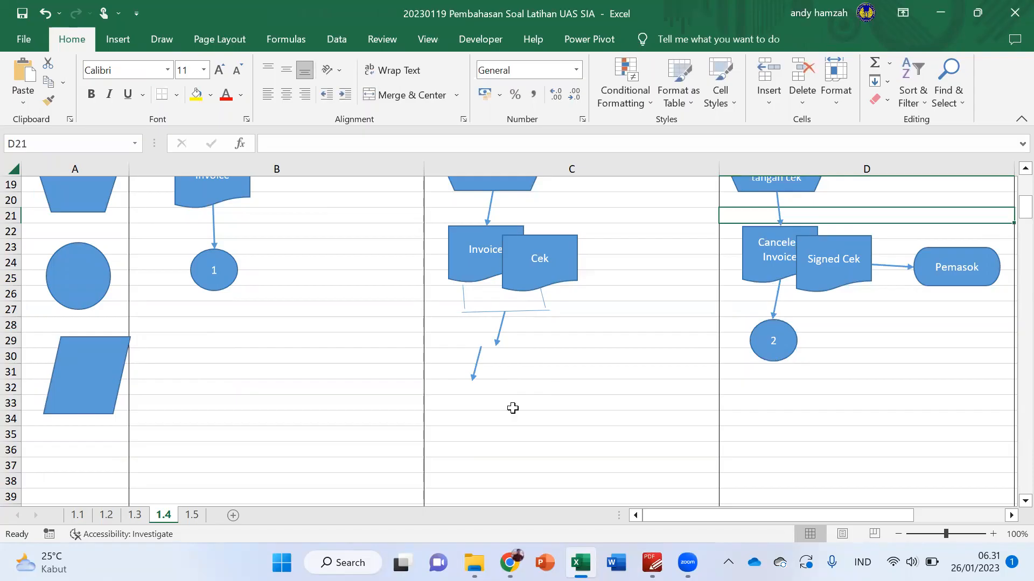
pyautogui.hotkey('ctrl', 'z')
# Delete the stray arrow lying behind connector 2 in the Bagian Pengeluaran Kas column
pyautogui.click(476, 404)
pyautogui.click(472, 385)
pyautogui.click(473, 384)
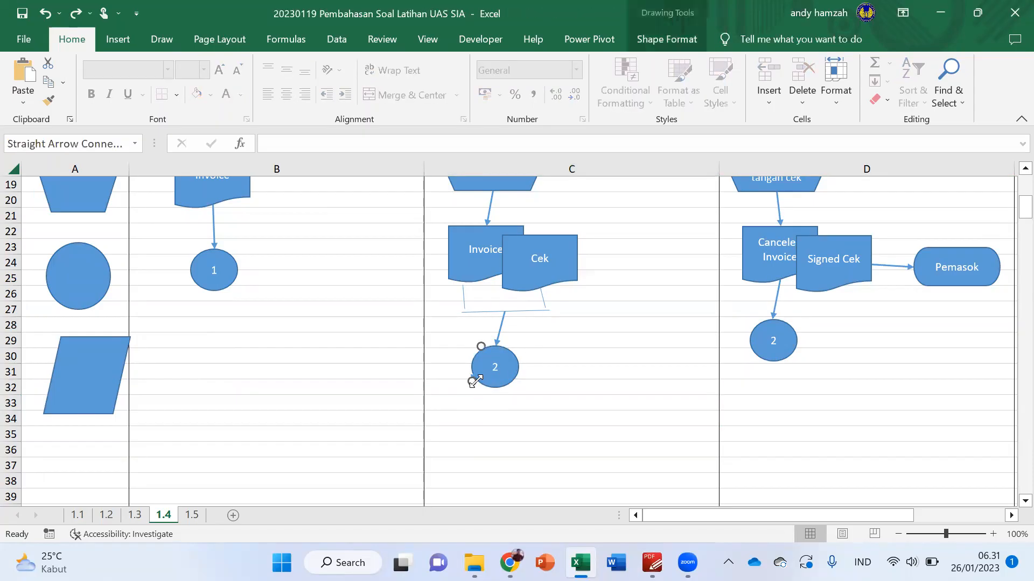
pyautogui.click(477, 386)
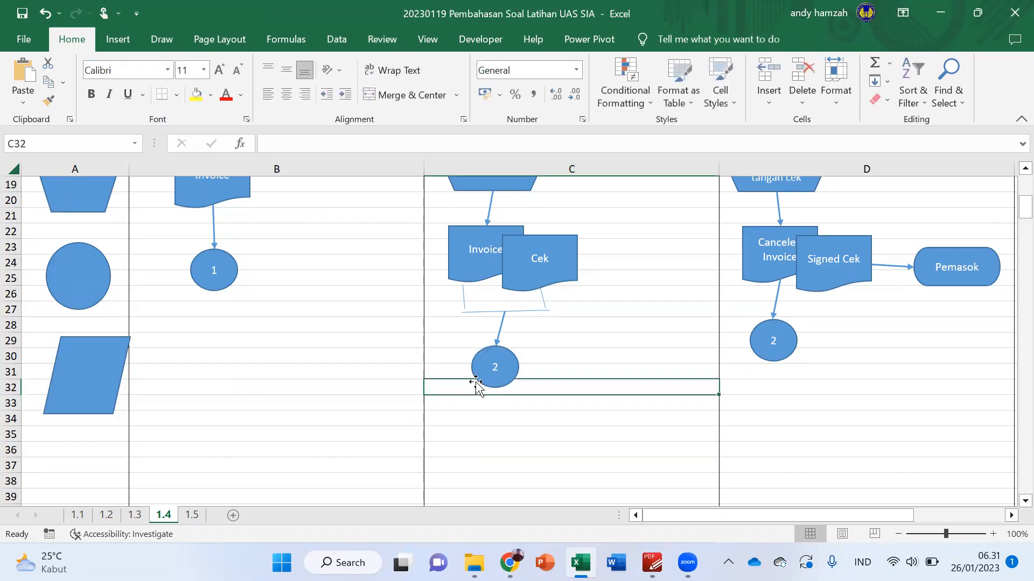
# Relabel the connector circle below Canceled Invoice as 3
pyautogui.click(773, 340)
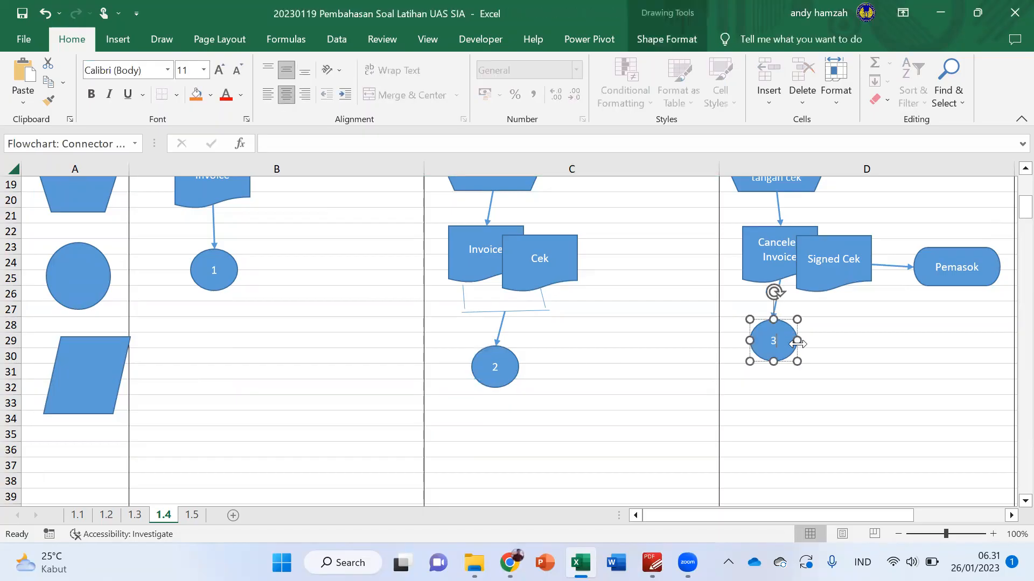
pyautogui.write('3')
pyautogui.click(836, 377)
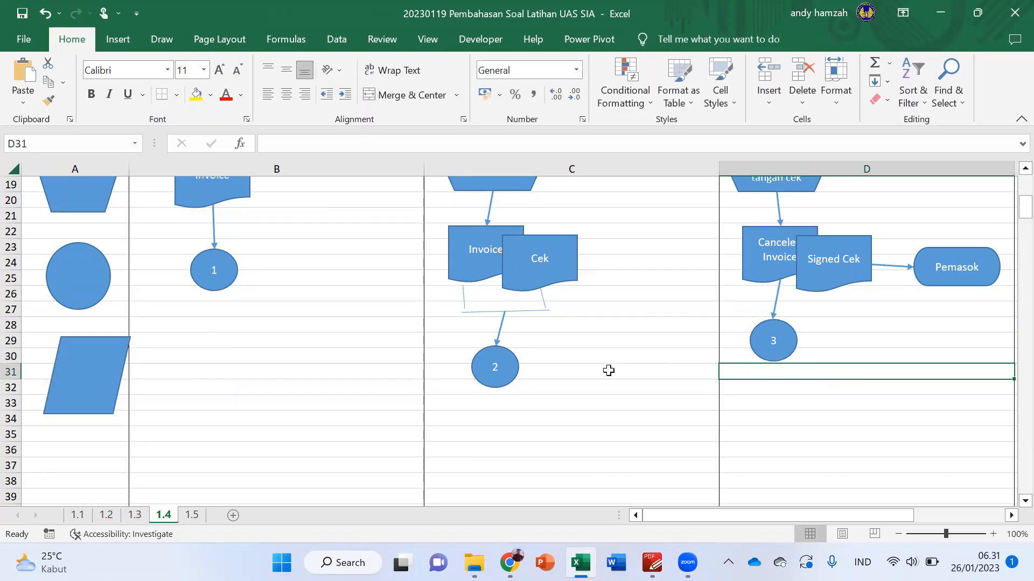
# Copy connector 3 from the Bagian Perbendaharaan column to below connector 2 in the Bagian Pengeluaran Kas column
pyautogui.scroll(-2, 562, 394)
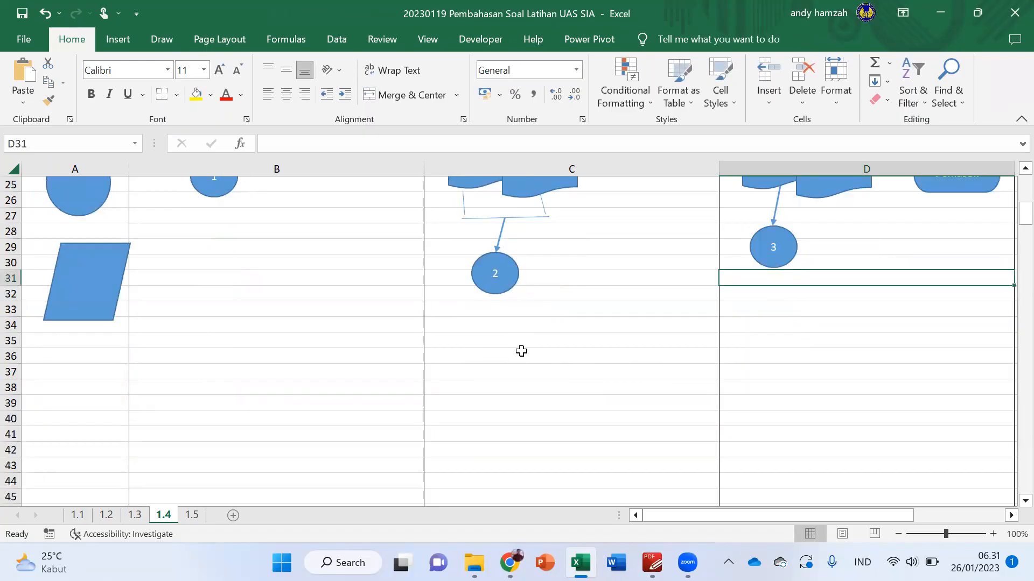
pyautogui.scroll(8, 521, 351)
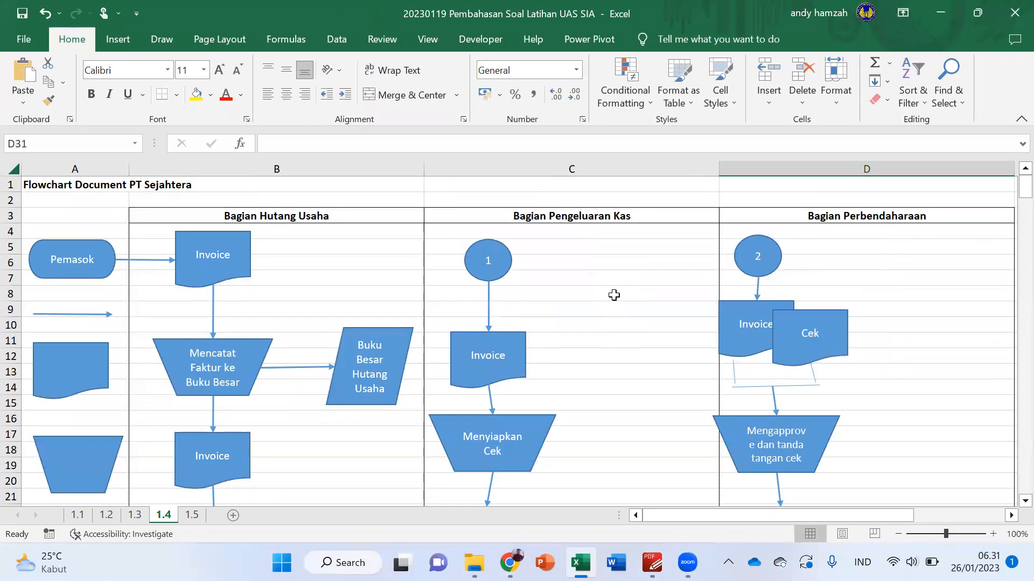
pyautogui.scroll(-8, 626, 348)
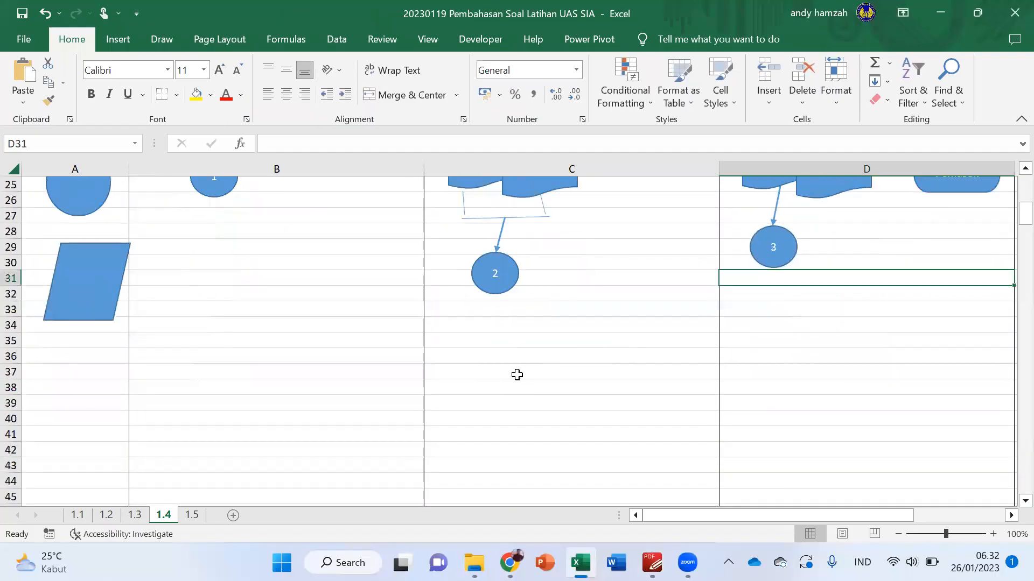
pyautogui.click(786, 258)
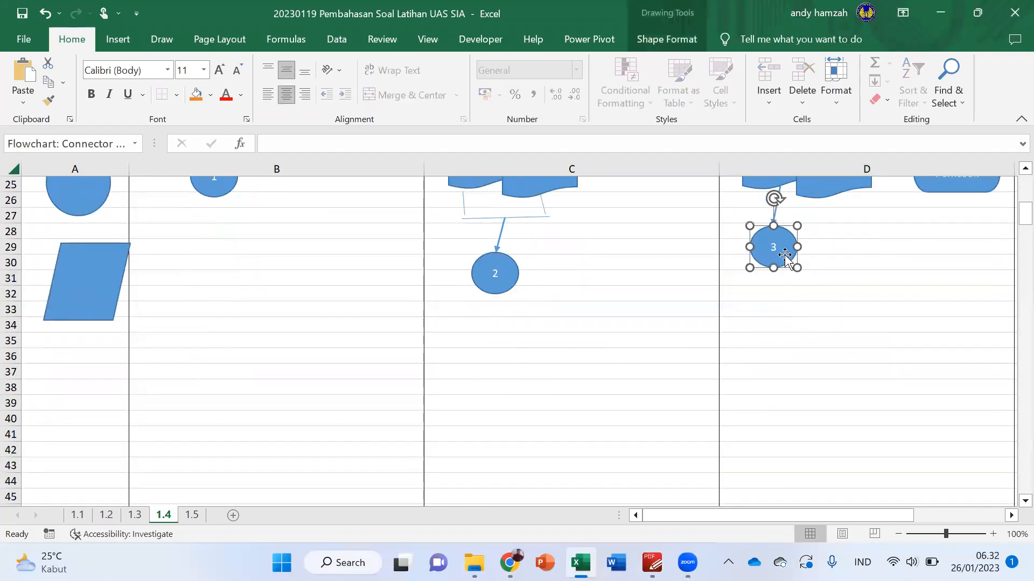
pyautogui.hotkey('ctrl', 'd')
pyautogui.moveTo(803, 284); pyautogui.dragTo(518, 378)
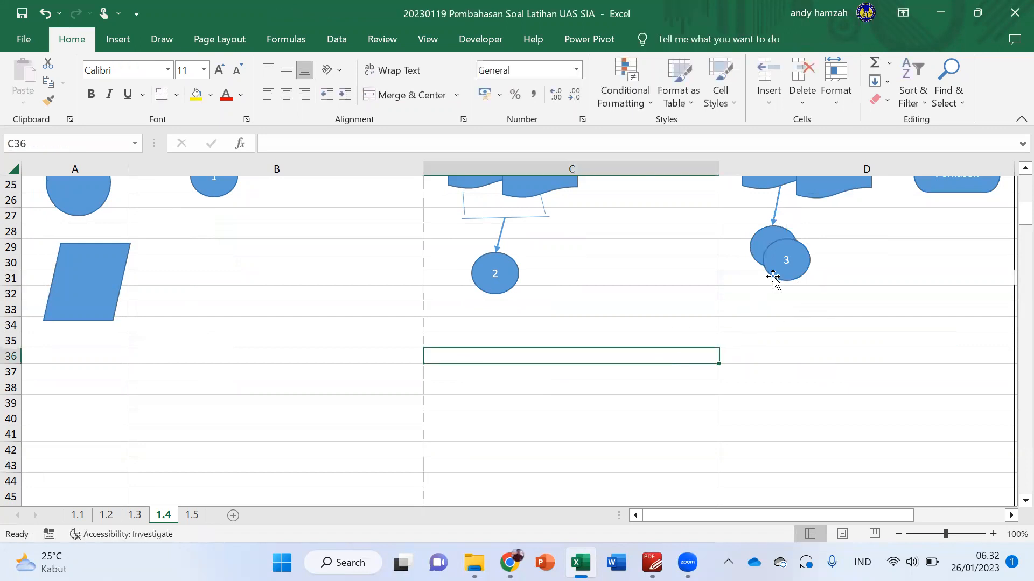
pyautogui.hotkey('ctrl', 'z')
pyautogui.moveTo(790, 271); pyautogui.dragTo(494, 362)
pyautogui.scroll(3, 957, 337)
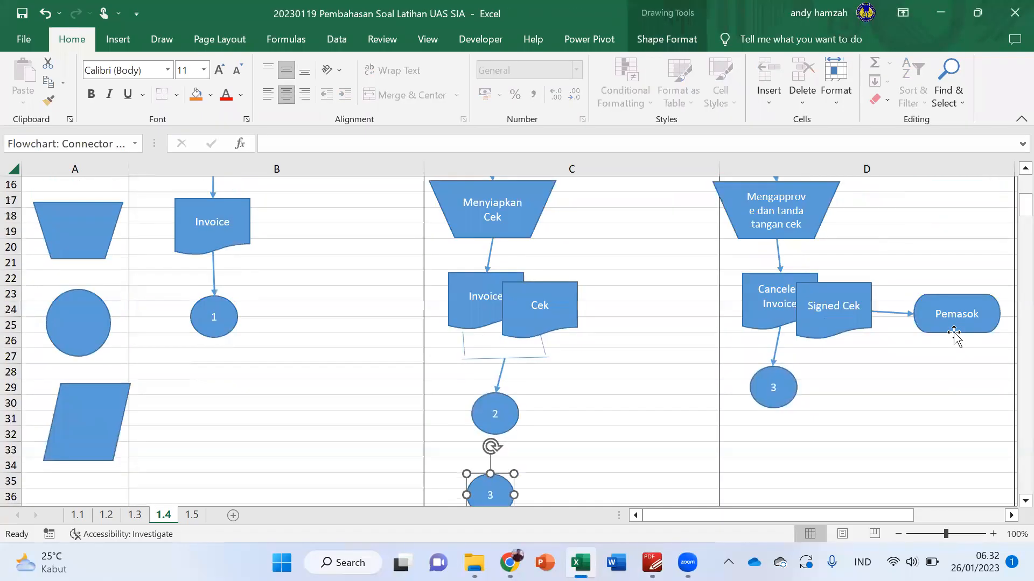
# Copy the Canceled Invoice document from the Bagian Perbendaharaan column to below connector 3 in the Bagian Pengeluaran Kas column
pyautogui.click(775, 298)
pyautogui.hotkey('ctrl', 'c')
pyautogui.hotkey('ctrl', 'v')
pyautogui.moveTo(819, 347); pyautogui.dragTo(604, 455)
pyautogui.scroll(-3, 696, 391)
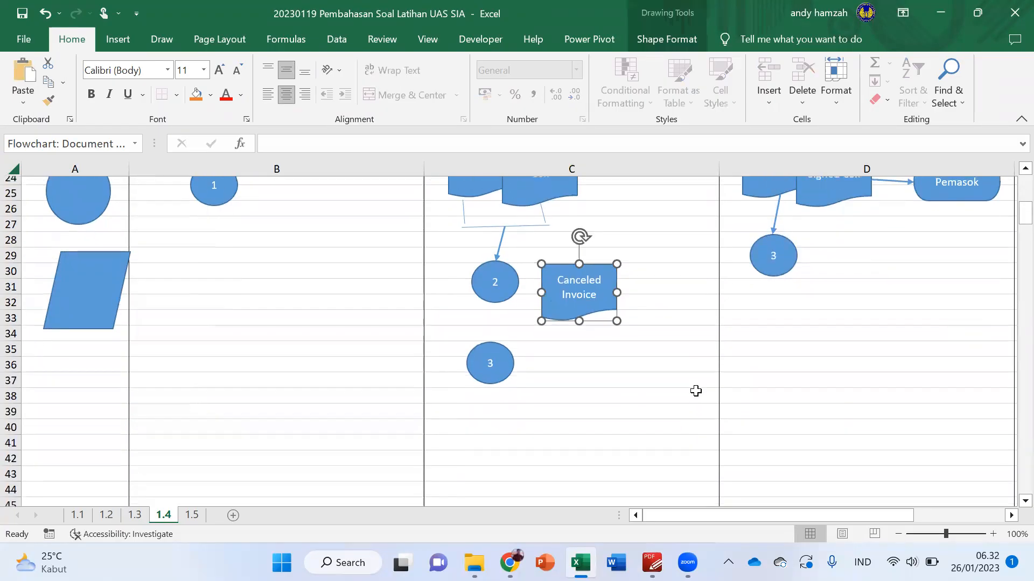
pyautogui.moveTo(569, 311); pyautogui.dragTo(485, 465)
pyautogui.click(586, 353)
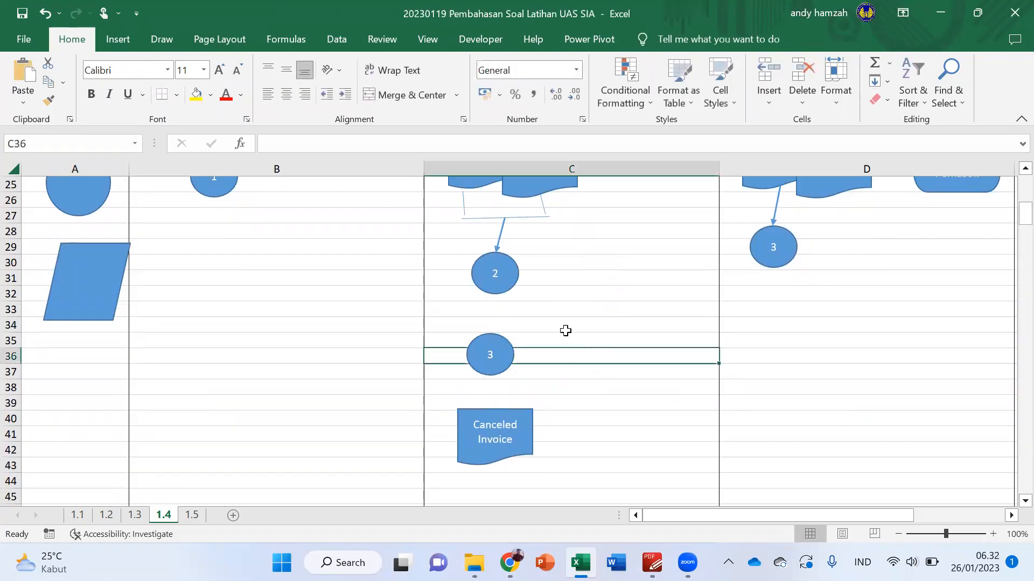
# Duplicate the arrow above connector 2 and use it to link connector 3 to Canceled Invoice in the Bagian Pengeluaran Kas column
pyautogui.click(501, 237)
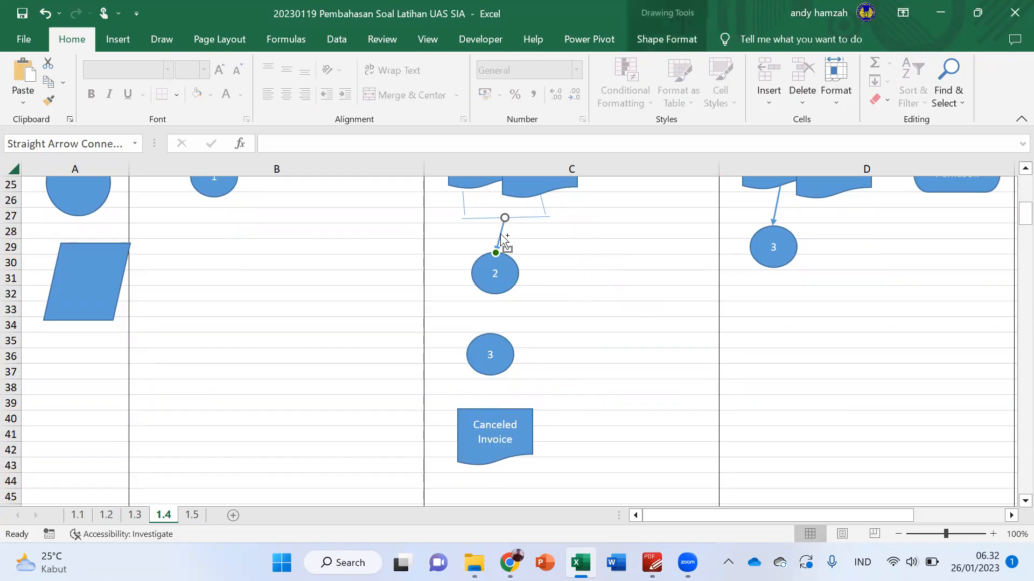
pyautogui.hotkey('ctrl', 'd')
pyautogui.moveTo(517, 243); pyautogui.dragTo(492, 410)
pyautogui.click(595, 360)
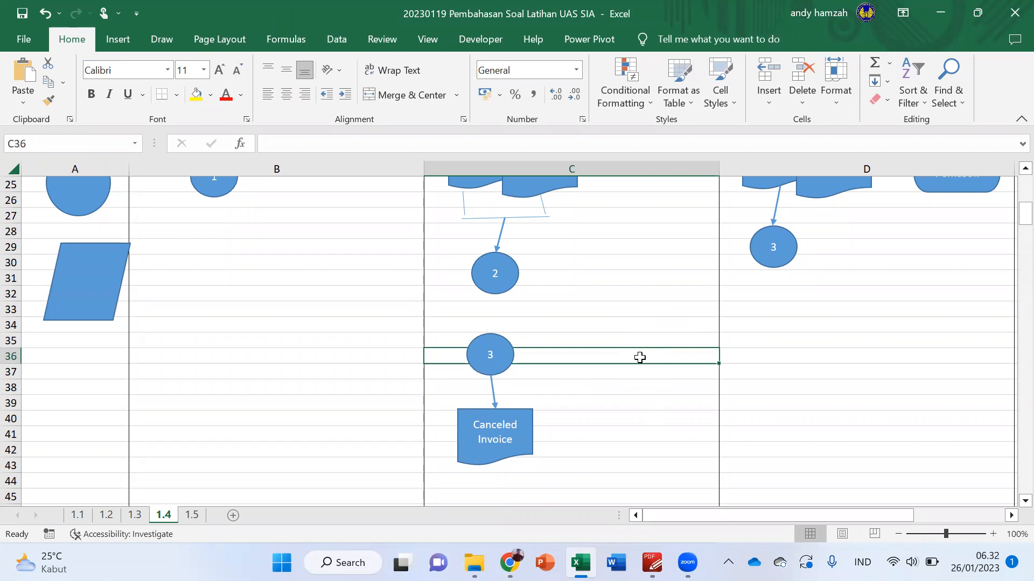
# Copy the Mengapprove dan tanda tangan cek manual operation symbol to below Canceled Invoice in the Bagian Pengeluaran Kas column
pyautogui.scroll(-2, 639, 358)
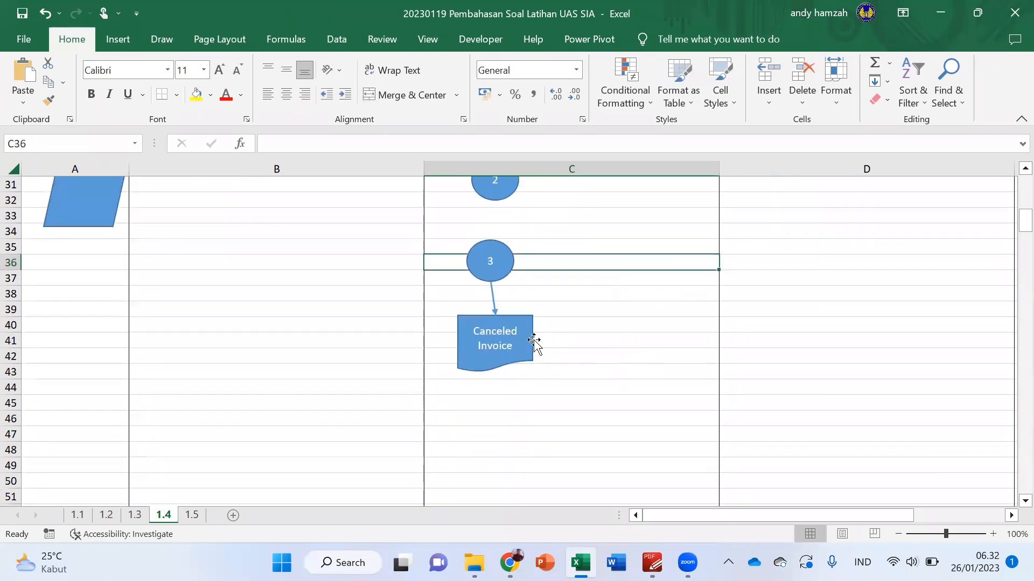
pyautogui.click(517, 345)
pyautogui.scroll(7, 667, 308)
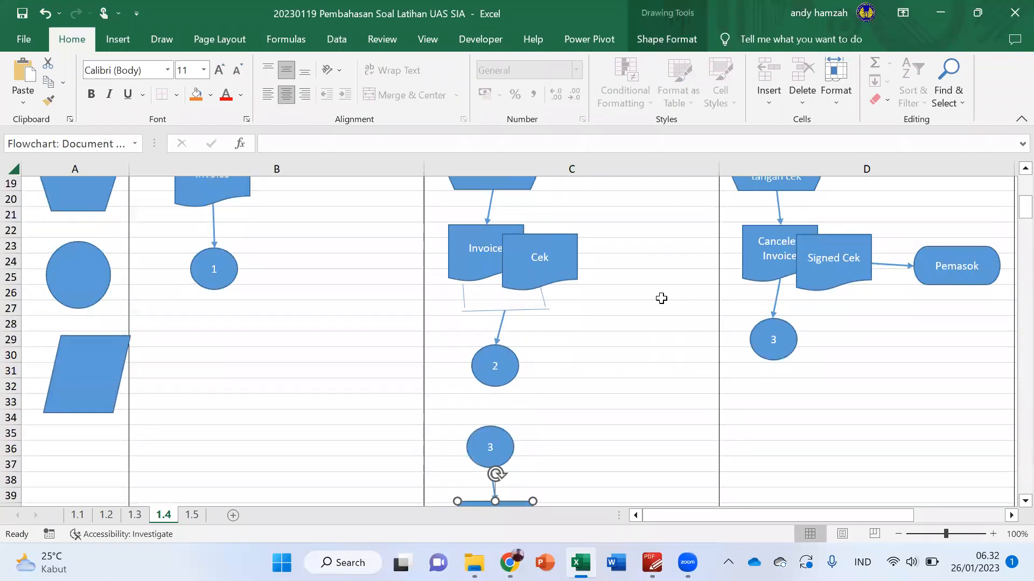
pyautogui.scroll(1, 659, 290)
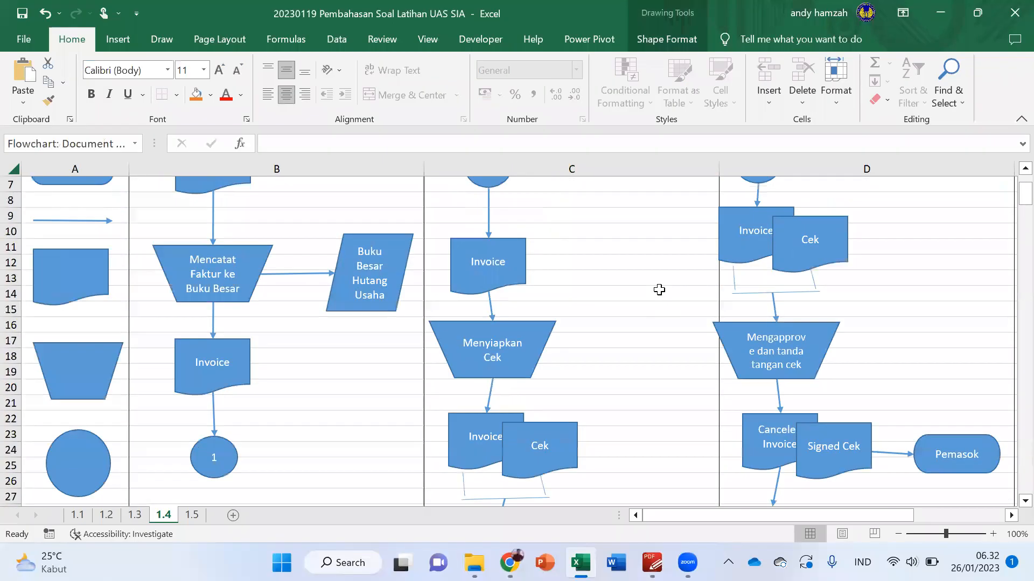
pyautogui.click(779, 333)
pyautogui.moveTo(802, 327); pyautogui.dragTo(625, 430)
pyautogui.scroll(-5, 651, 374)
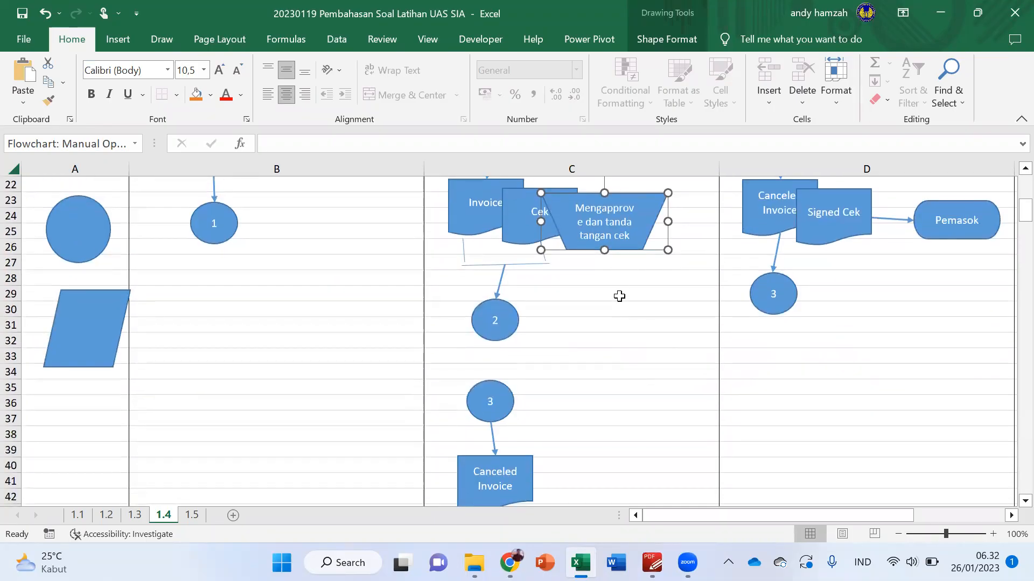
pyautogui.scroll(-1, 619, 296)
pyautogui.moveTo(605, 202); pyautogui.dragTo(576, 442)
pyautogui.scroll(-3, 575, 315)
pyautogui.moveTo(573, 299); pyautogui.dragTo(520, 413)
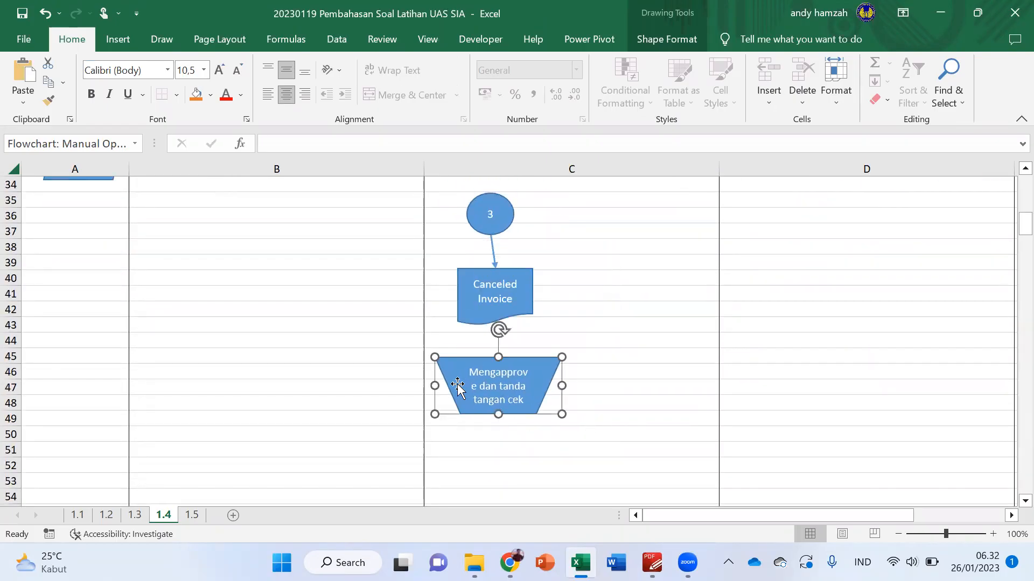
# Relabel the copied manual operation symbol below Canceled Invoice as "Memcatat Pembayaran"
pyautogui.moveTo(470, 371); pyautogui.dragTo(545, 410)
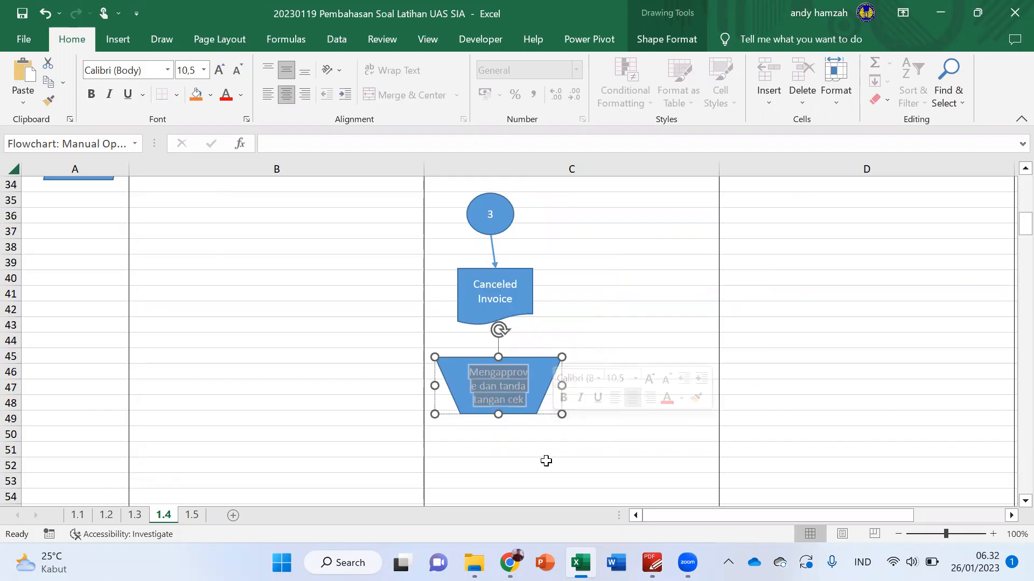
pyautogui.write('Memcat')
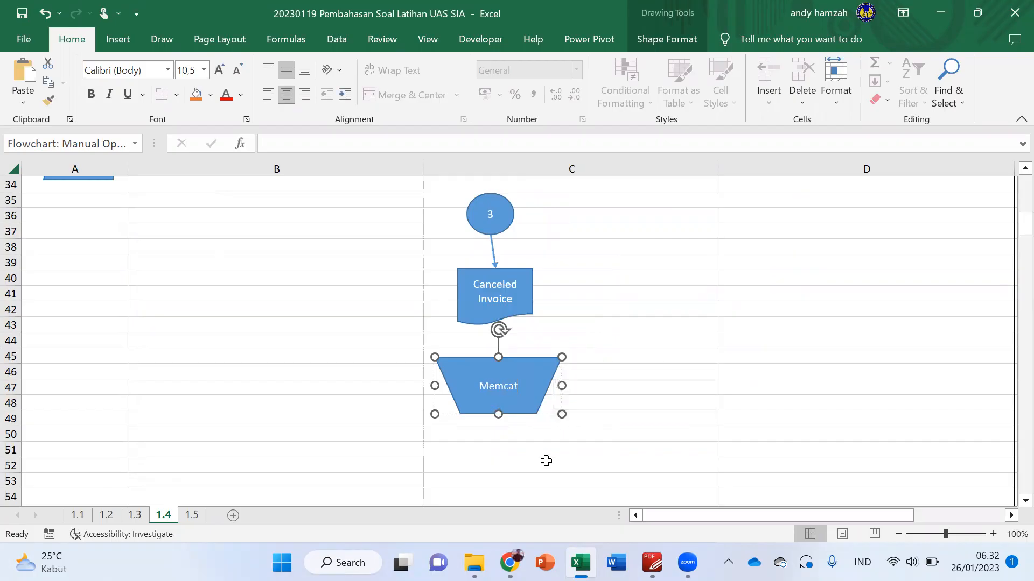
pyautogui.write('at Pemcayaran')
pyautogui.press('BackSpace')
pyautogui.press('BackSpace')
pyautogui.press('BackSpace')
pyautogui.press('BackSpace')
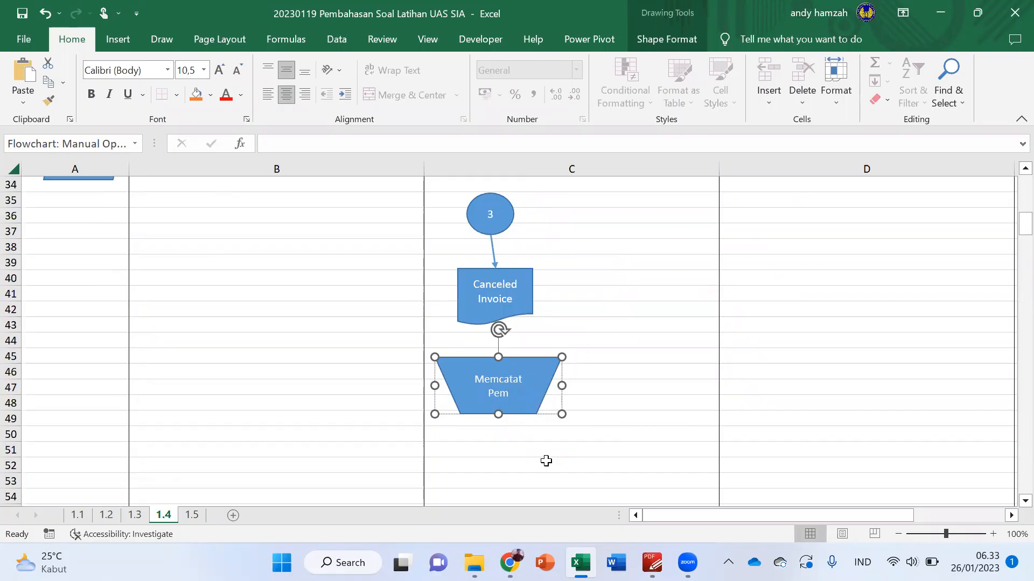
pyautogui.write('yaran')
pyautogui.click(635, 348)
# Connect Canceled Invoice to Memcatat Pembayaran with a copy of the arrow below connector 3
pyautogui.click(493, 251)
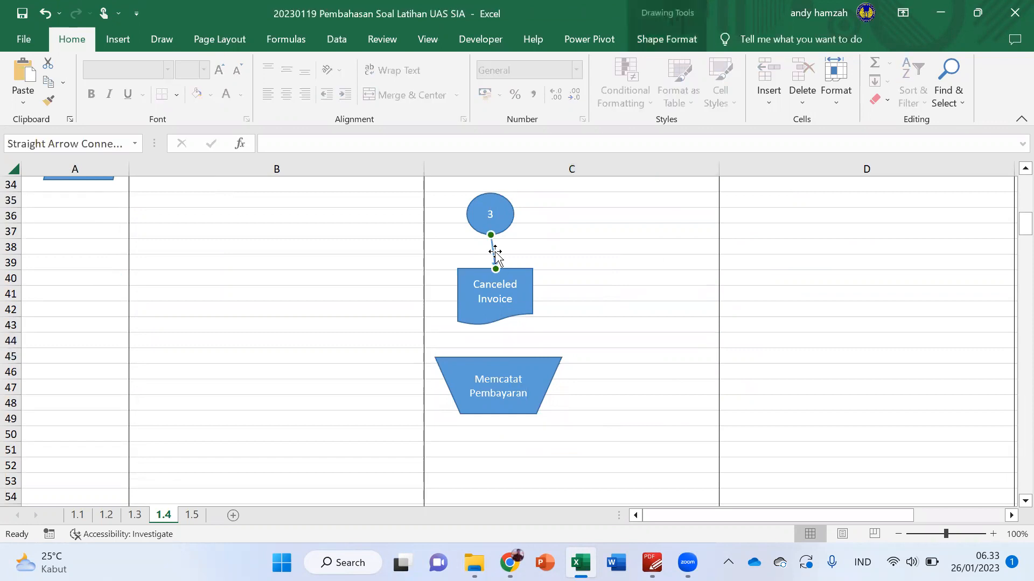
pyautogui.moveTo(500, 257); pyautogui.dragTo(495, 322)
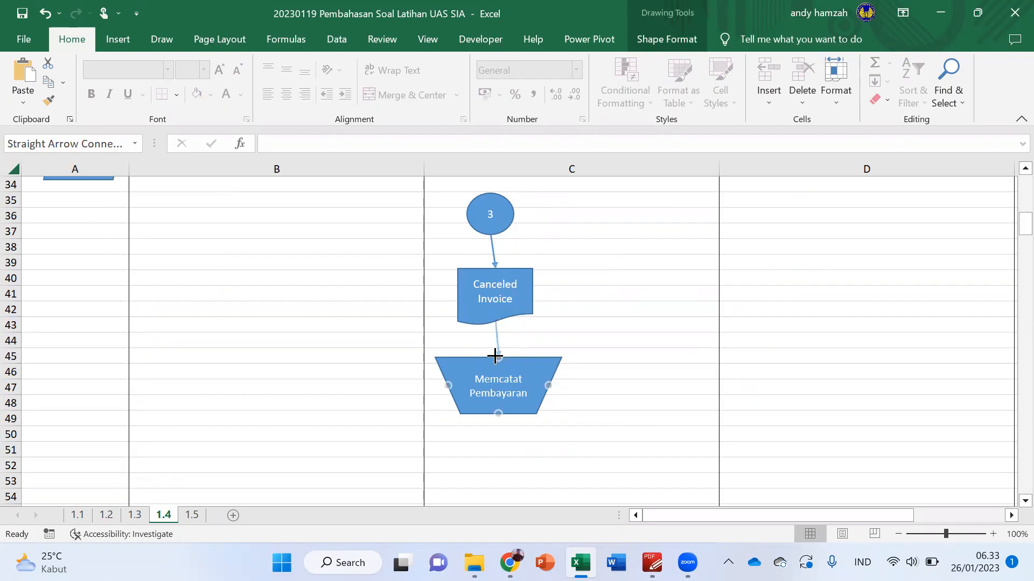
pyautogui.click(616, 322)
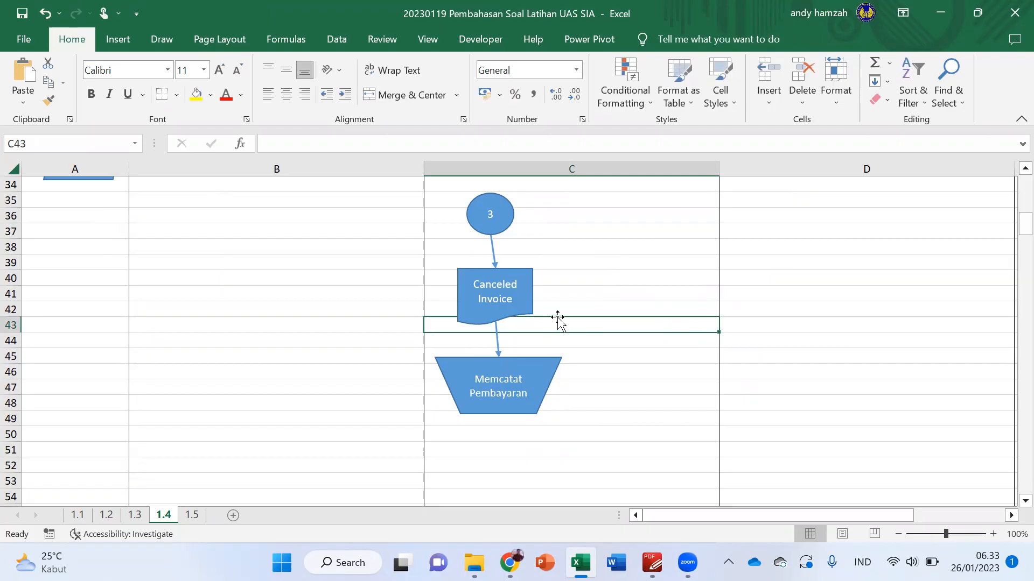
pyautogui.click(525, 290)
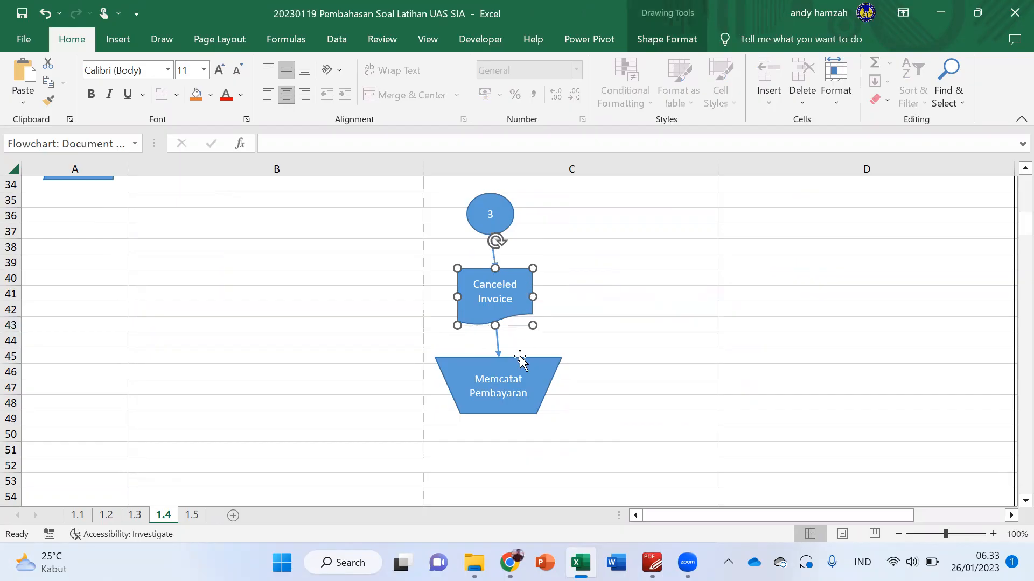
pyautogui.click(595, 390)
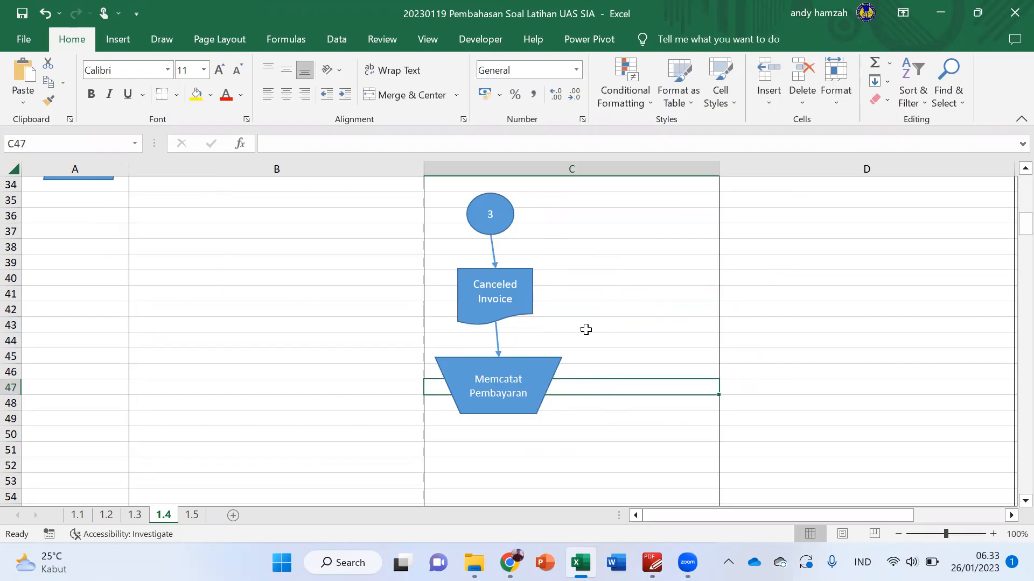
# Place a copy of the data parallelogram beside Memcatat Pembayaran and label it "Jurnal Pengeluaran Kas"
pyautogui.scroll(2, 585, 330)
pyautogui.click(111, 225)
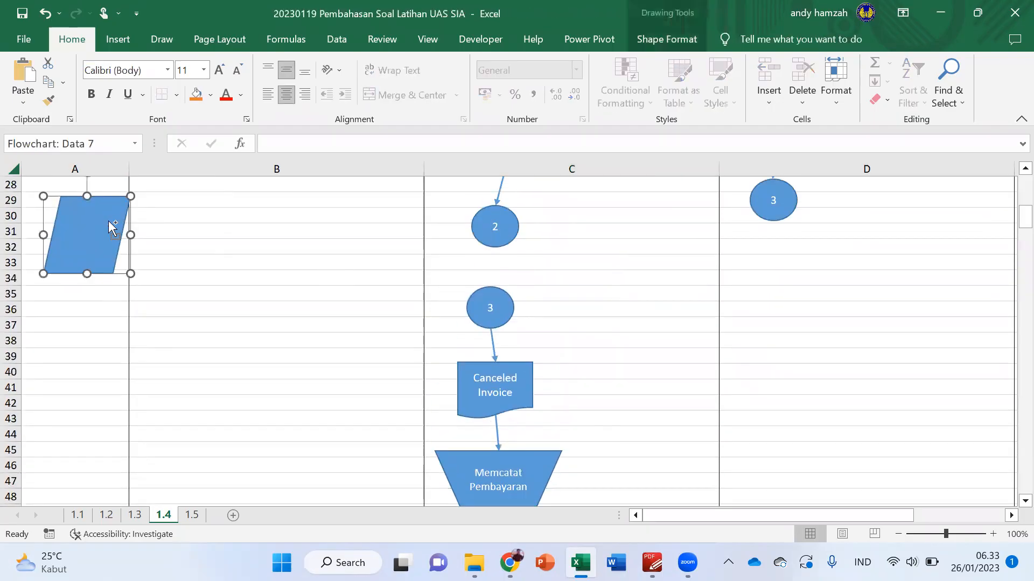
pyautogui.hotkey('ctrl', 'd')
pyautogui.moveTo(140, 234); pyautogui.dragTo(702, 430)
pyautogui.scroll(-4, 619, 302)
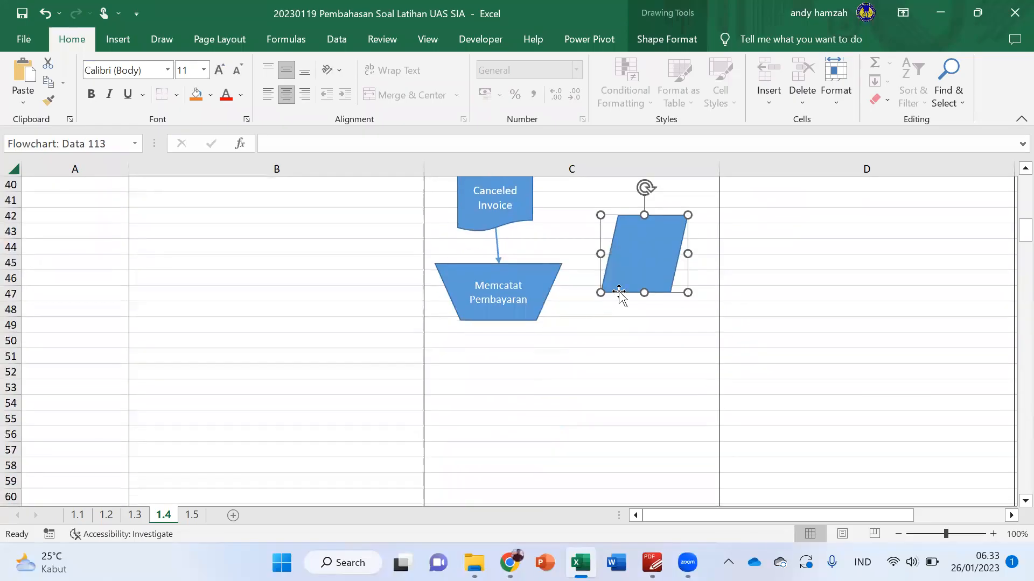
pyautogui.moveTo(622, 301); pyautogui.dragTo(616, 344)
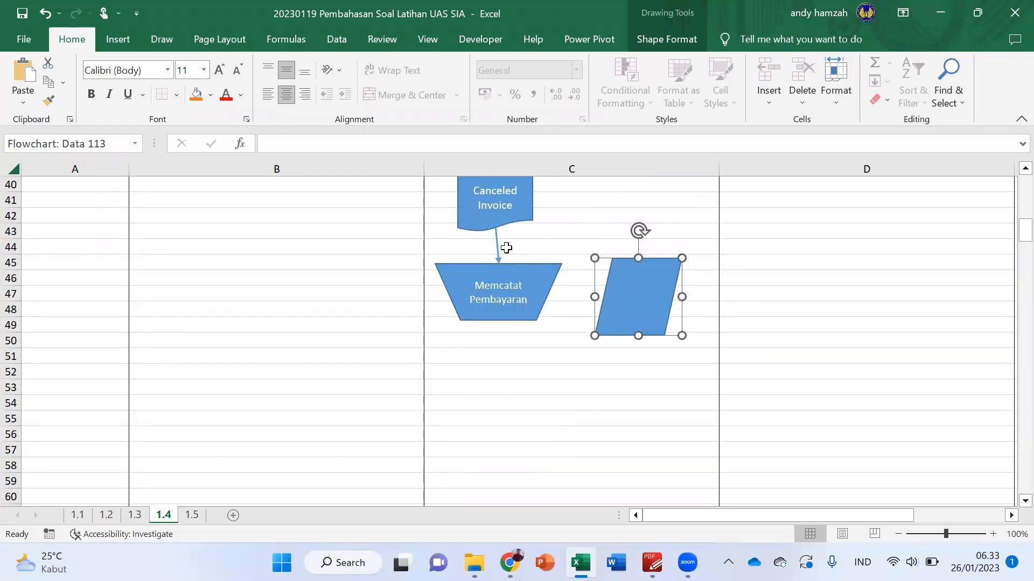
pyautogui.write('Pengeluaran Kas')
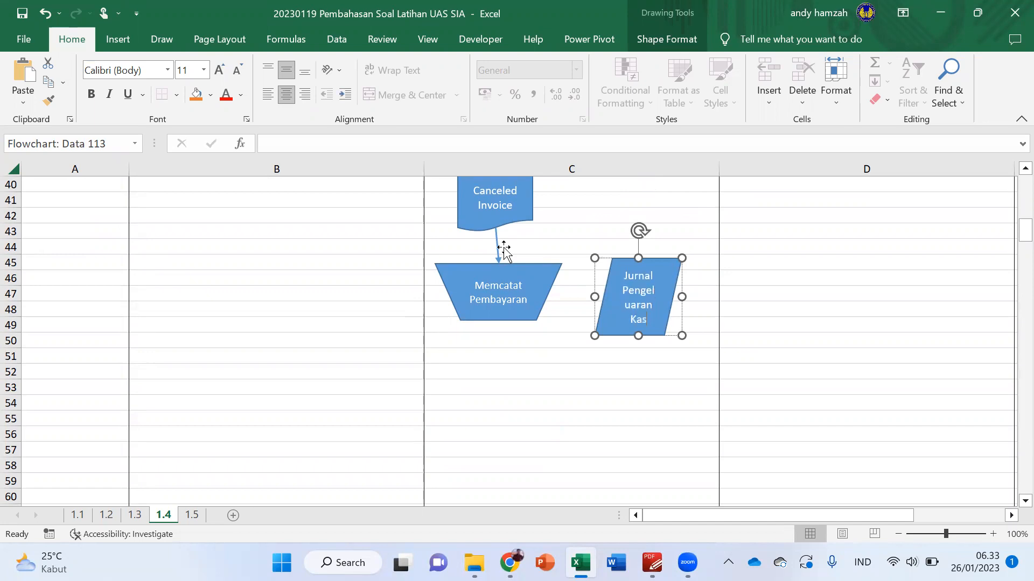
# Connect Memcatat Pembayaran to Jurnal Pengeluaran Kas with a copied arrow
pyautogui.click(496, 240)
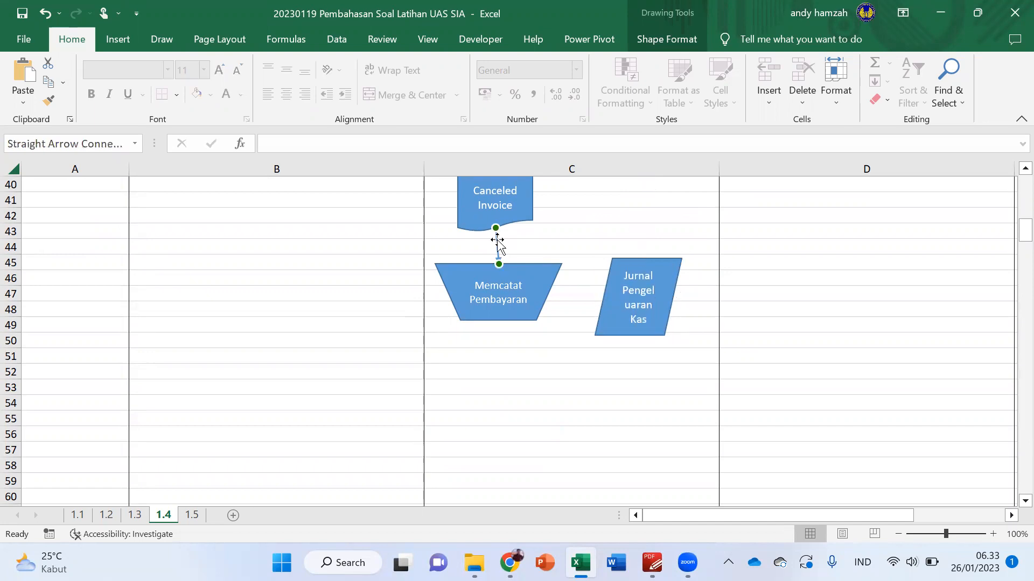
pyautogui.moveTo(506, 248); pyautogui.dragTo(603, 296)
pyautogui.click(704, 339)
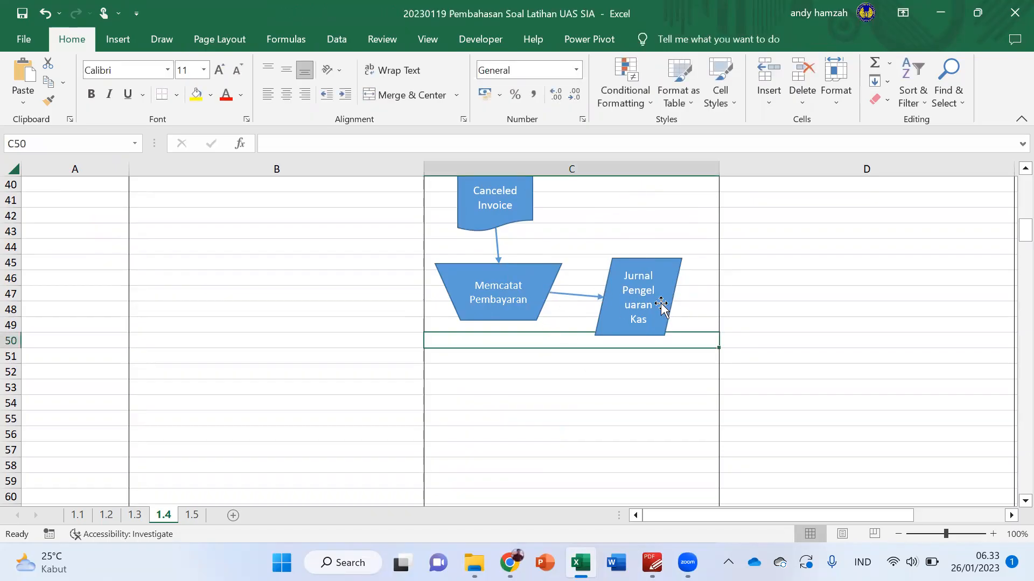
# Copy the Canceled Invoice document to below Memcatat Pembayaran in the Bagian Pengeluaran Kas column
pyautogui.click(514, 219)
pyautogui.hotkey('ctrl', 'c')
pyautogui.hotkey('ctrl', 'v')
pyautogui.moveTo(535, 250); pyautogui.dragTo(536, 451)
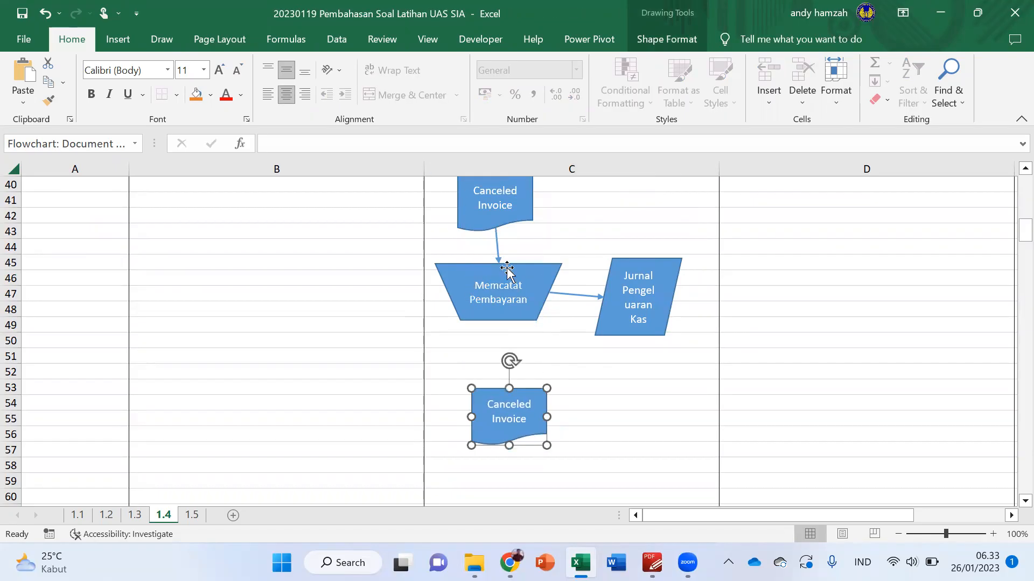
# Link Memcatat Pembayaran to the lower Canceled Invoice with a copied arrow, moving the document up to meet it
pyautogui.click(496, 253)
pyautogui.hotkey('ctrl', 'v')
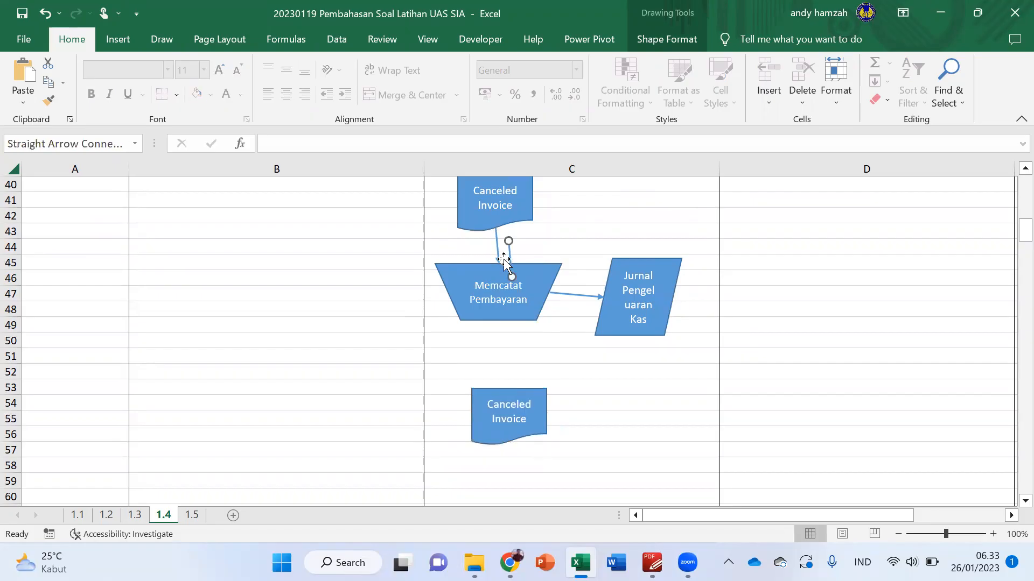
pyautogui.moveTo(509, 260); pyautogui.dragTo(499, 321)
pyautogui.scroll(-2, 527, 353)
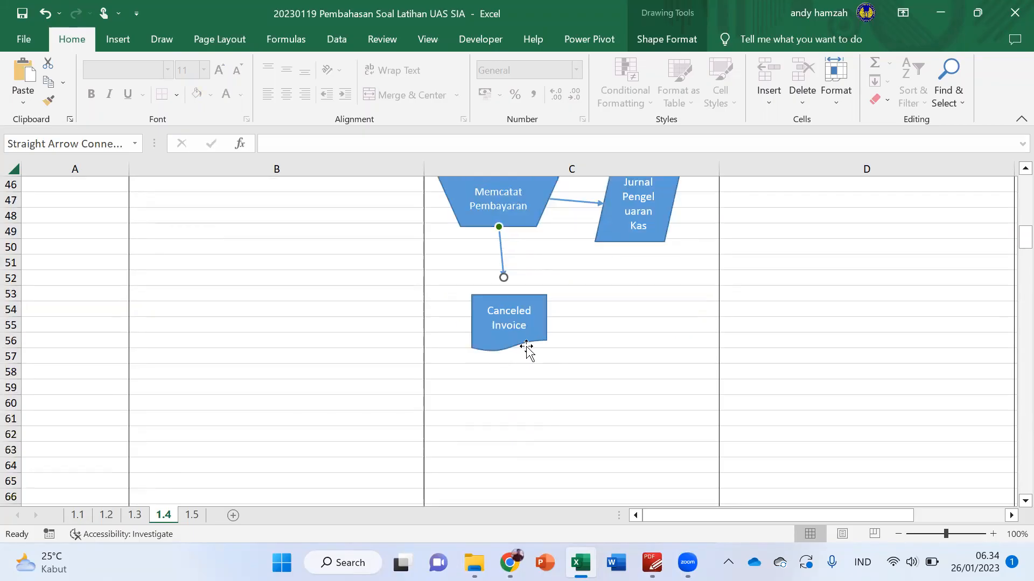
pyautogui.click(512, 318)
pyautogui.moveTo(512, 295)
pyautogui.mouseDown()
pyautogui.moveTo(506, 281)
pyautogui.moveTo(505, 292)
pyautogui.mouseUp()
pyautogui.click(504, 277)
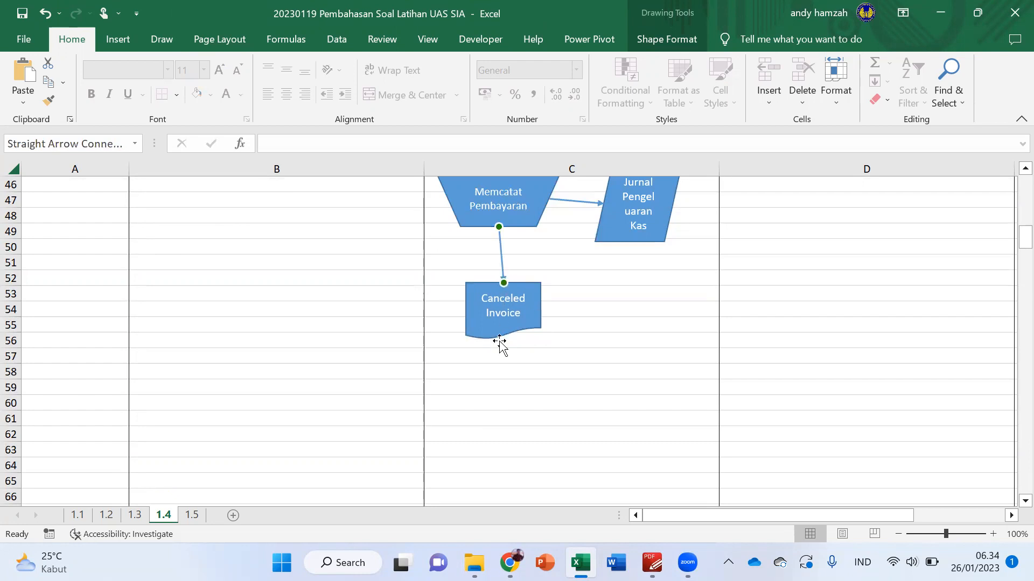
# Add a short downward arrow from the bottom of the lower Canceled Invoice using a copy of the arrow above it
pyautogui.hotkey('ctrl', 'd')
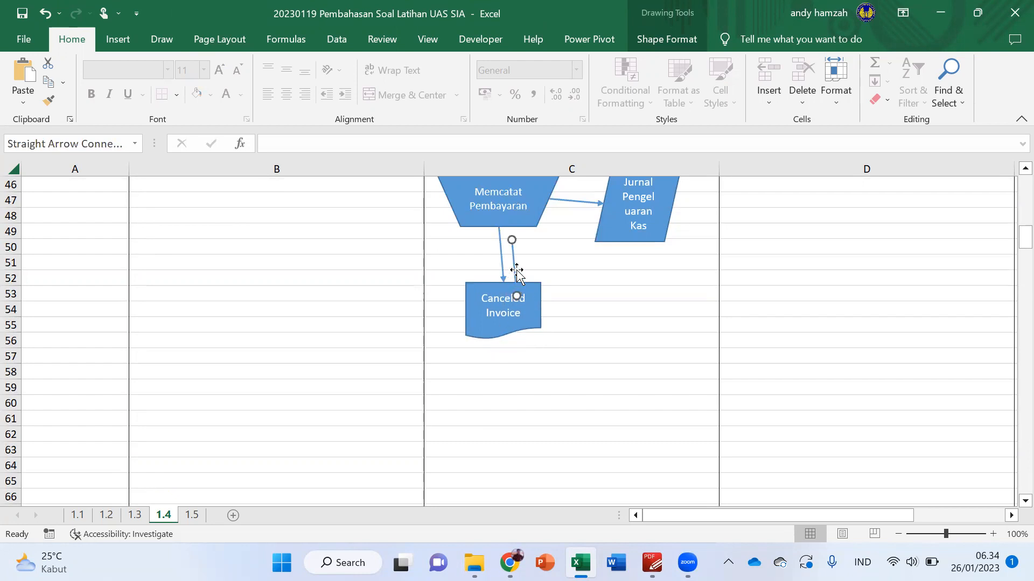
pyautogui.moveTo(514, 265); pyautogui.dragTo(504, 336)
pyautogui.moveTo(502, 400); pyautogui.dragTo(504, 371)
pyautogui.click(555, 386)
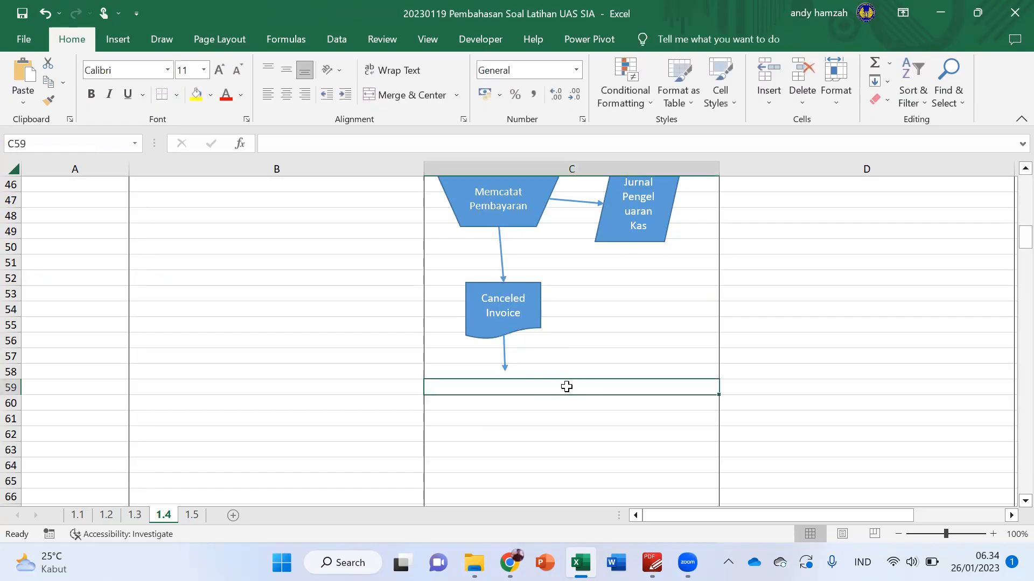
# Review the flowchart from the department headings down to the last arrow in the Bagian Pengeluaran Kas column
pyautogui.scroll(13, 589, 383)
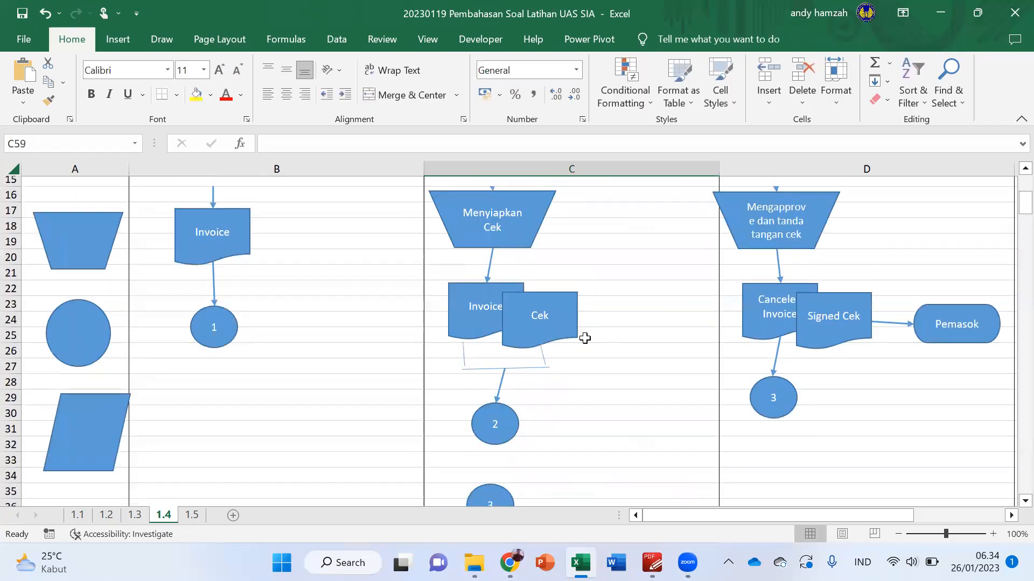
pyautogui.scroll(2, 584, 338)
pyautogui.scroll(-12, 583, 334)
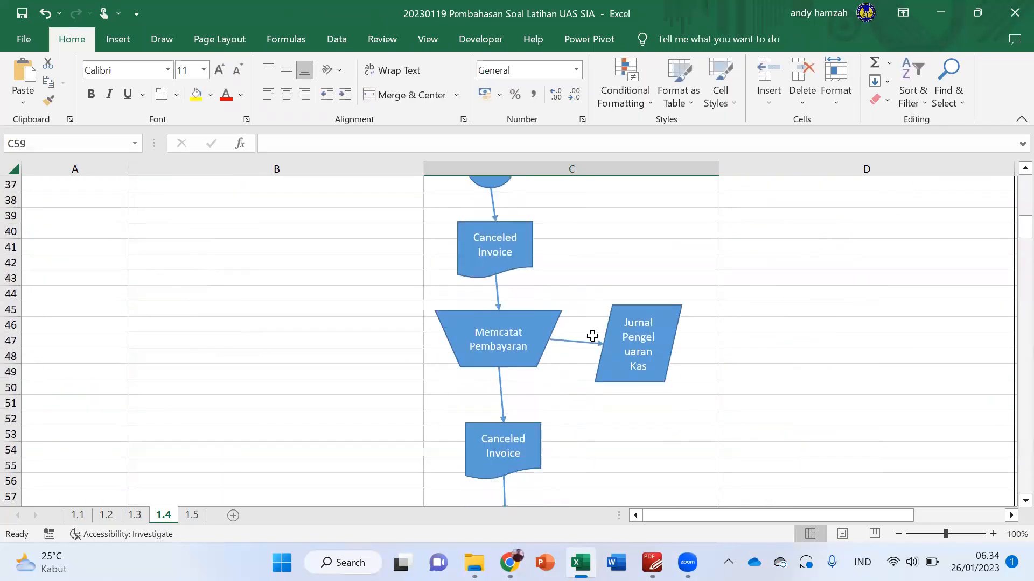
pyautogui.scroll(12, 582, 311)
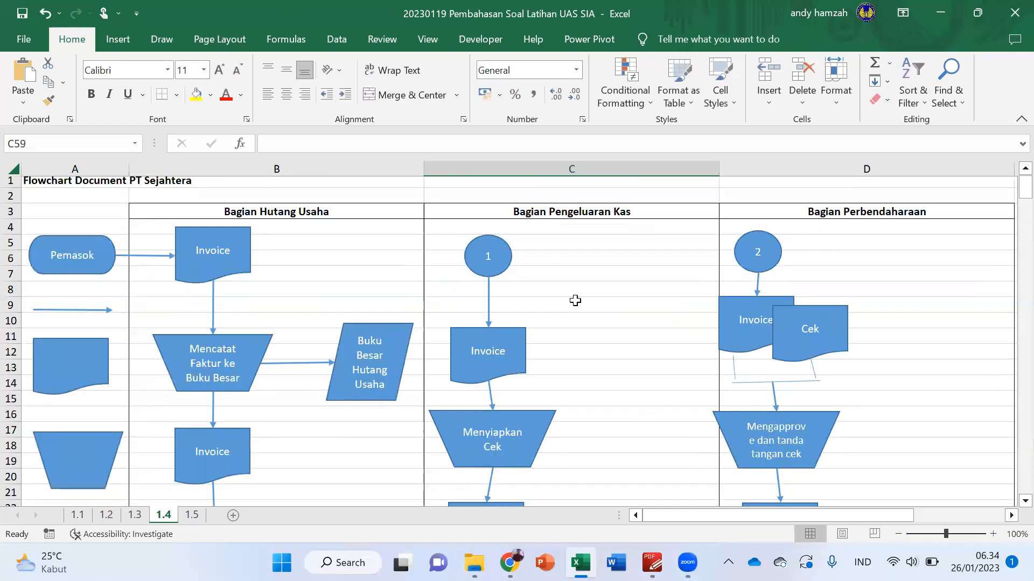
pyautogui.scroll(-12, 575, 300)
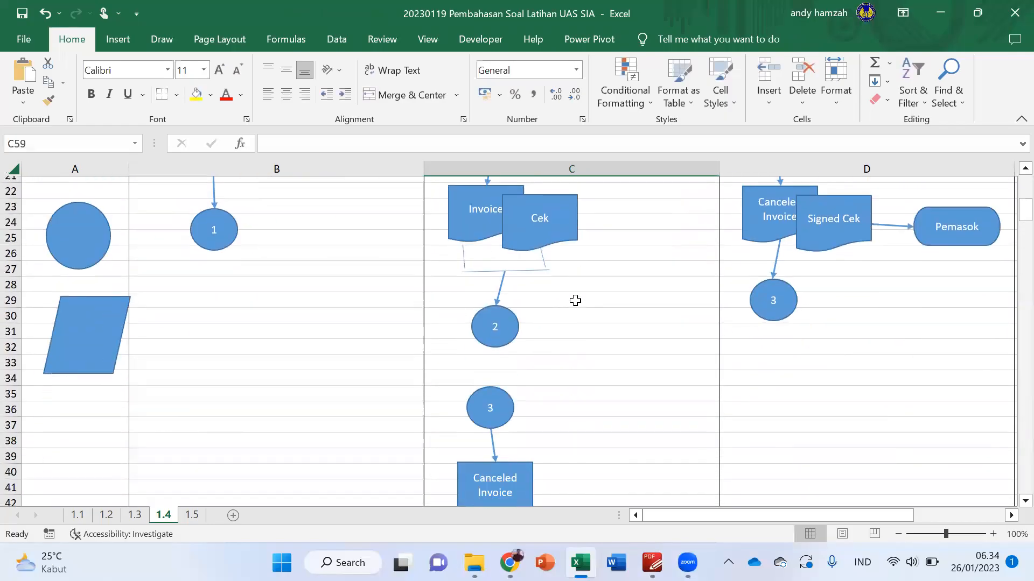
pyautogui.scroll(-3, 572, 299)
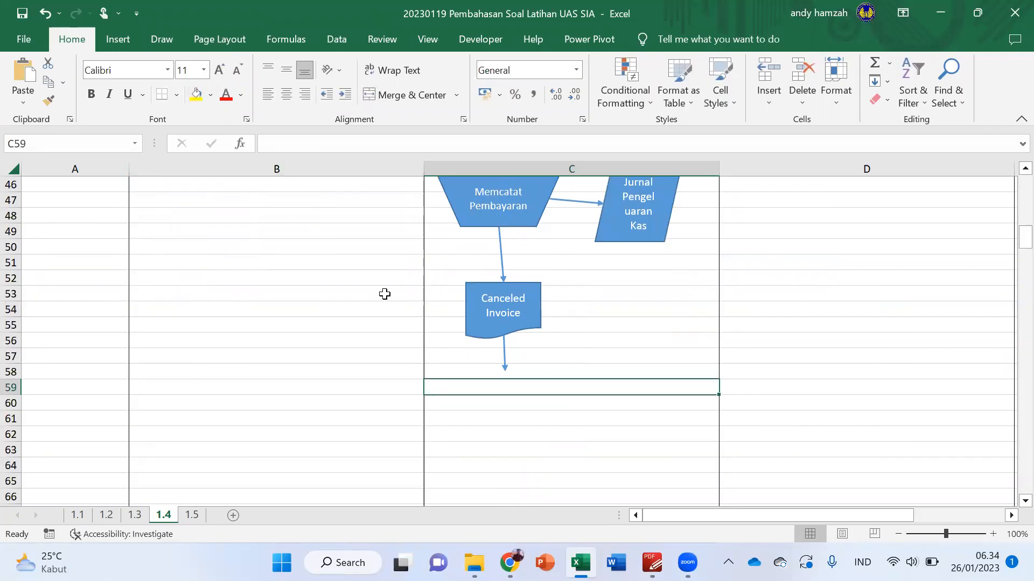
pyautogui.scroll(14, 384, 294)
pyautogui.scroll(2, 357, 270)
pyautogui.scroll(-5, 353, 270)
pyautogui.scroll(5, 354, 270)
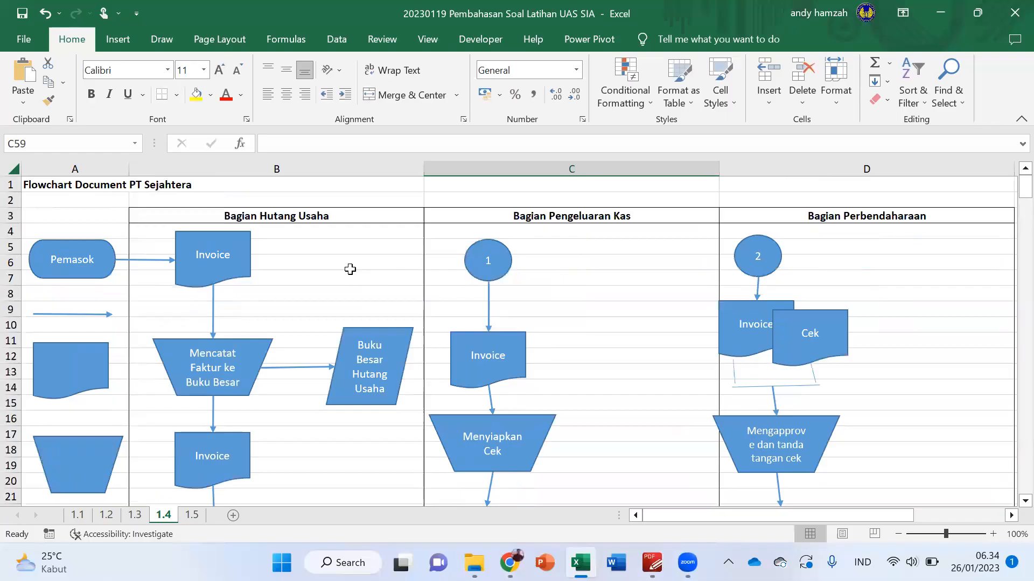
# Insert an Extract flowchart triangle labelled D, about 2.2 cm high and 1.8 cm wide, below the last arrow in the Bagian Pengeluaran Kas column
pyautogui.click(108, 32)
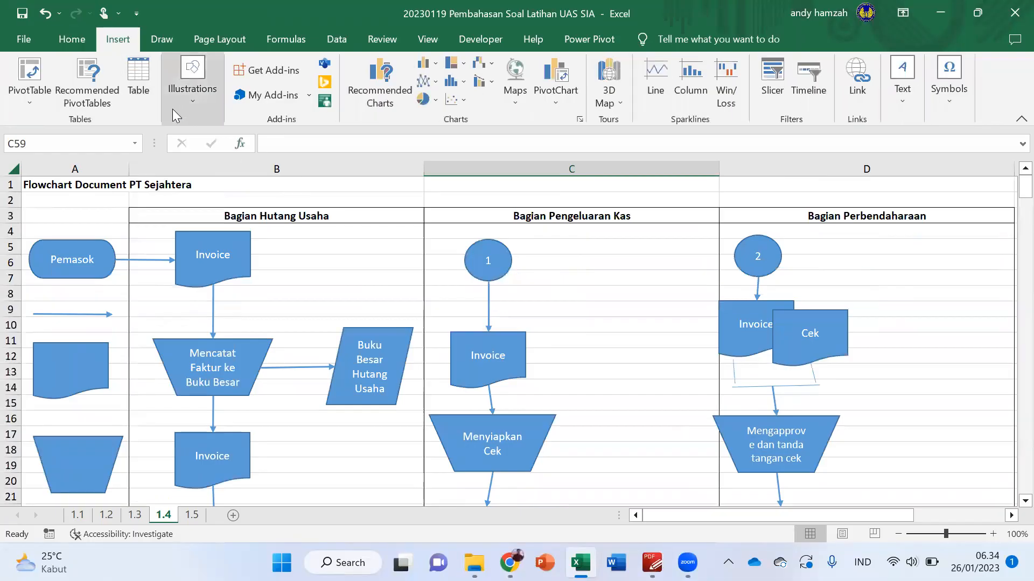
pyautogui.click(190, 104)
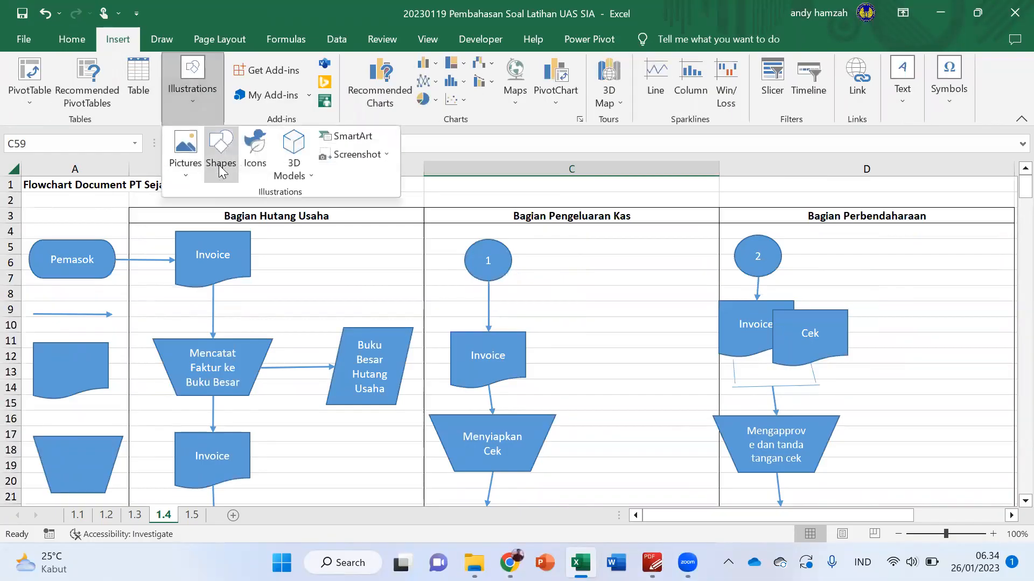
pyautogui.click(219, 163)
pyautogui.scroll(-3, 296, 425)
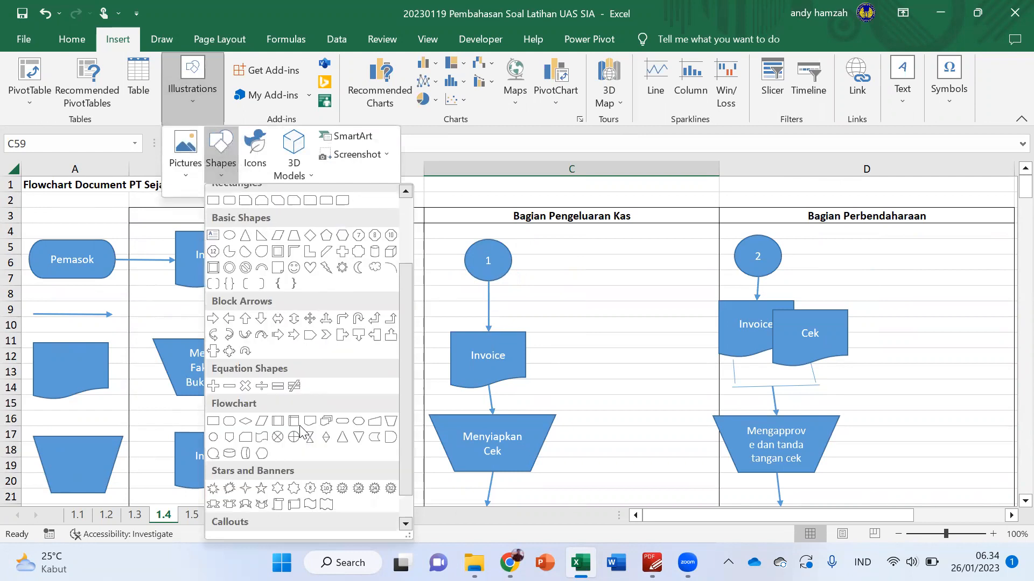
pyautogui.click(343, 437)
pyautogui.scroll(-8, 574, 340)
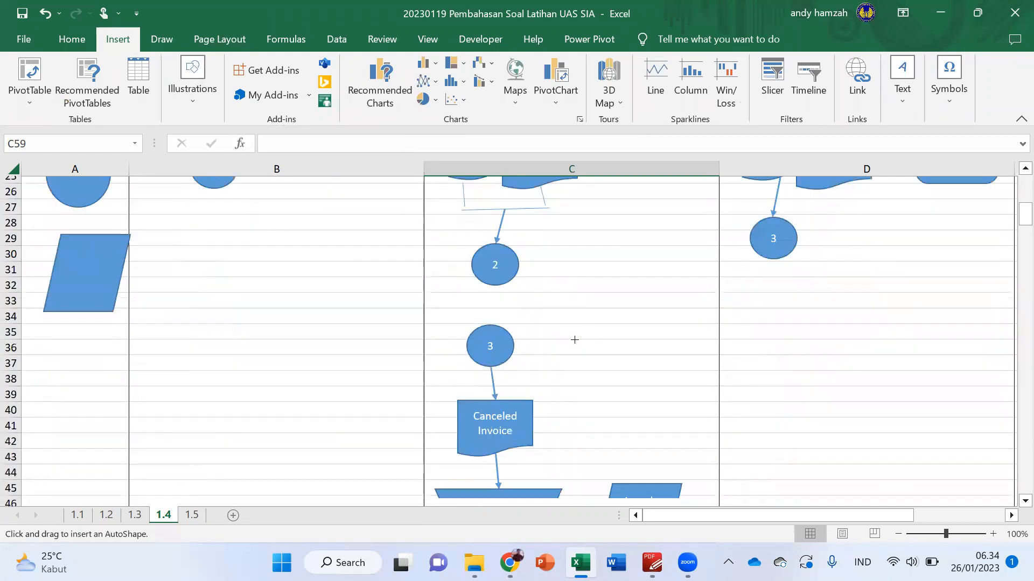
pyautogui.scroll(-10, 574, 340)
pyautogui.moveTo(483, 242); pyautogui.dragTo(539, 312)
pyautogui.moveTo(518, 278); pyautogui.dragTo(511, 267)
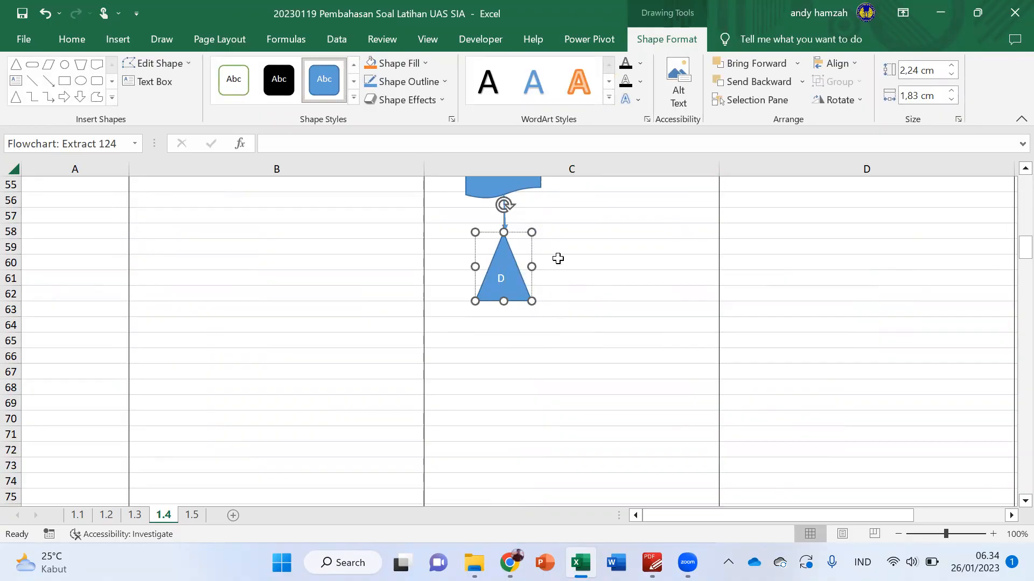
# Attach the head of the arrow under the lower Canceled Invoice to the tip of the D triangle
pyautogui.click(536, 258)
pyautogui.click(504, 219)
pyautogui.moveTo(503, 229); pyautogui.dragTo(503, 233)
pyautogui.click(560, 250)
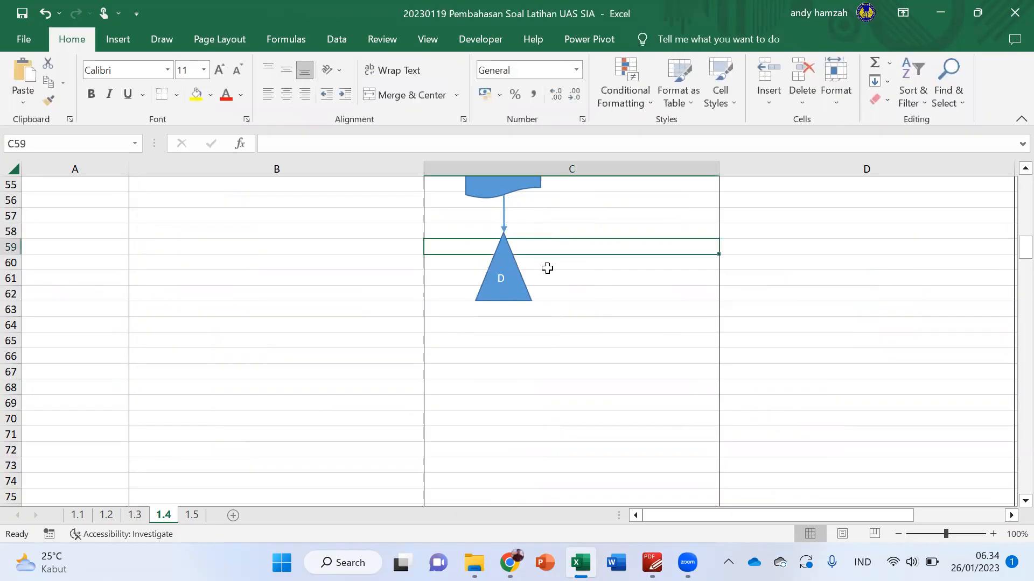
# Examine the end of the Bagian Pengeluaran Kas flow, compare it with the procedure text in PDF-XChange Editor, and return to Excel
pyautogui.scroll(2, 616, 246)
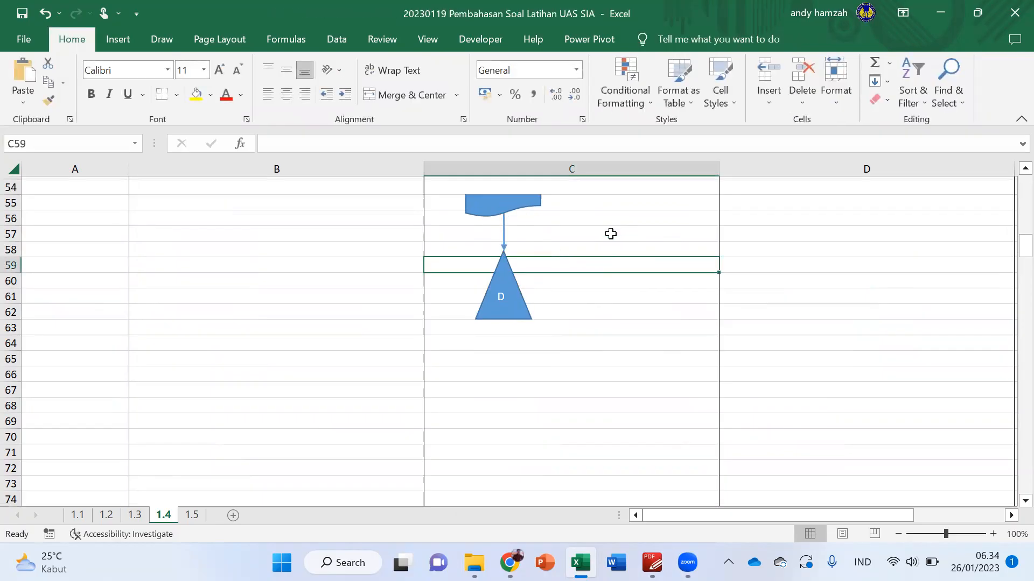
pyautogui.scroll(-2, 601, 237)
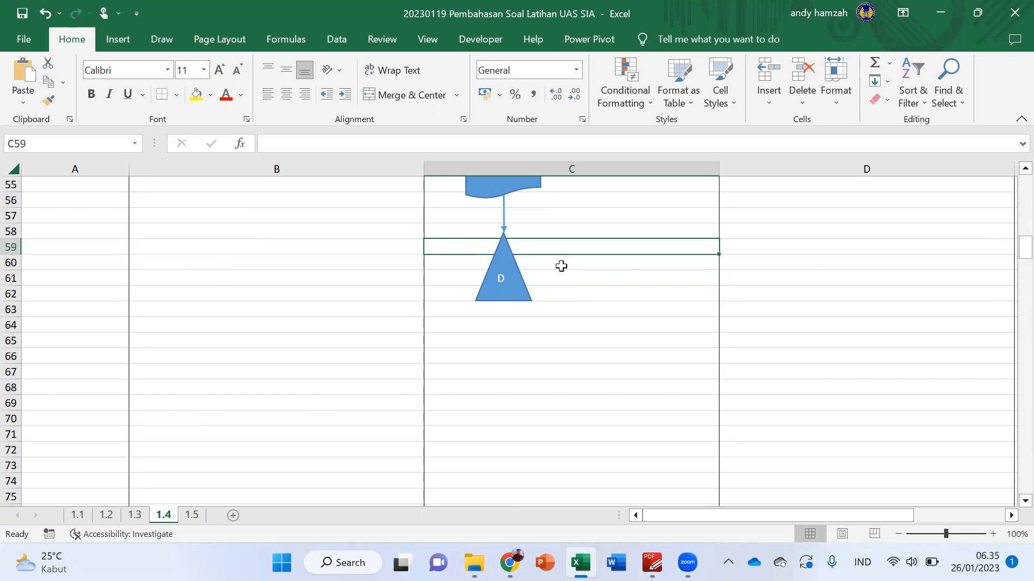
pyautogui.scroll(2, 563, 264)
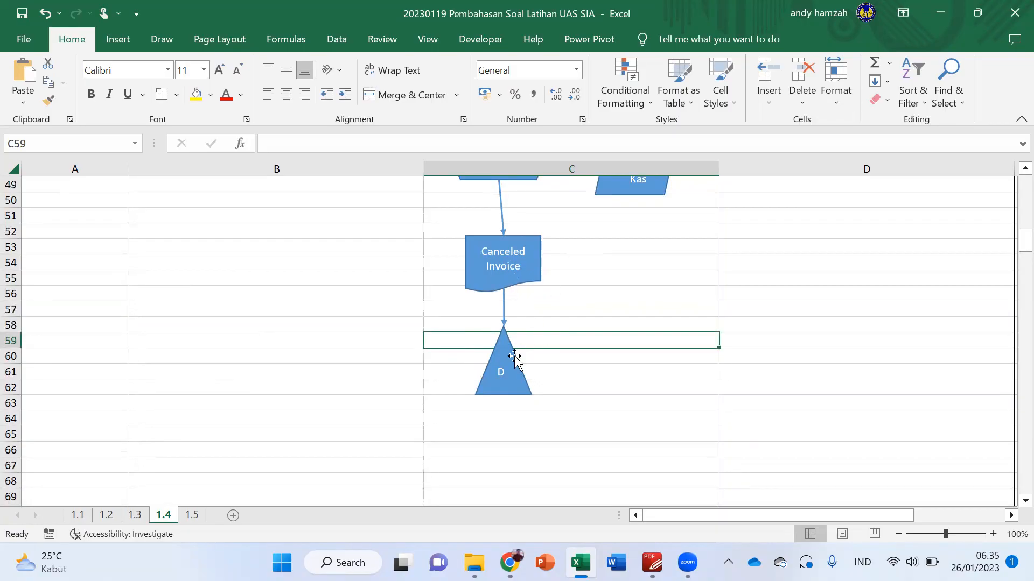
pyautogui.scroll(1, 596, 306)
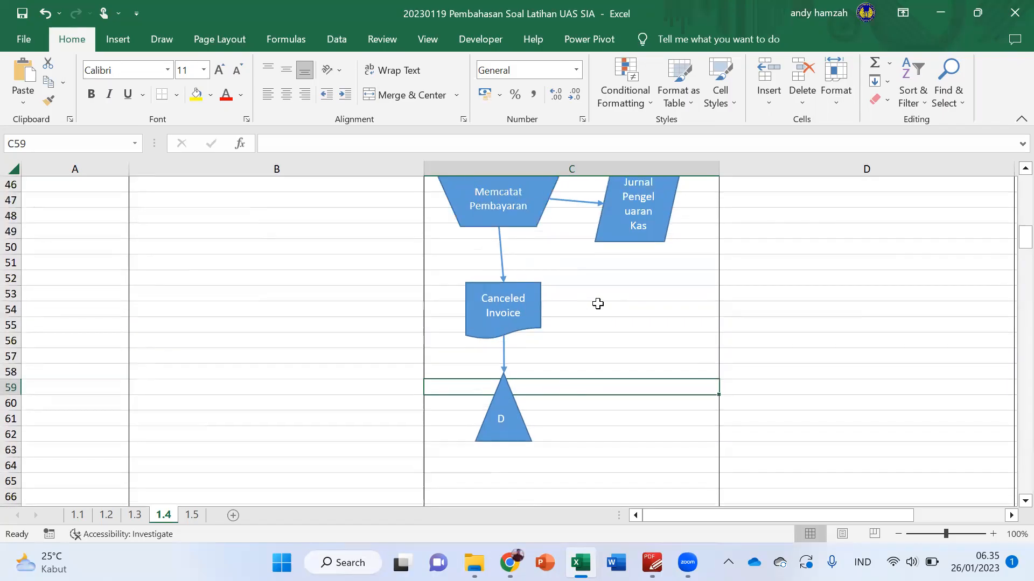
pyautogui.scroll(1, 597, 304)
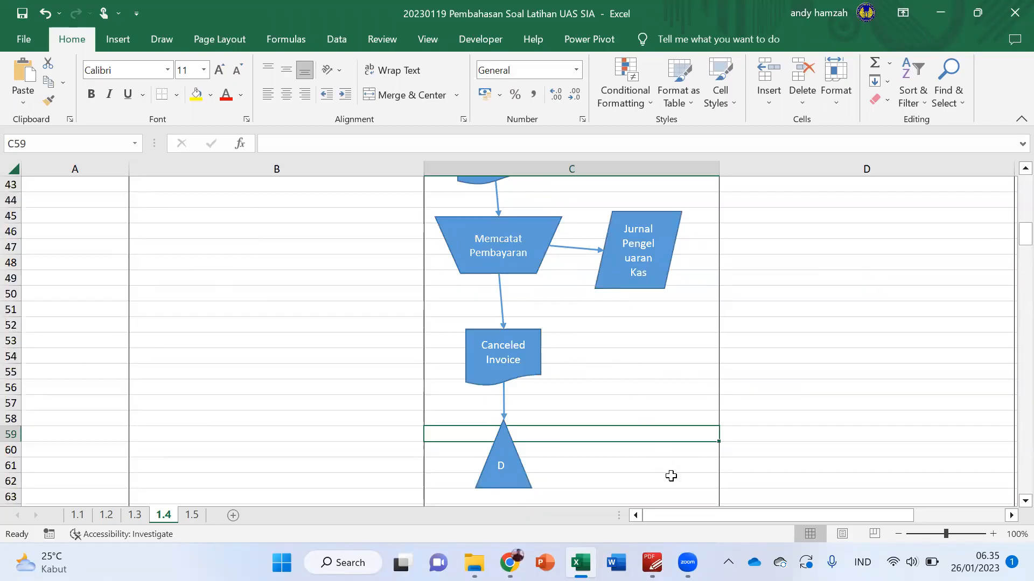
pyautogui.hotkey('alt', 'Tab')
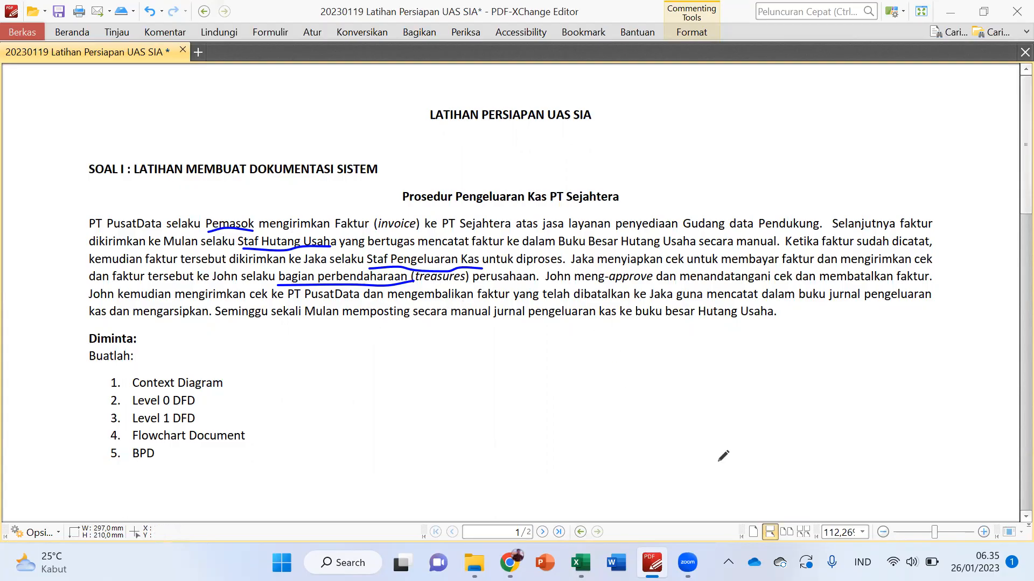
pyautogui.moveTo(576, 546)
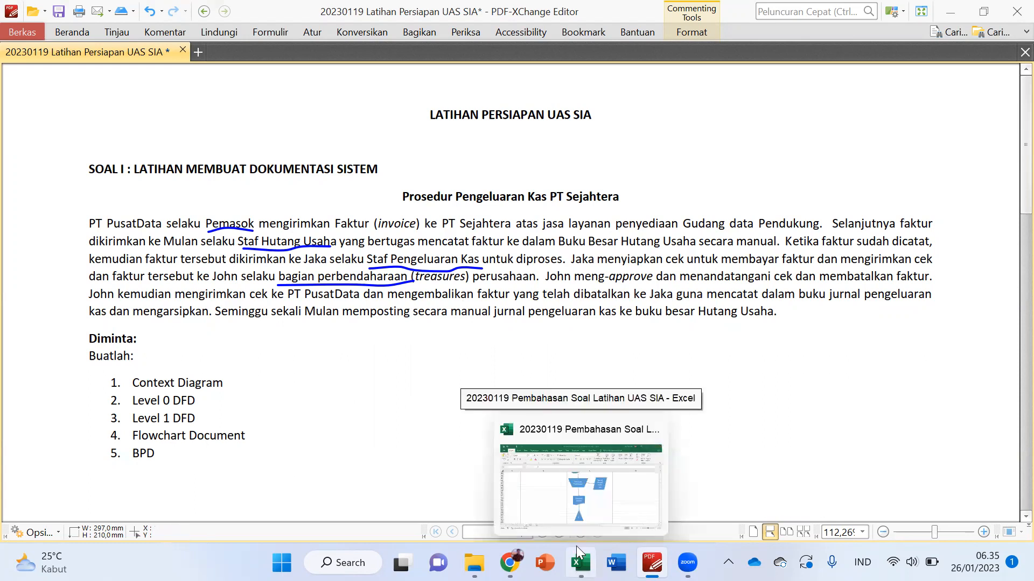
pyautogui.click(589, 510)
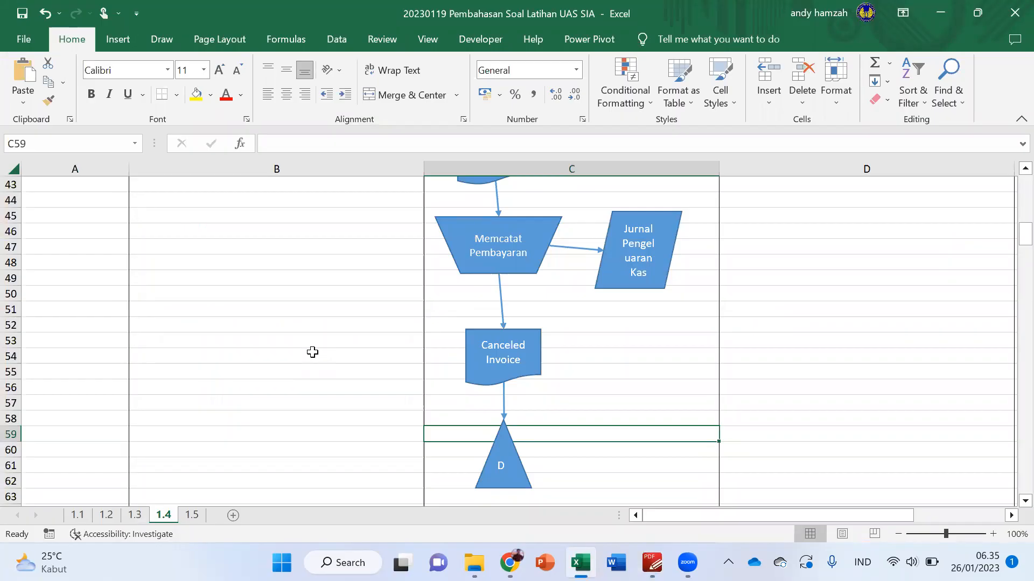
# Copy the Jurnal Pengeluaran Kas parallelogram into the Bagian Hutang Usaha column, around rows 42 to 46
pyautogui.click(271, 312)
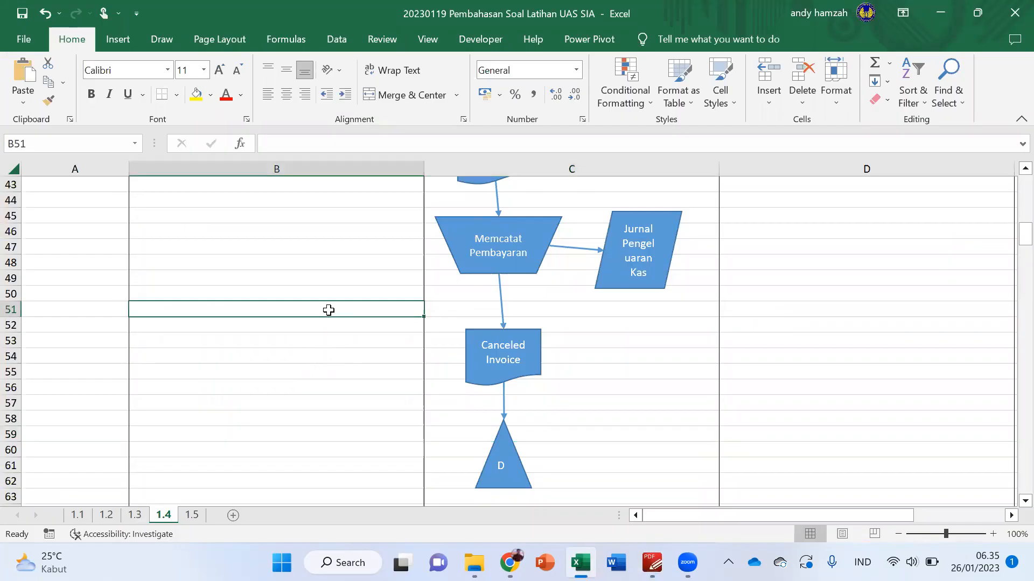
pyautogui.scroll(9, 329, 309)
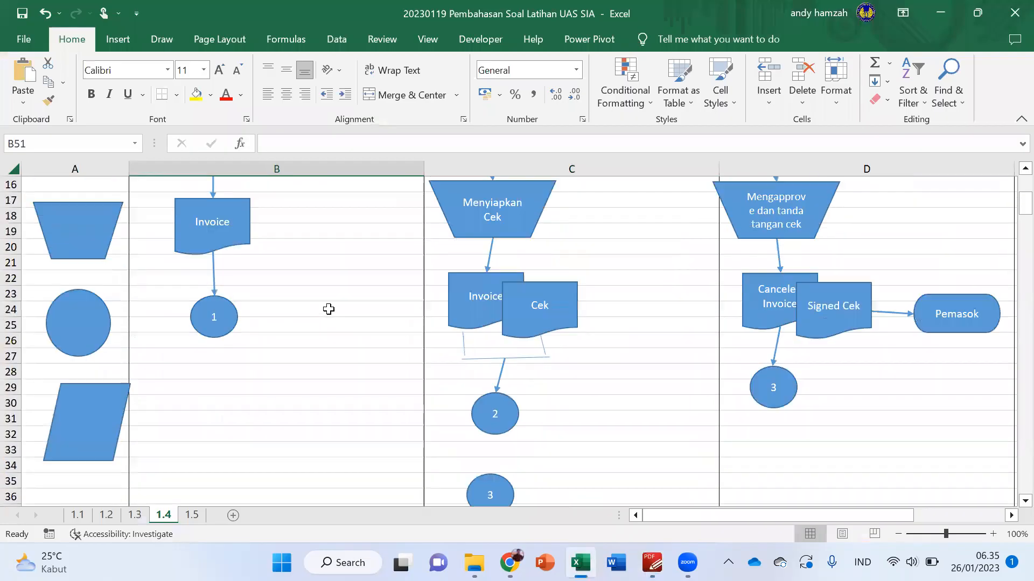
pyautogui.scroll(1, 329, 309)
pyautogui.scroll(-8, 327, 313)
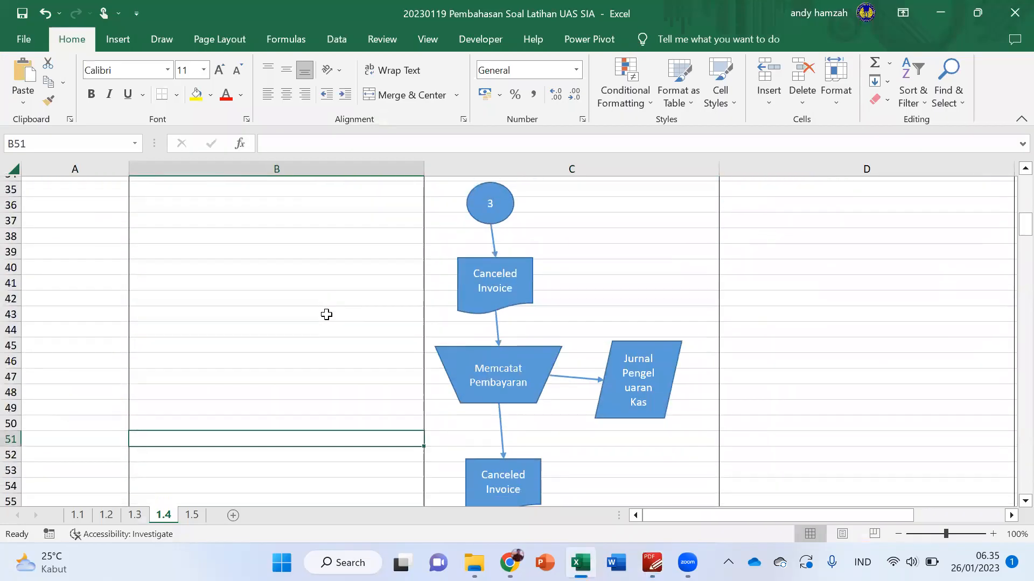
pyautogui.scroll(-1, 326, 314)
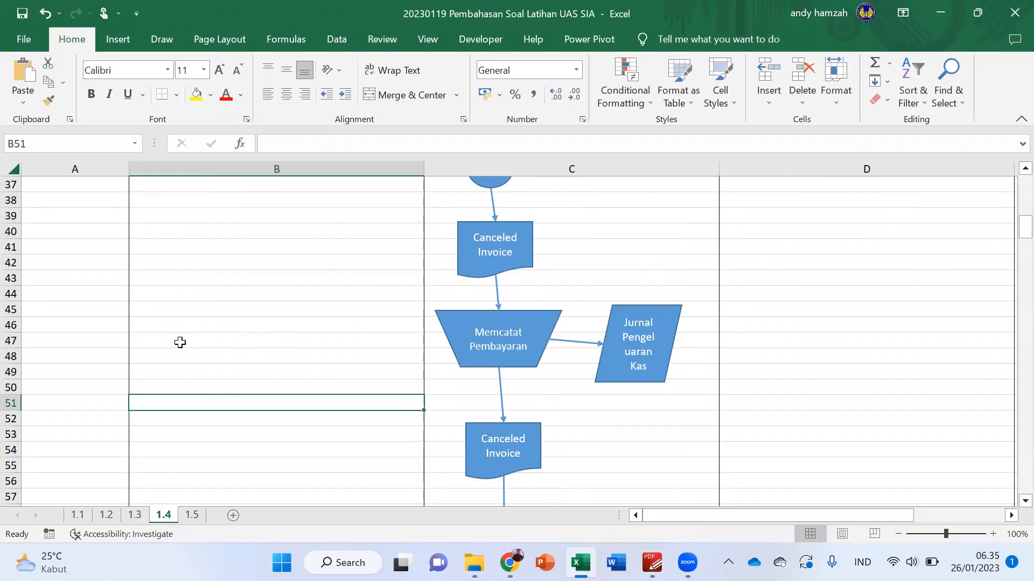
pyautogui.click(673, 304)
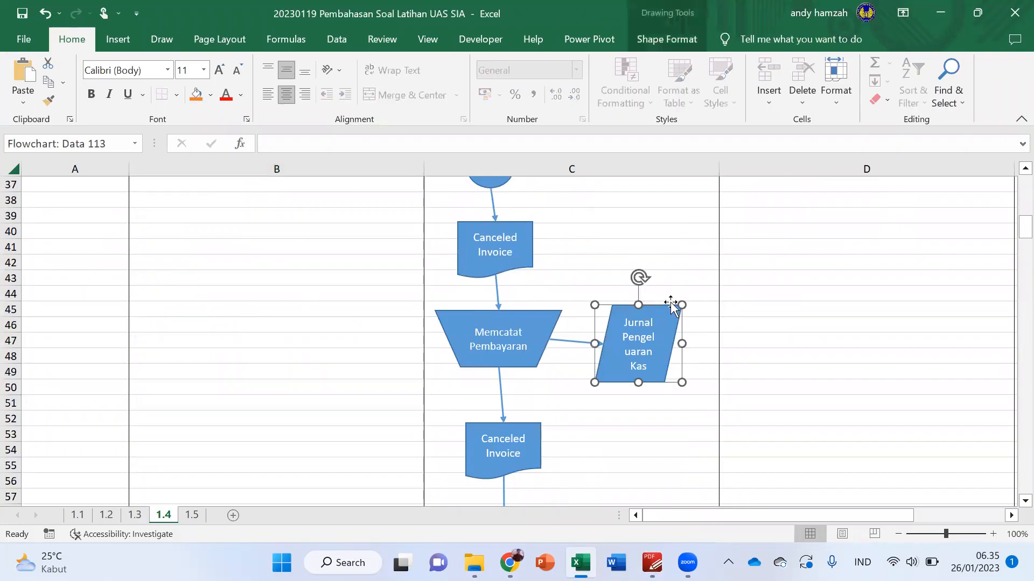
pyautogui.moveTo(676, 323); pyautogui.dragTo(253, 250)
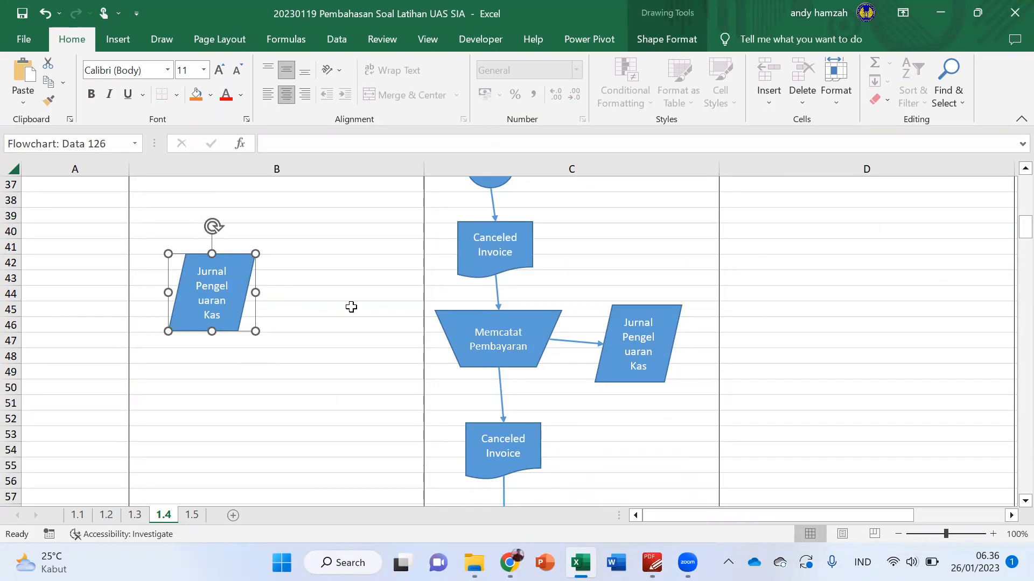
# Copy the arrow between Canceled Invoice and Memcatat Pembayaran to below the Jurnal Pengeluaran Kas shape under Bagian Hutang Usaha
pyautogui.scroll(2, 251, 348)
pyautogui.scroll(-2, 251, 343)
pyautogui.click(495, 293)
pyautogui.hotkey('ctrl', 'c')
pyautogui.hotkey('ctrl', 'v')
pyautogui.moveTo(509, 295); pyautogui.dragTo(208, 346)
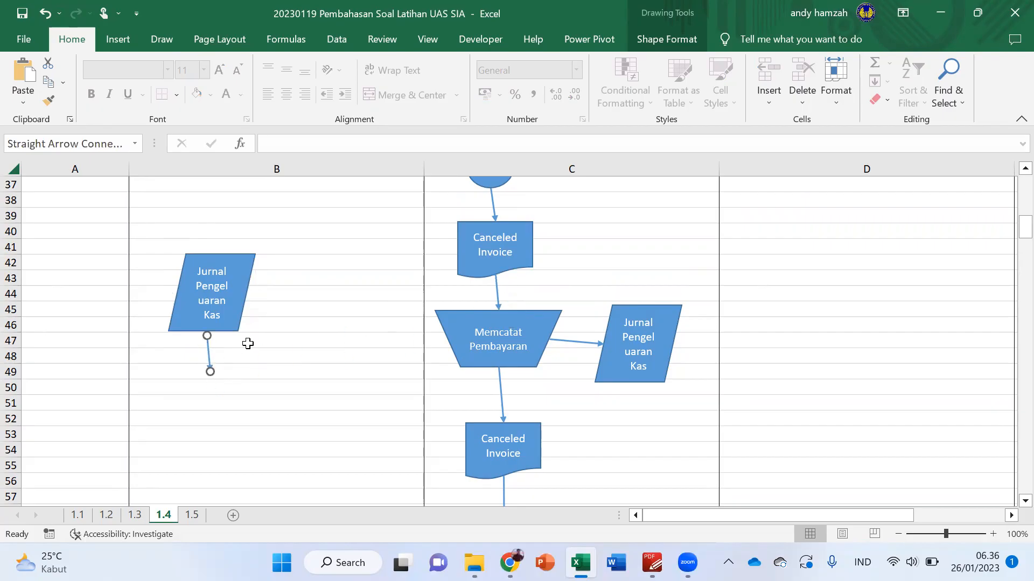
# Copy the Memcatat Pembayaran shape to below the new arrow under Bagian Hutang Usaha and label it "Memposting ke Buku Besar Hutang Usaha"
pyautogui.click(523, 324)
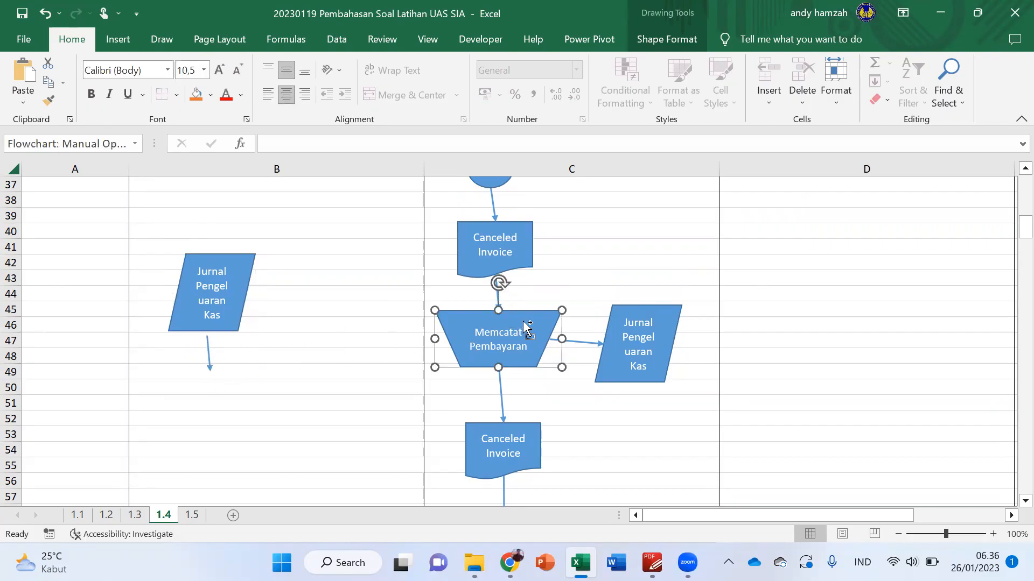
pyautogui.hotkey('ctrl', 'c')
pyautogui.hotkey('ctrl', 'v')
pyautogui.moveTo(531, 330); pyautogui.dragTo(259, 415)
pyautogui.write('d')
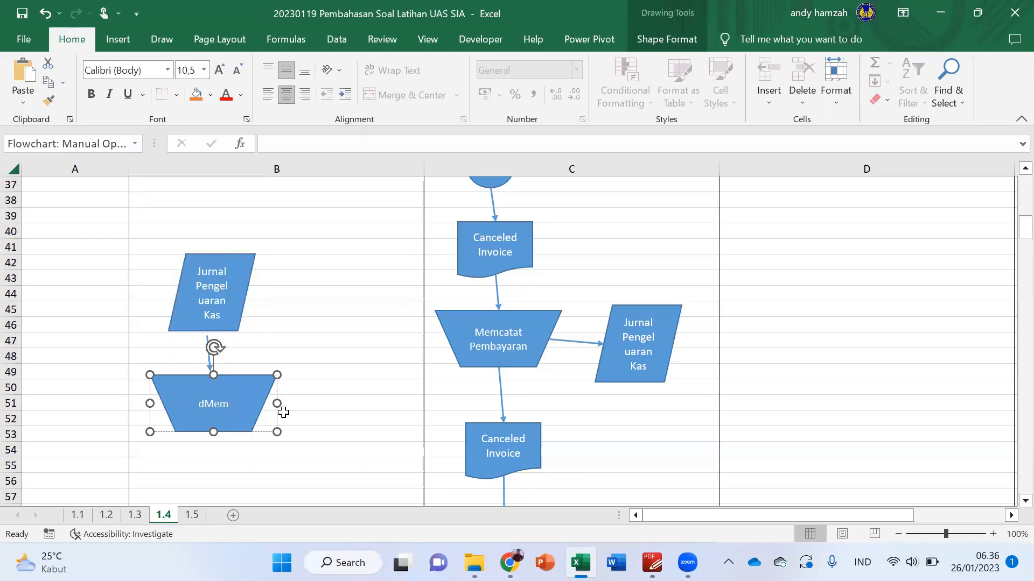
pyautogui.write('emposting k')
pyautogui.write('e Buku')
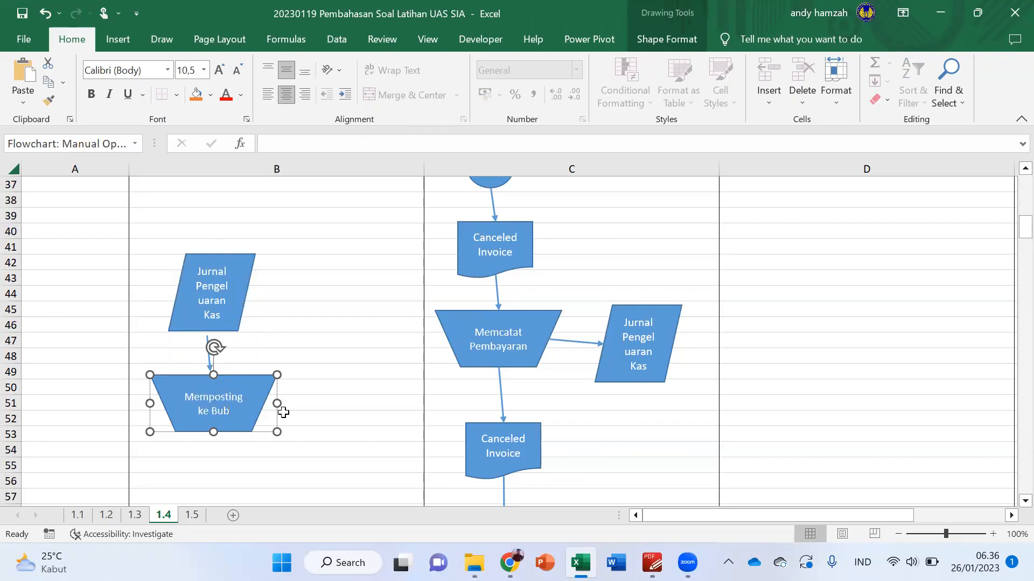
pyautogui.write(' Besar Hutang Usaha')
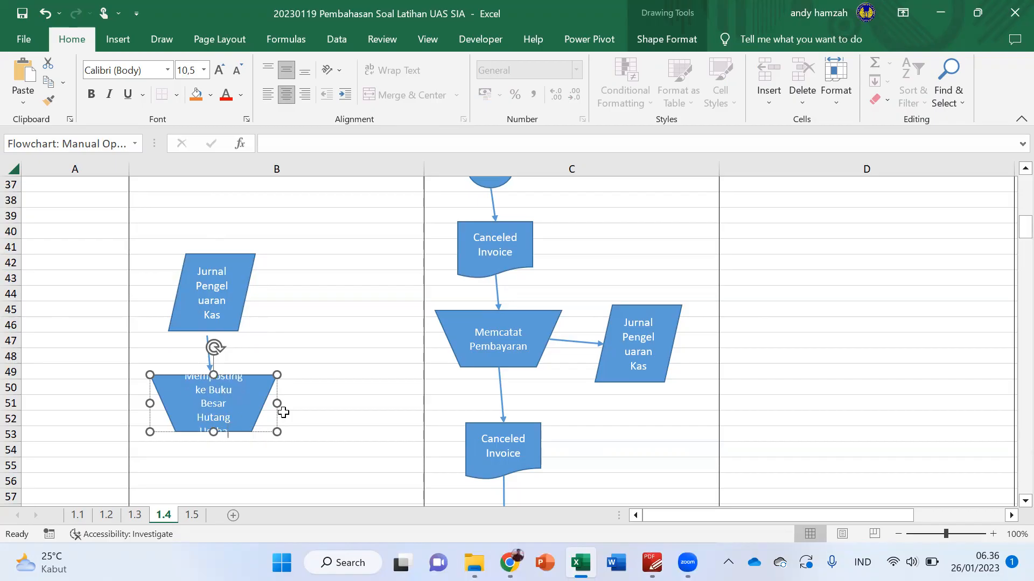
# Clean up the posting shape's label and reduce its font size to 9 so the text fits
pyautogui.hotkey('ctrl', 'BackSpace')
pyautogui.hotkey('ctrl', 'BackSpace')
pyautogui.click(239, 71)
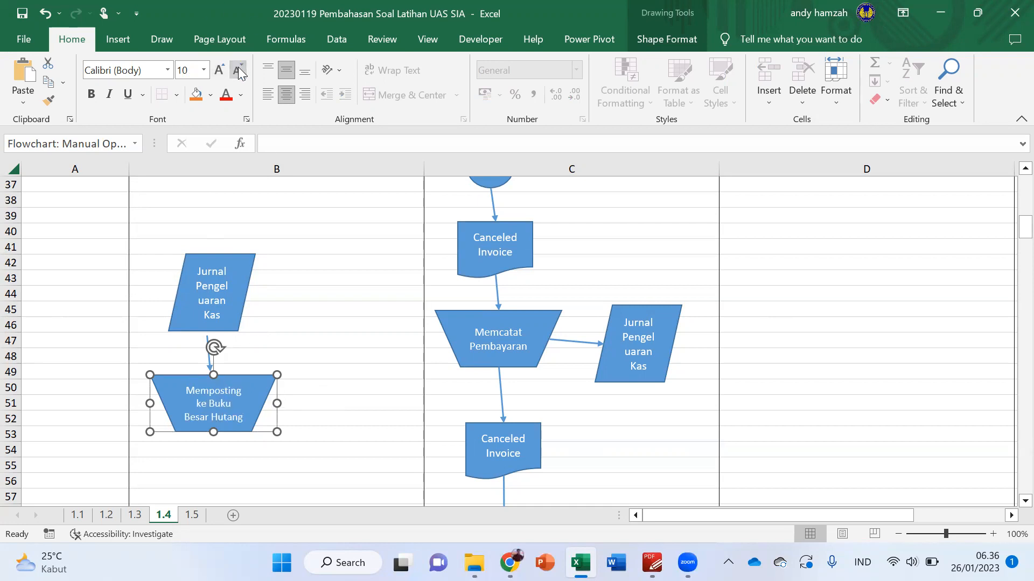
pyautogui.click(239, 71)
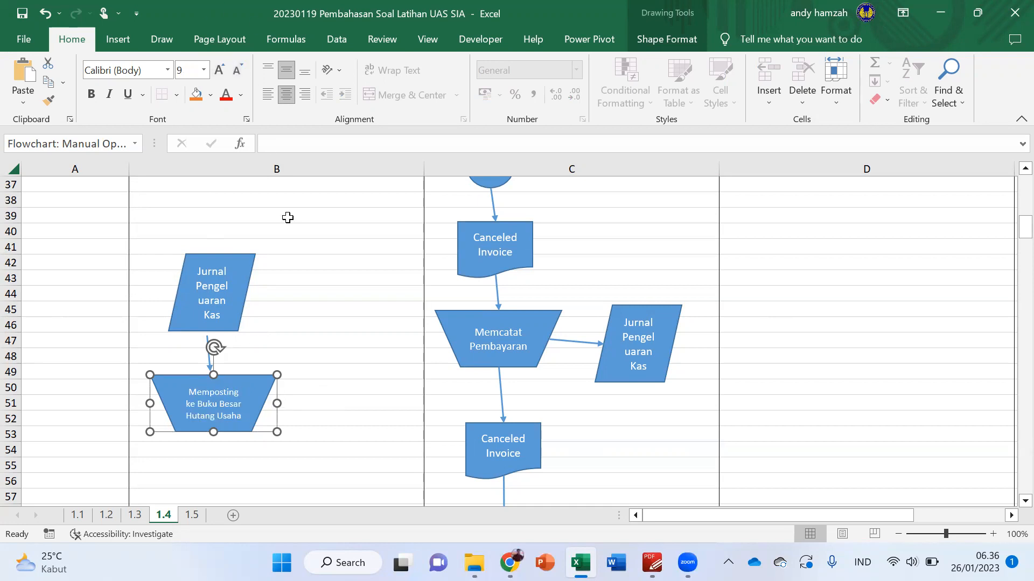
pyautogui.click(336, 350)
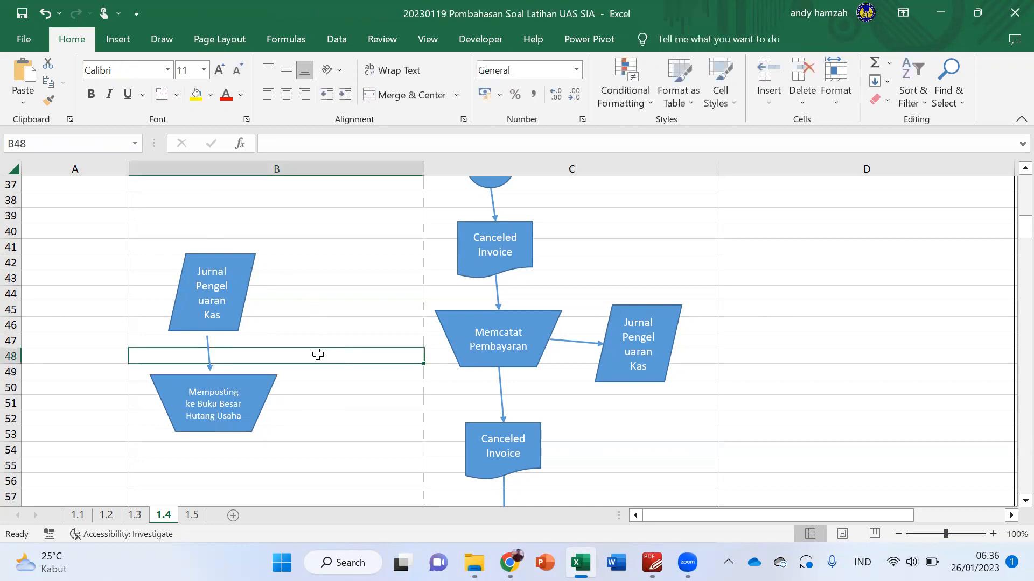
# Attach the arrow's ends to the bottom of Jurnal Pengeluaran Kas and the top of the Memposting ke Buku Besar Hutang Usaha shape
pyautogui.click(206, 336)
pyautogui.moveTo(206, 336); pyautogui.dragTo(212, 330)
pyautogui.moveTo(210, 372); pyautogui.dragTo(214, 375)
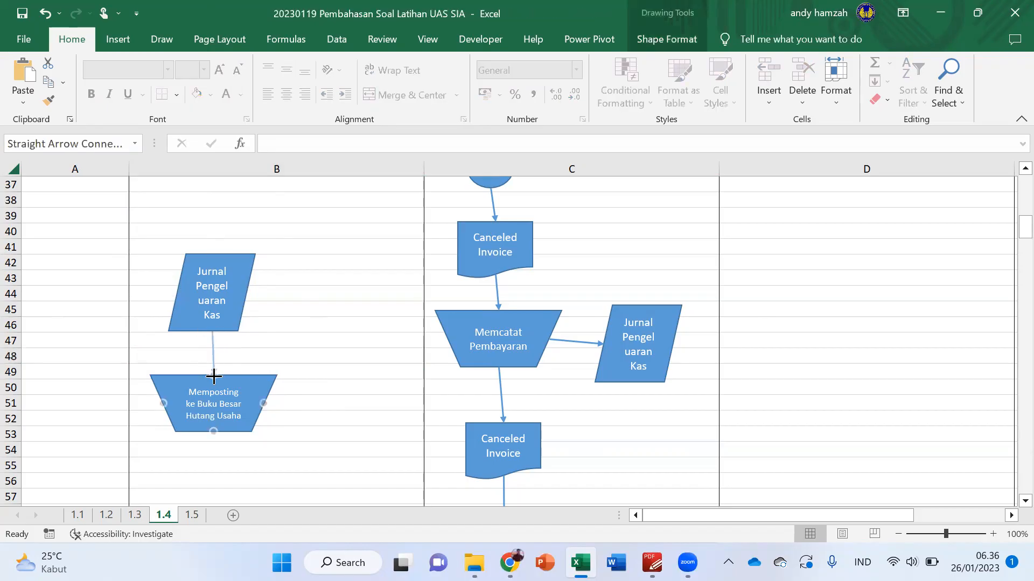
pyautogui.click(300, 347)
# Duplicate the Jurnal Pengeluaran Kas parallelogram, relabel it "Buku Besar Hutang Usaha", and place it below the posting shape with room for an arrow
pyautogui.scroll(-2, 312, 377)
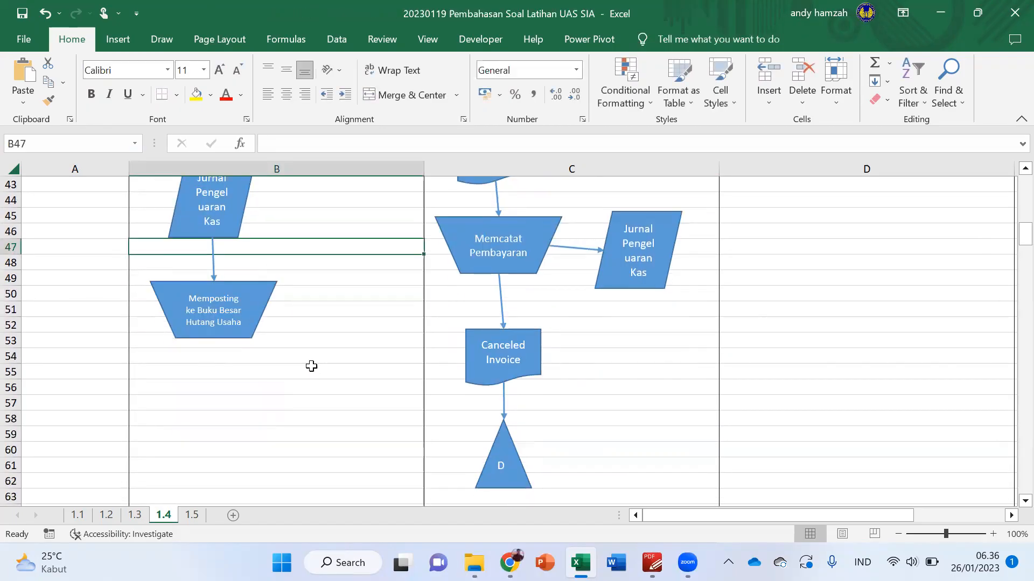
pyautogui.click(238, 213)
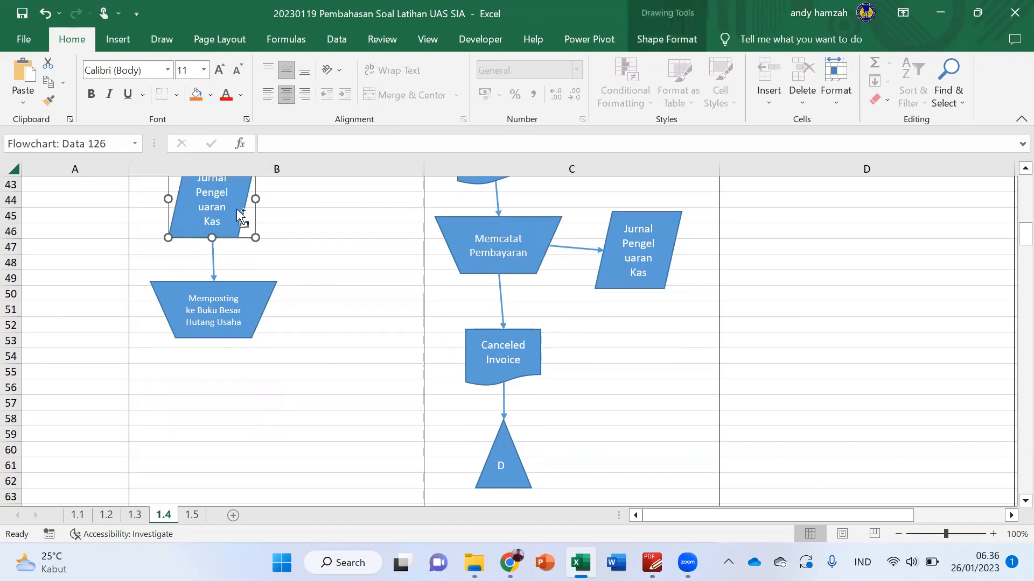
pyautogui.hotkey('ctrl', 'd')
pyautogui.moveTo(266, 223); pyautogui.dragTo(250, 423)
pyautogui.write('Bk')
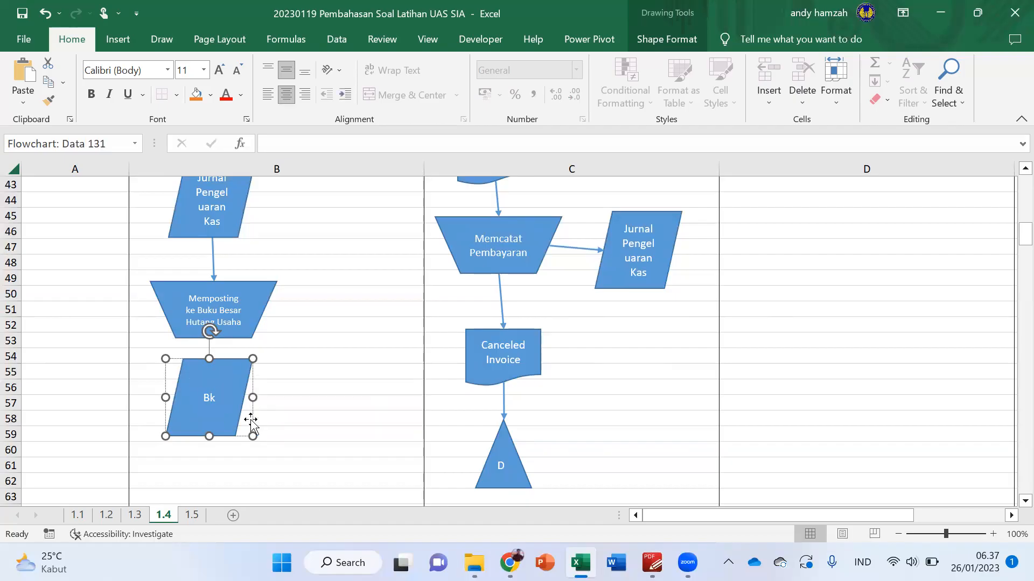
pyautogui.write('ku e')
pyautogui.press('BackSpace')
pyautogui.write('Besar Hutang Usaha')
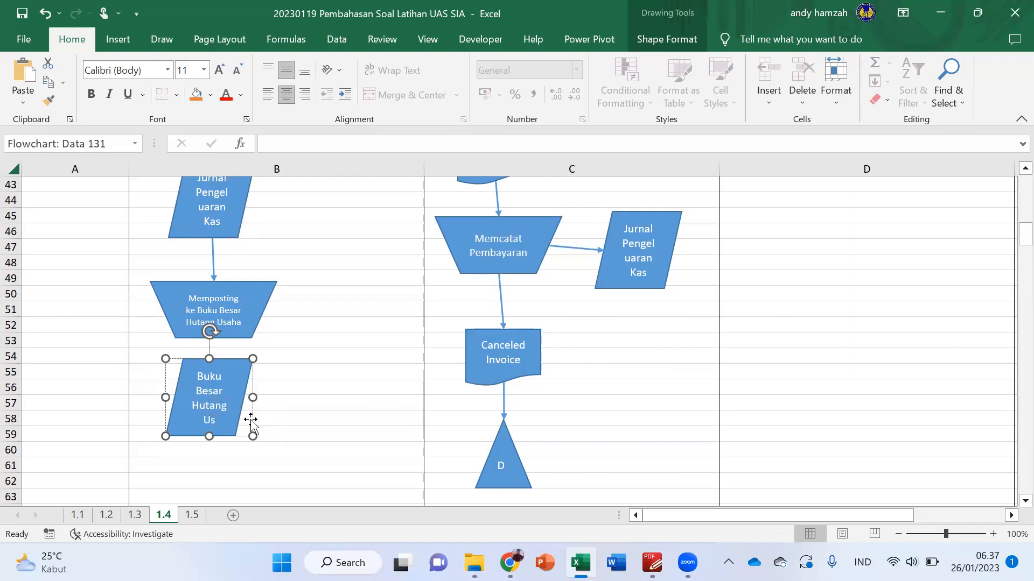
pyautogui.click(312, 386)
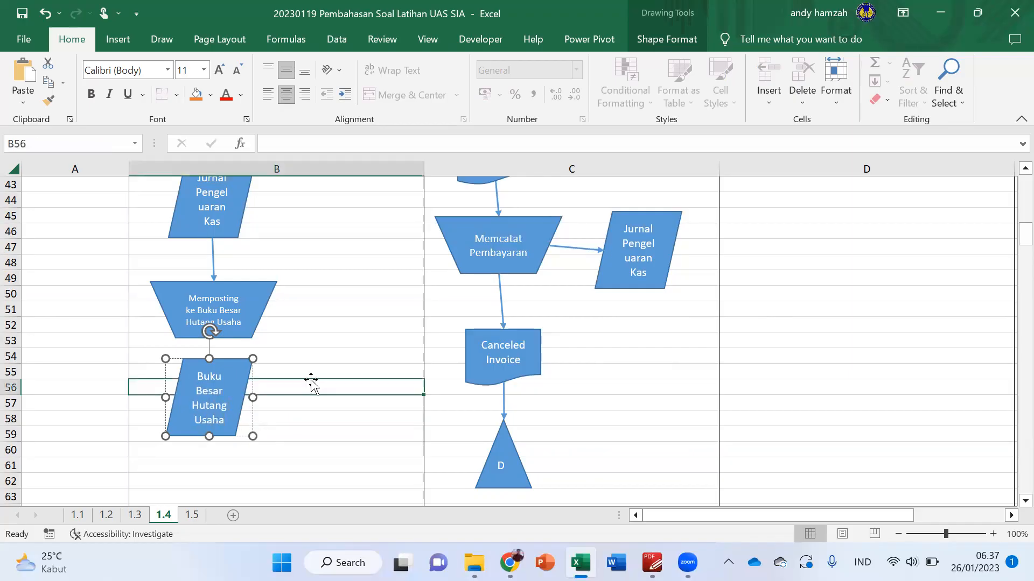
pyautogui.click(224, 370)
pyautogui.moveTo(227, 361); pyautogui.dragTo(224, 384)
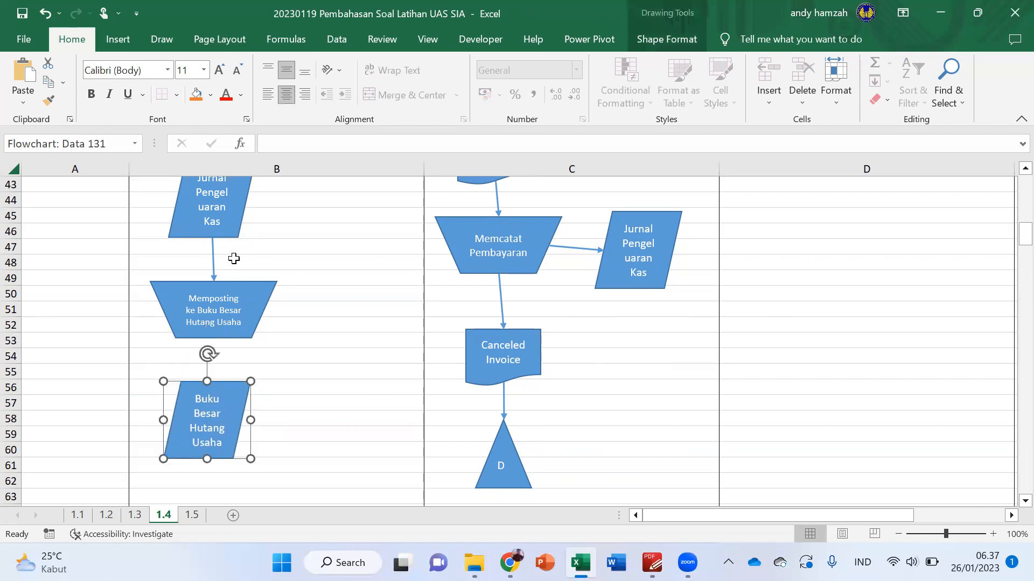
# Copy the arrow above the Memposting ke Buku Besar Hutang Usaha shape and connect that shape to the Buku Besar Hutang Usaha parallelogram below
pyautogui.click(213, 258)
pyautogui.moveTo(213, 259); pyautogui.dragTo(214, 337)
pyautogui.moveTo(215, 383); pyautogui.dragTo(216, 380)
pyautogui.click(290, 370)
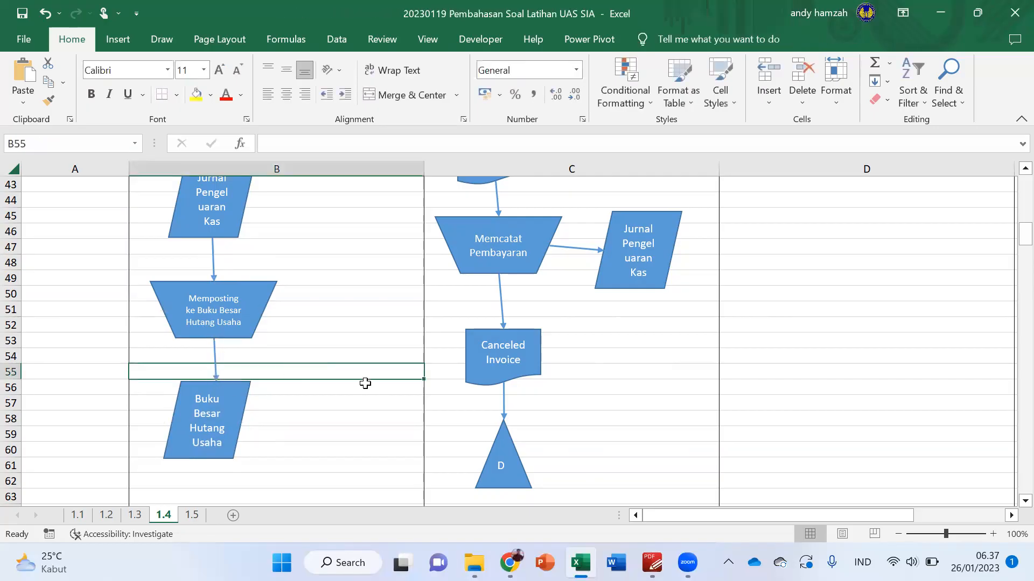
# Freeze the panes at cell B4 so the title, the department headings and column A stay in view
pyautogui.scroll(-2, 365, 383)
pyautogui.scroll(7, 360, 376)
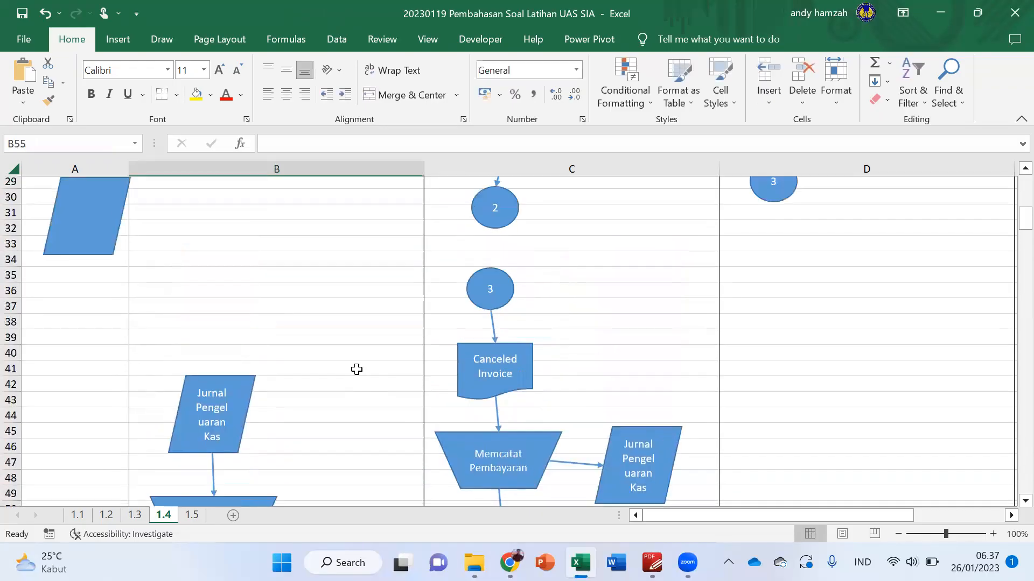
pyautogui.scroll(1, 357, 370)
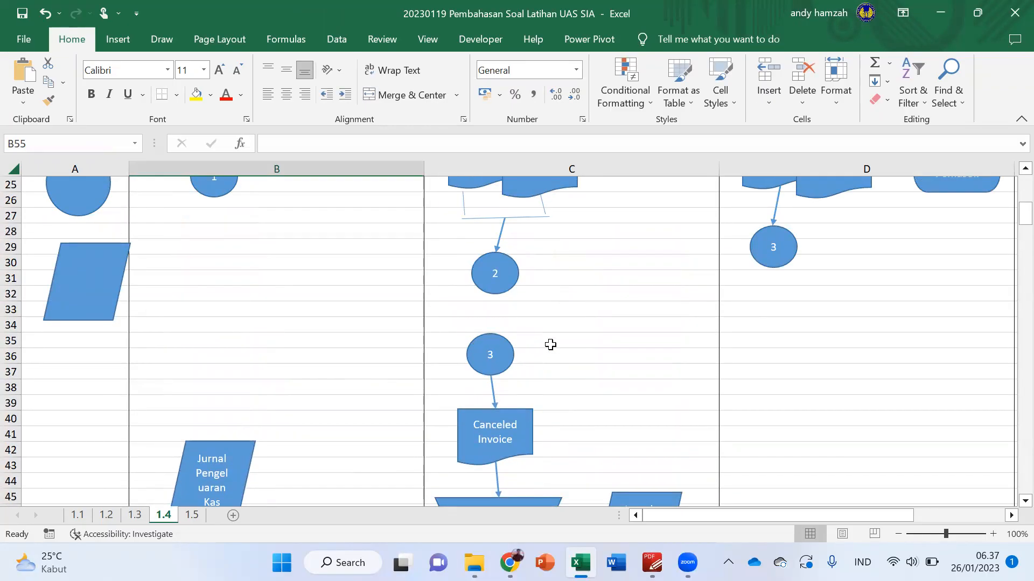
pyautogui.scroll(3, 570, 322)
pyautogui.scroll(5, 570, 322)
pyautogui.click(148, 232)
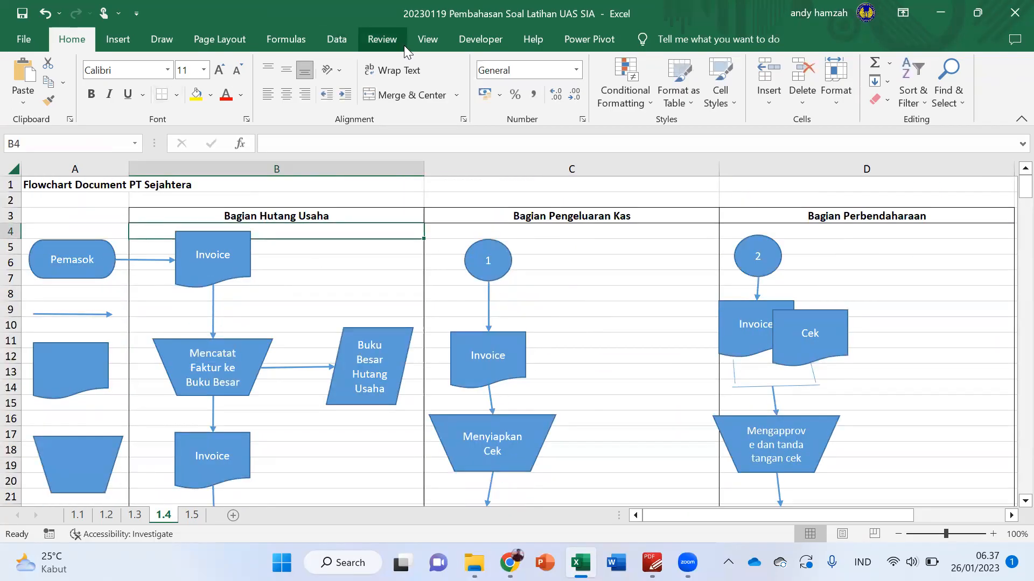
pyautogui.click(430, 47)
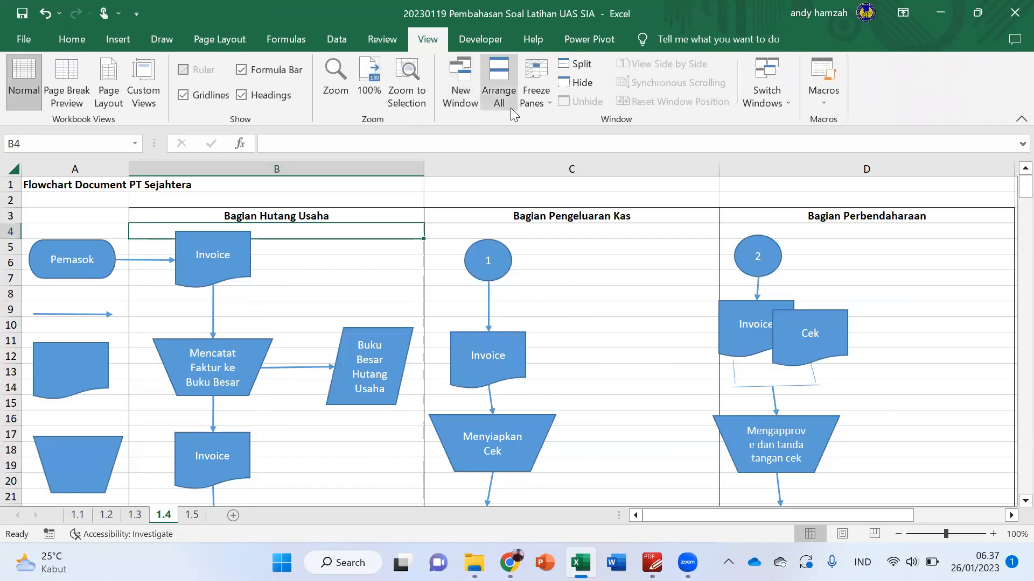
pyautogui.click(536, 106)
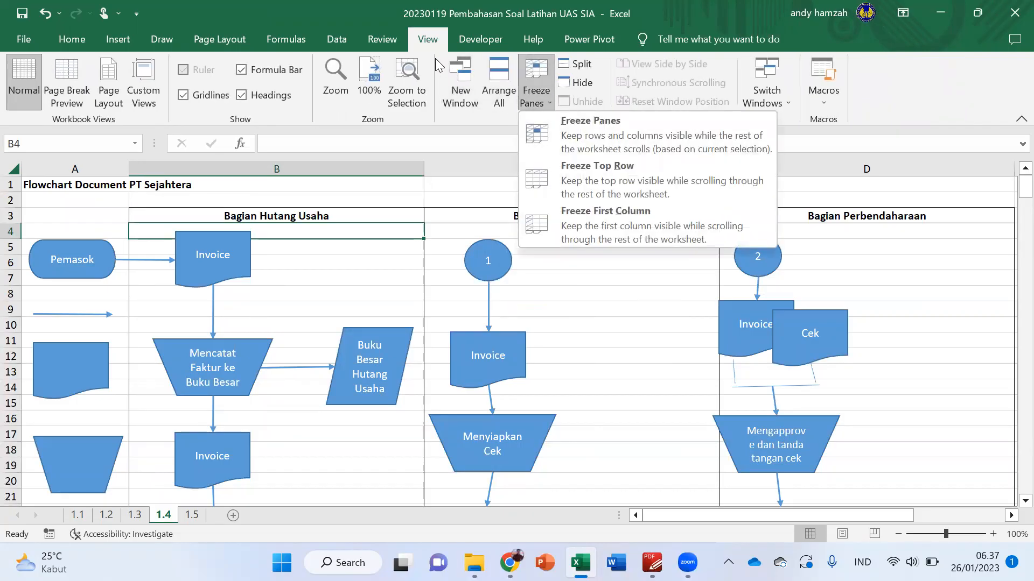
pyautogui.click(149, 232)
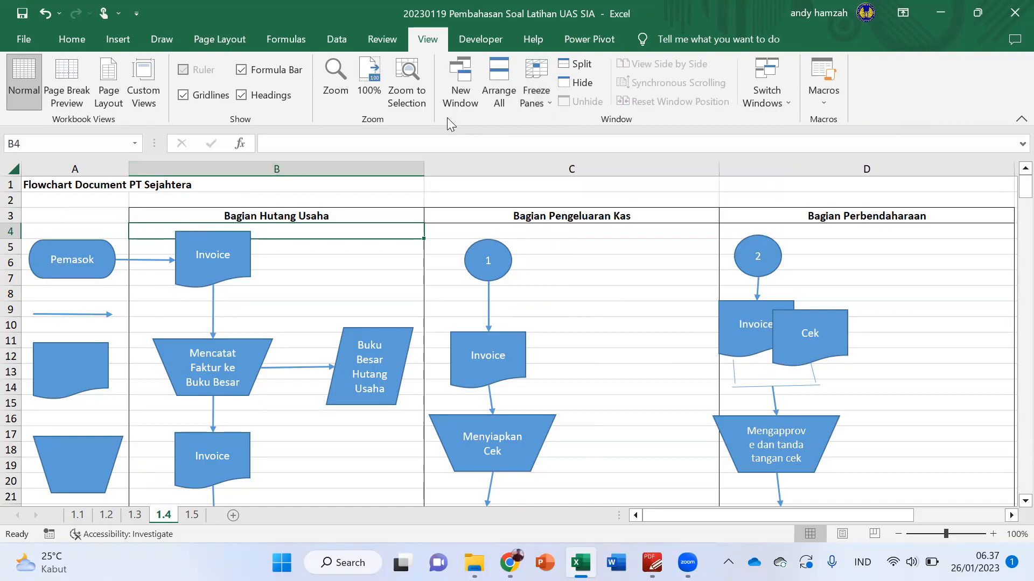
pyautogui.click(534, 101)
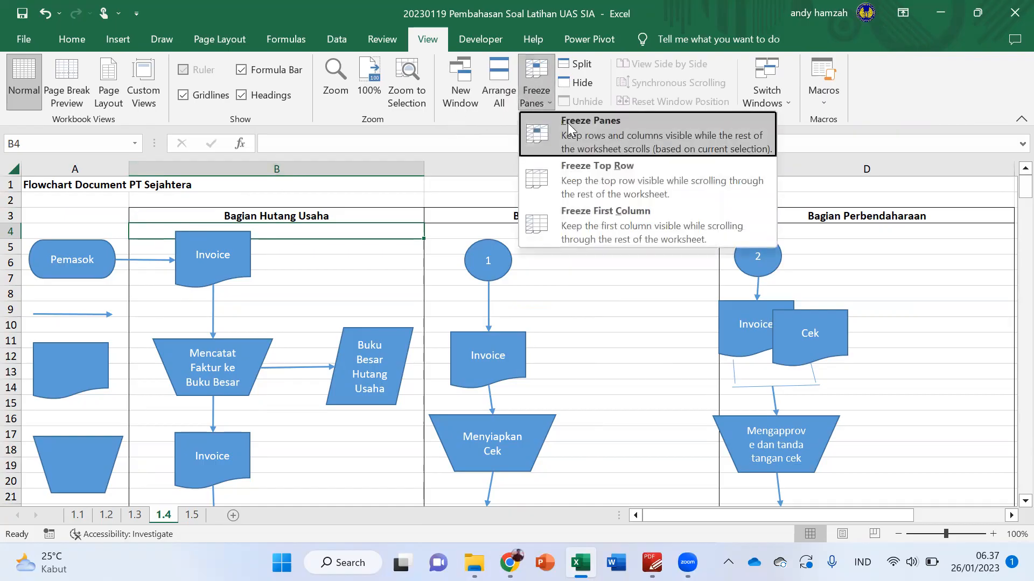
pyautogui.click(567, 122)
pyautogui.scroll(-9, 323, 232)
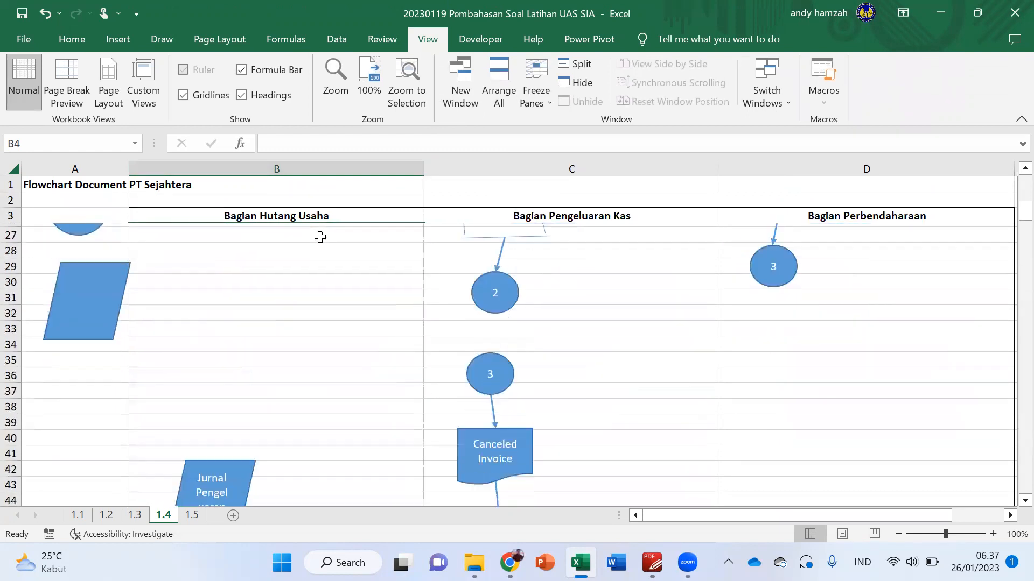
pyautogui.scroll(9, 319, 237)
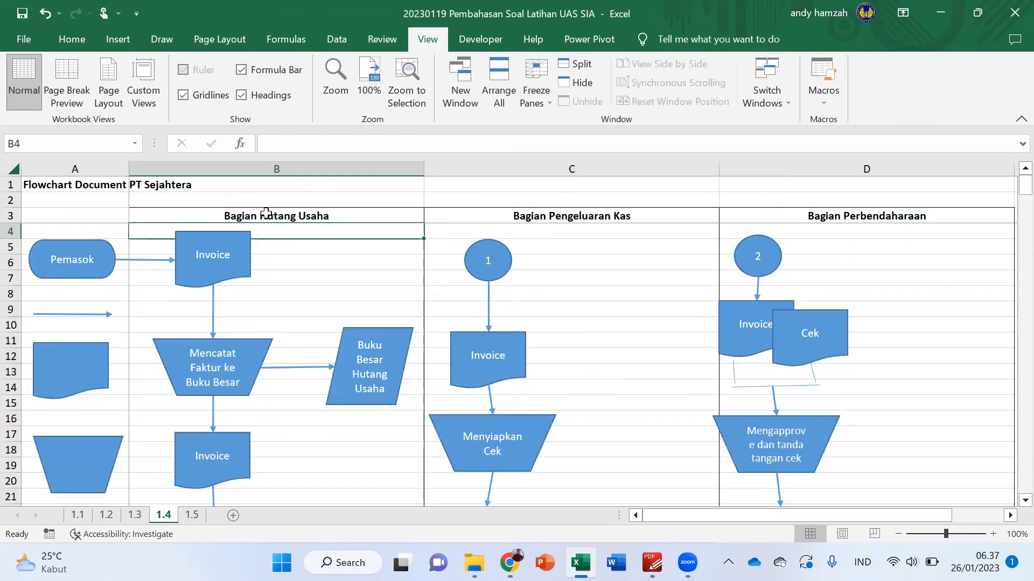
# Delete the unused template arrow, document, trapezoid, circle and parallelogram from column A, keeping the Pemasok shape
pyautogui.click(90, 317)
pyautogui.press('Delete')
pyautogui.click(80, 360)
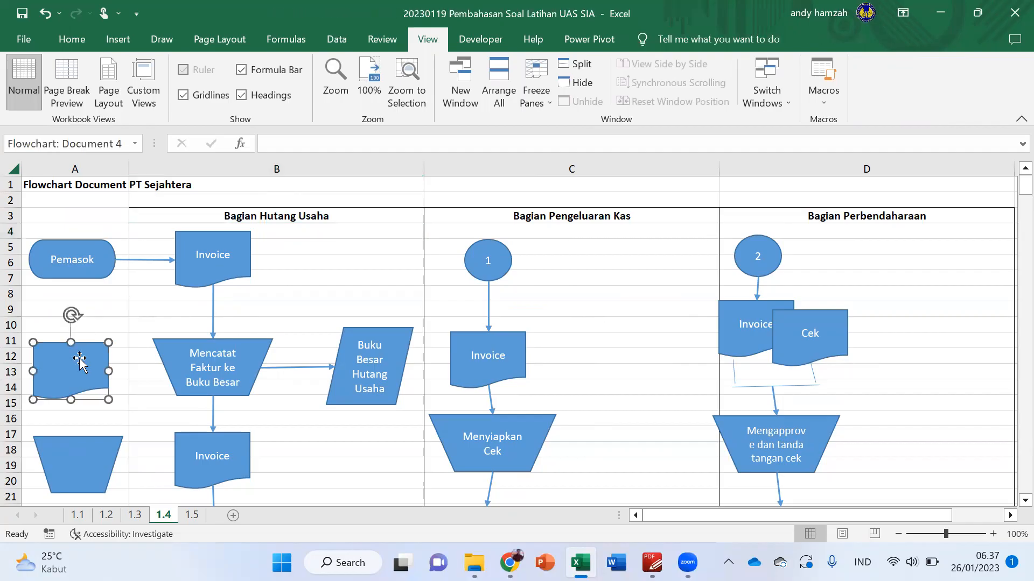
pyautogui.press('Delete')
pyautogui.click(71, 445)
pyautogui.press('Delete')
pyautogui.scroll(-5, 81, 427)
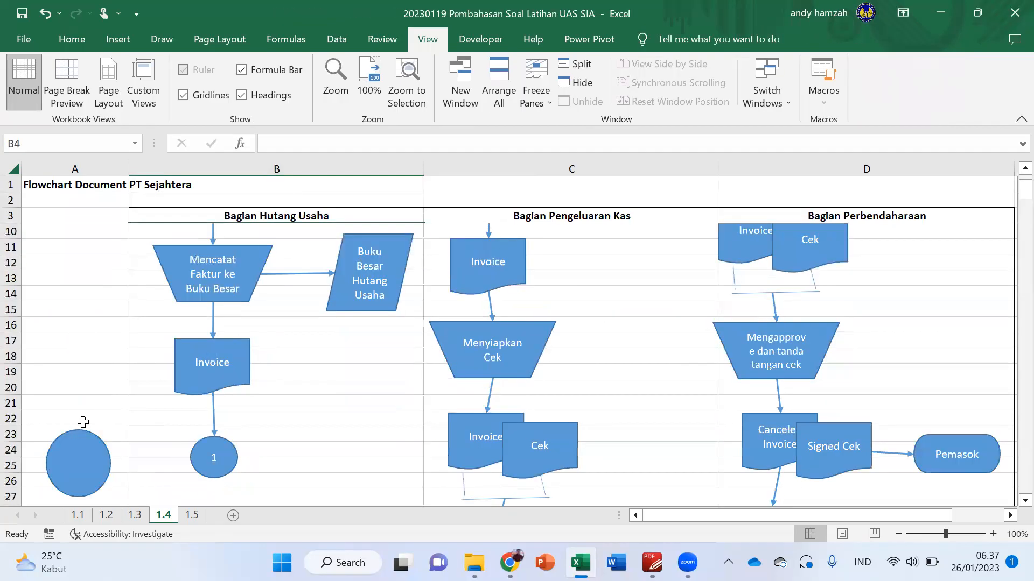
pyautogui.click(88, 358)
pyautogui.press('Delete')
pyautogui.click(92, 405)
pyautogui.press('Delete')
pyautogui.scroll(5, 97, 377)
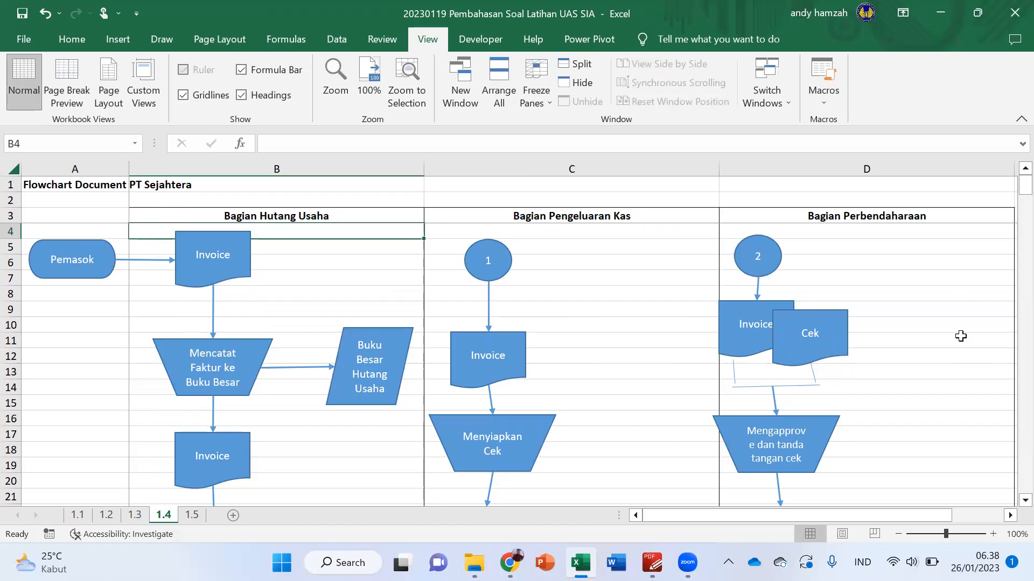
# Move the Pemasok terminator connected to Signed Cek out of Bagian Perbendaharaan into columns E and F
pyautogui.scroll(-8, 926, 335)
pyautogui.scroll(4, 923, 334)
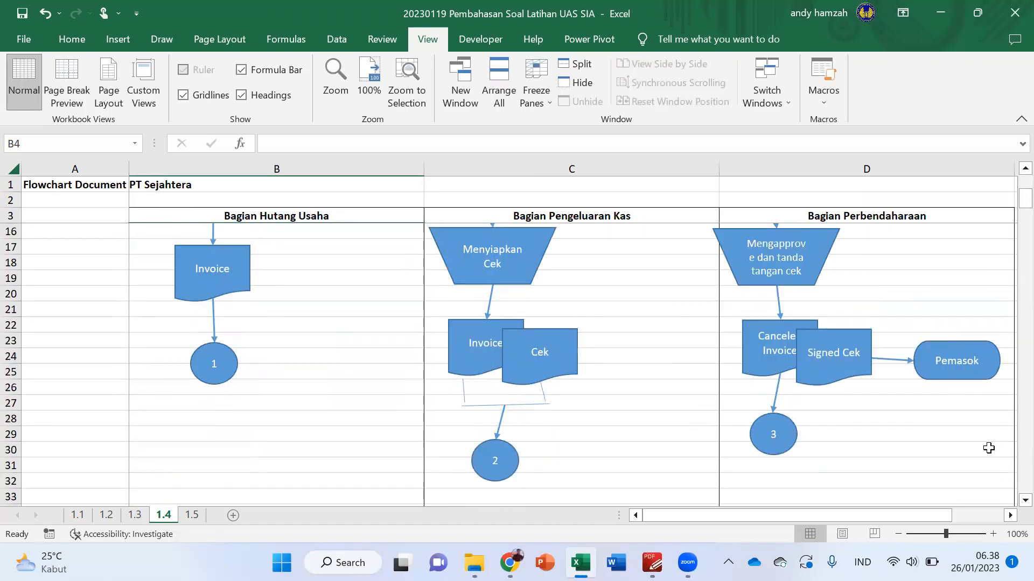
pyautogui.click(1010, 516)
pyautogui.click(1010, 516)
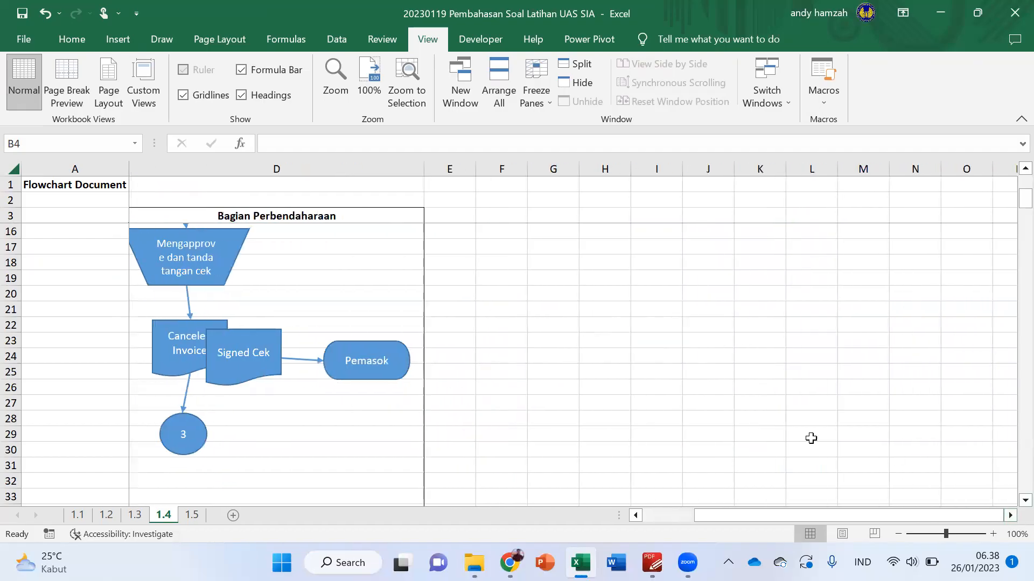
pyautogui.moveTo(394, 345); pyautogui.dragTo(515, 344)
pyautogui.press('Escape')
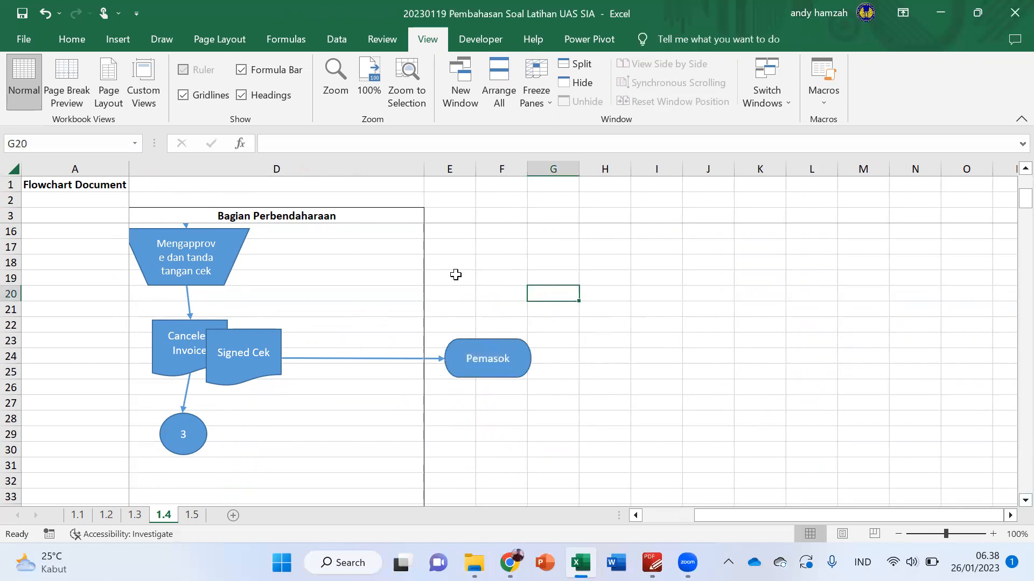
# Return to column A and review the beginning of the flowchart across all departments
pyautogui.scroll(4, 431, 275)
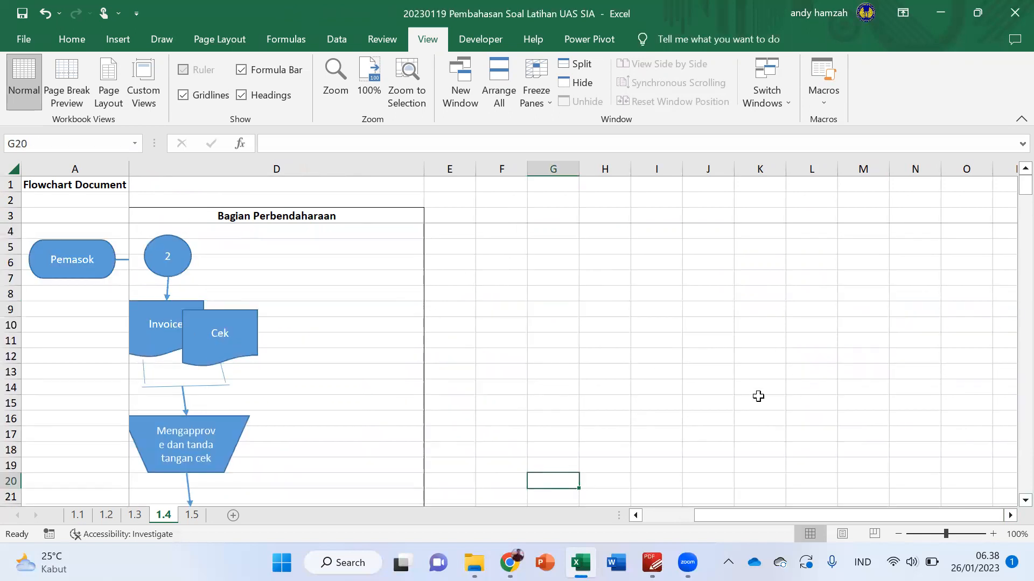
pyautogui.click(591, 340)
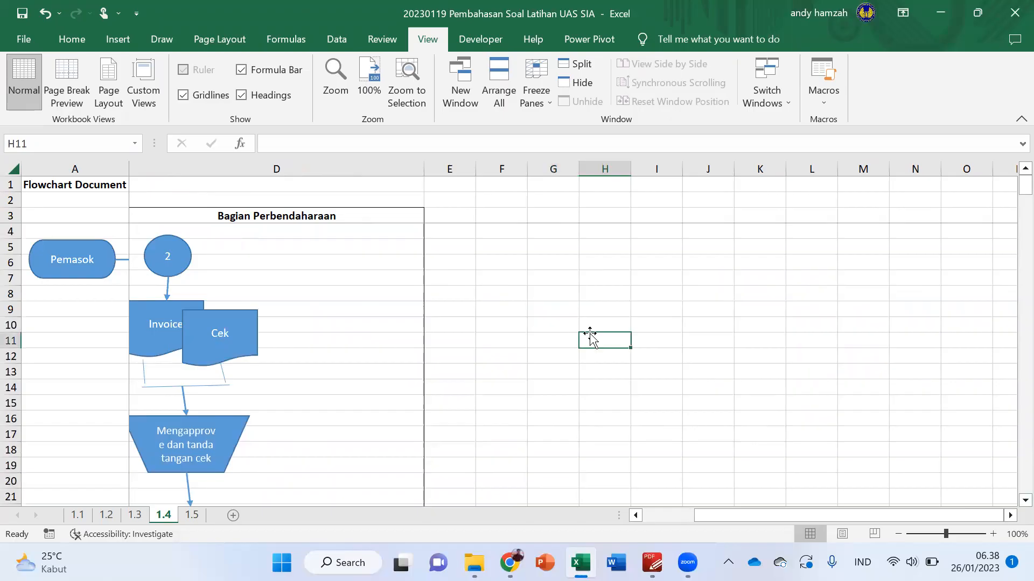
pyautogui.press('Left')
pyautogui.press('Left')
pyautogui.press('Left')
pyautogui.press('Left')
pyautogui.press('Left')
pyautogui.press('Left')
pyautogui.press('Left')
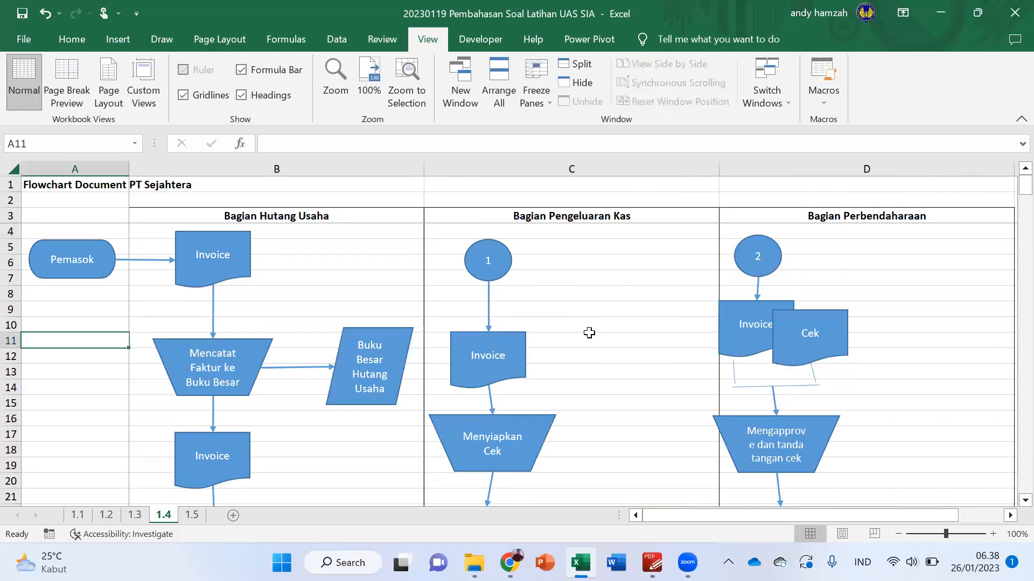